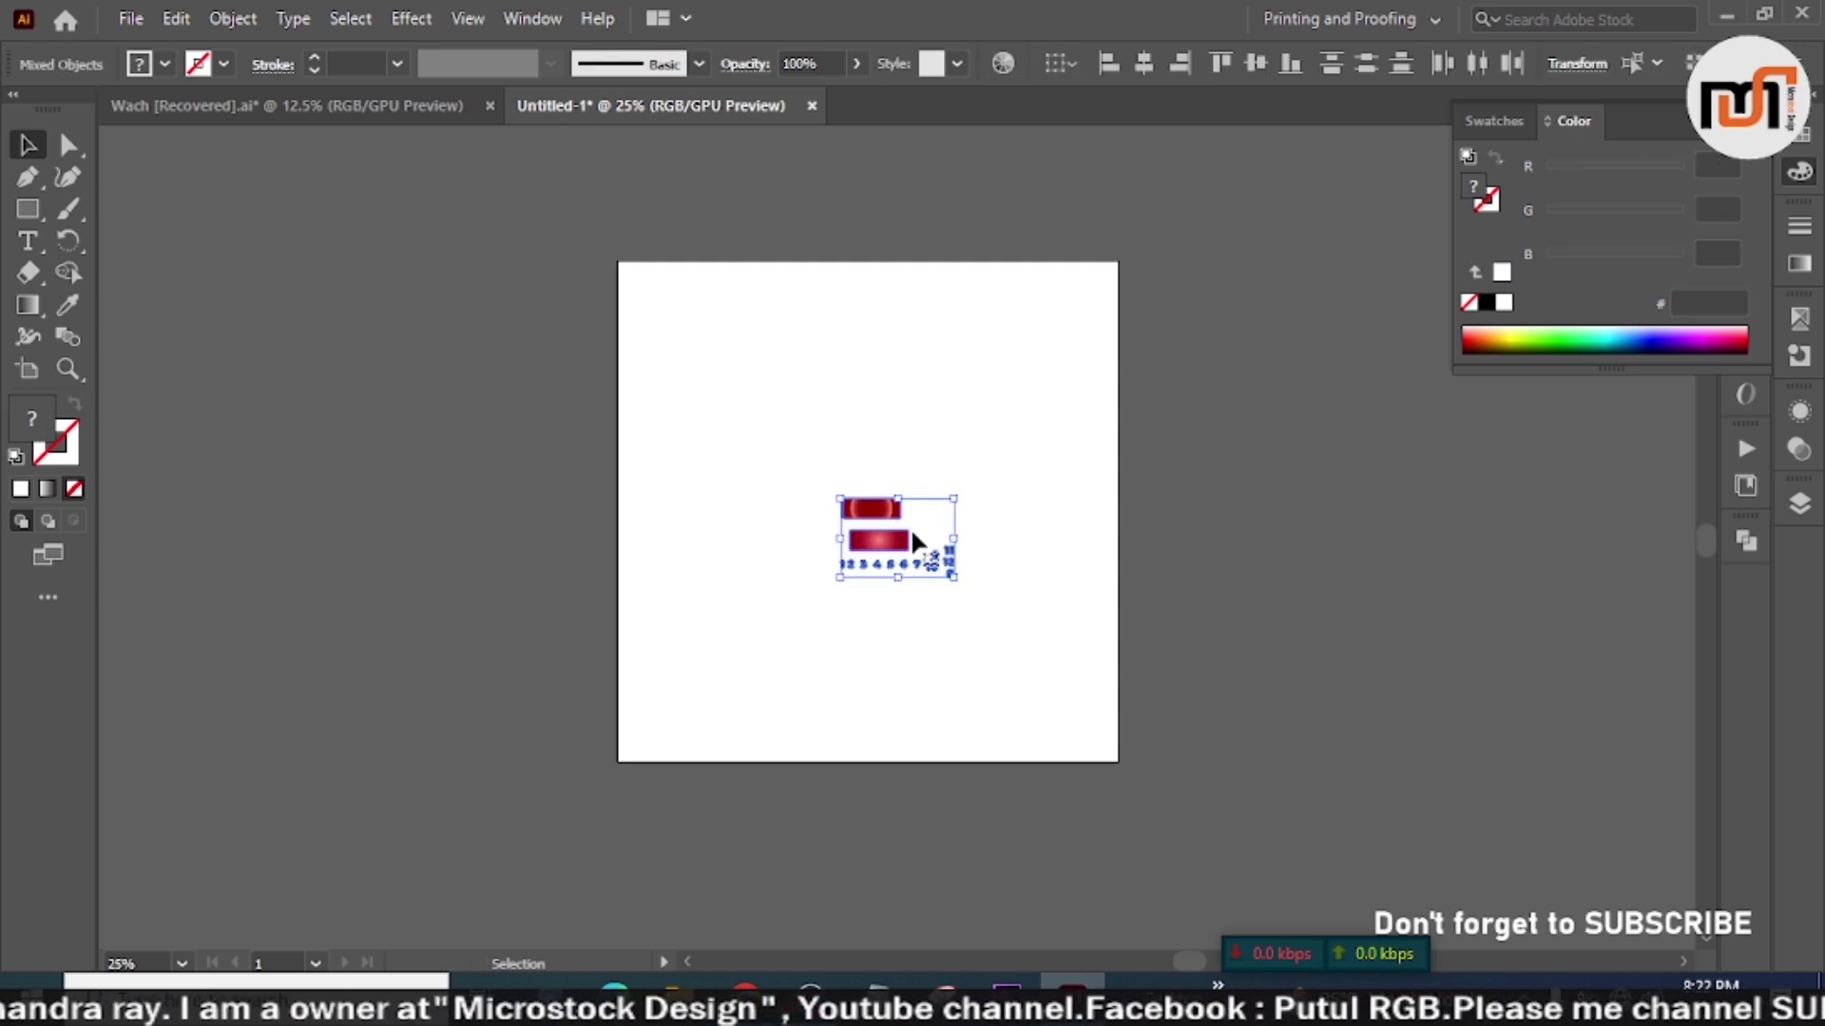
Step: Move the red gradient swatches and the row of numbers off the artboard into the empty area beside it
left_click_drag(884, 544, 409, 308)
left_click(438, 453)
left_click_drag(410, 418, 872, 480)
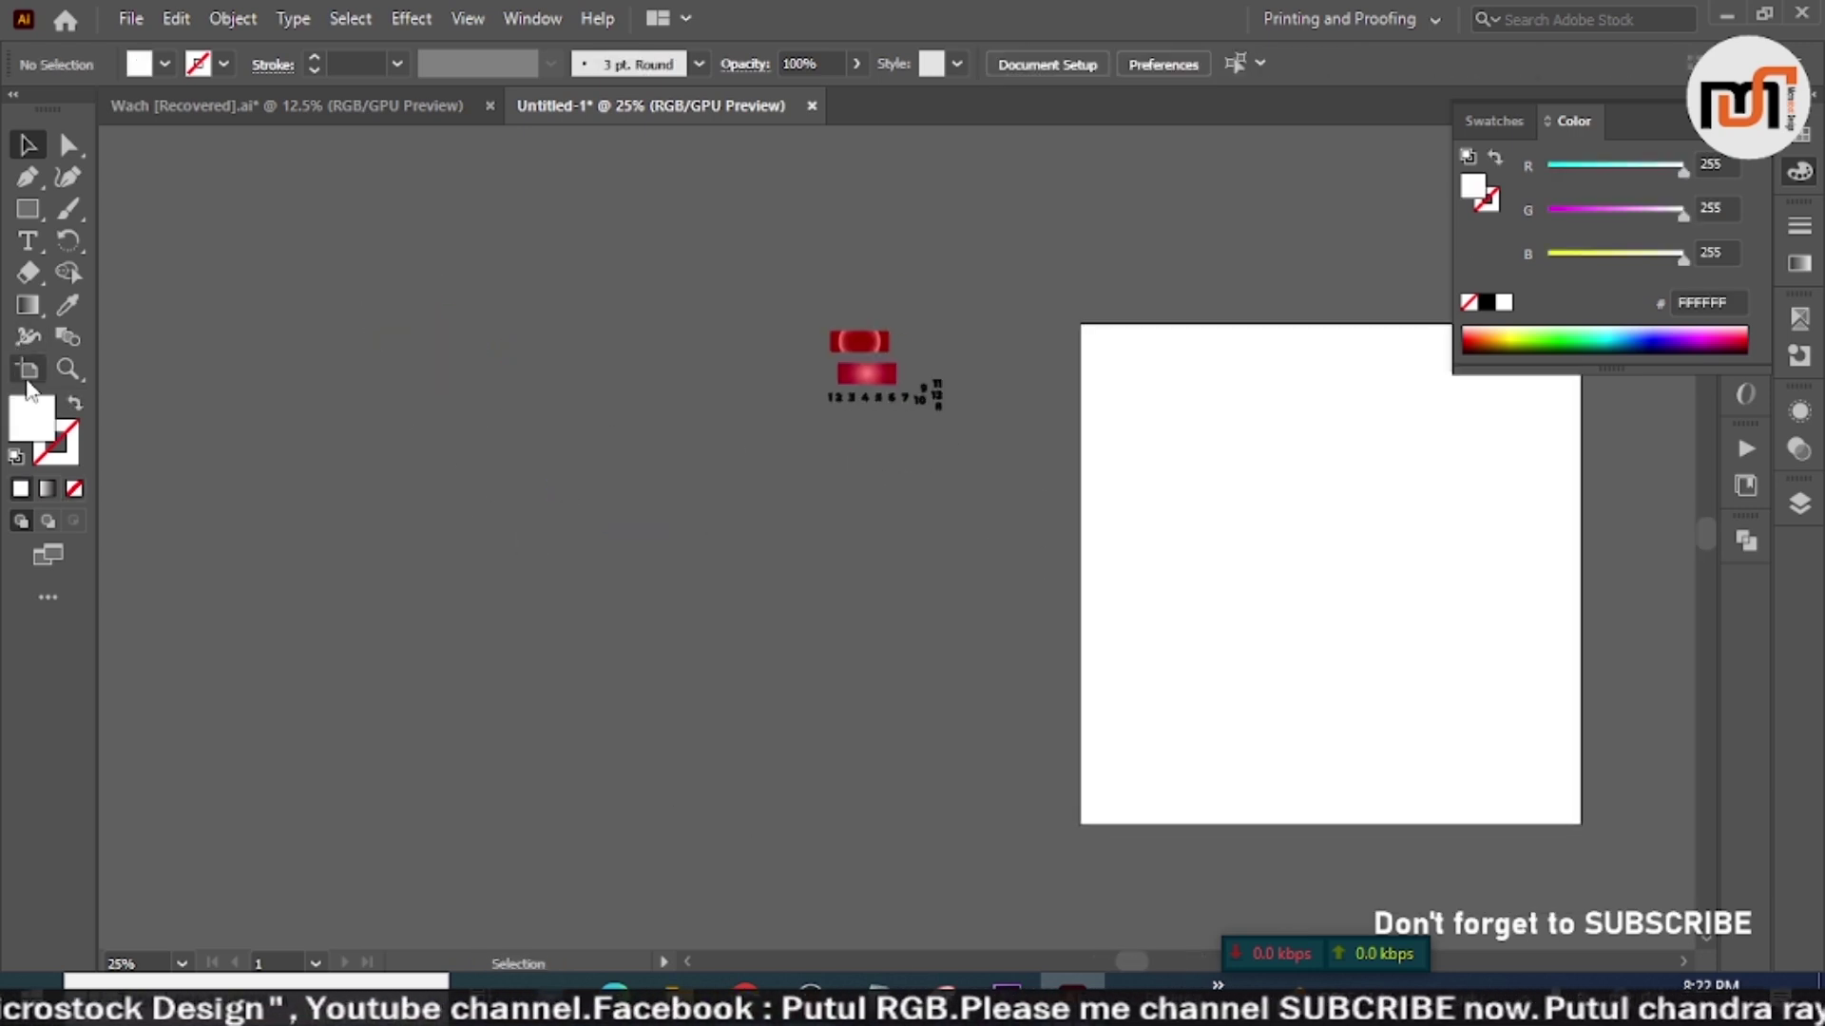
Step: Draw a wide, flat white ellipse about 868 by 193 px in the empty area left of the artboard
left_click(28, 209)
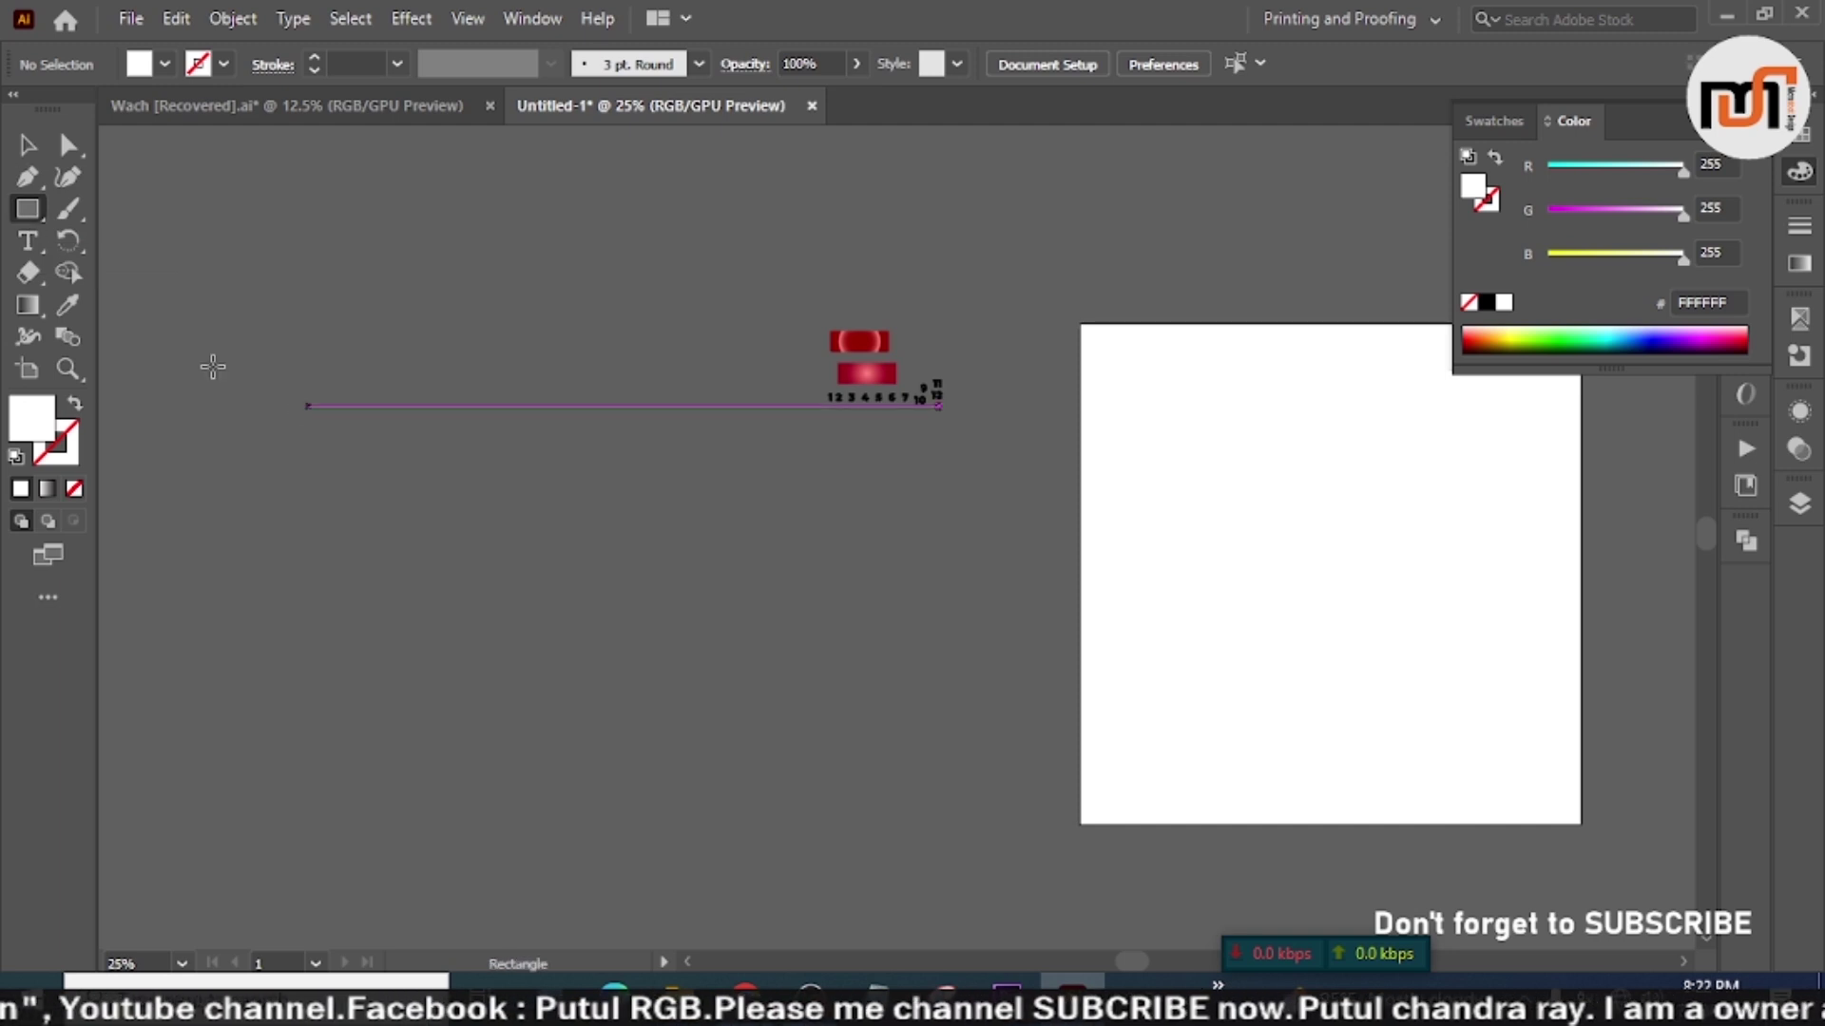
right_click(38, 218)
left_click(150, 242)
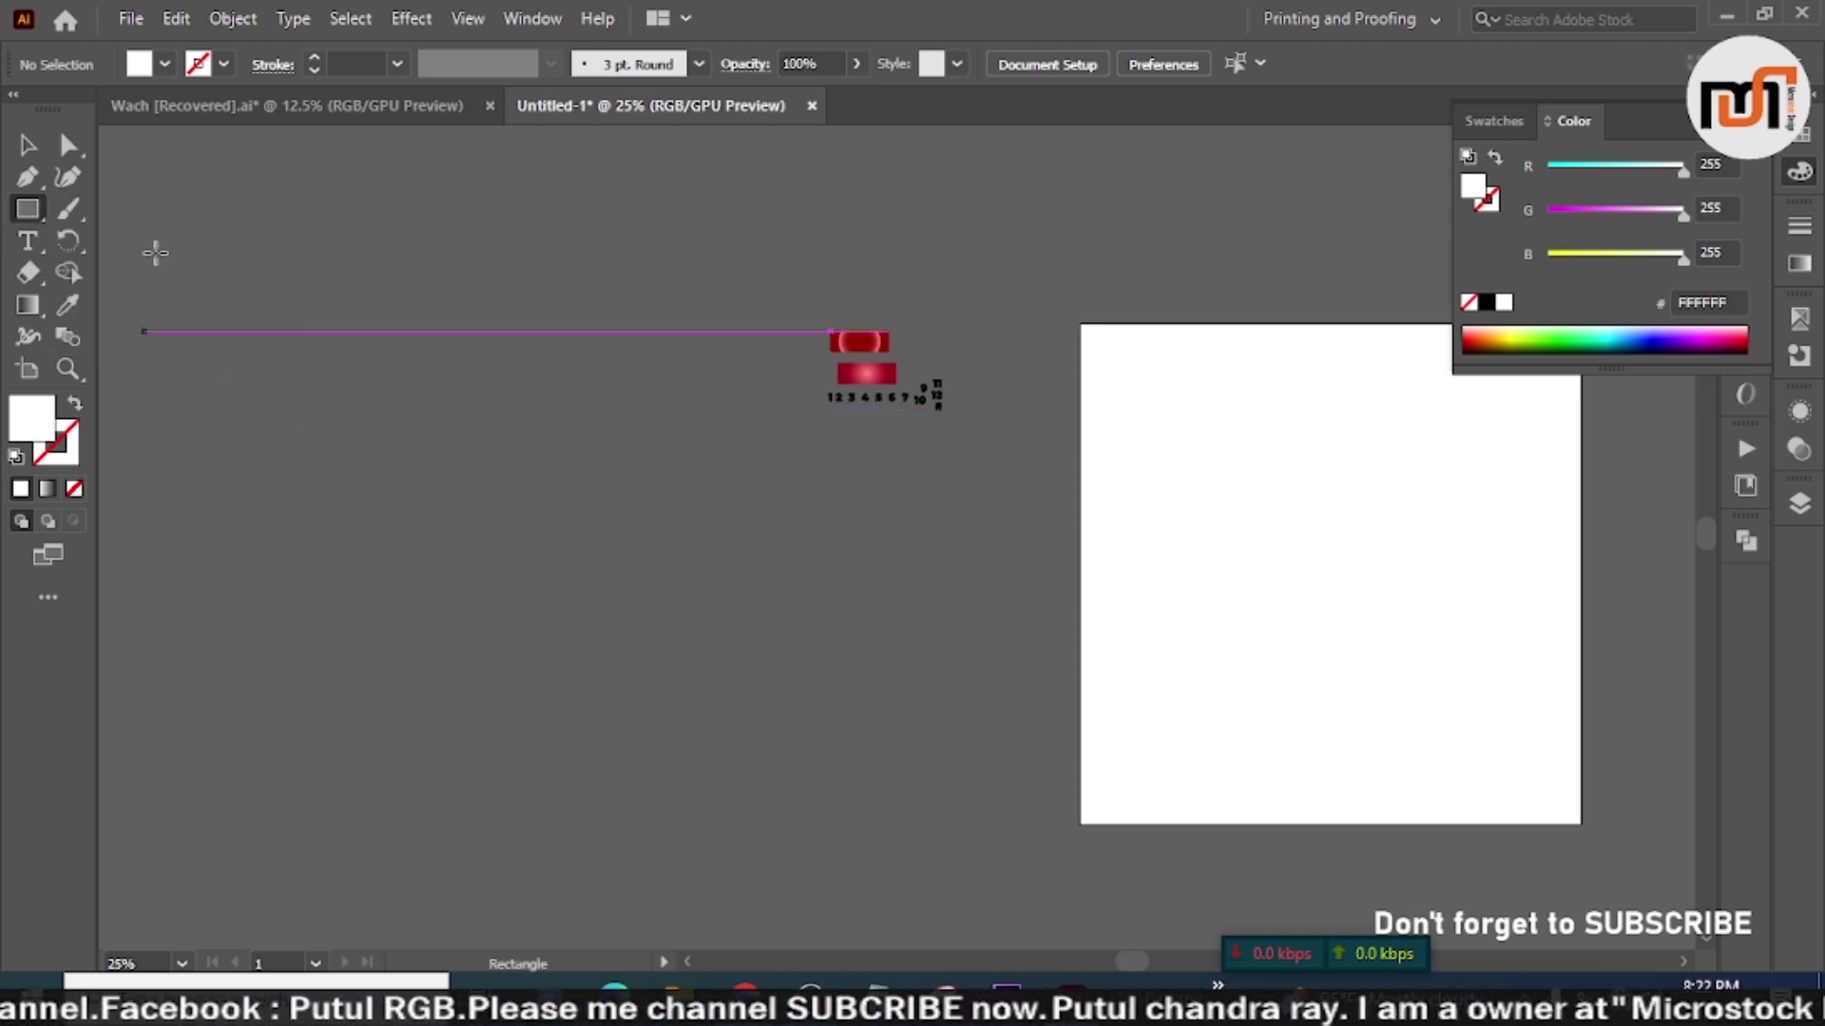
left_click_drag(432, 522, 835, 611)
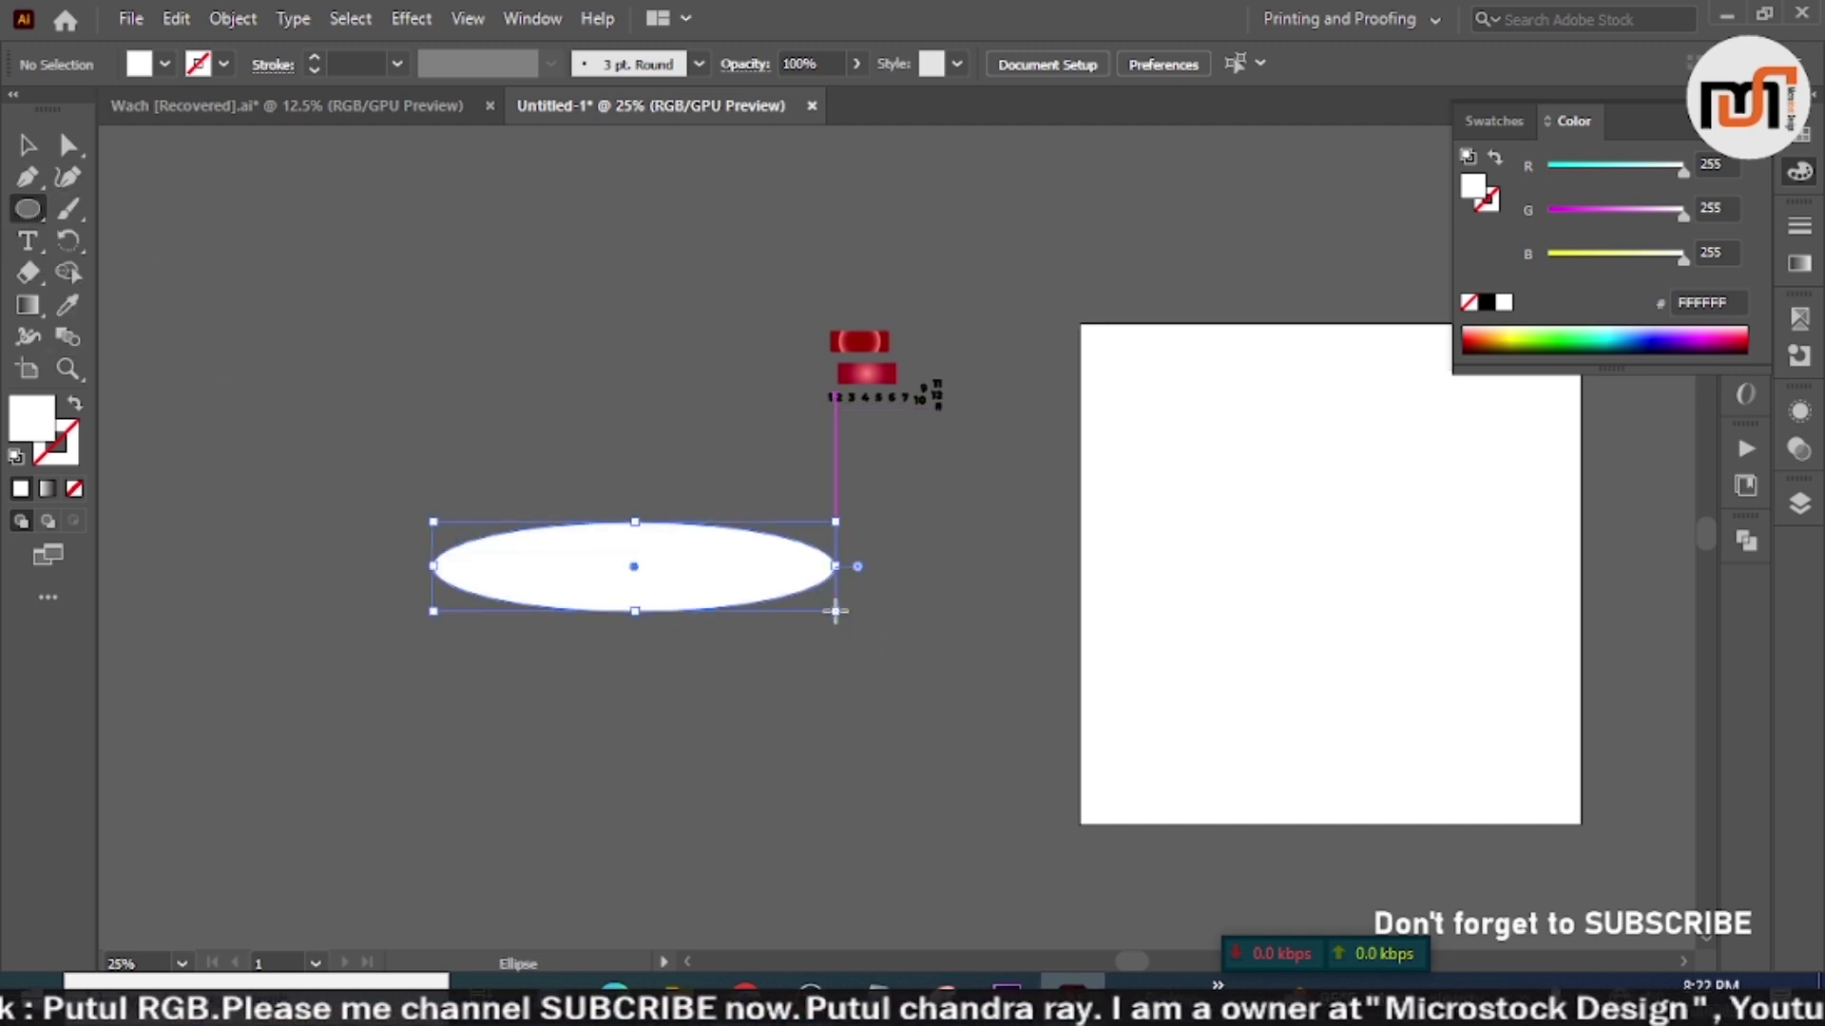
key("v")
left_click(686, 426)
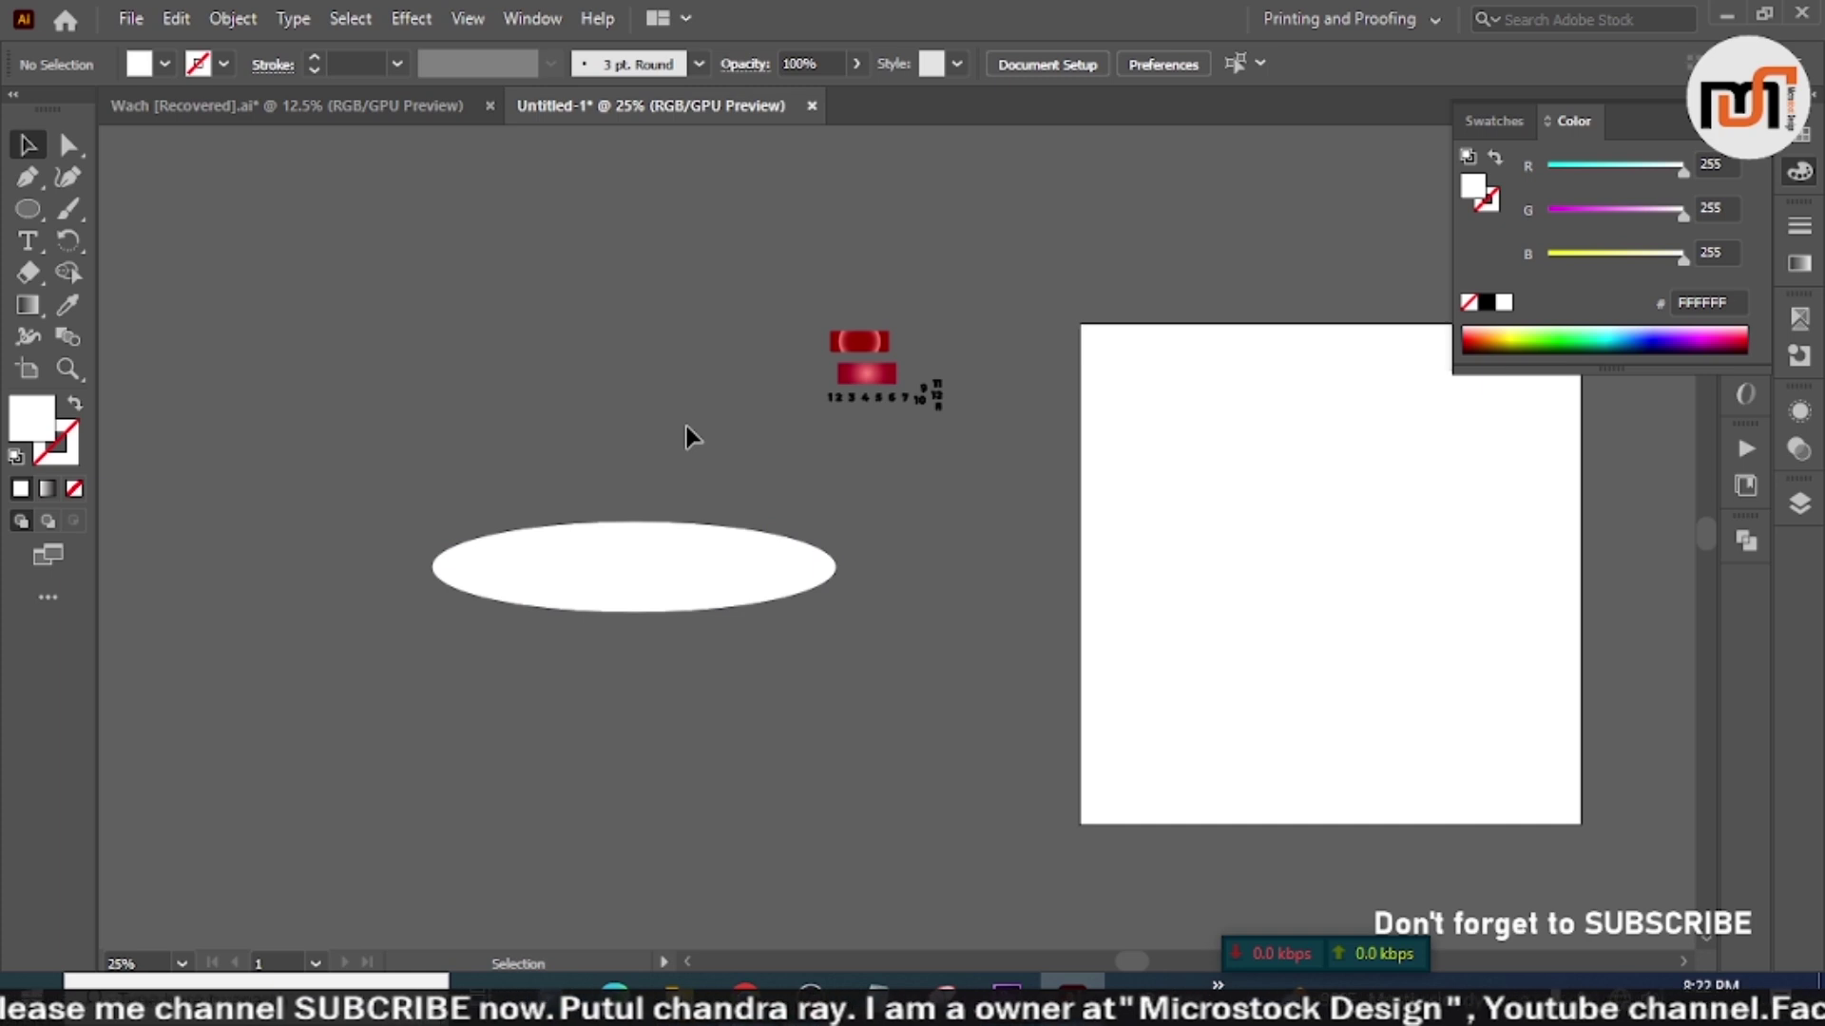
Step: Flatten the white ellipse symmetrically about its centre to a height of about 77 px
key("a")
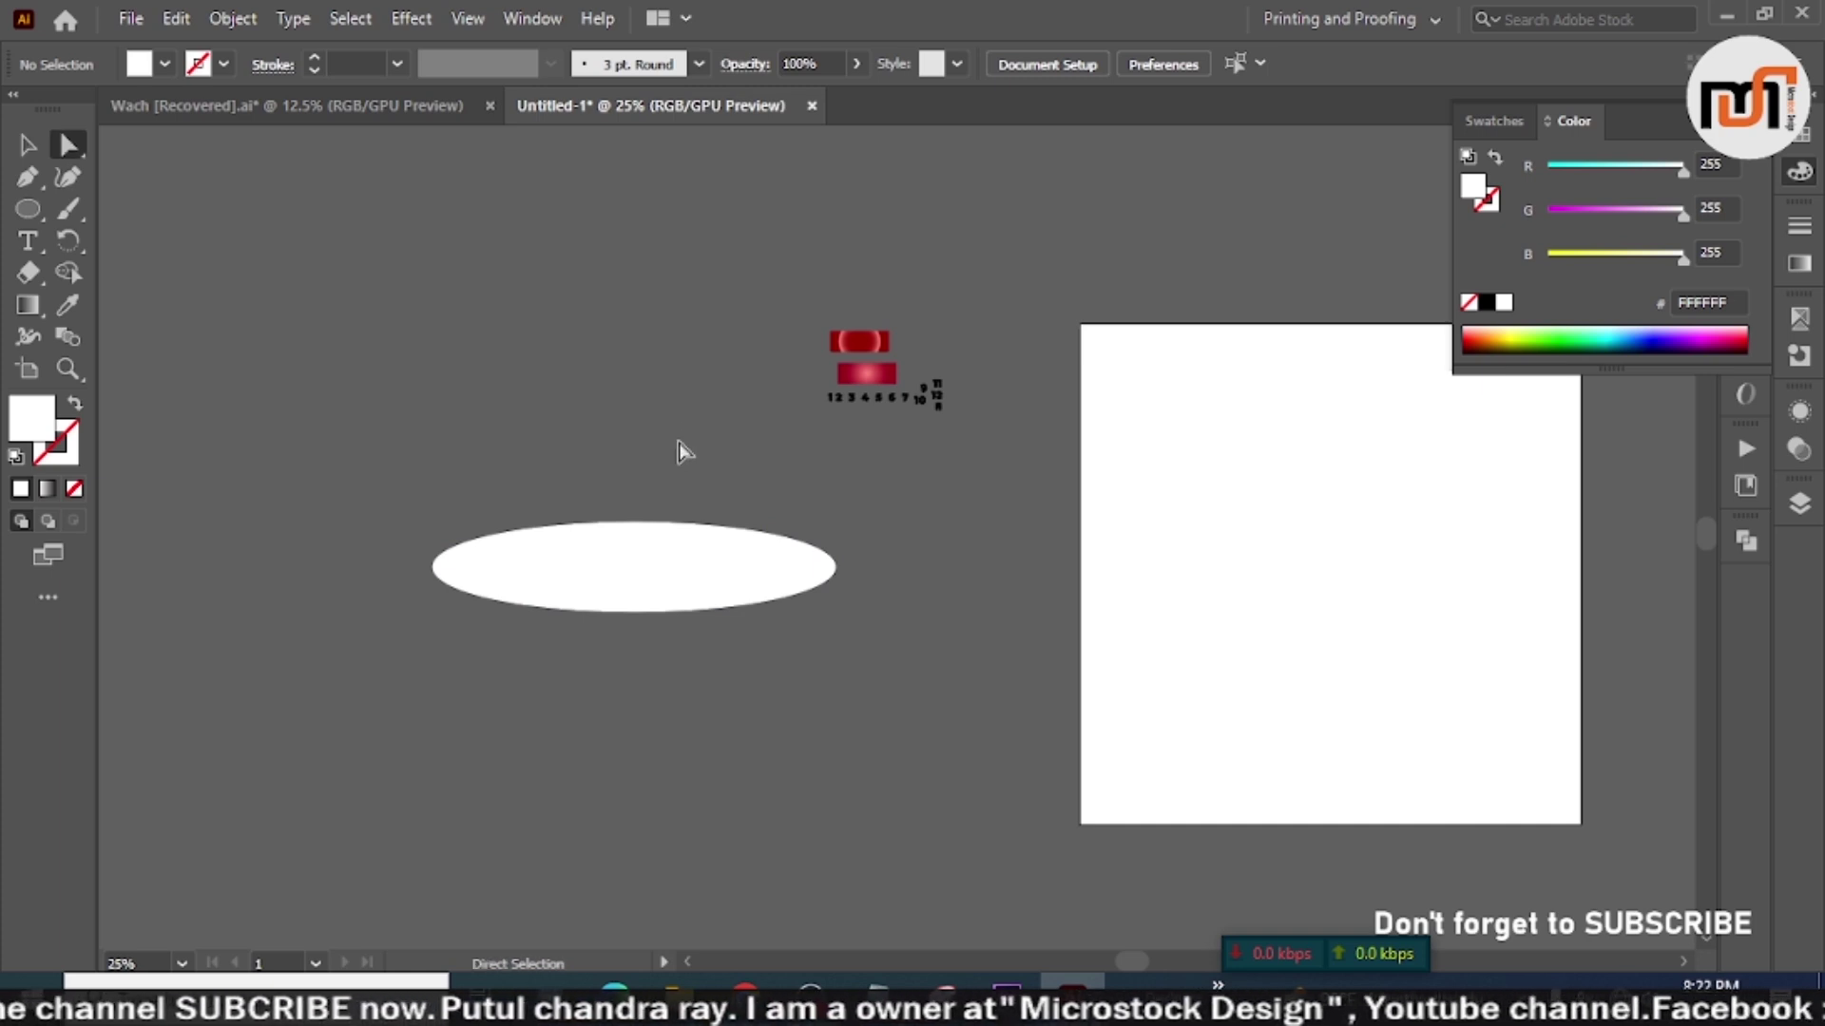
left_click(646, 539)
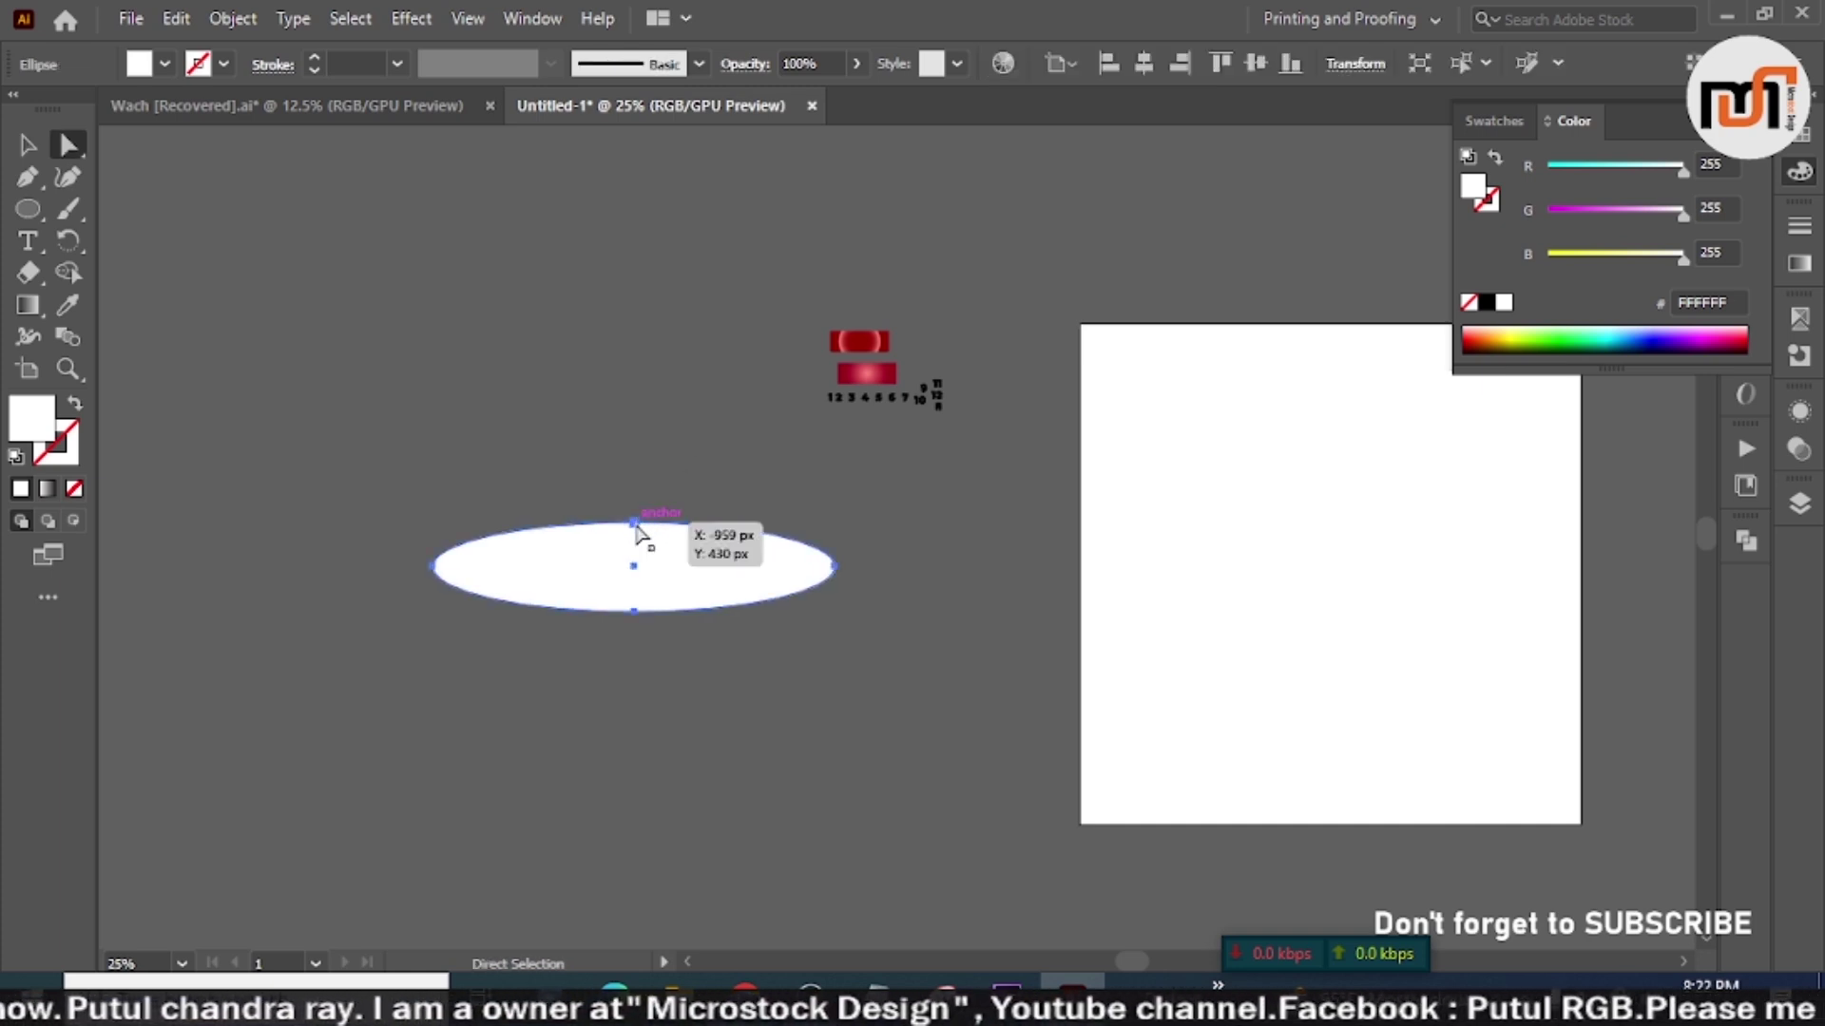
left_click(635, 523)
left_click(635, 610, "shift")
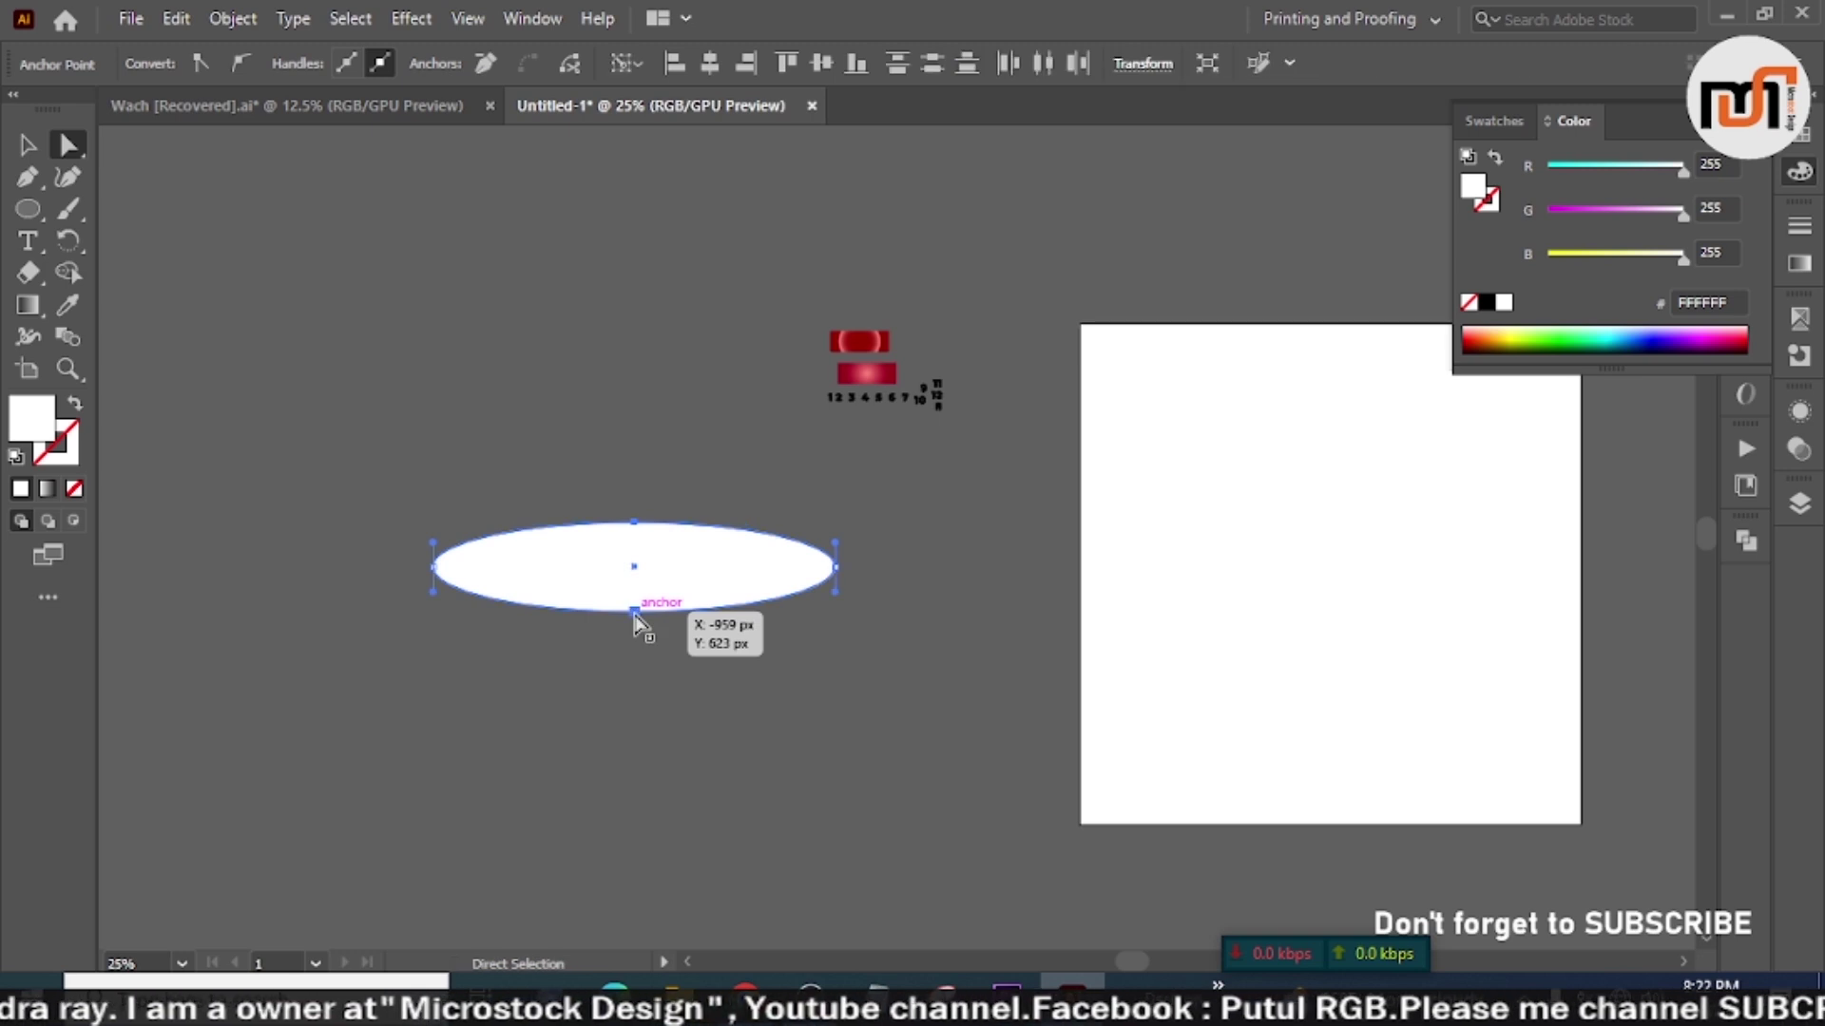
key("v")
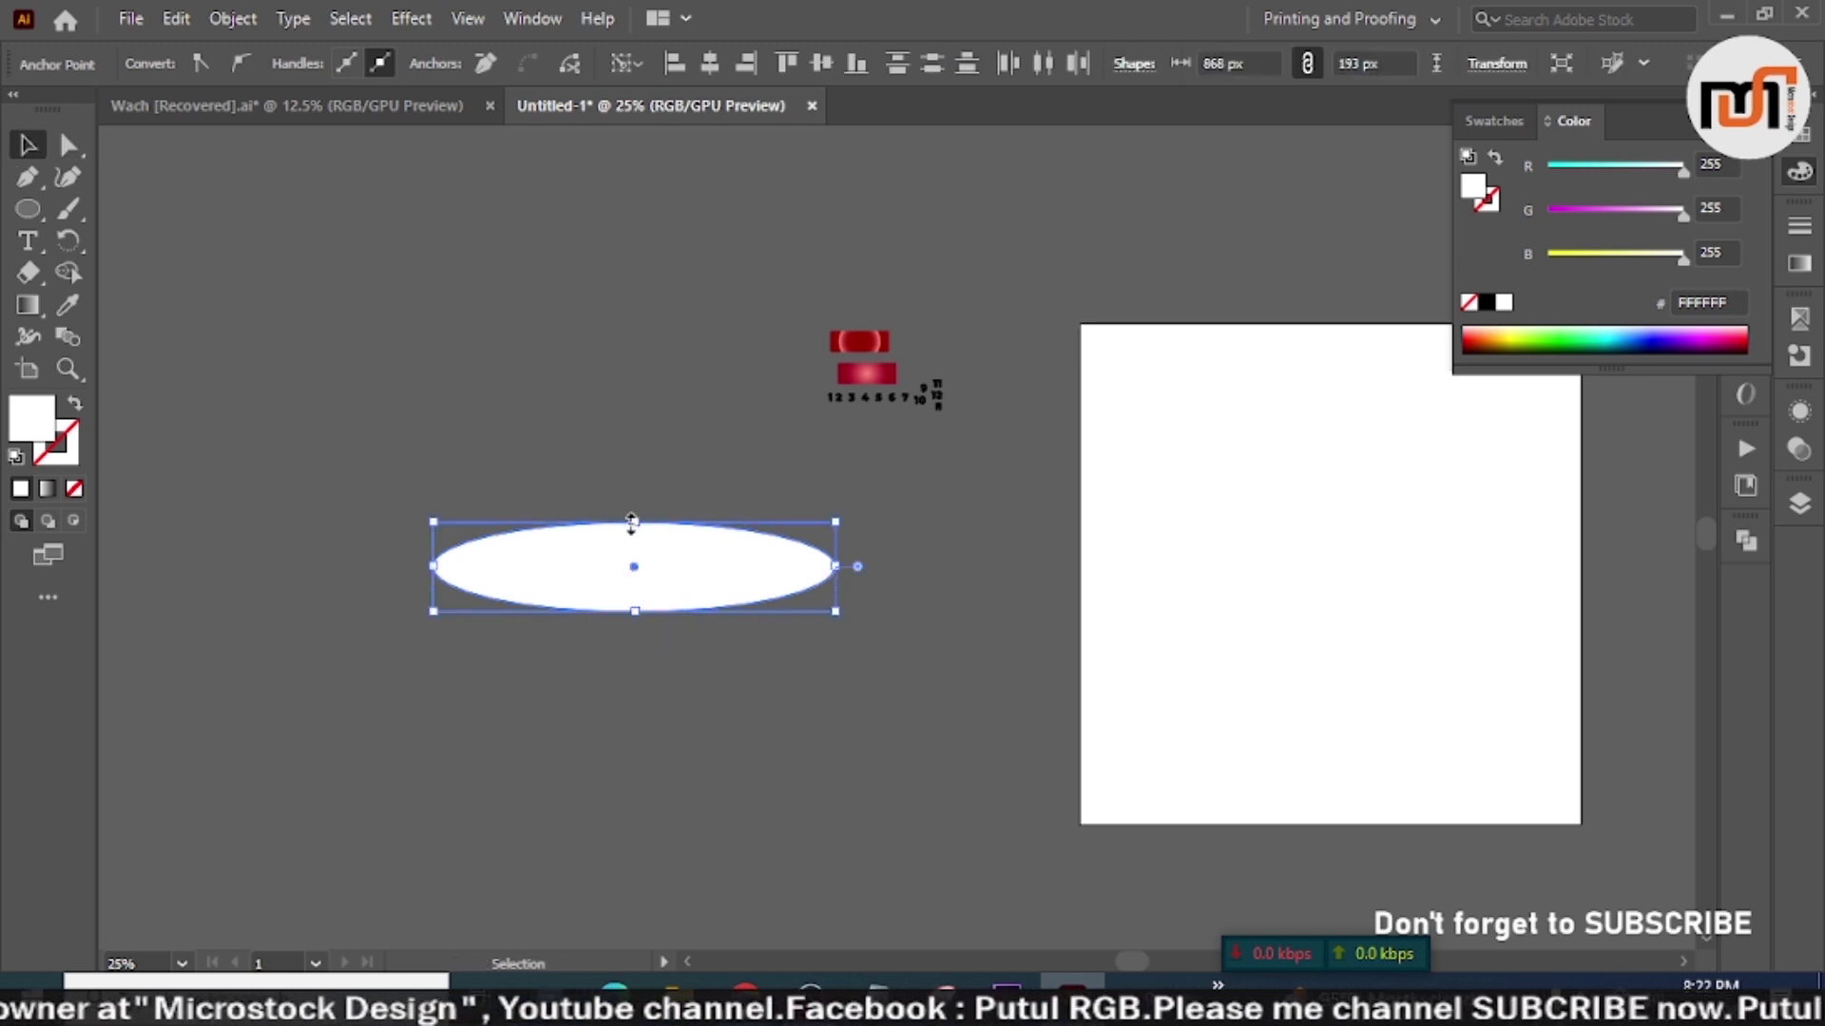
left_click_drag(631, 520, 633, 549)
left_click(641, 472)
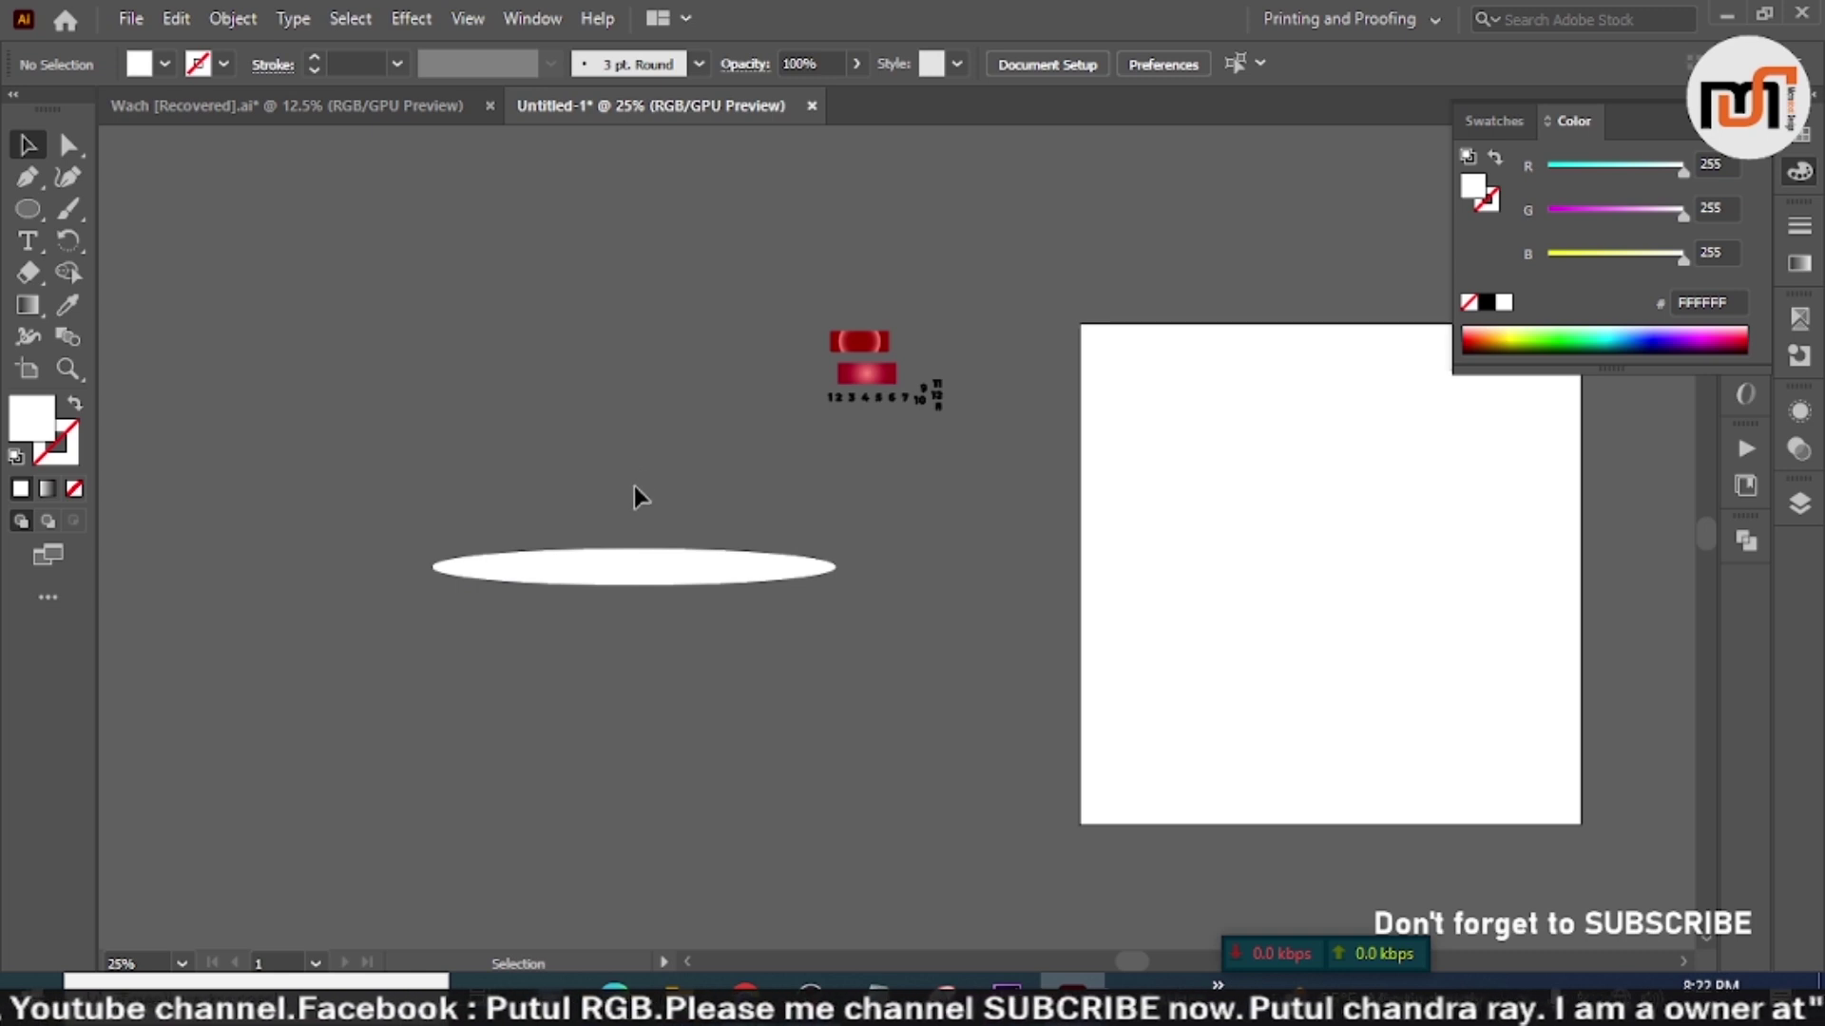
Step: Pull the ellipse's left end anchor outward to make a long tapered shape about 1254 px wide
key("a")
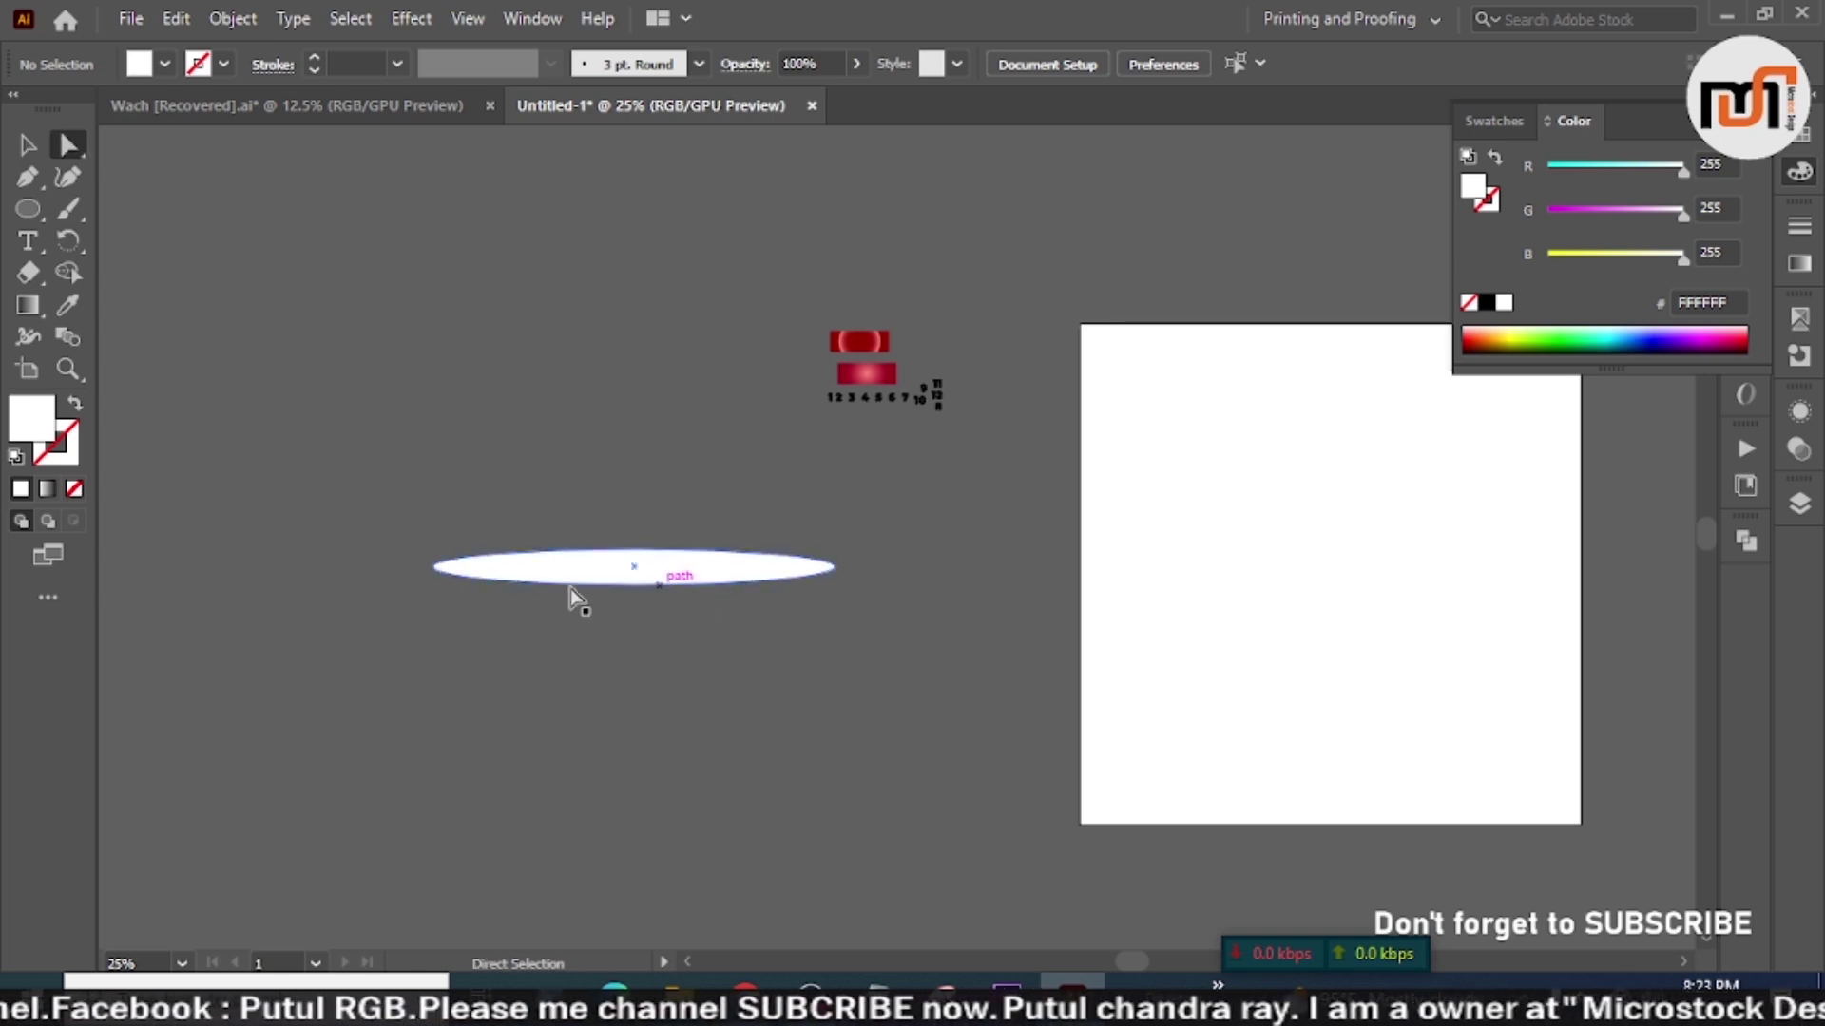
left_click(434, 568)
left_click_drag(434, 570, 253, 574)
left_click(549, 659)
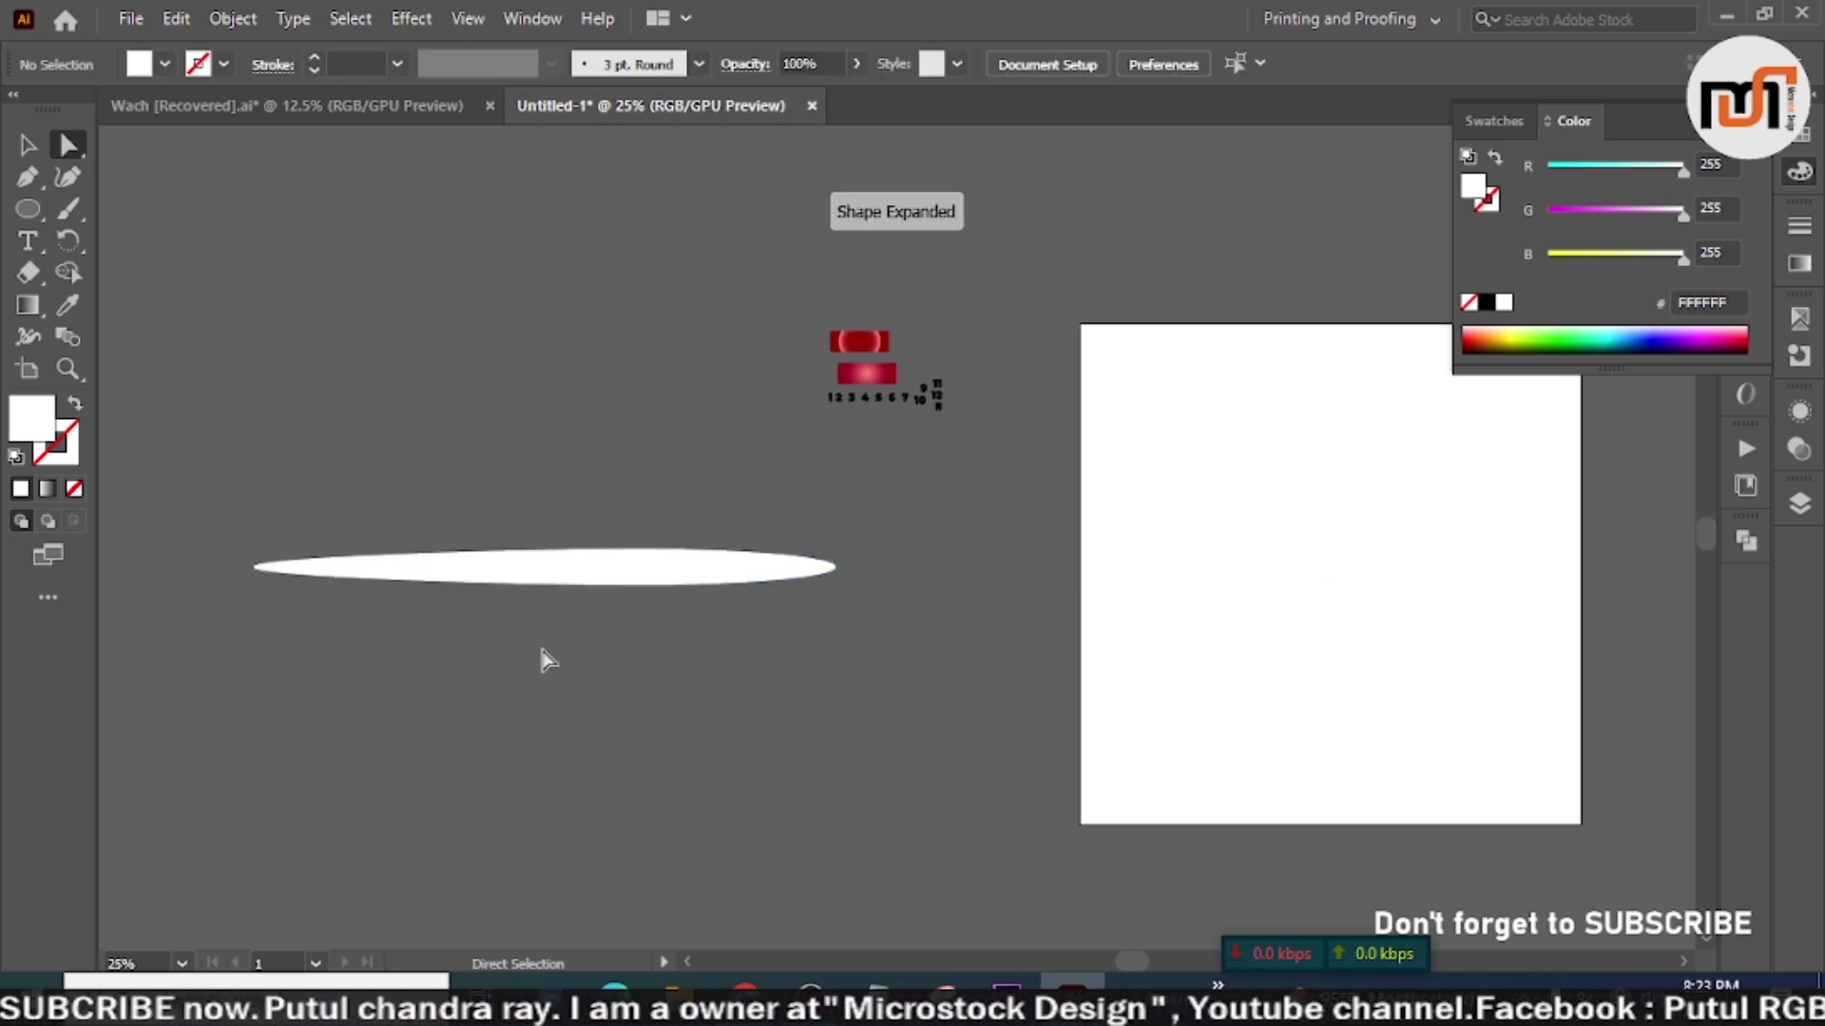
Step: Thicken the tapered shape by raising its upper middle anchor to about Y 436 px
key("v")
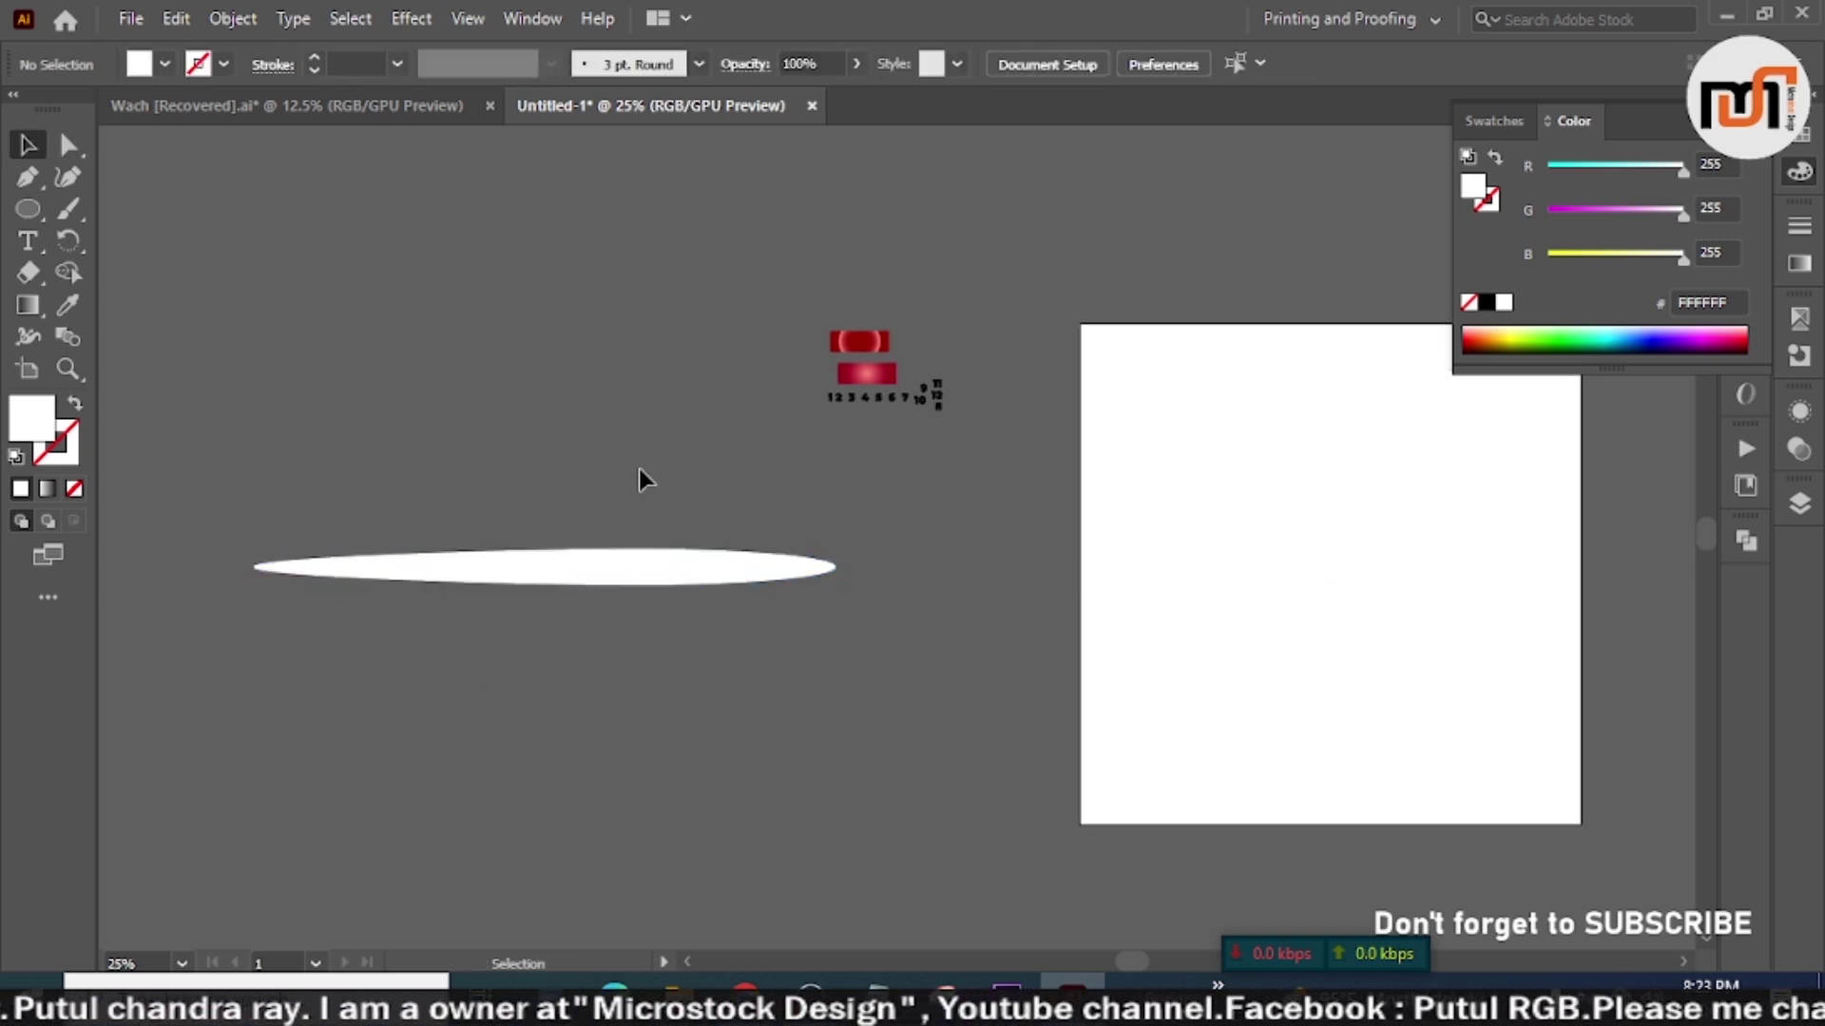
key("a")
left_click(559, 566)
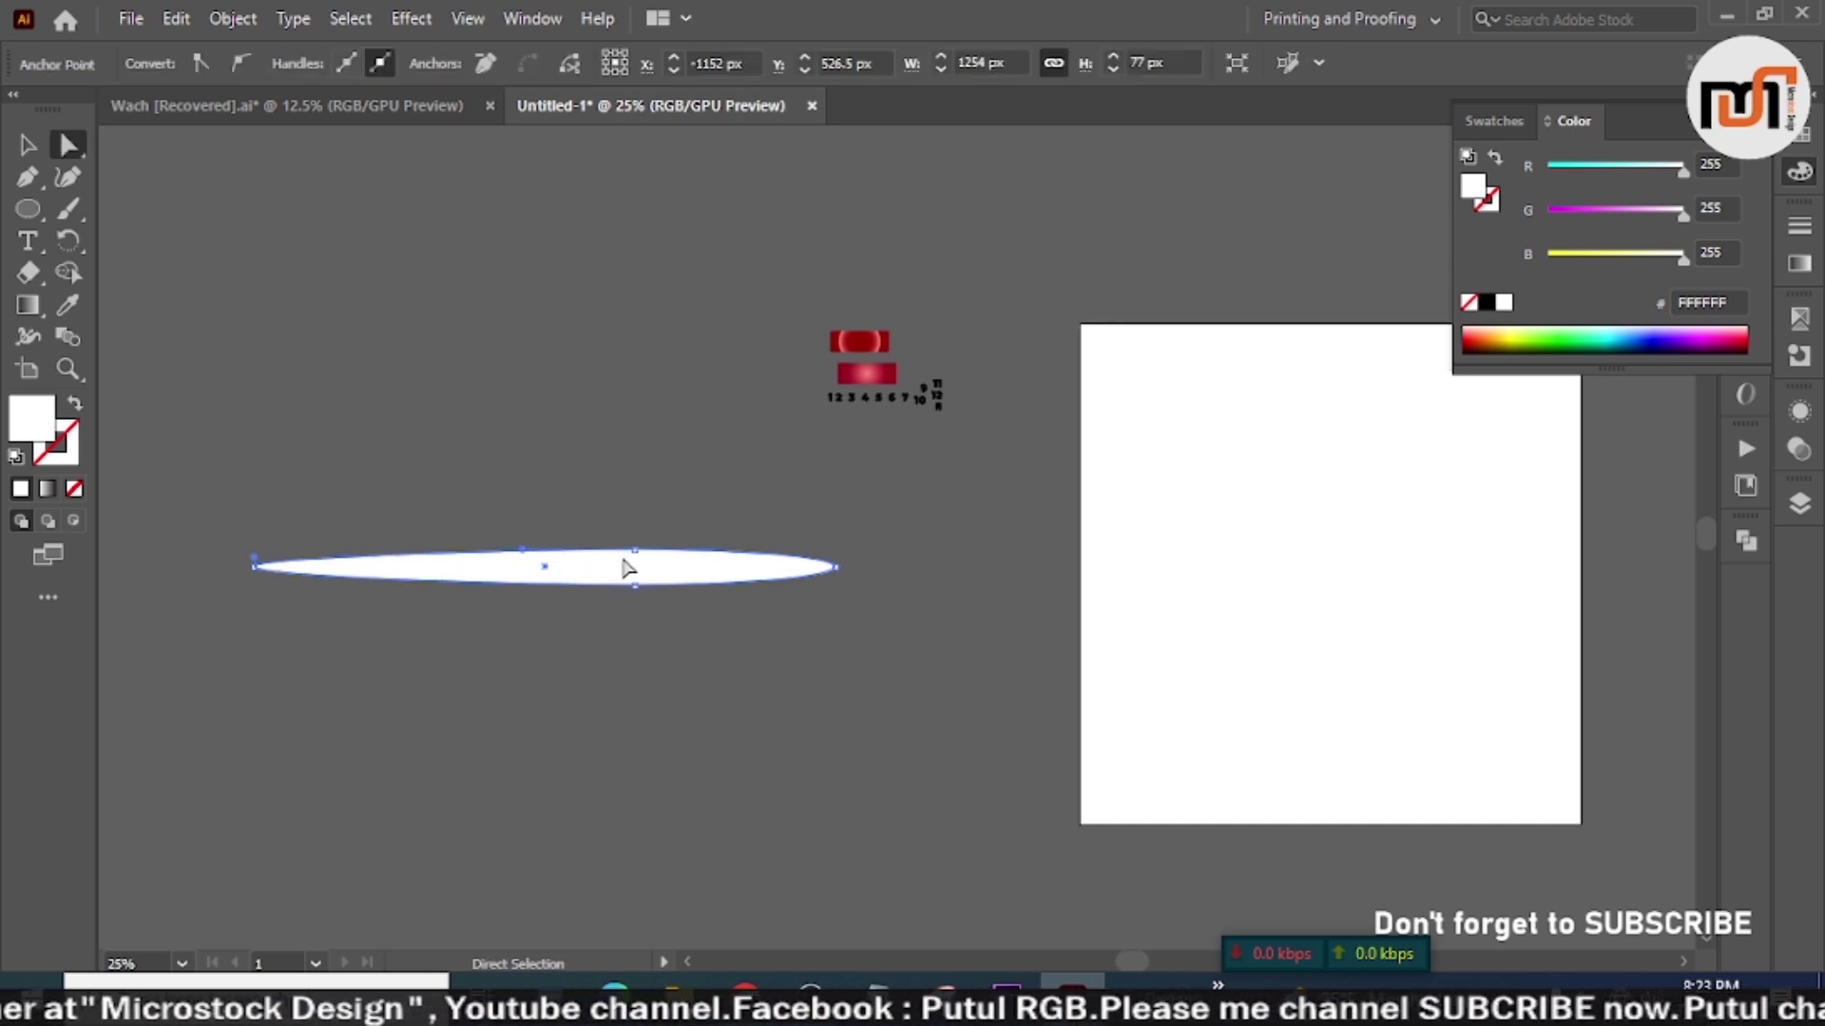
left_click(635, 551)
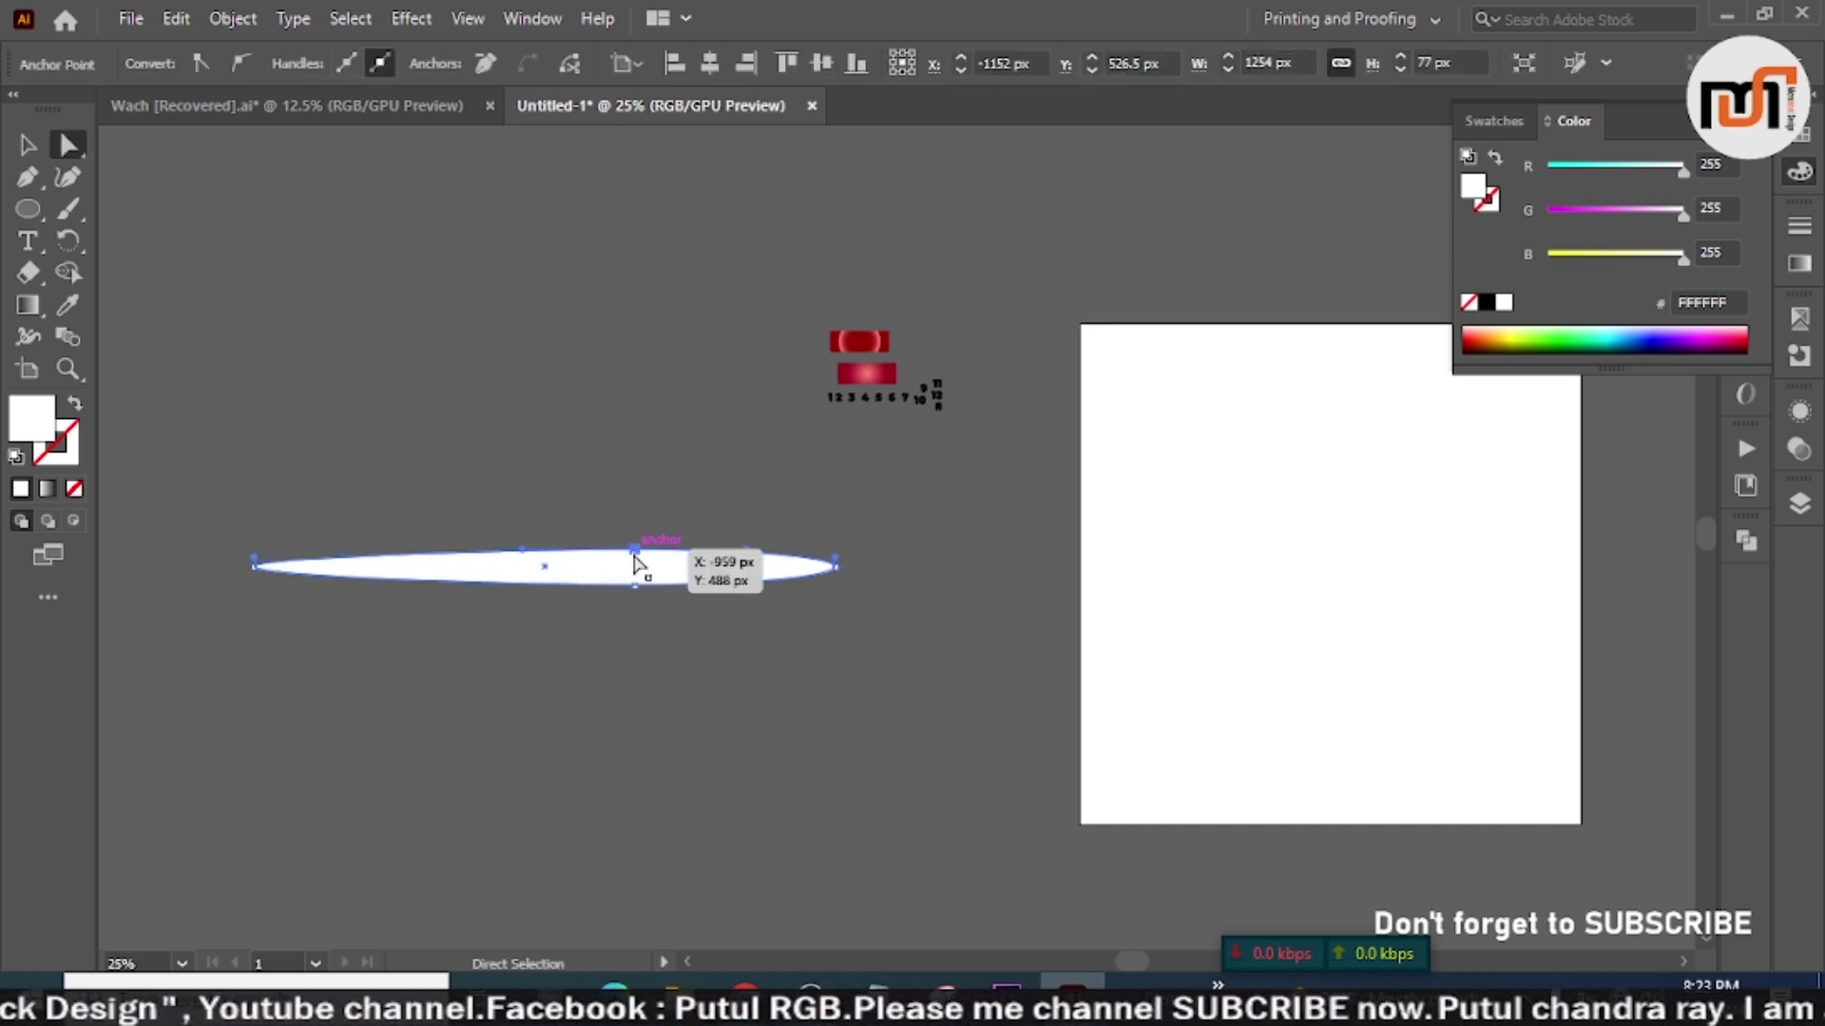
mouse_move(635, 550)
left_mouse_down()
mouse_move(635, 606)
mouse_move(635, 525)
left_mouse_up()
left_click(652, 663)
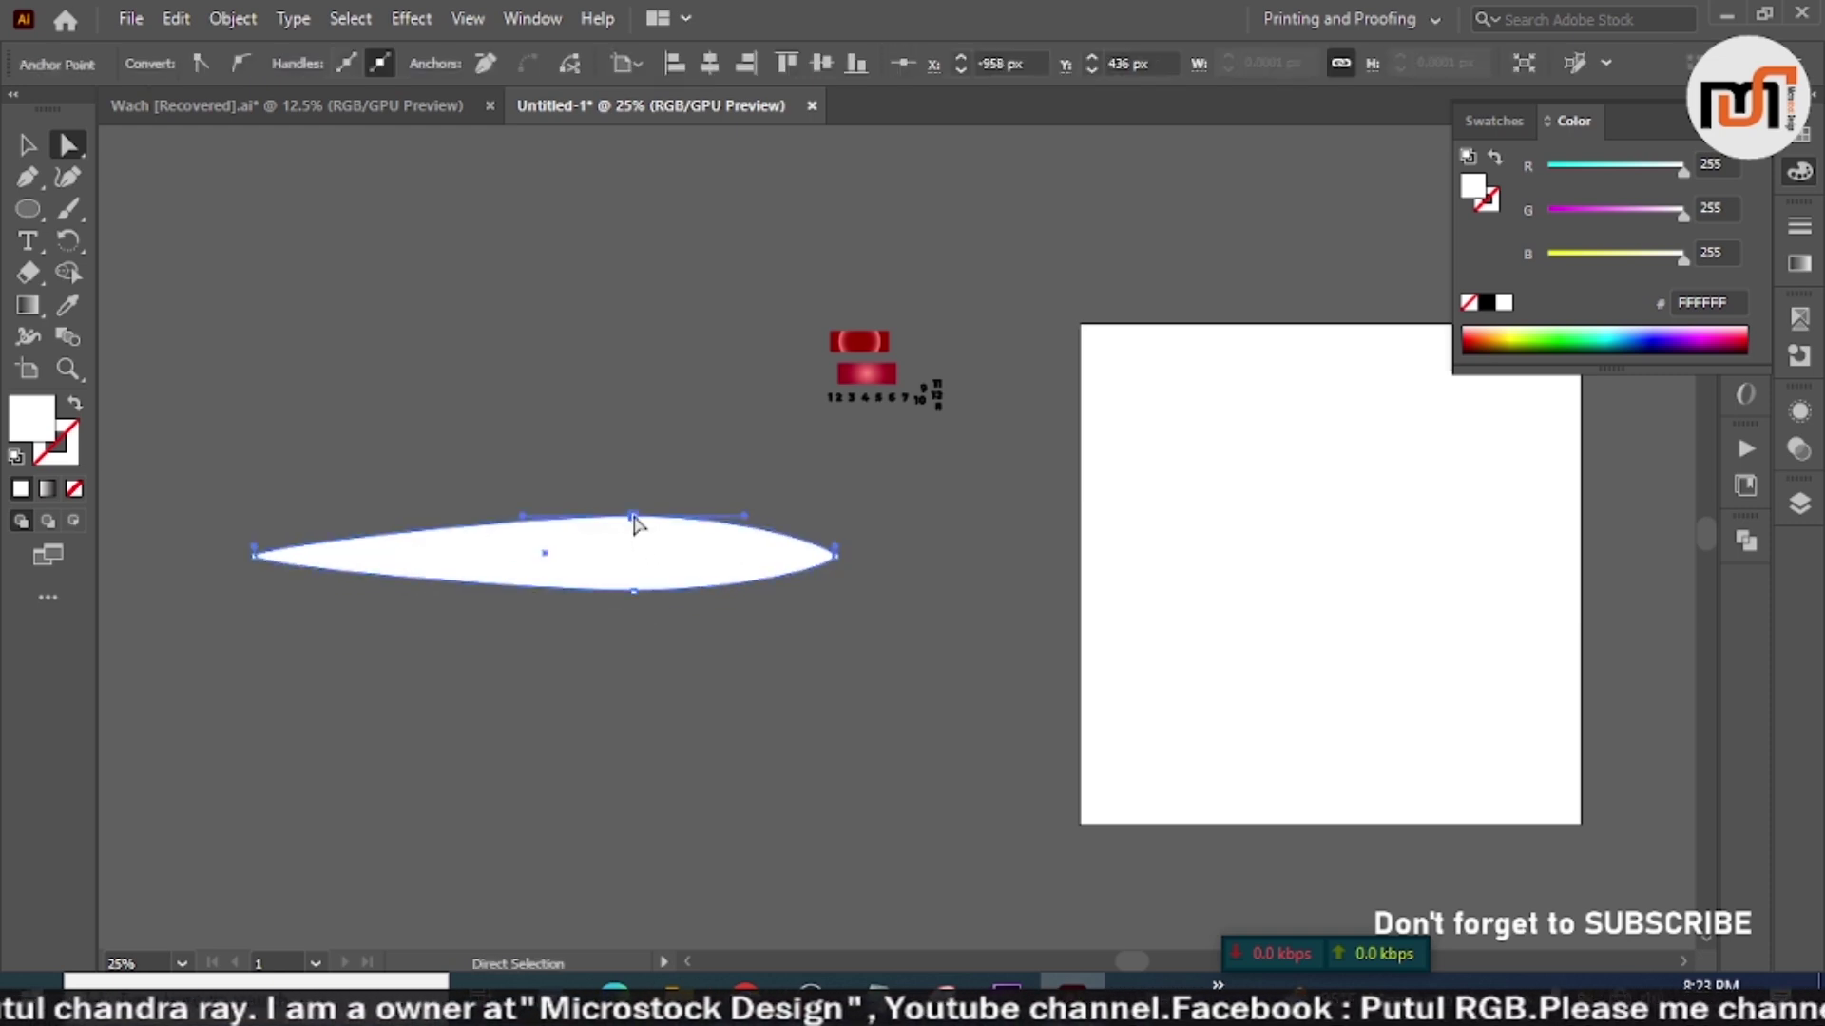
left_click(652, 468)
key("v")
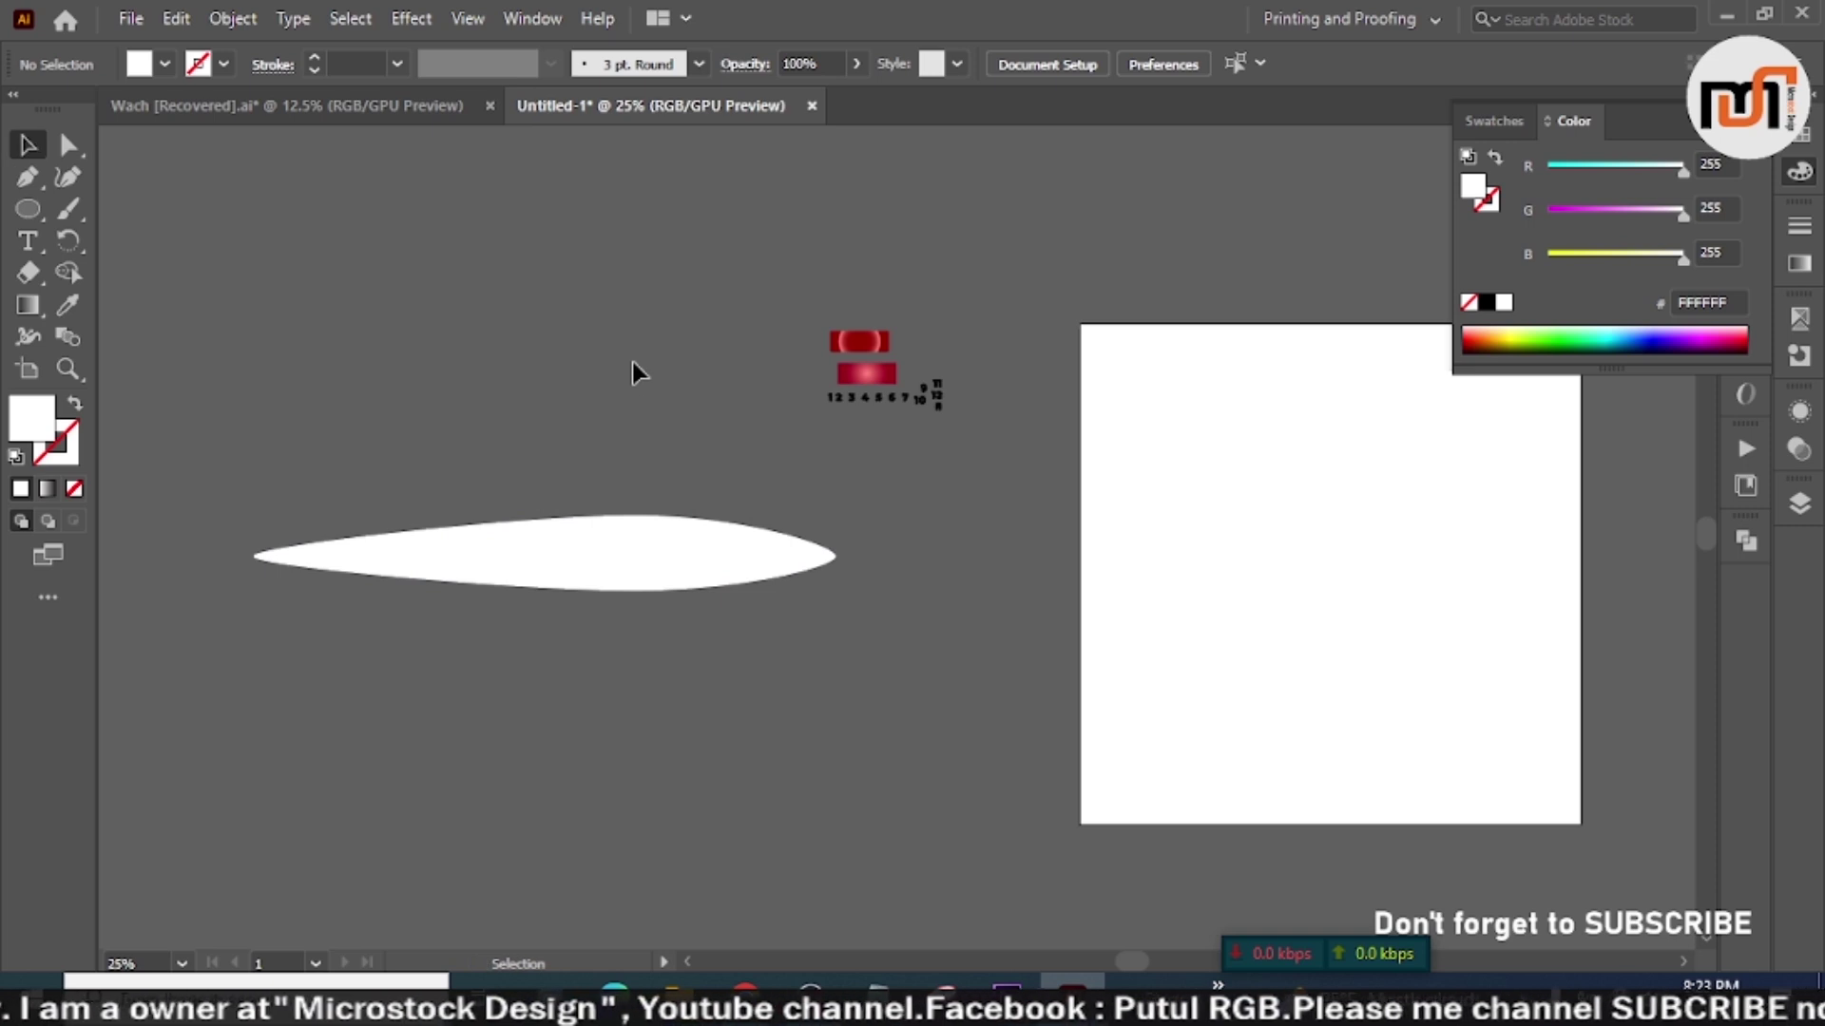
Step: Duplicate the tapered shape below the original and scale the copy down proportionally about its centre
left_click_drag(591, 574, 612, 666)
left_click_drag(841, 659, 751, 658)
left_click(878, 640)
Step: Round off the right end of the smaller tapered copy by adjusting its end anchor
key("a")
left_click(711, 679)
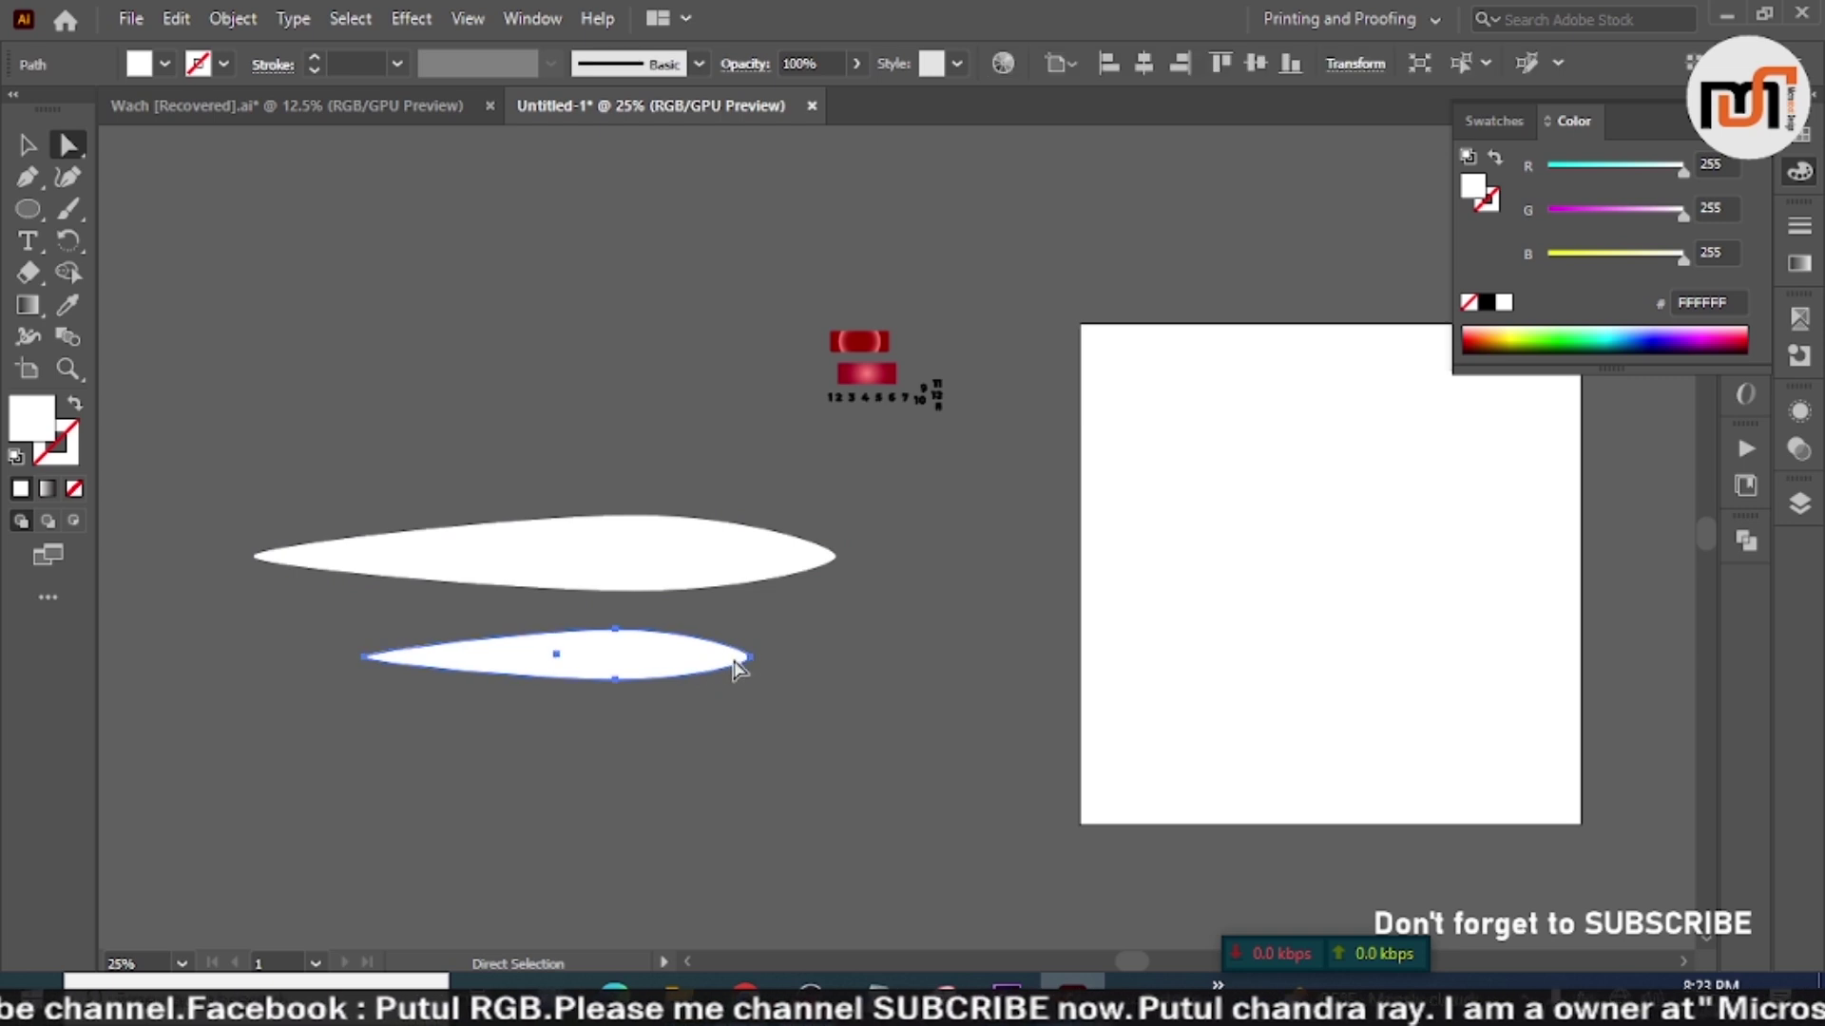
left_click(746, 654)
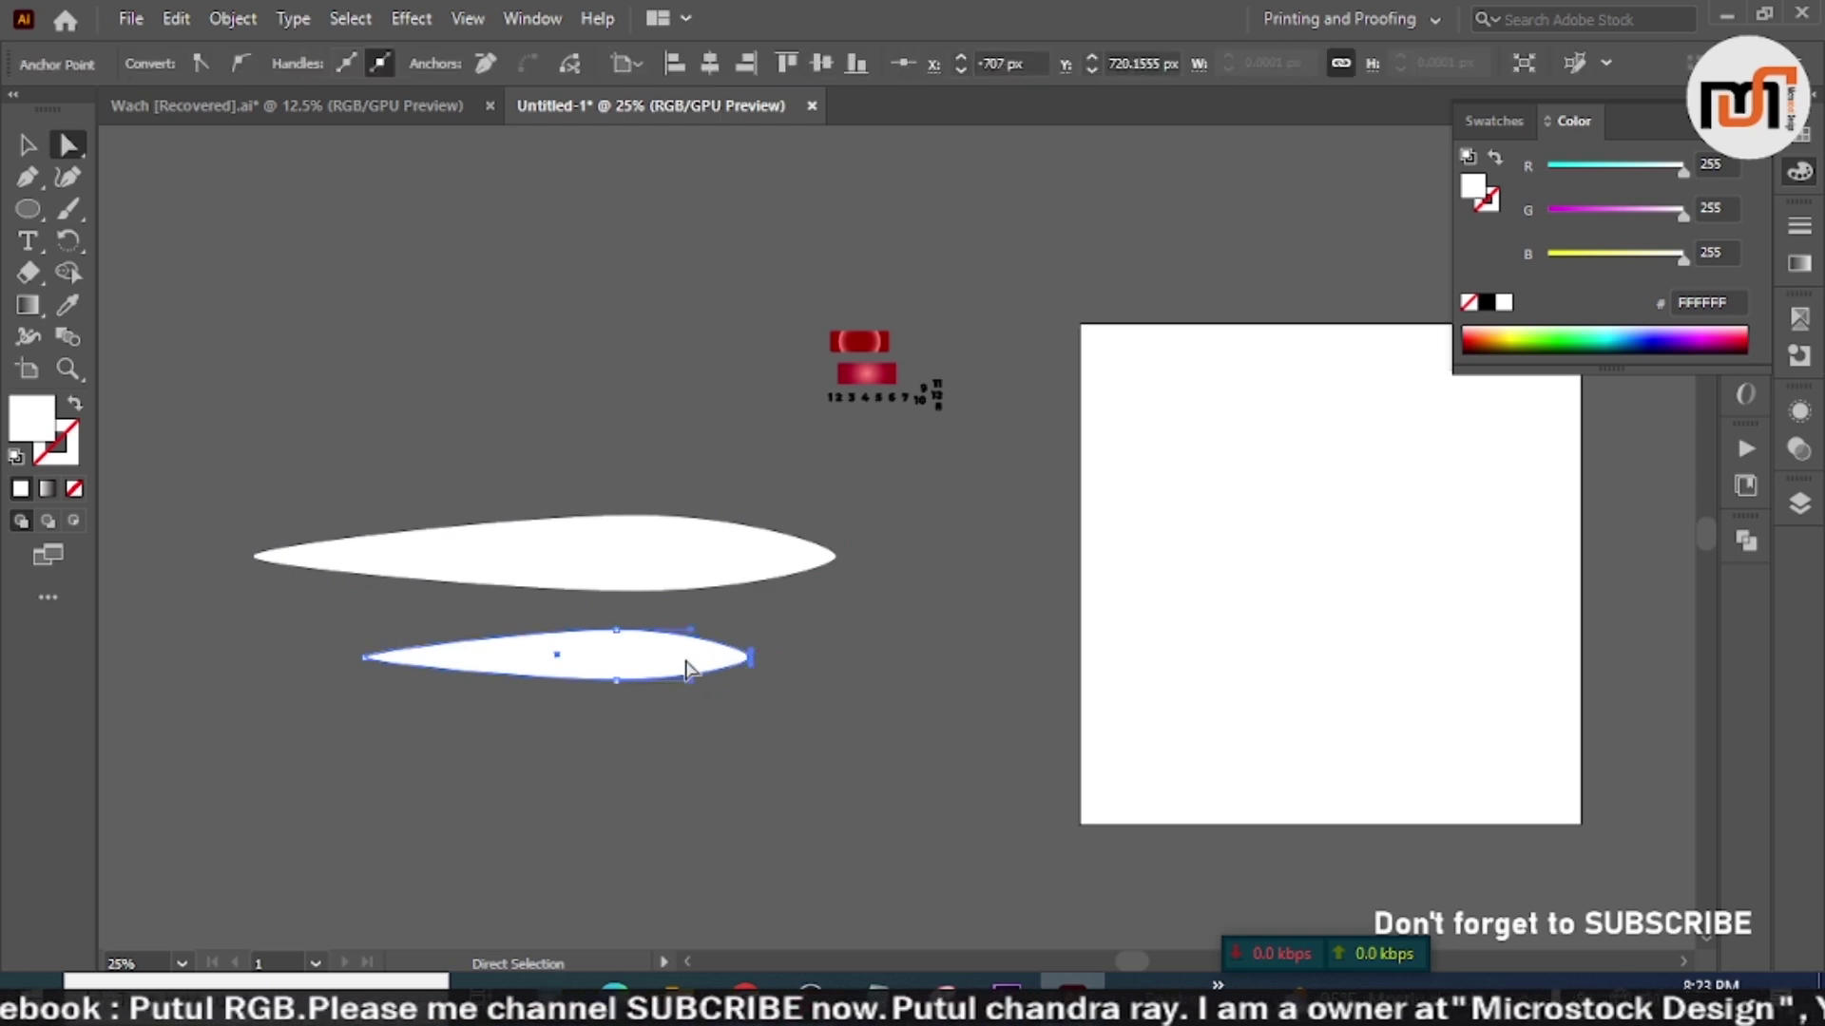
scroll(690, 656, "up", 3)
left_click_drag(841, 659, 751, 654)
left_click(882, 649)
scroll(1010, 635, "down", 2)
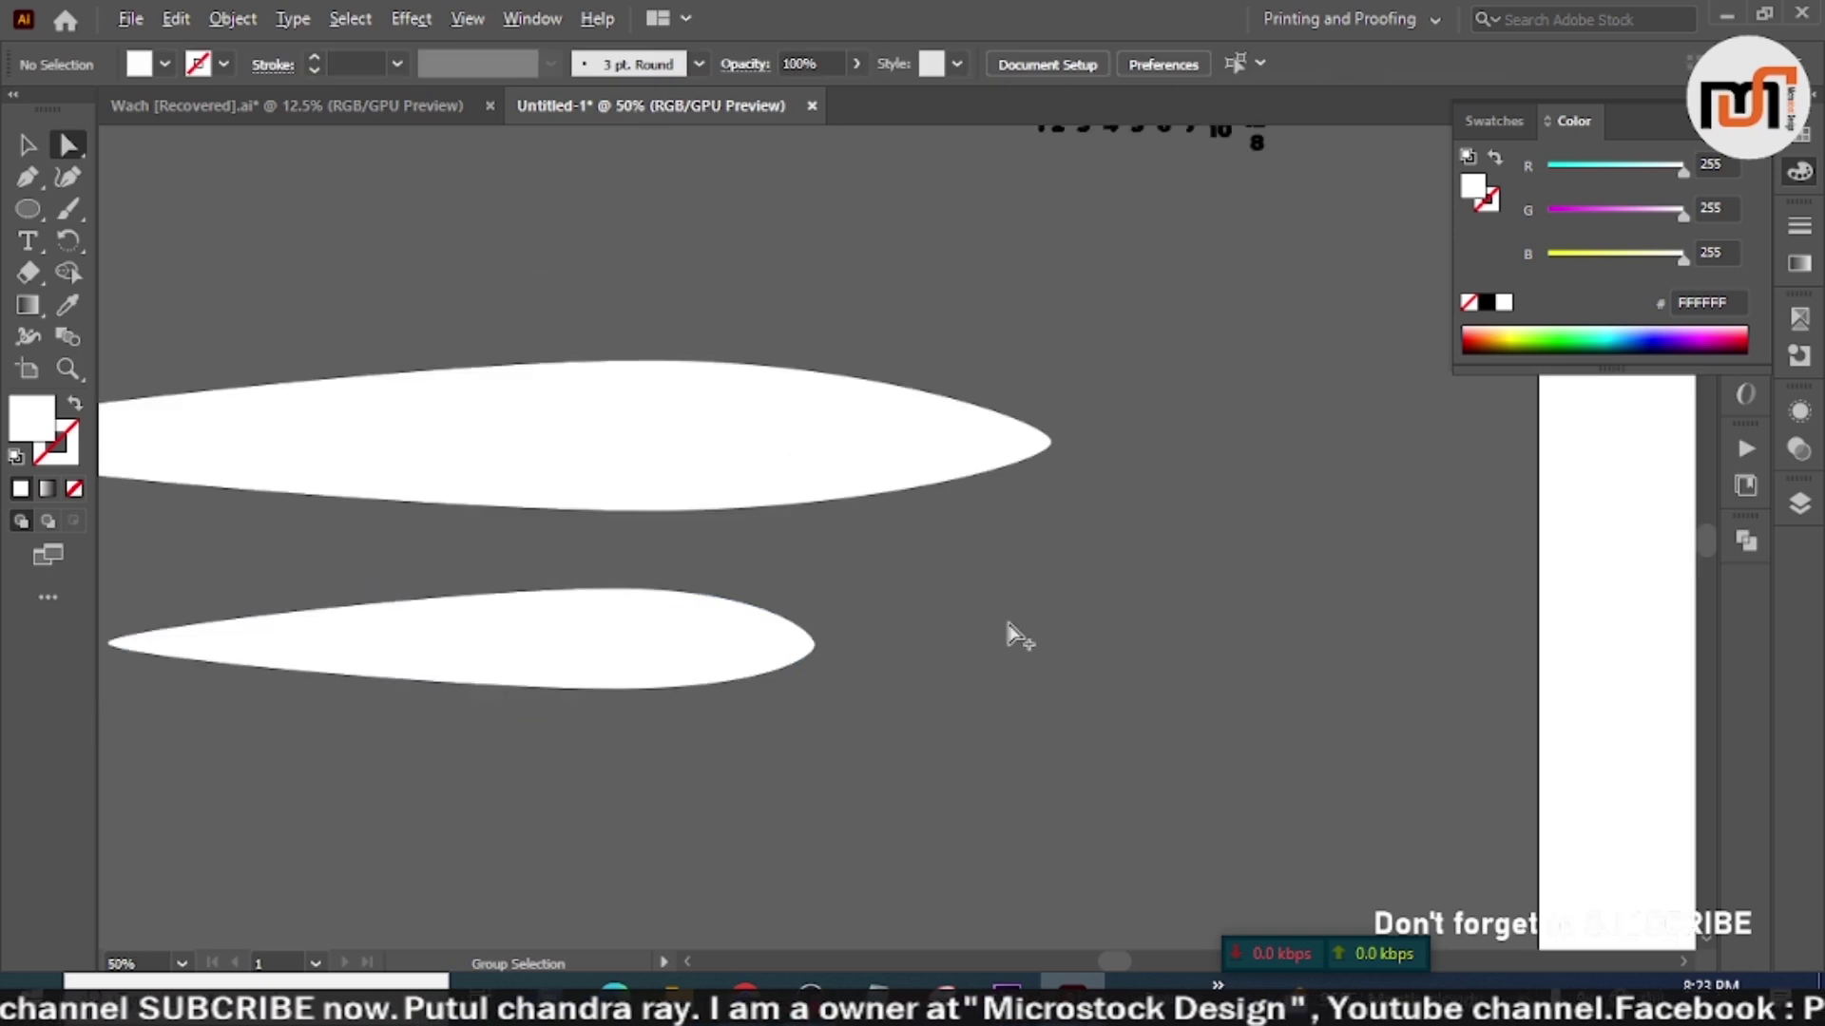
Step: Make the smaller tapered shape taller about its centre and extend its pointed left tip outward
key("v")
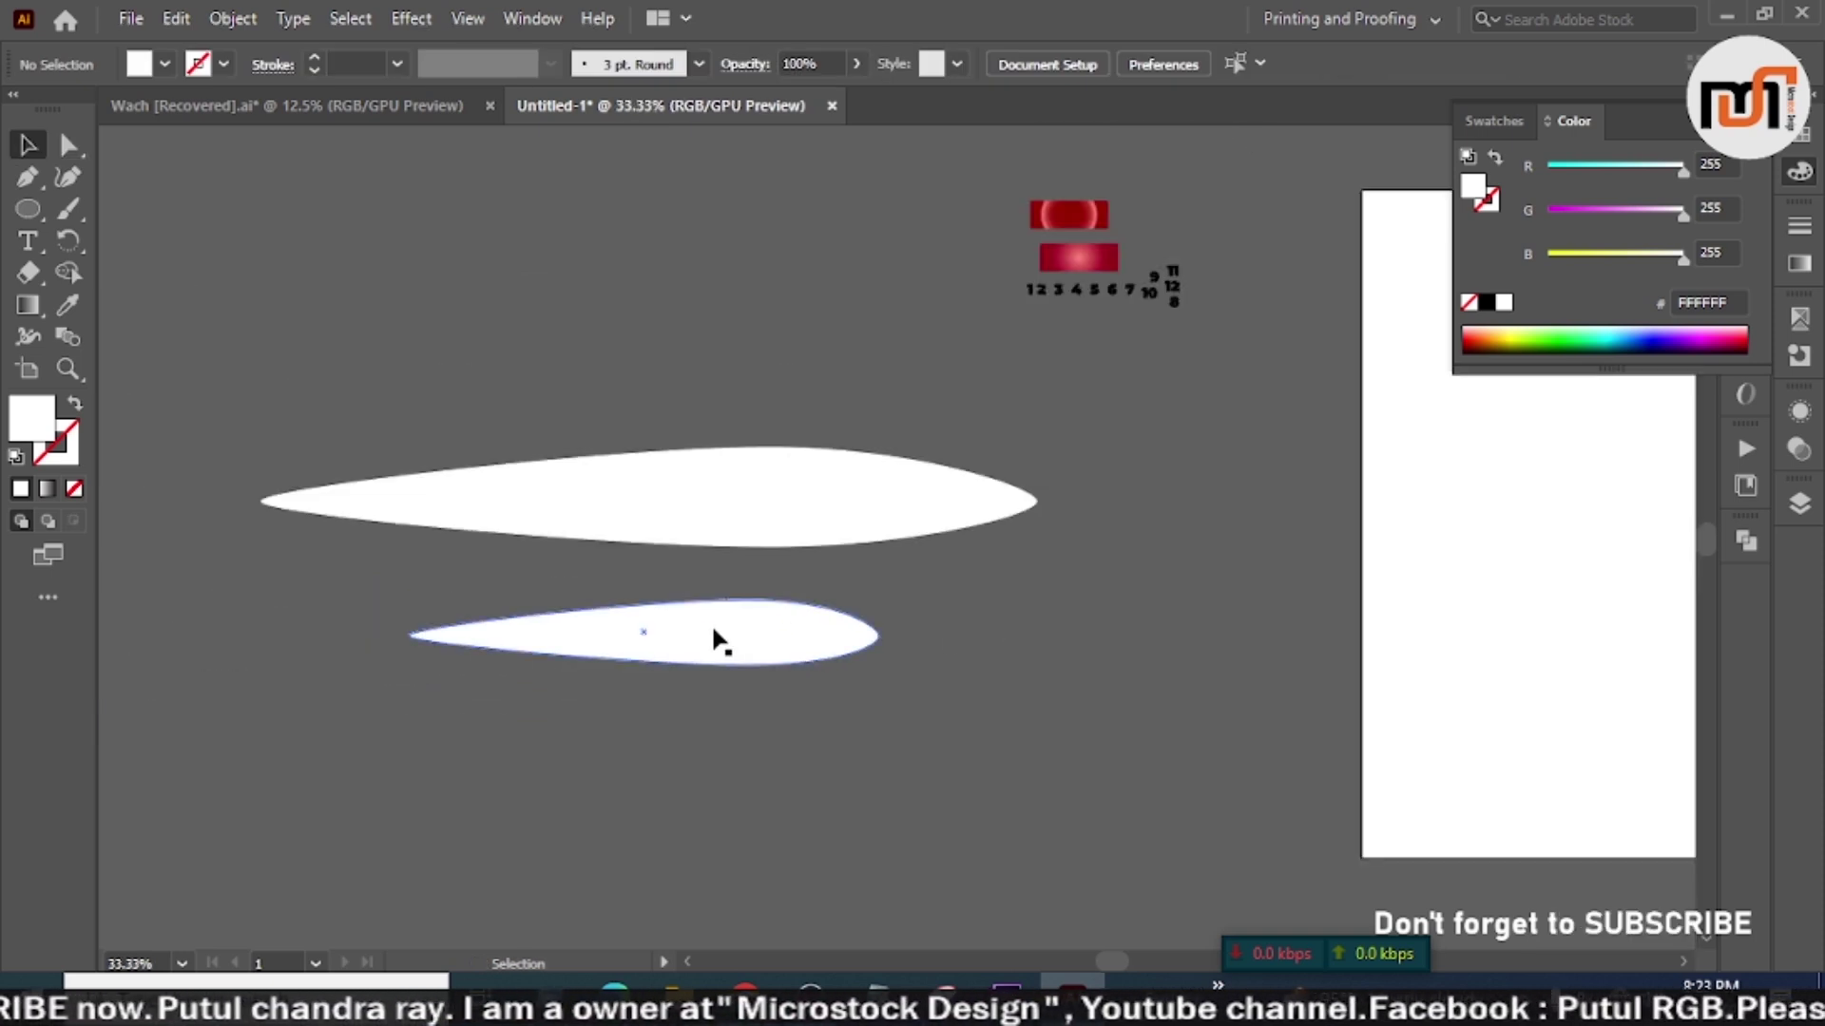
left_click(719, 628)
left_click_drag(646, 597, 646, 577)
left_click(984, 635)
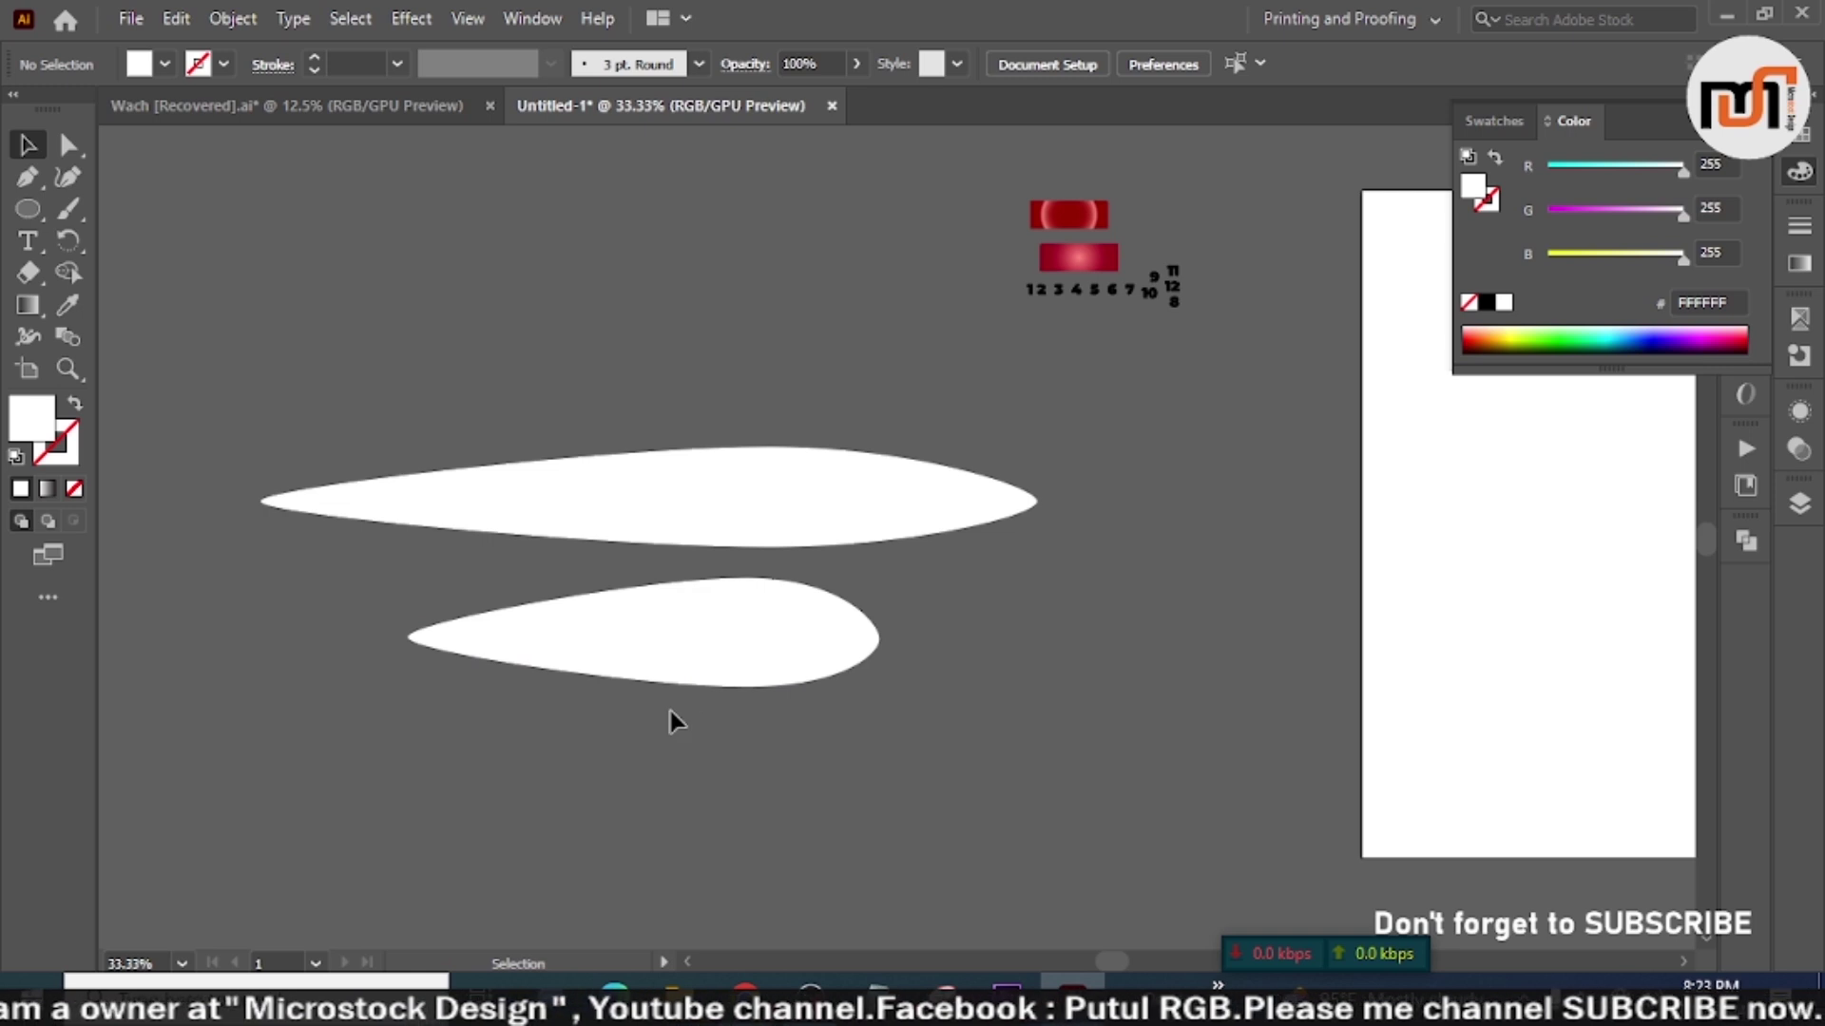
key("a")
left_click_drag(411, 646, 329, 638)
left_click(1034, 698)
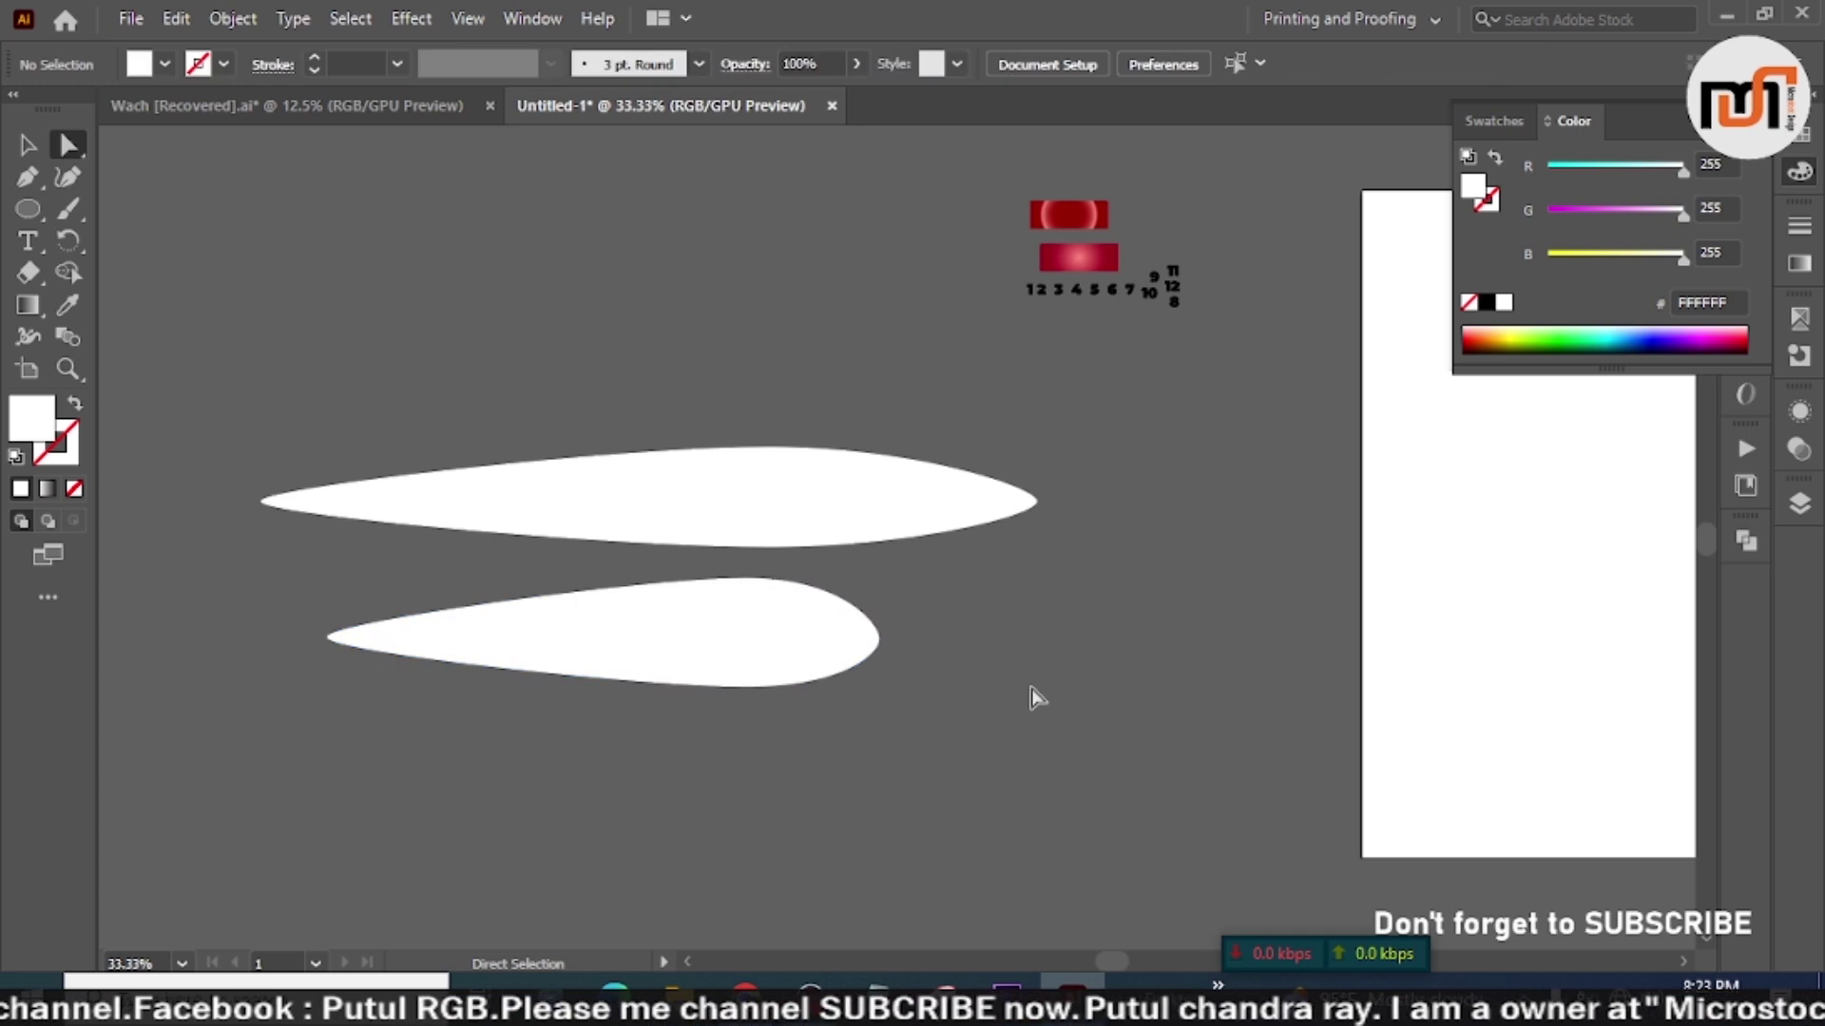
Step: Reduce the height of the longer upper tapered shape about its centre to make it slimmer
key("v")
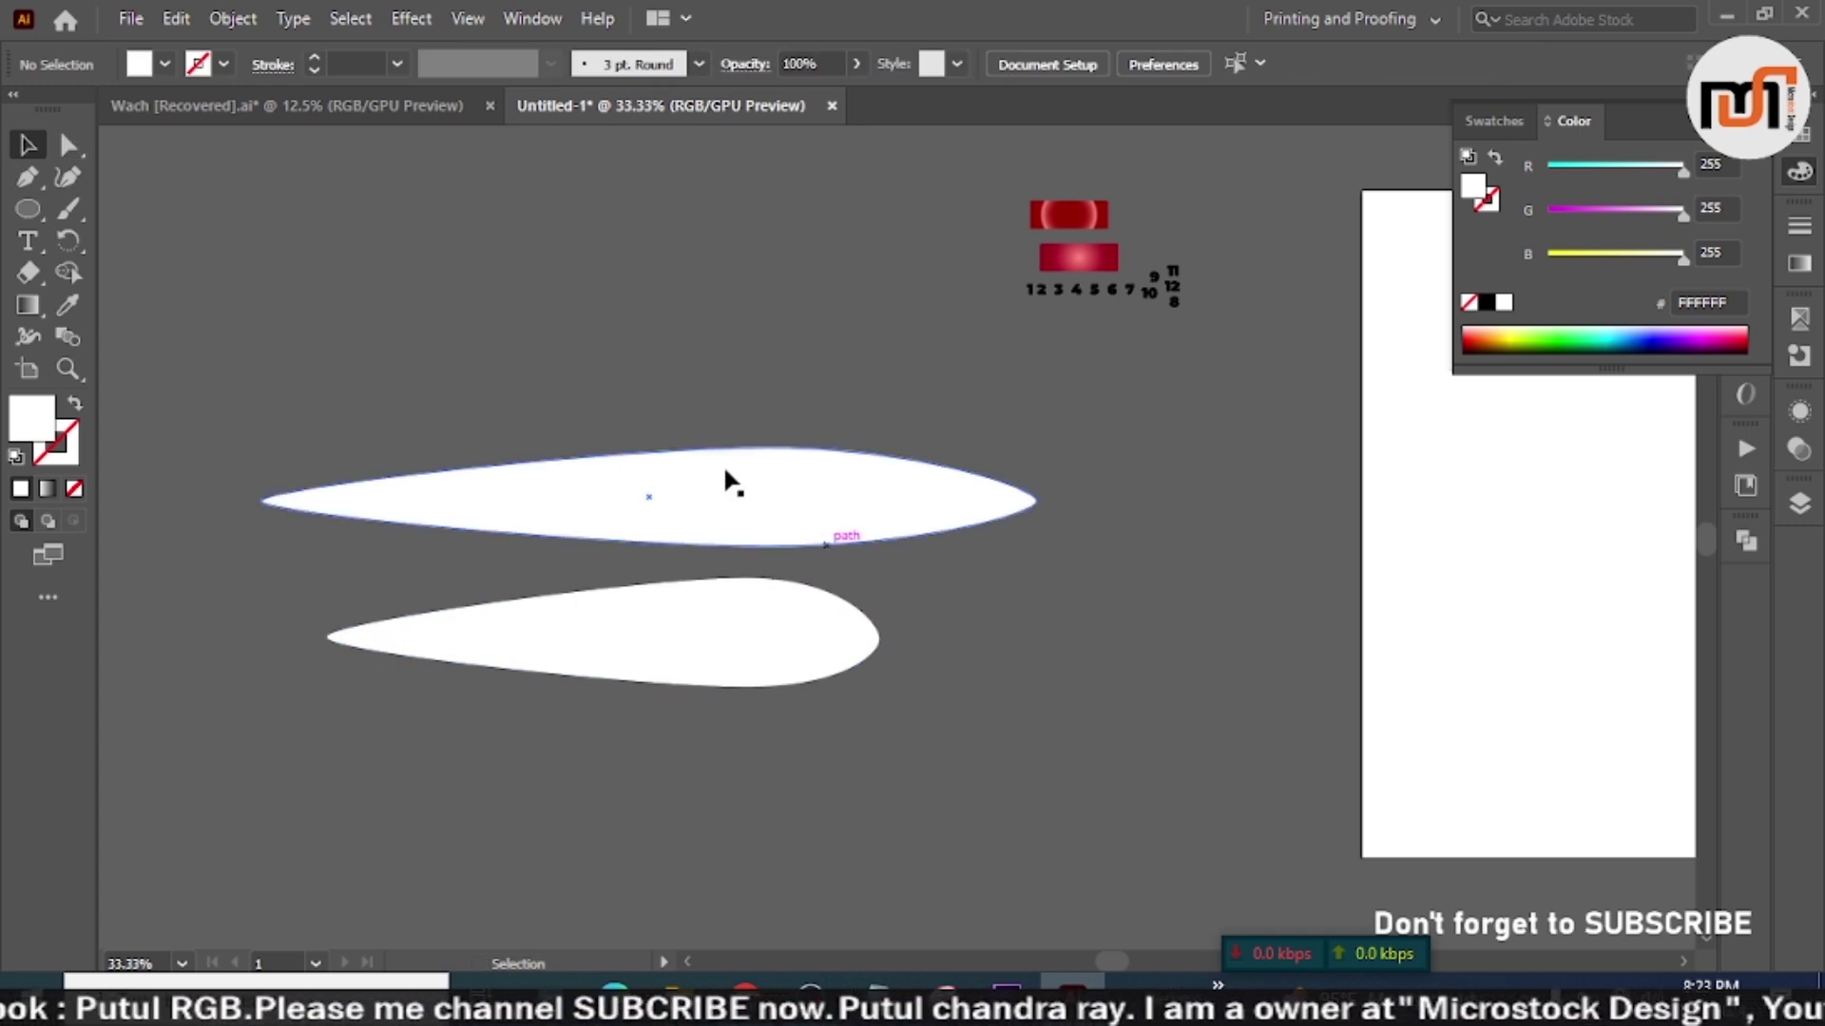
left_click(684, 487)
left_click_drag(649, 445, 649, 463)
left_click(730, 416)
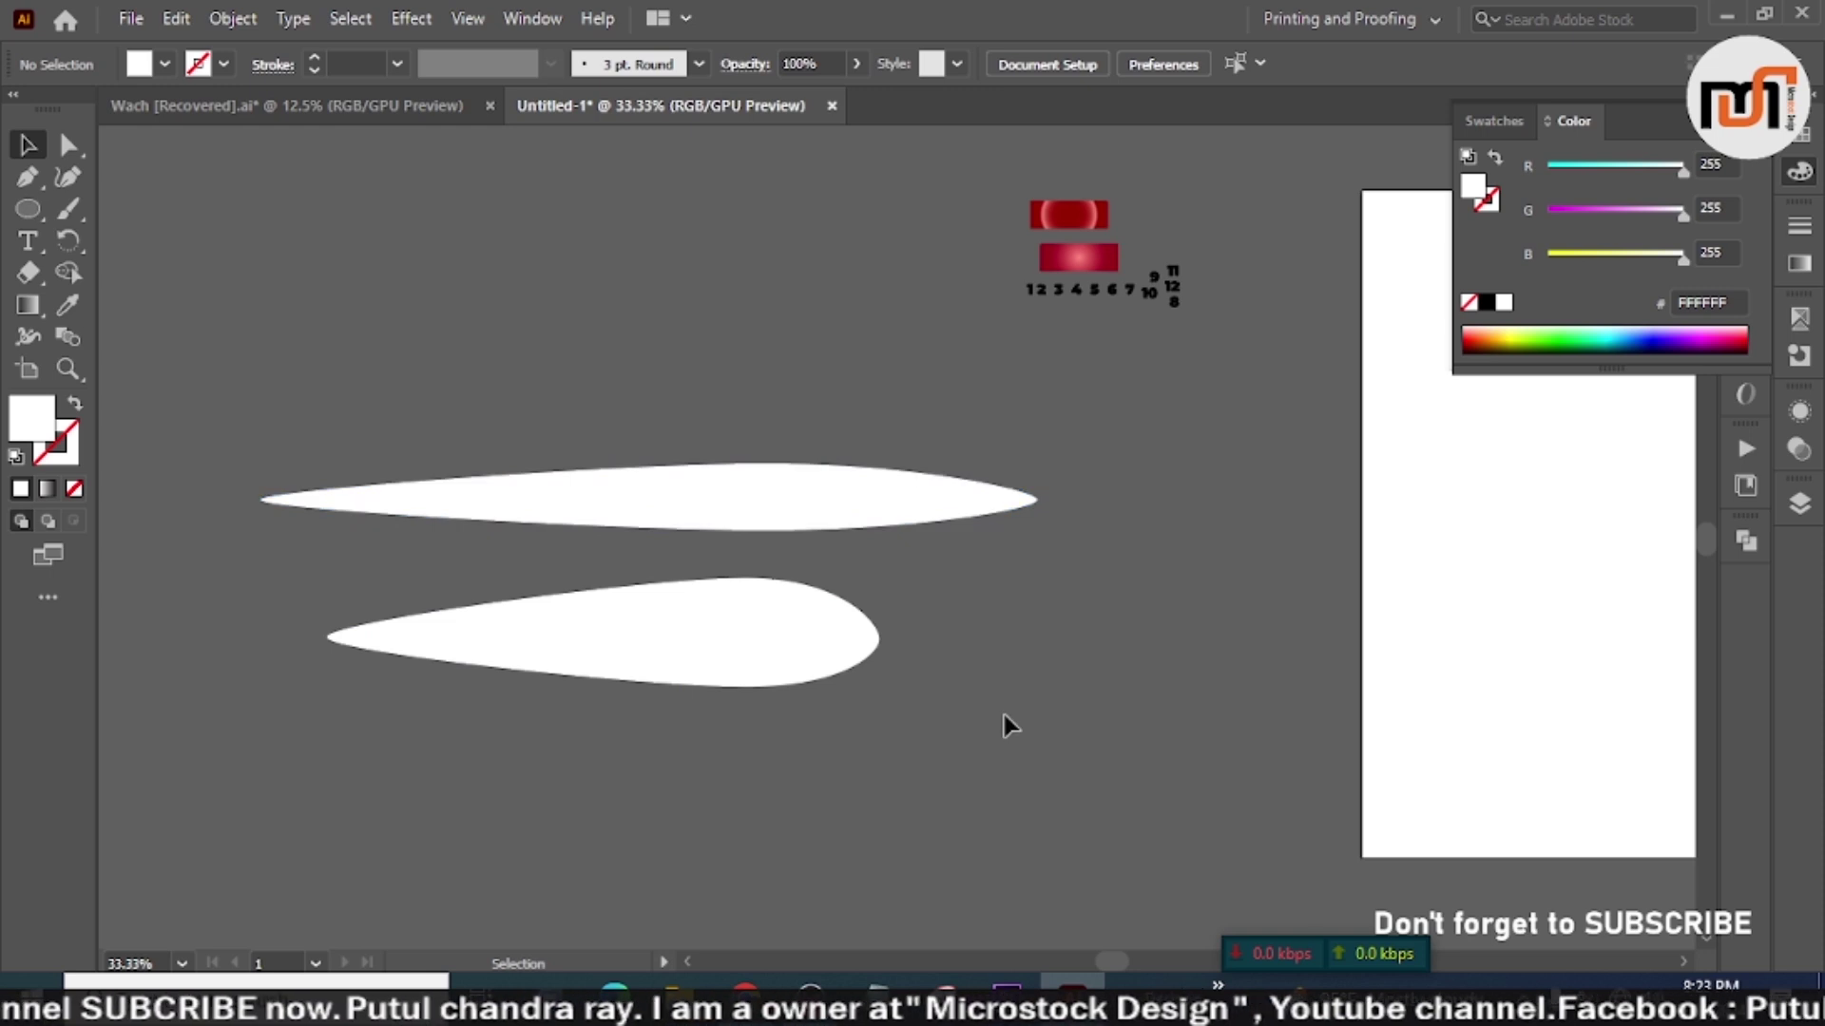
Step: Duplicate the long tapered shape above the original and flatten the copy into a very thin sliver
scroll(1009, 725, "up", 3)
left_click_drag(631, 682, 627, 563)
left_click_drag(649, 501, 646, 538)
left_click(708, 447)
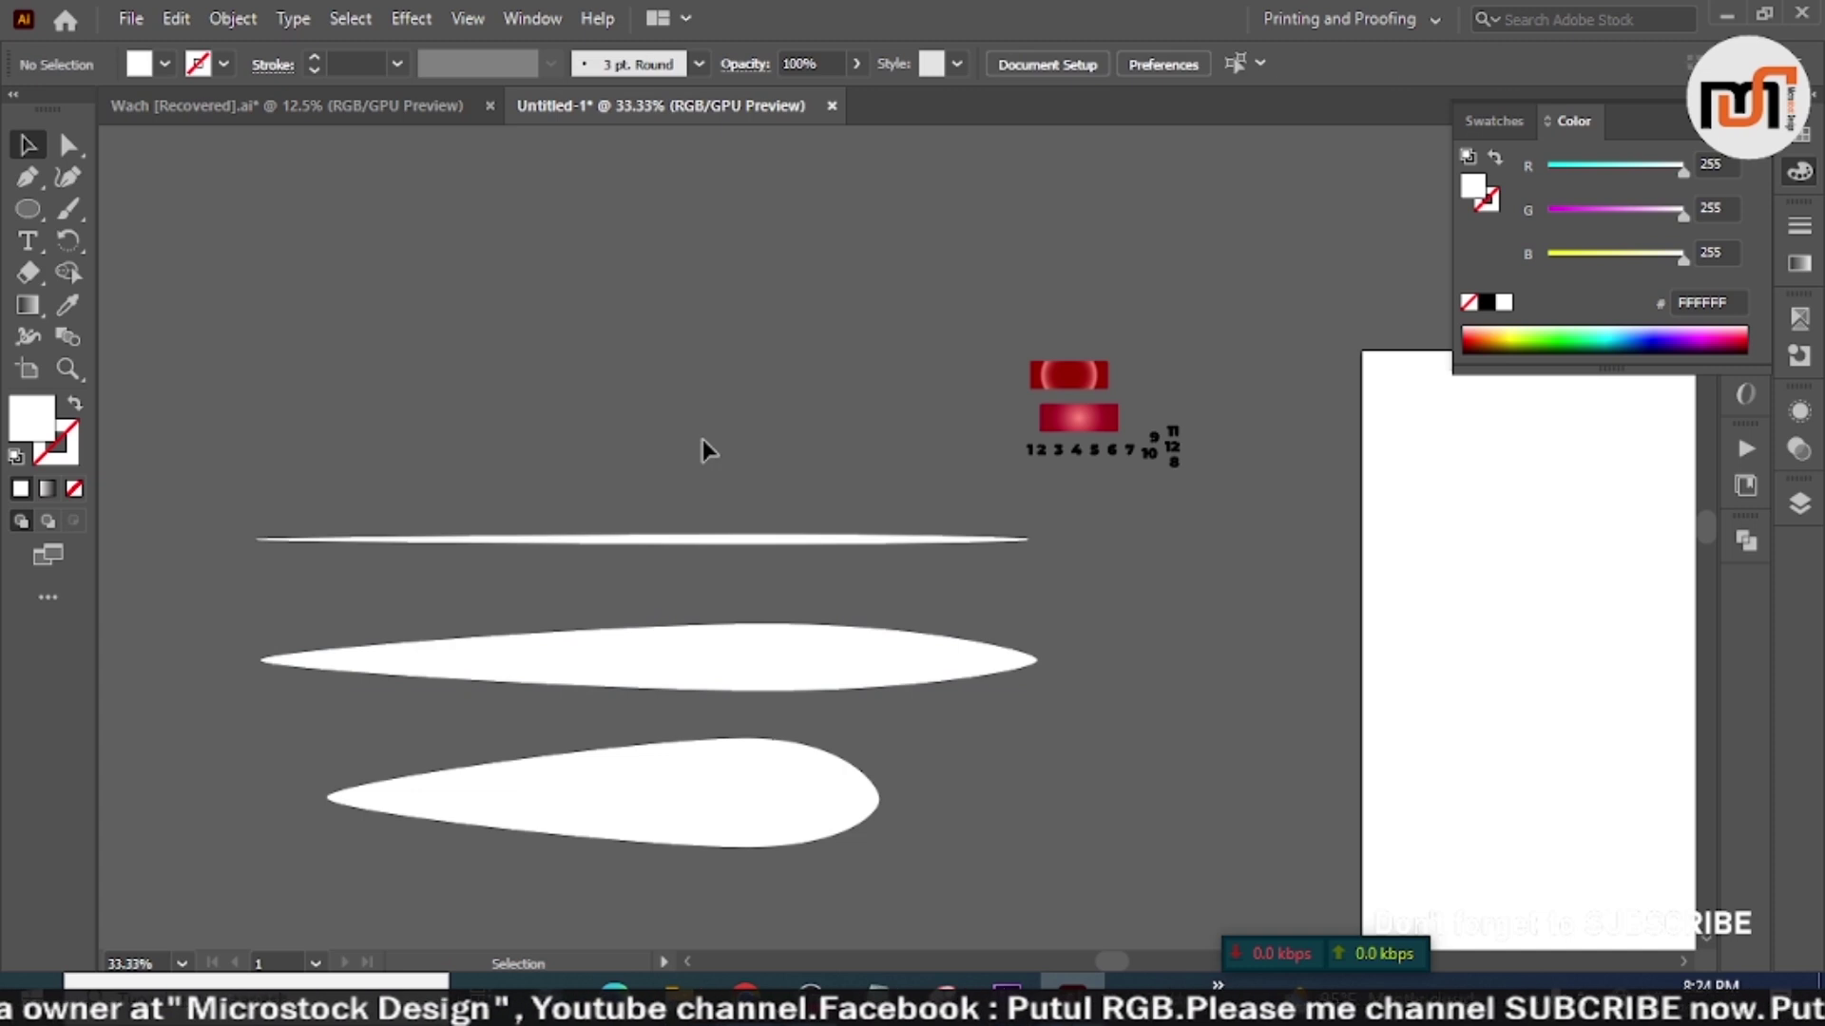
Step: Put away the floating Color panel to clear the canvas
scroll(562, 390, "down", 2)
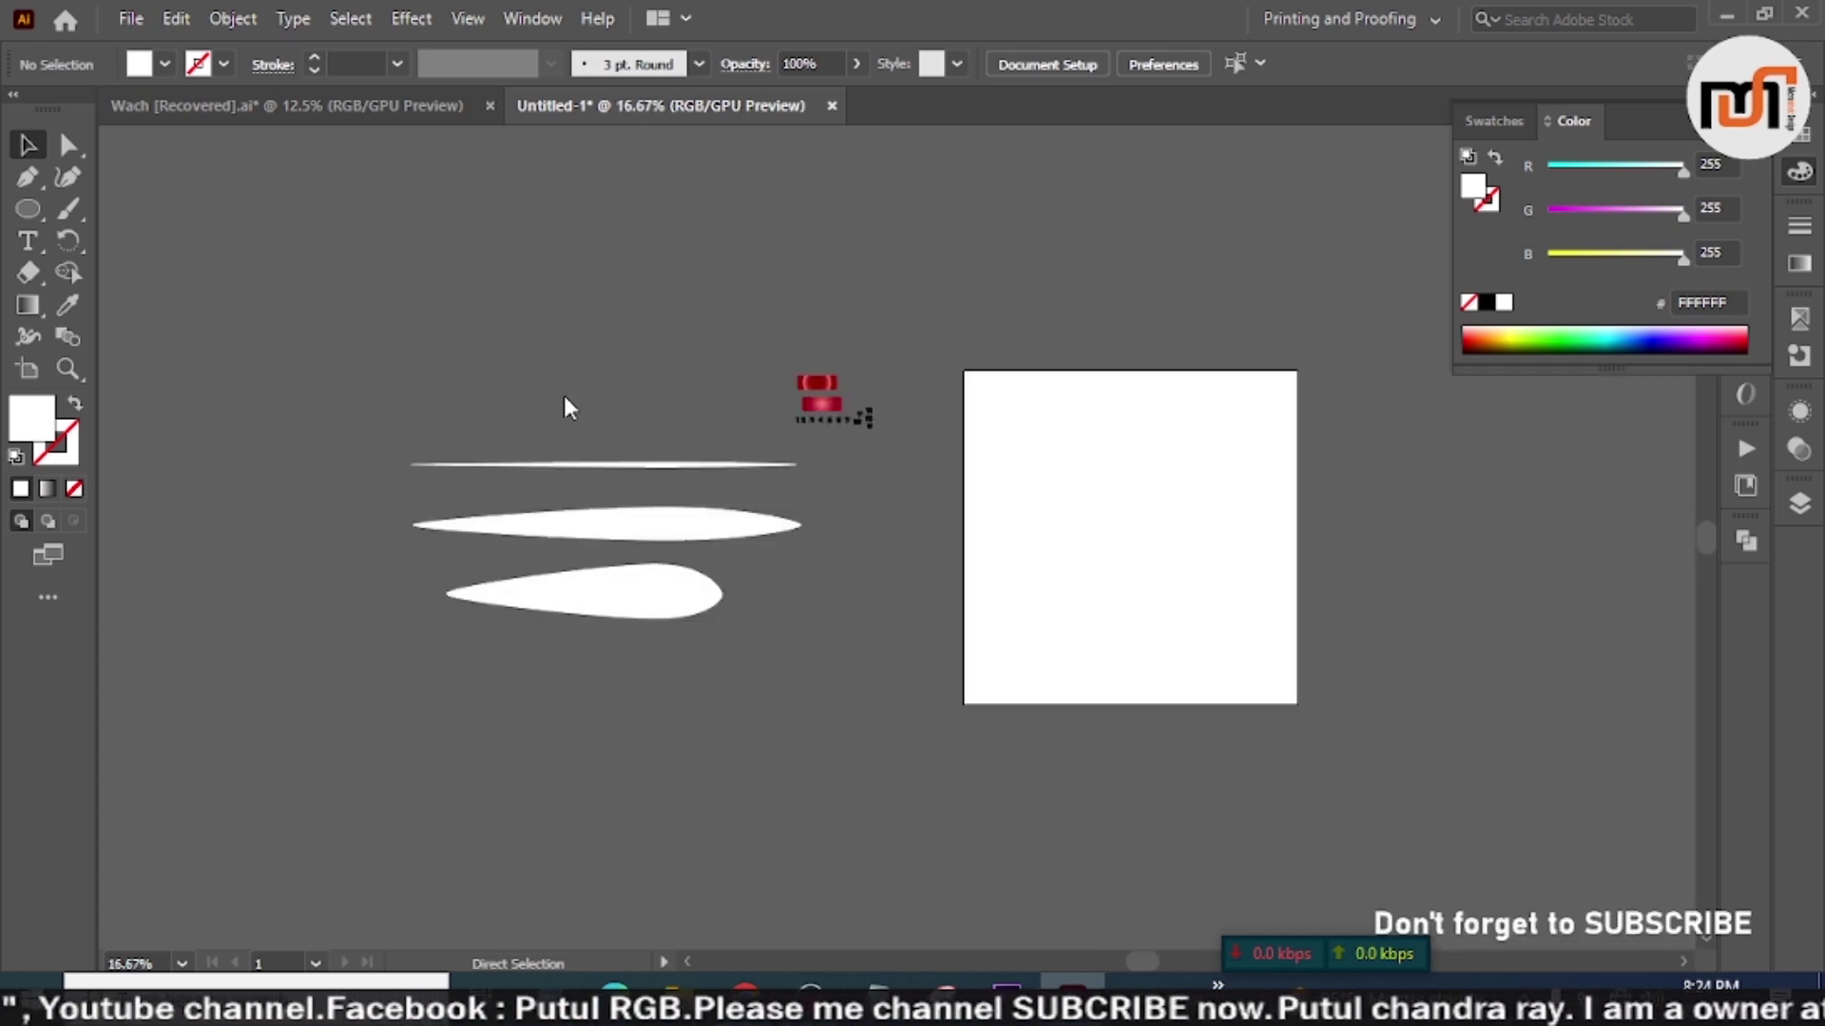
key("ctrl+s")
left_click(1527, 738)
left_click(1730, 122)
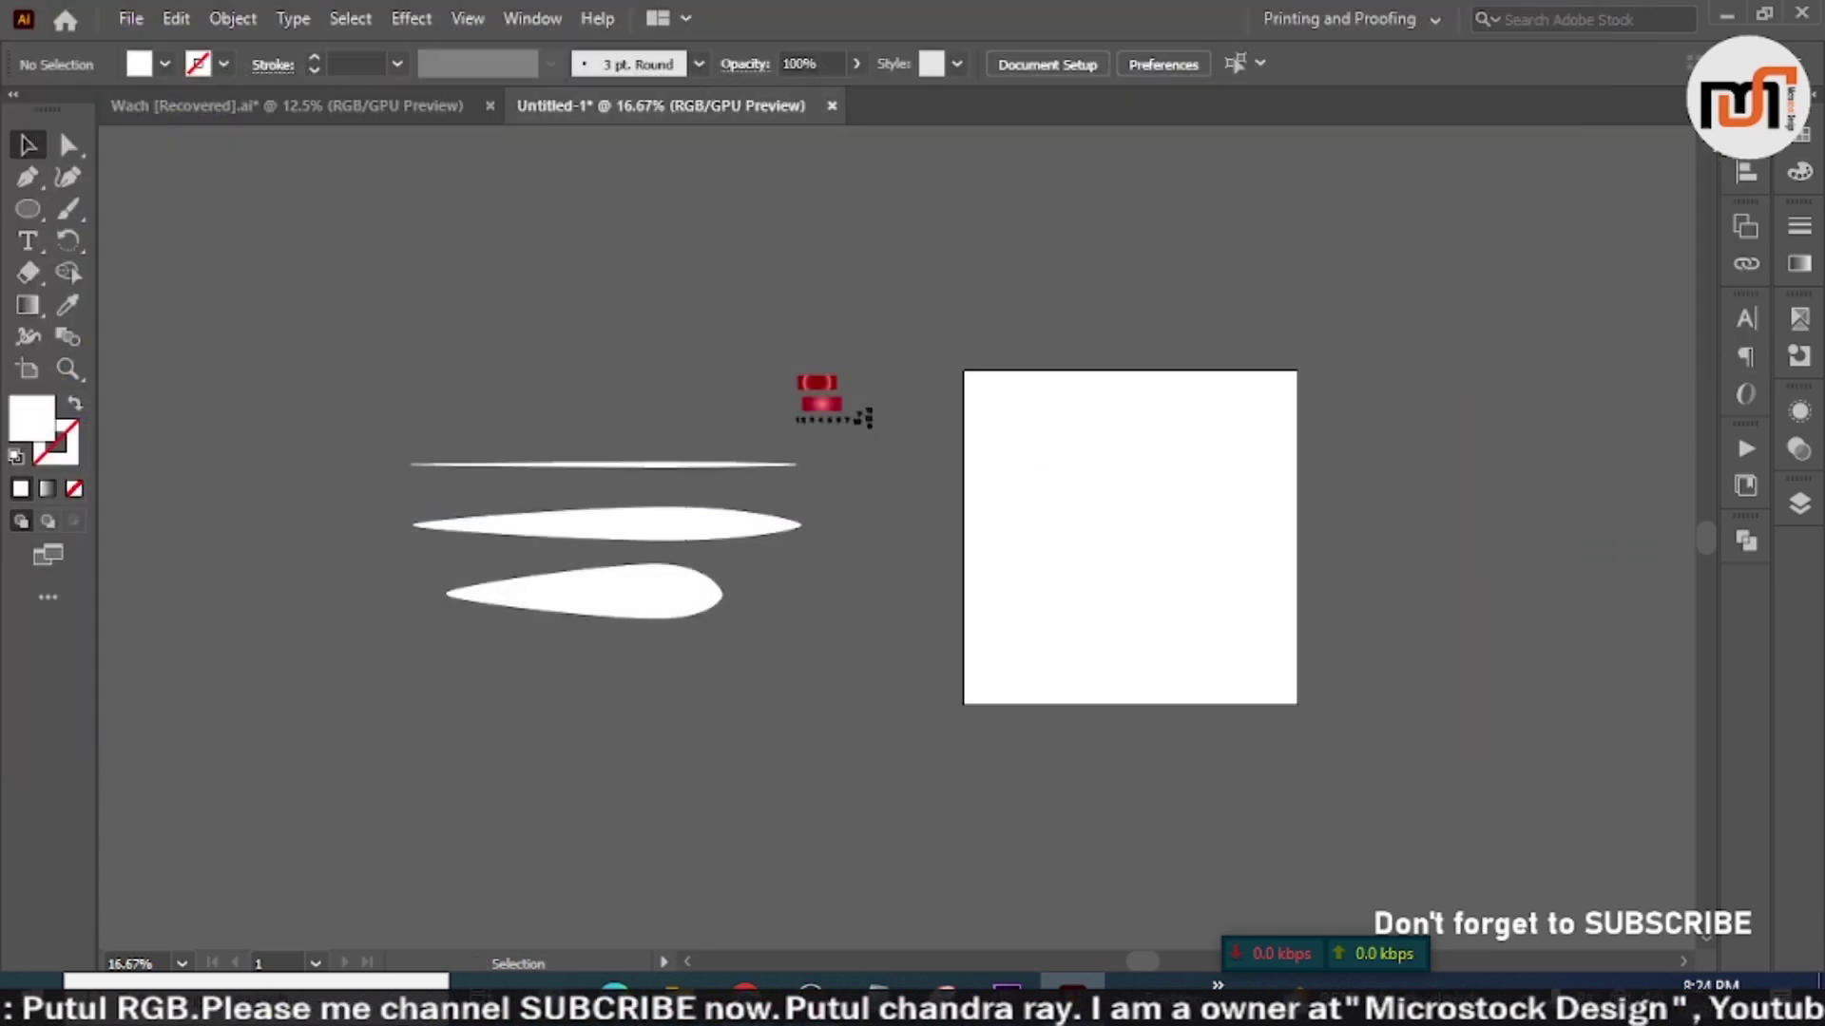
Step: Draw a large white circle in the empty area above the tapered shapes and shift it up and left
left_click_drag(436, 277, 545, 716)
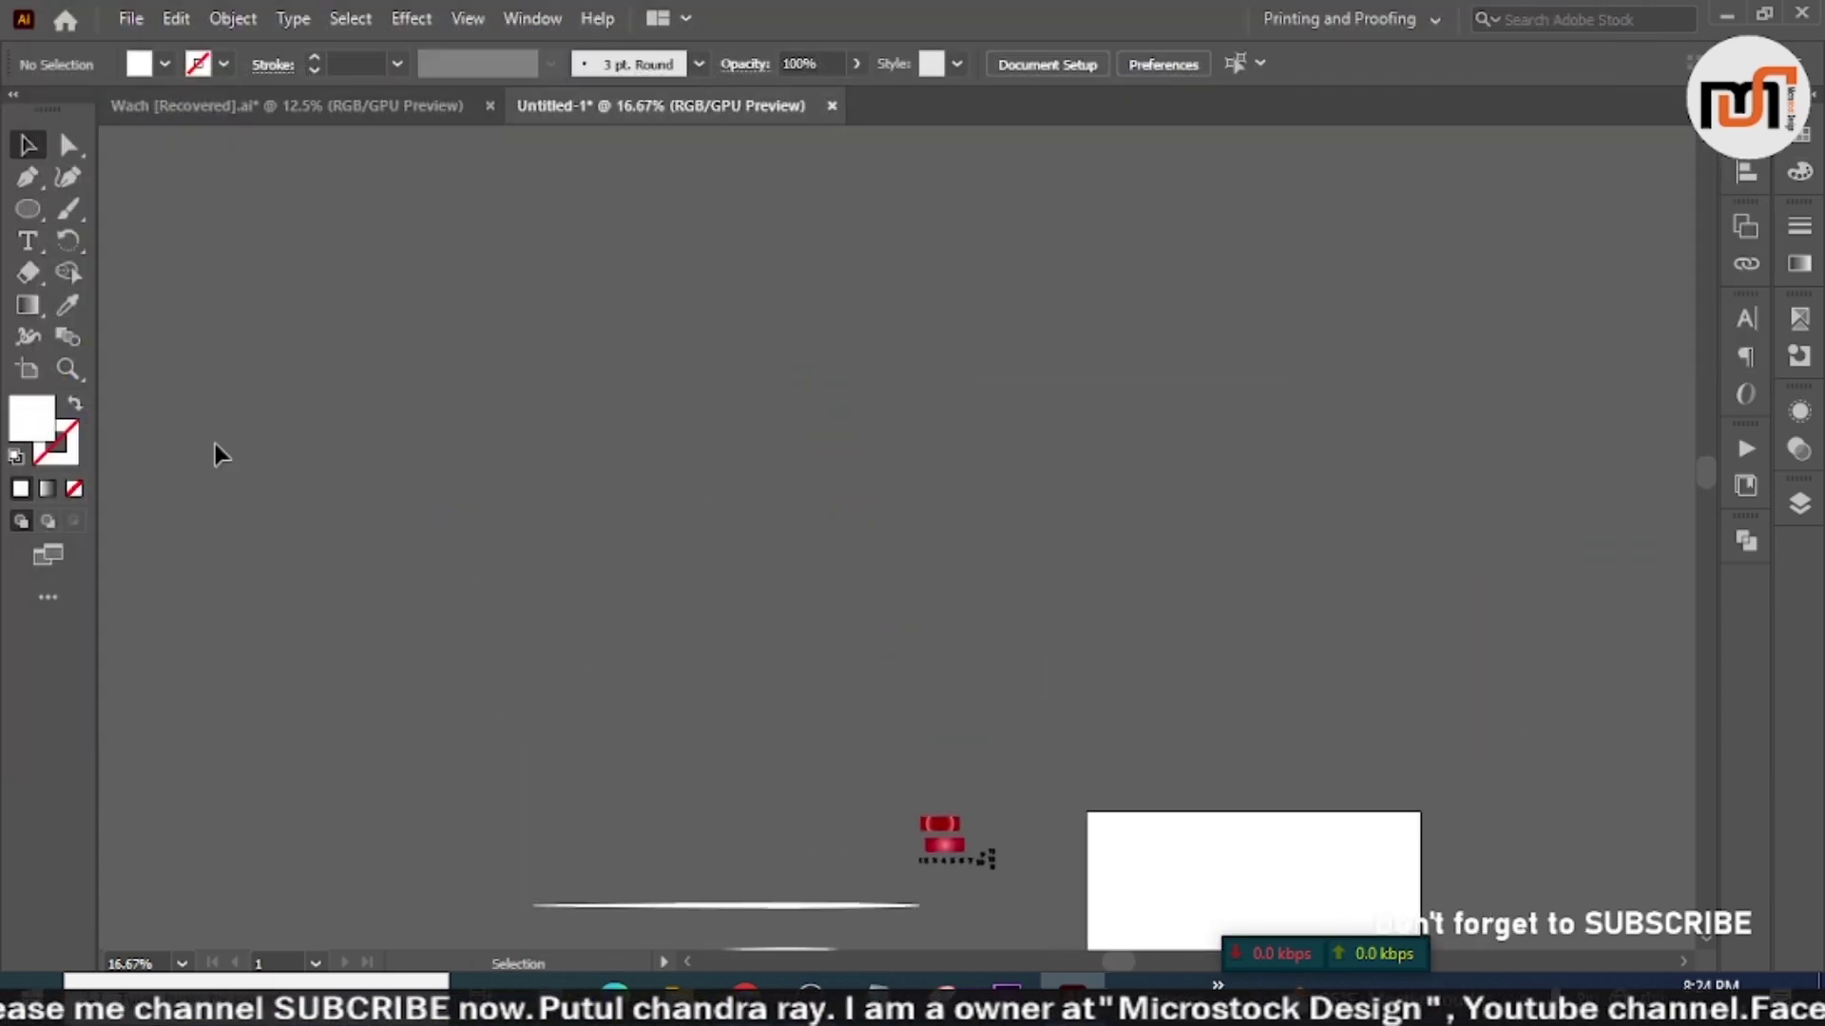
left_click(28, 209)
left_click_drag(638, 394, 993, 670)
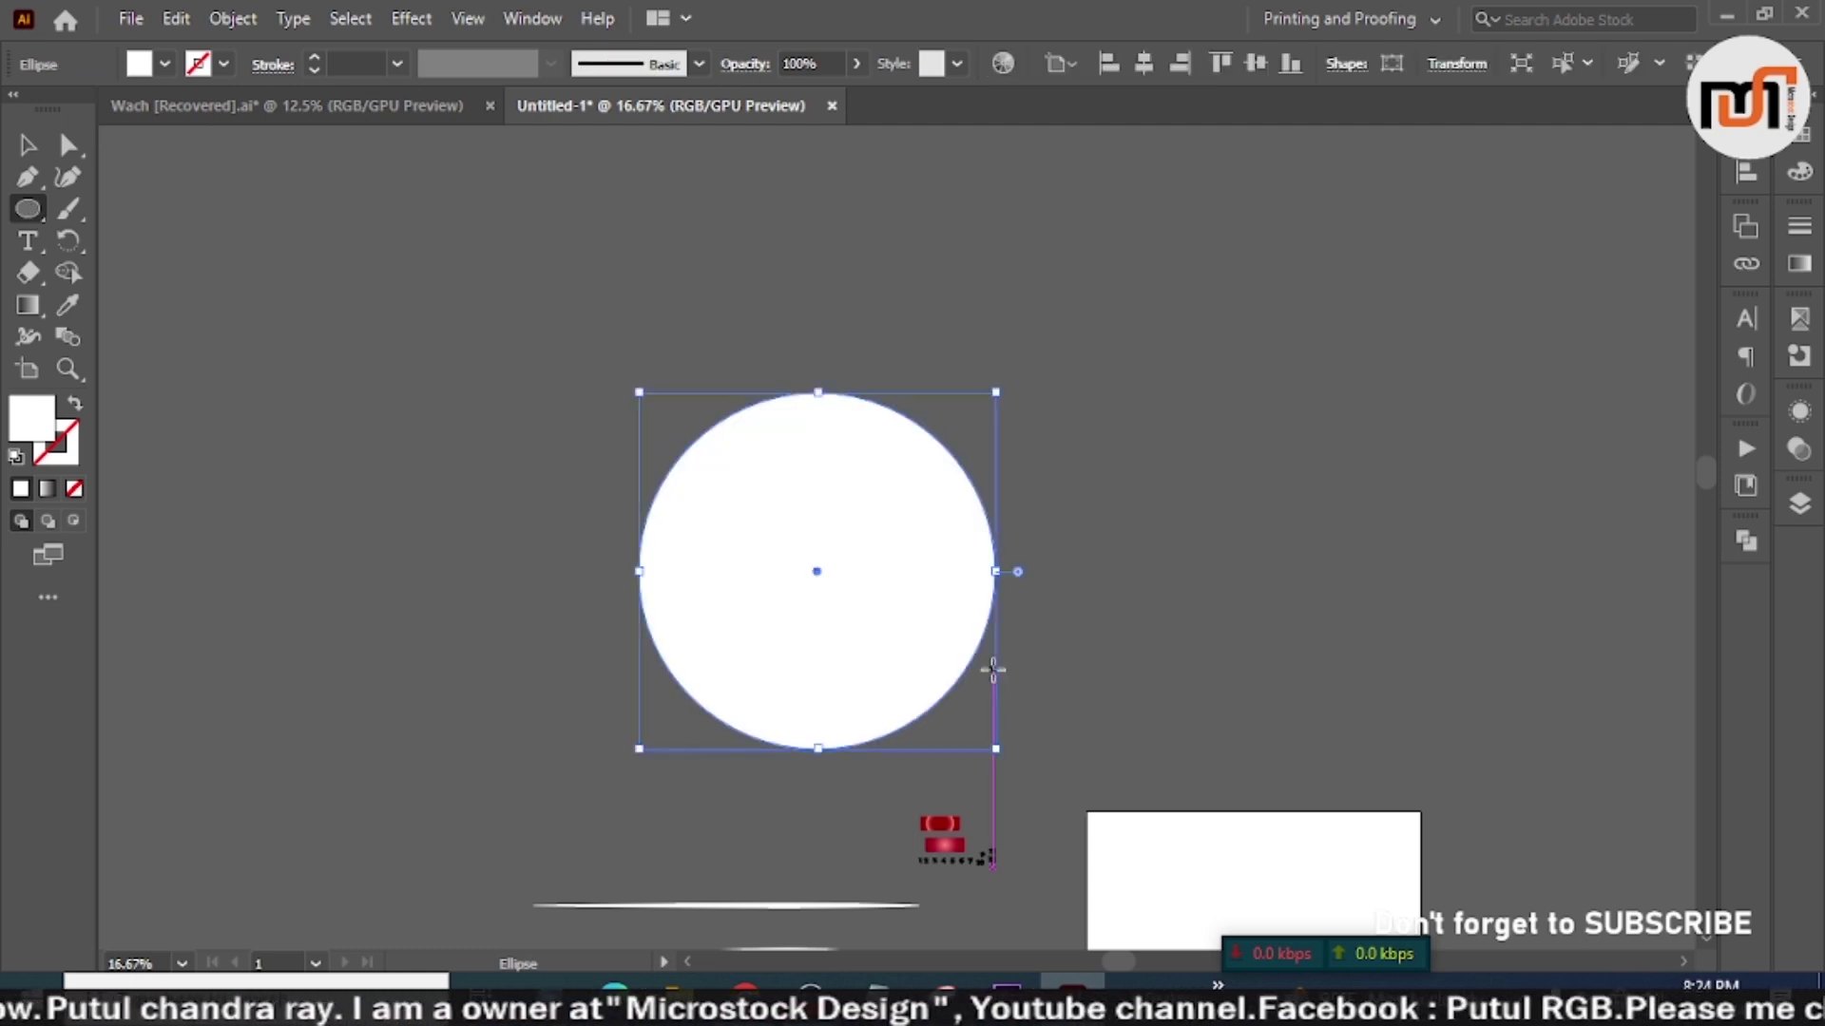
key("v")
left_click(1131, 591)
left_click_drag(868, 643, 691, 491)
Step: Fill the circle with the upper red swatch's radial gradient, dark in the middle with a light ring, using the Eyedropper
key("i")
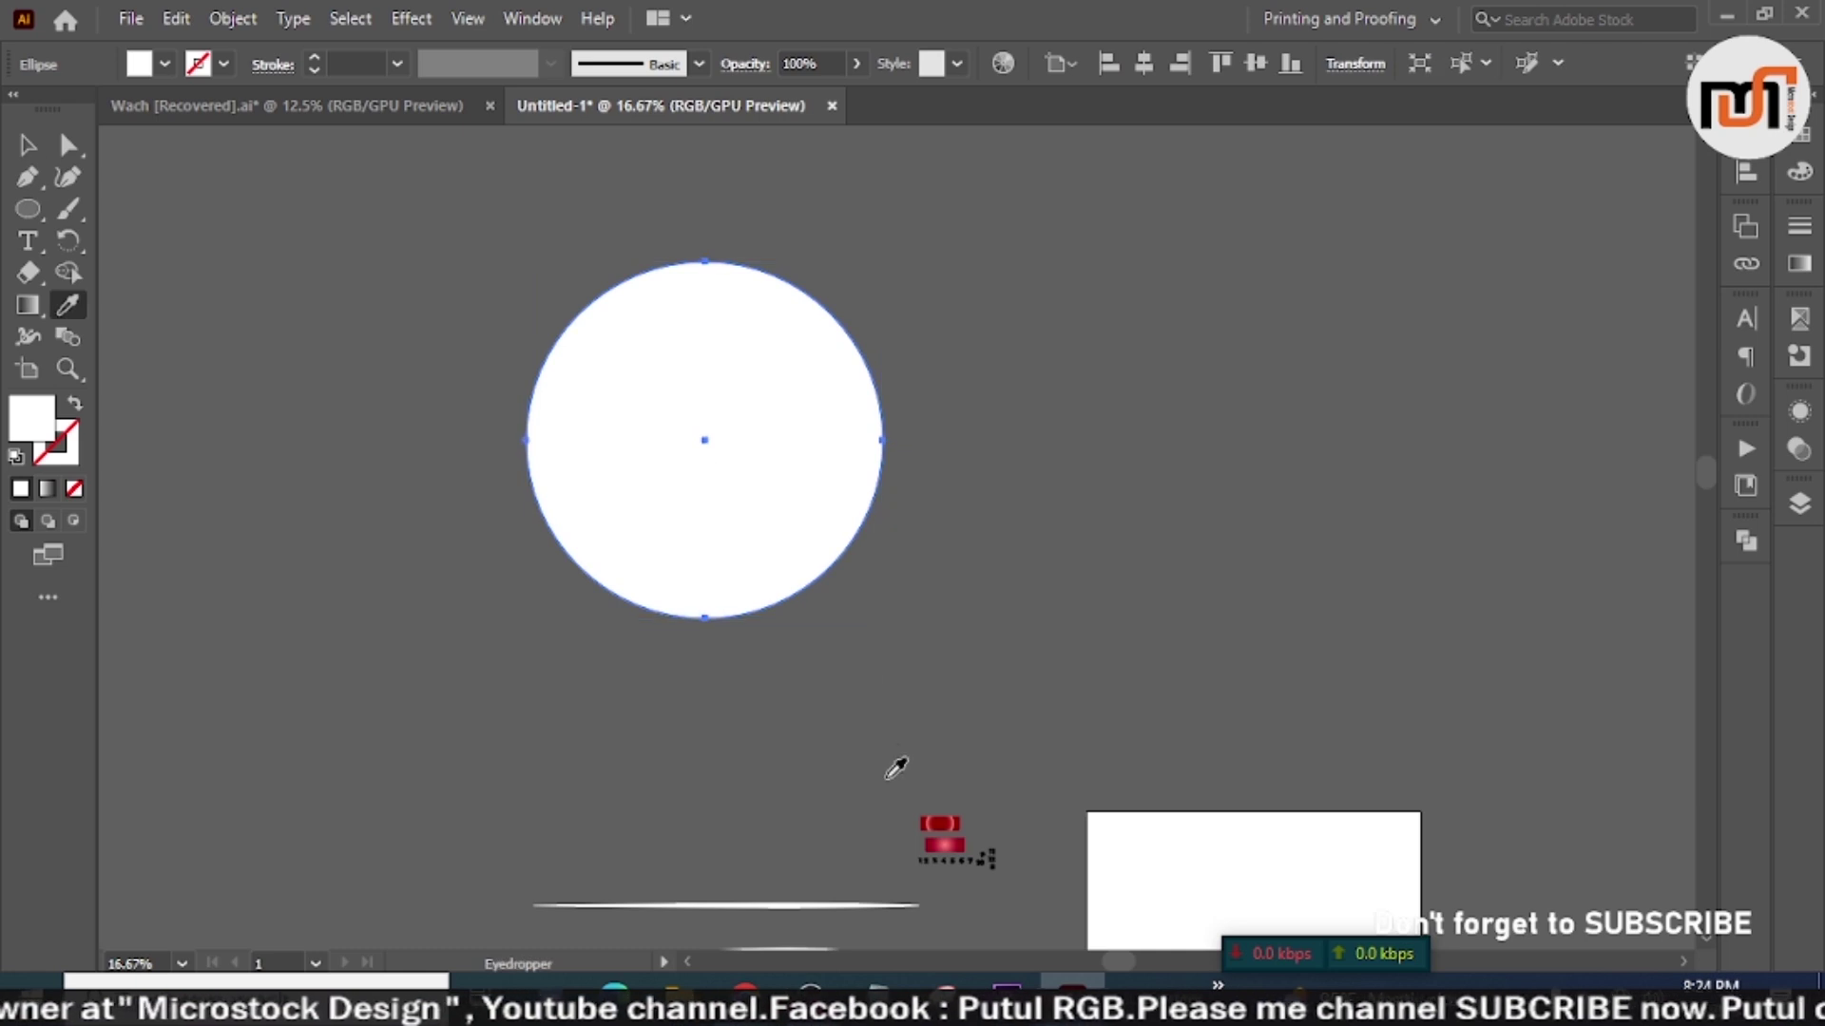
left_click(962, 837)
left_click(950, 810)
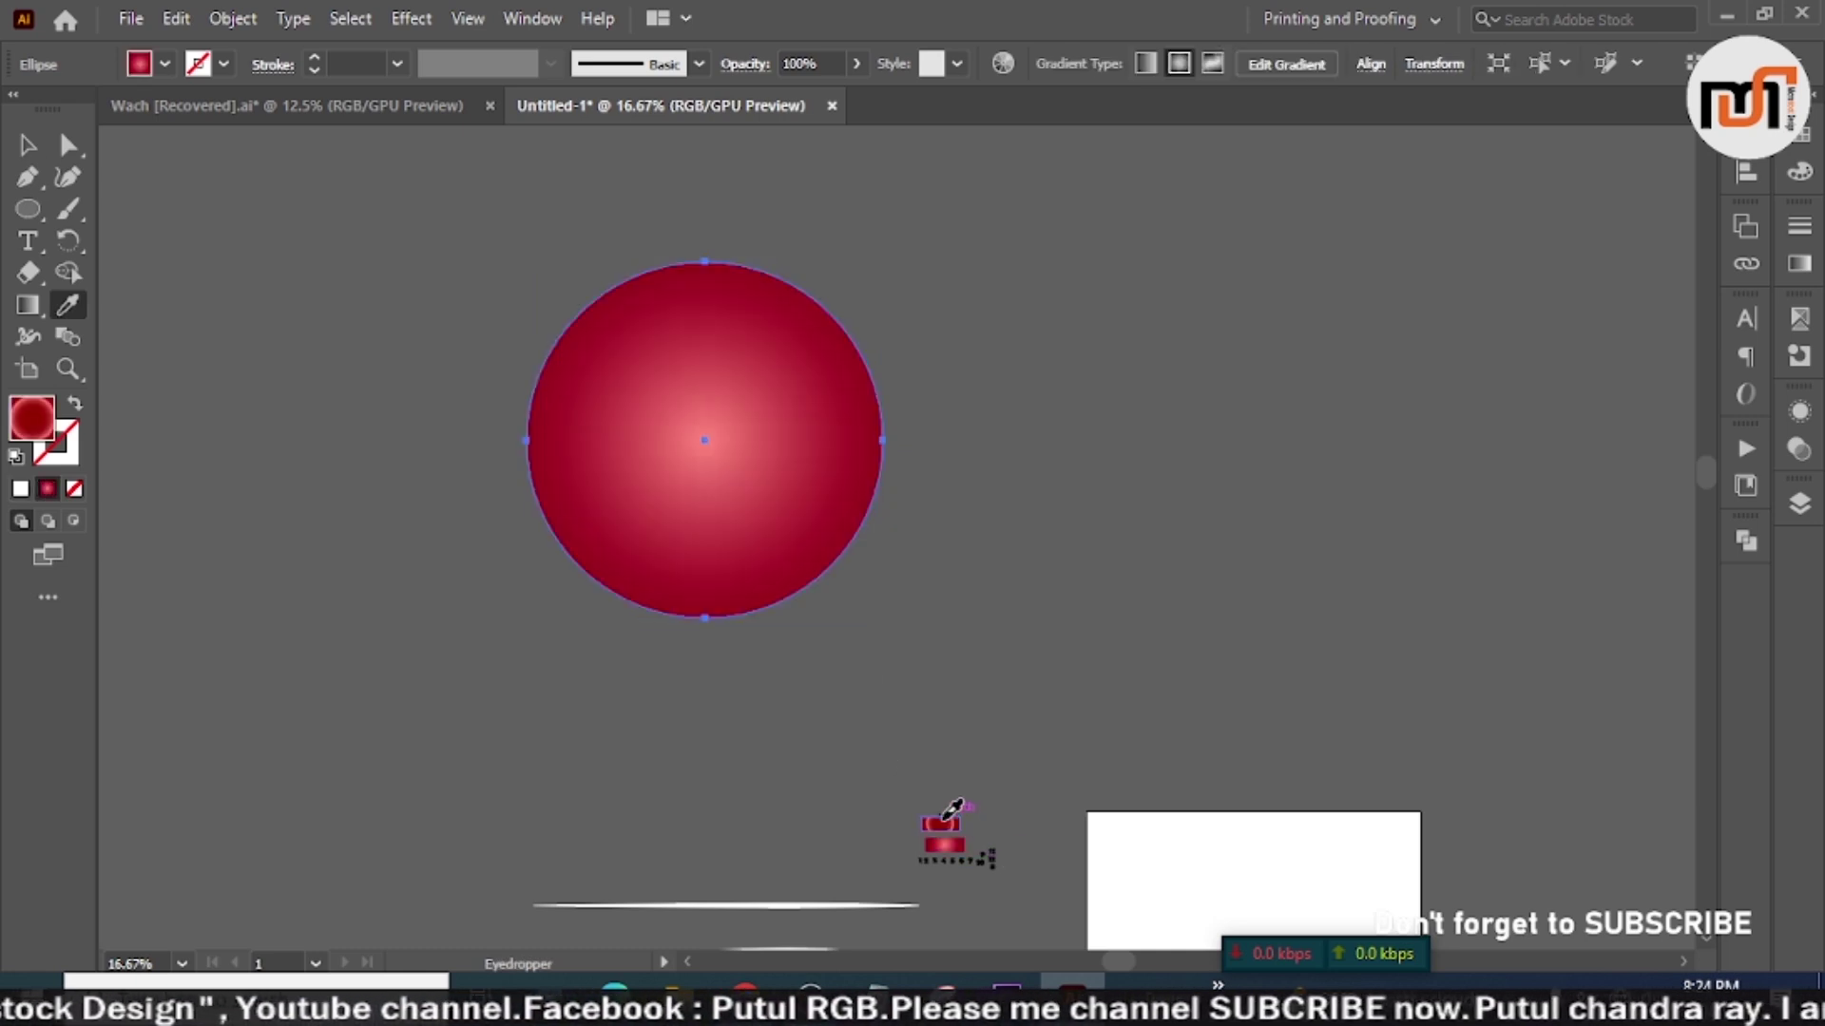
key("v")
left_click(1002, 561)
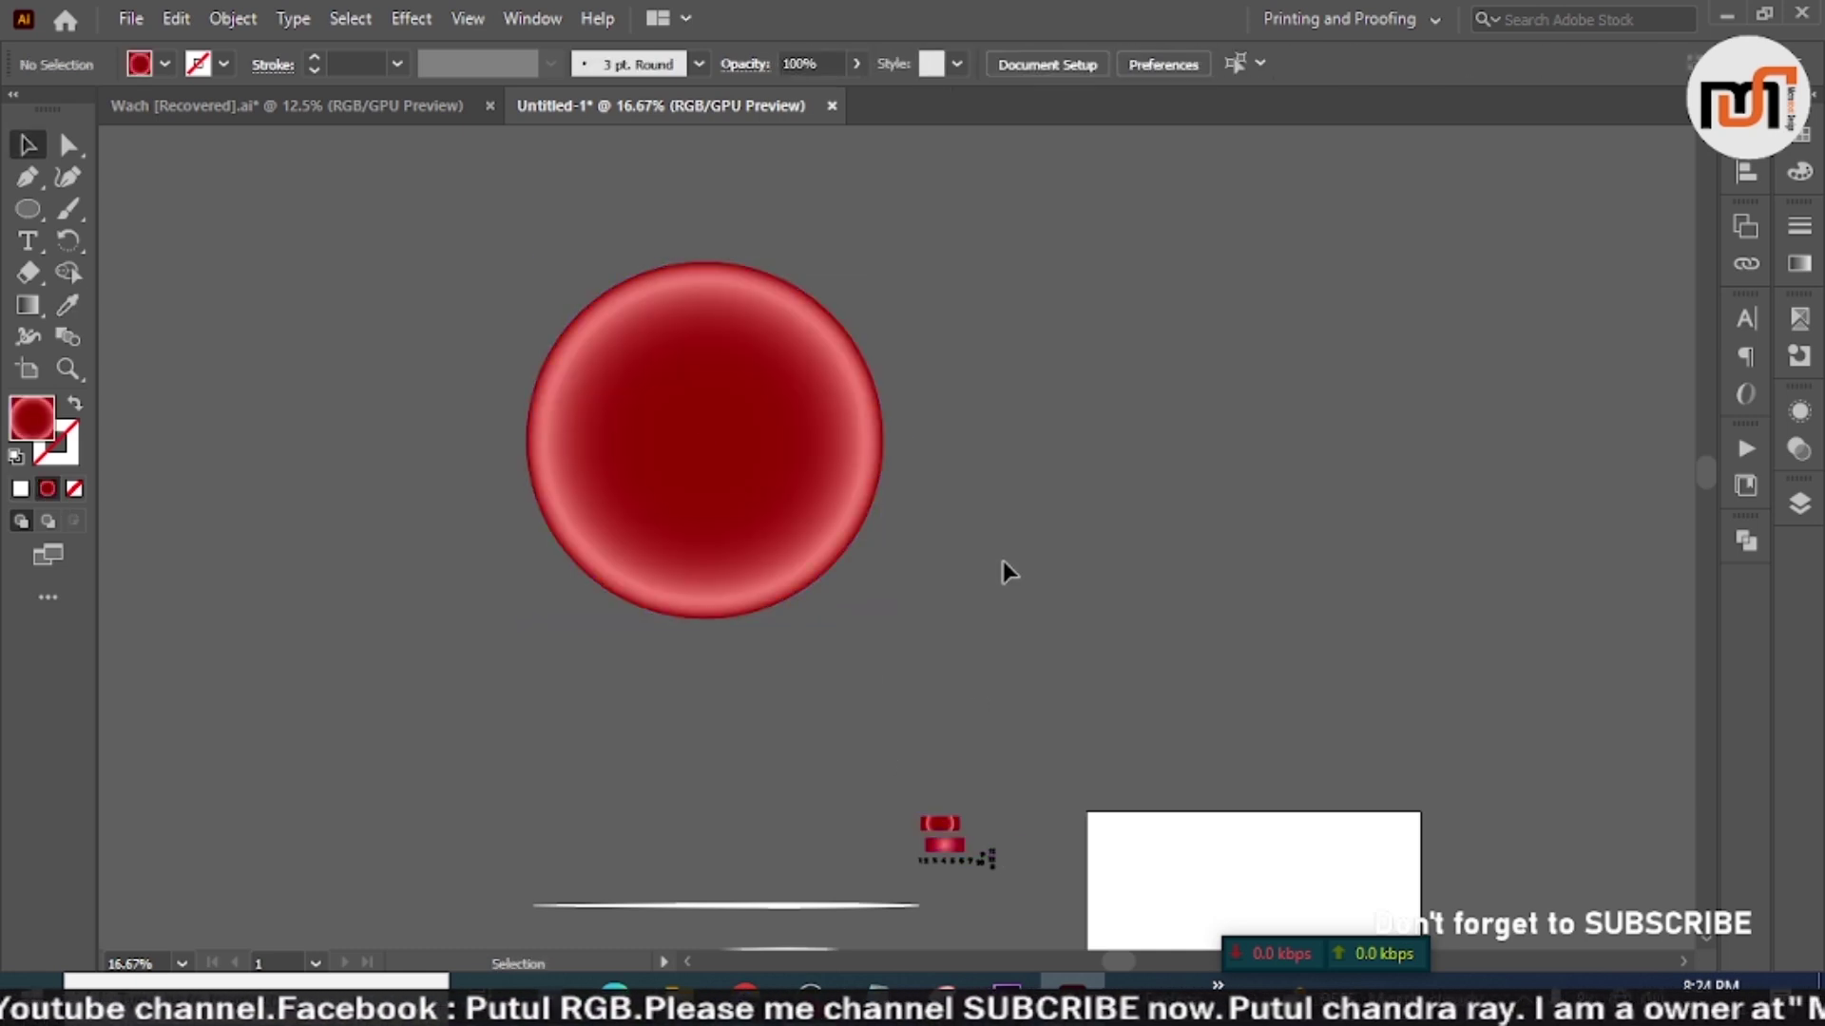
Step: Offset the gradient-filled circle's path inward by -116 px with Miter joins to create a smaller concentric circle
left_click(734, 440)
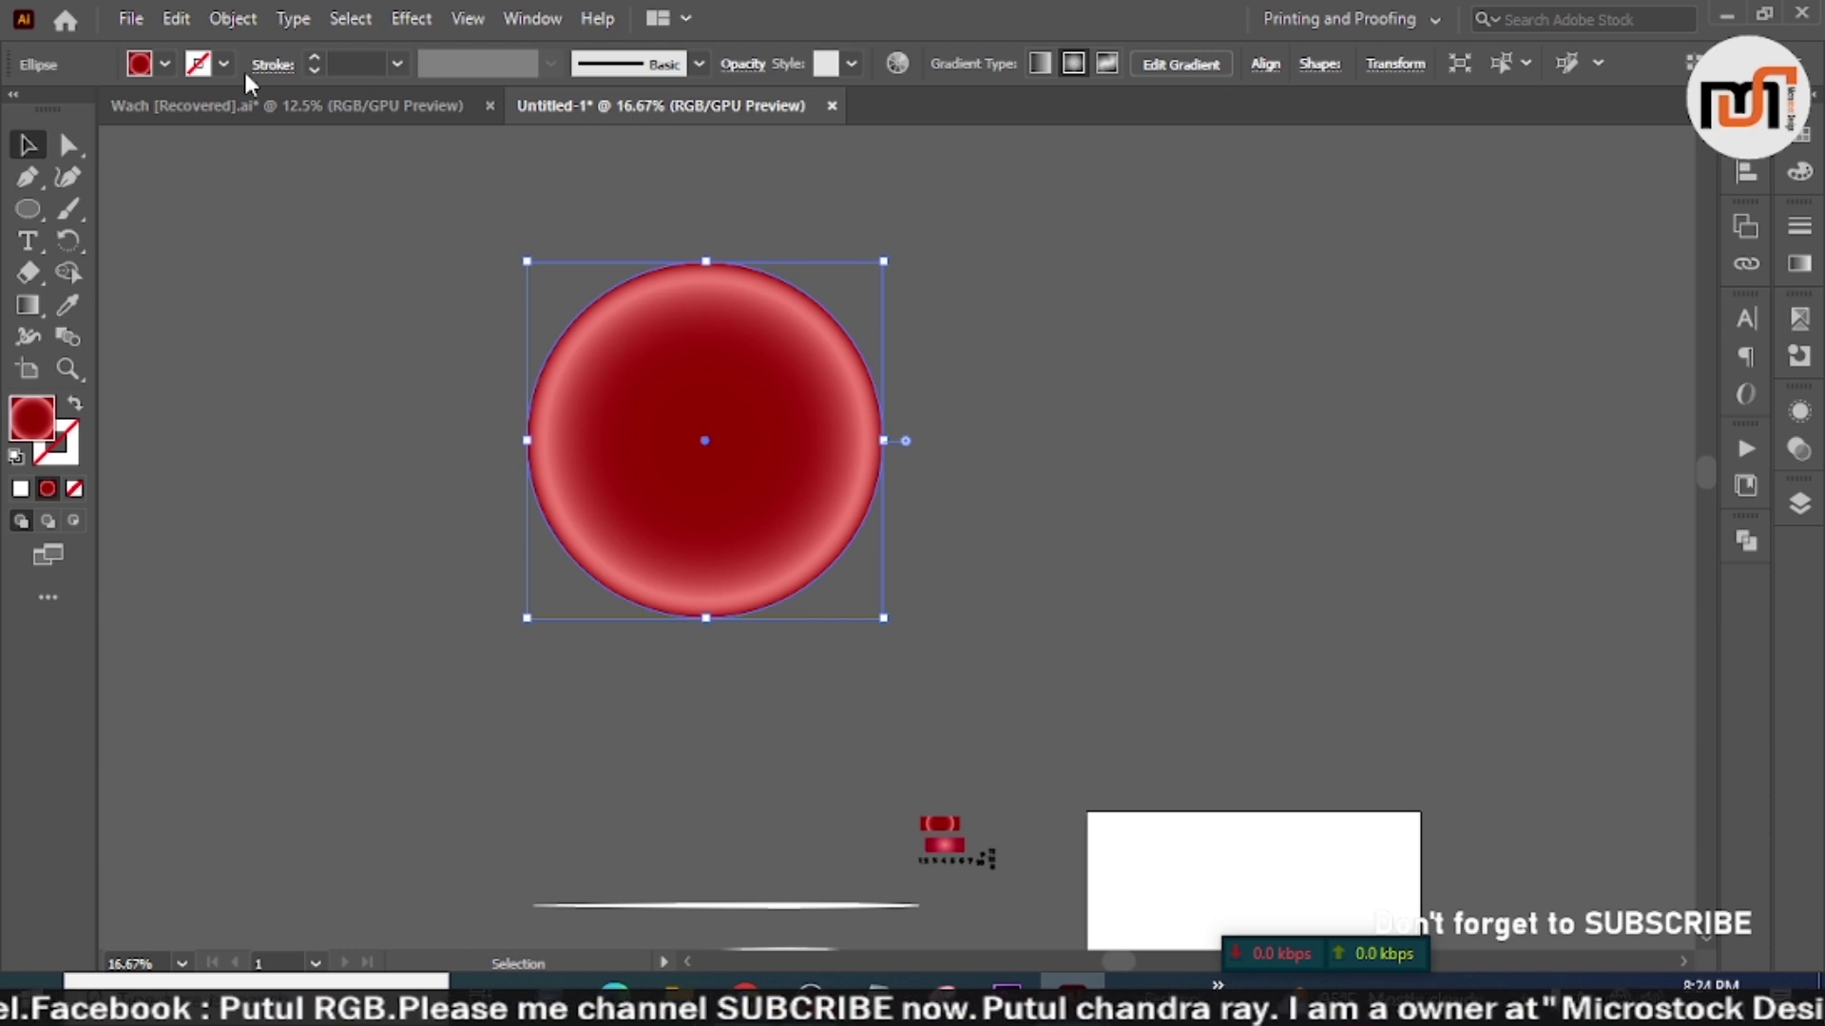
left_click(228, 23)
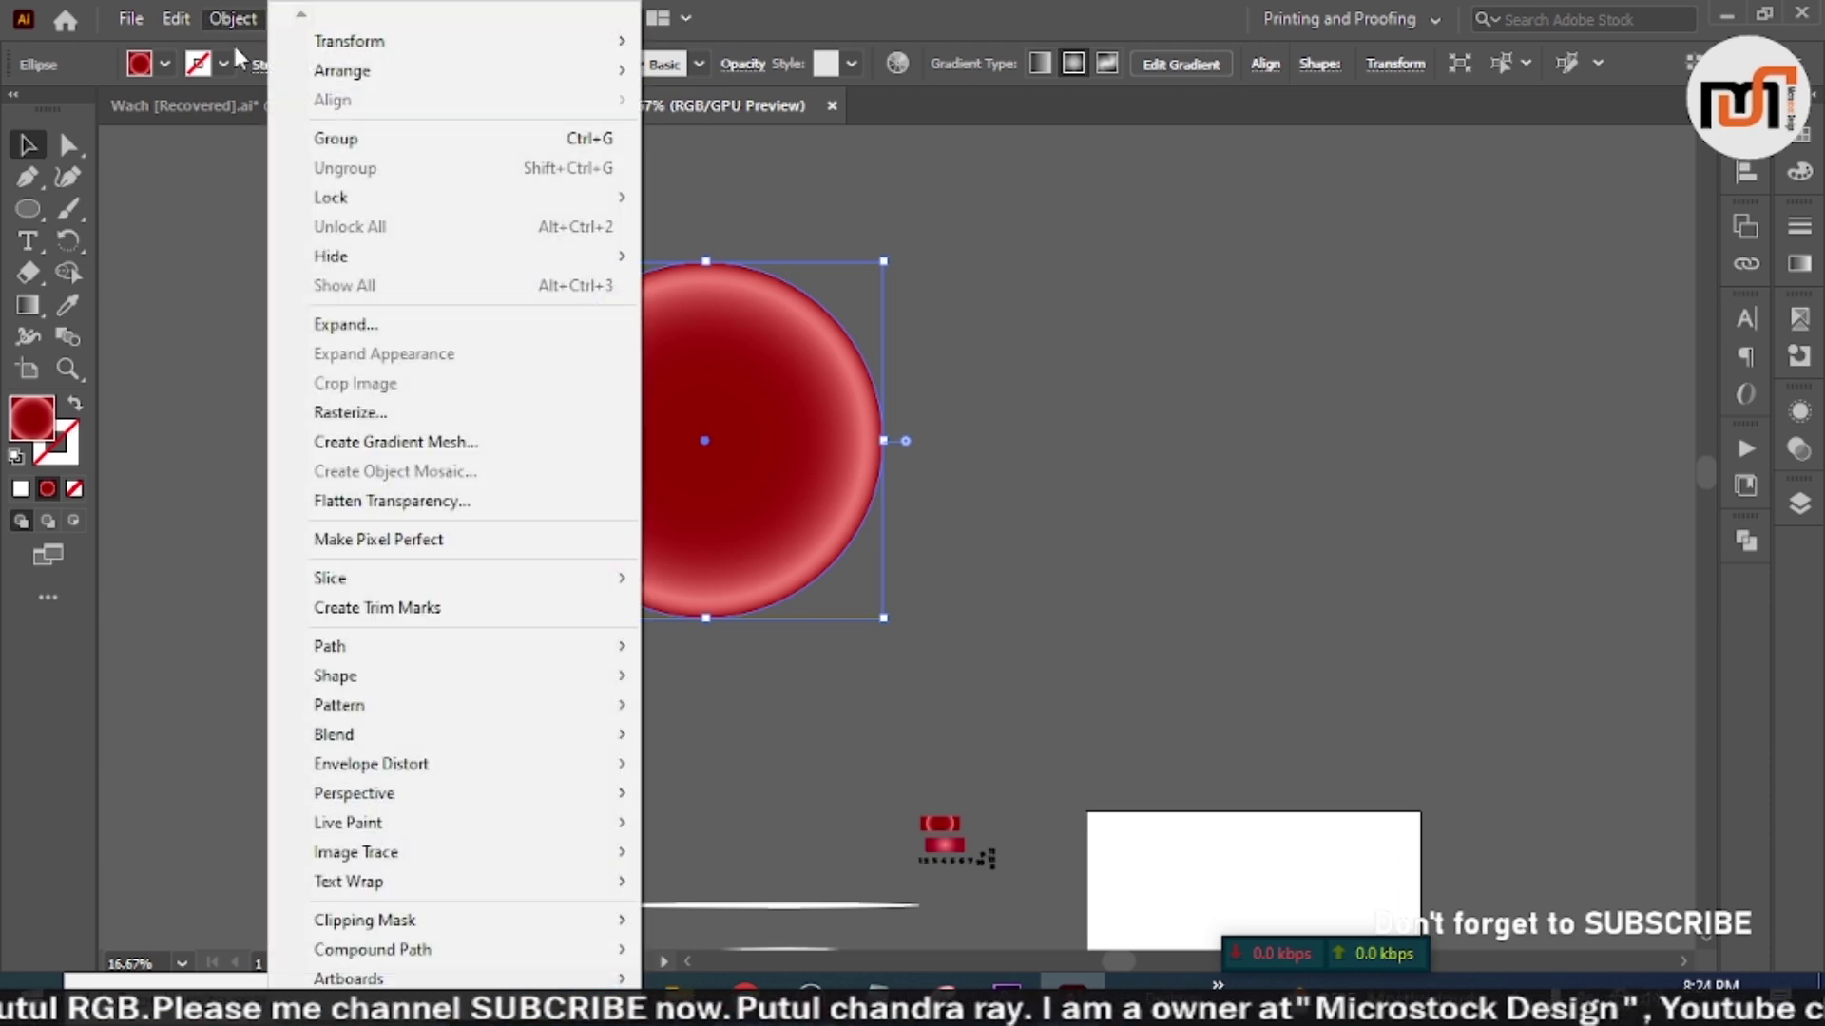
mouse_move(385, 654)
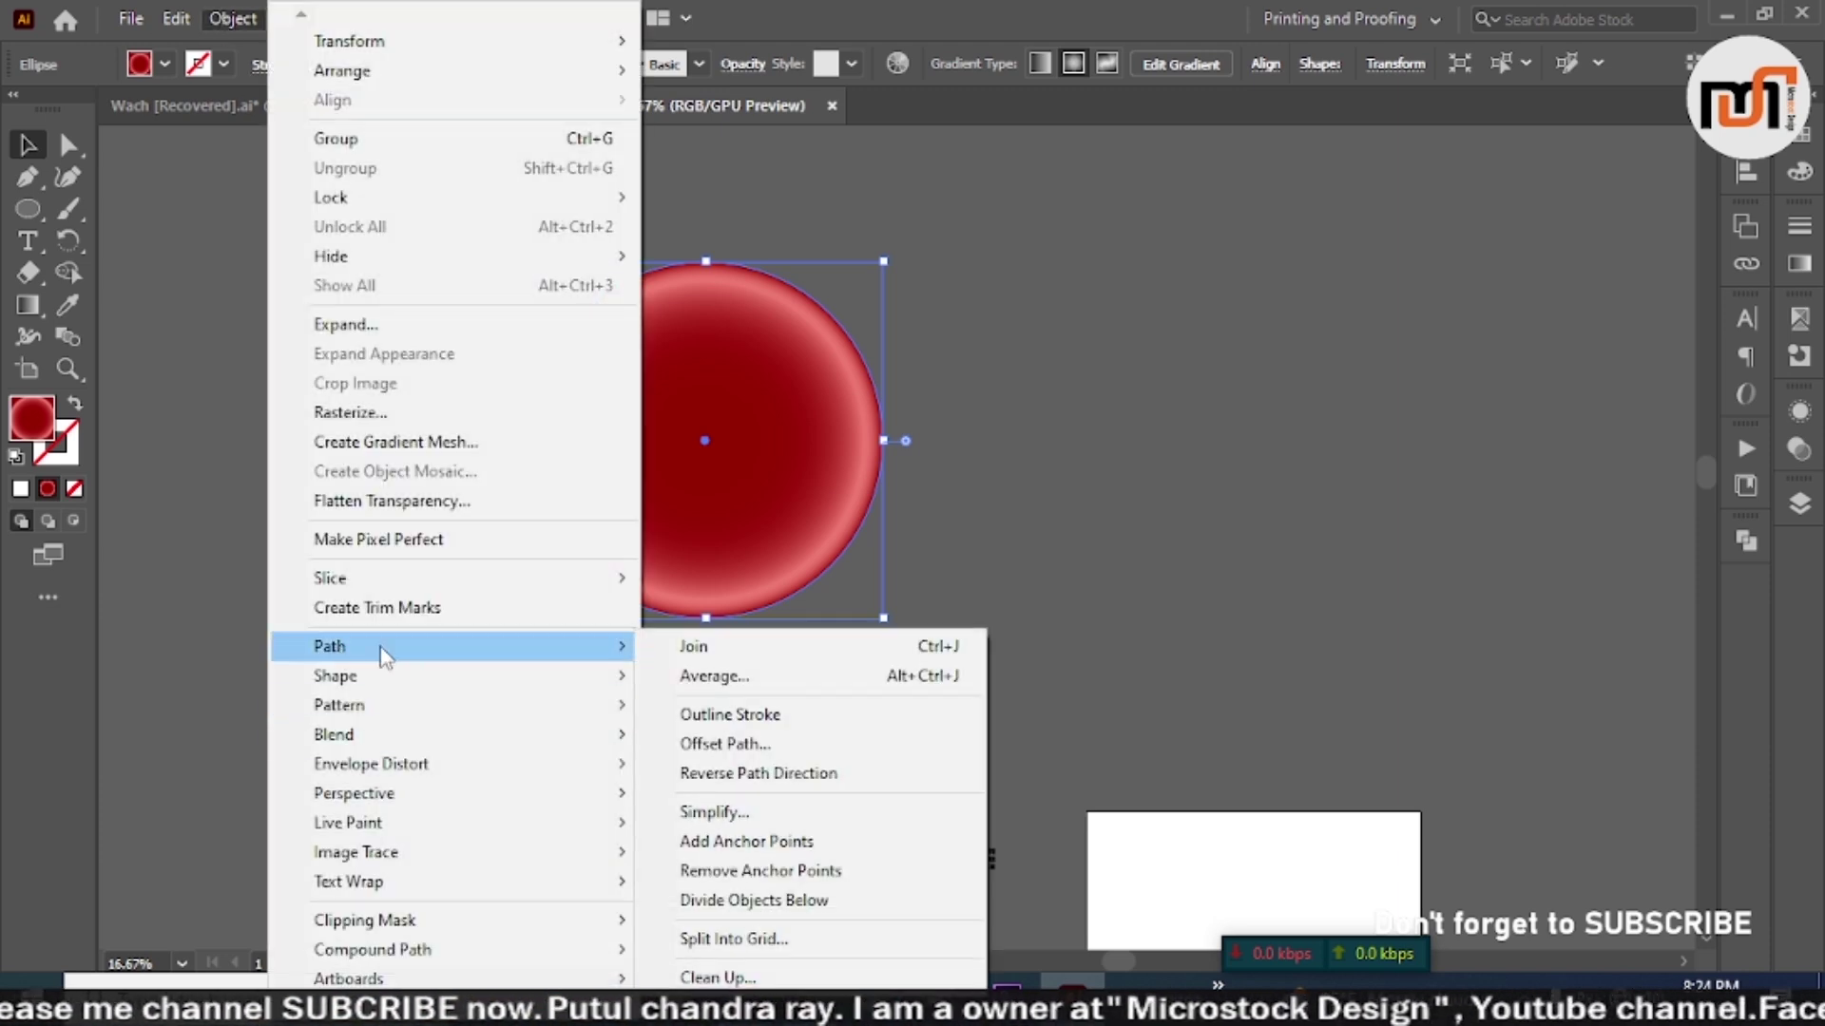
left_click(727, 746)
key("Down")
key("Down")
key("Down")
key("Down")
key("Down")
key("Down")
key("Down")
key("Down")
key("Down")
key("Down")
key("Down")
key("Down")
key("Down")
key("Down")
key("Down")
key("Down")
key("Down")
key("Down")
key("Down")
key("Down")
key("Down")
key("Down")
key("Down")
key("Down")
key("Down")
key("Down")
key("Down")
key("Down")
key("Down")
key("Down")
key("Down")
key("Down")
key("Down")
key("Down")
key("Down")
key("Down")
key("Down")
key("Down")
key("Down")
key("Down")
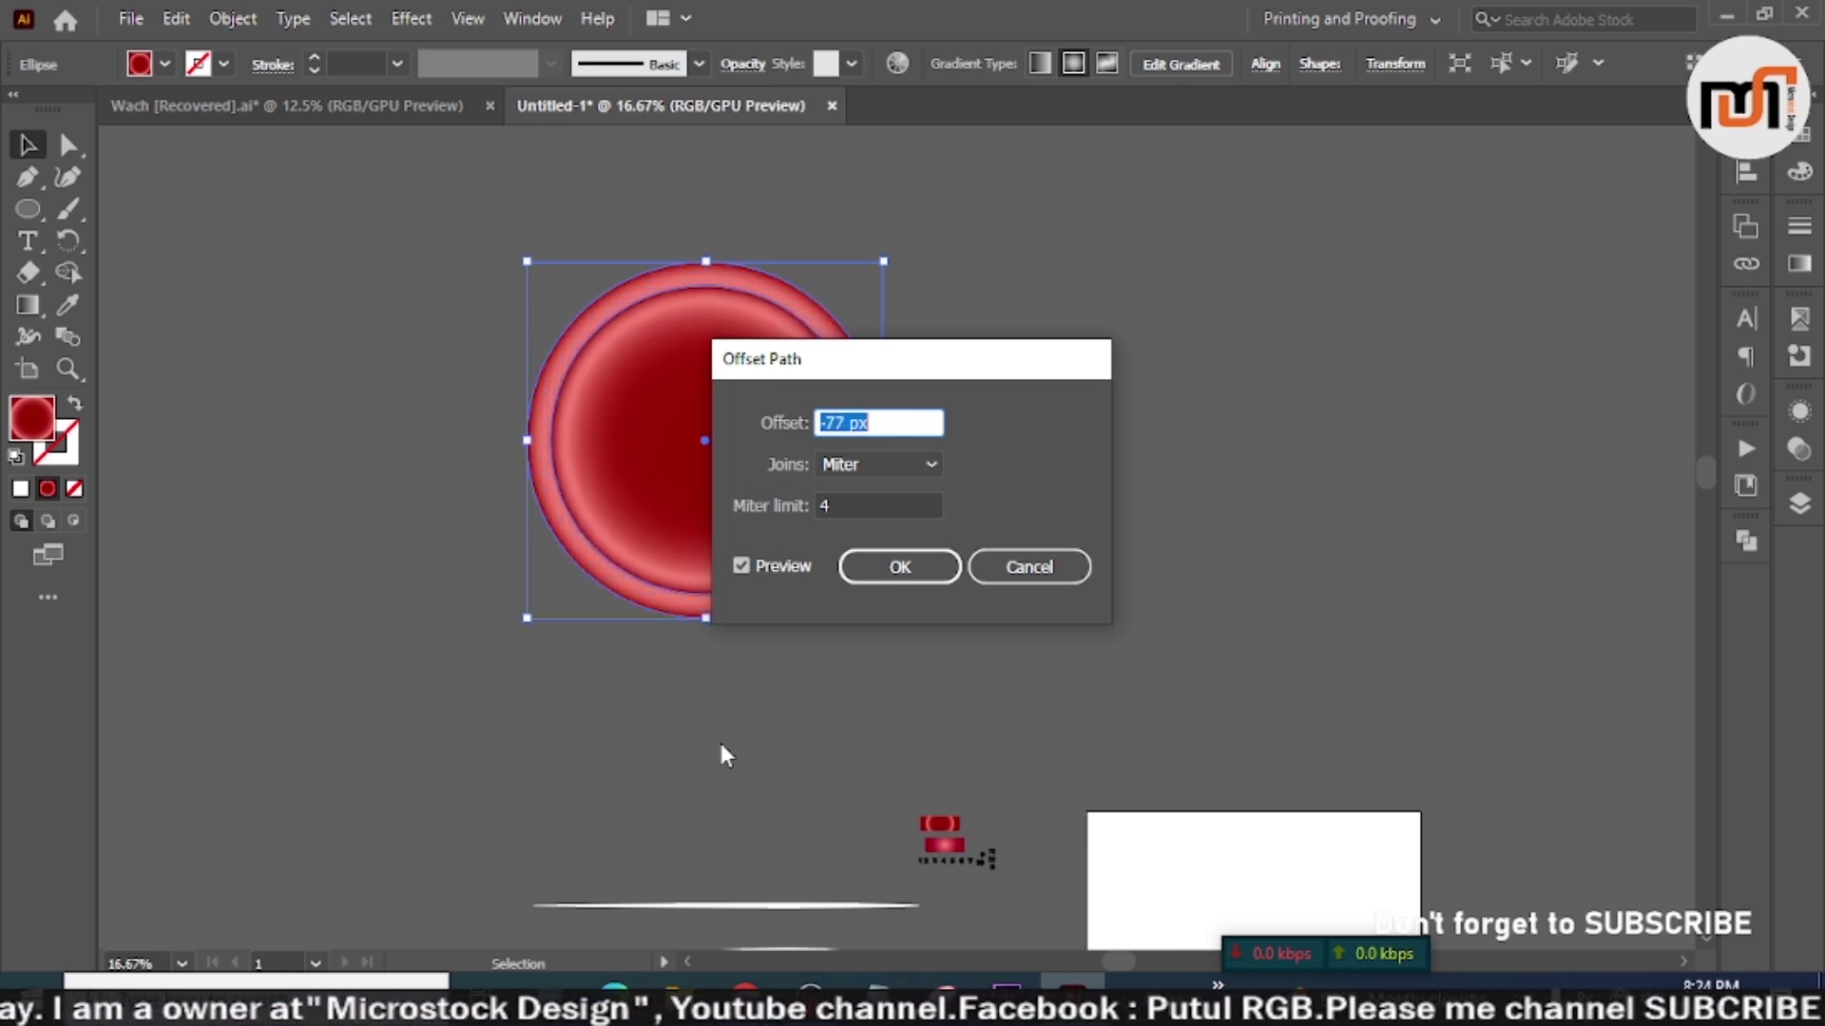
key("Down")
key("Down")
key("Down")
key("Down")
key("Down")
key("Down")
key("Down")
key("Down")
key("Down")
key("Down")
key("Down")
key("Down")
key("Down")
key("Down")
key("Down")
key("Down")
key("Down")
key("Down")
key("Down")
key("Down")
key("Down")
key("Down")
key("Down")
key("Down")
key("Down")
key("Down")
key("Down")
key("Down")
key("Down")
key("Down")
key("Down")
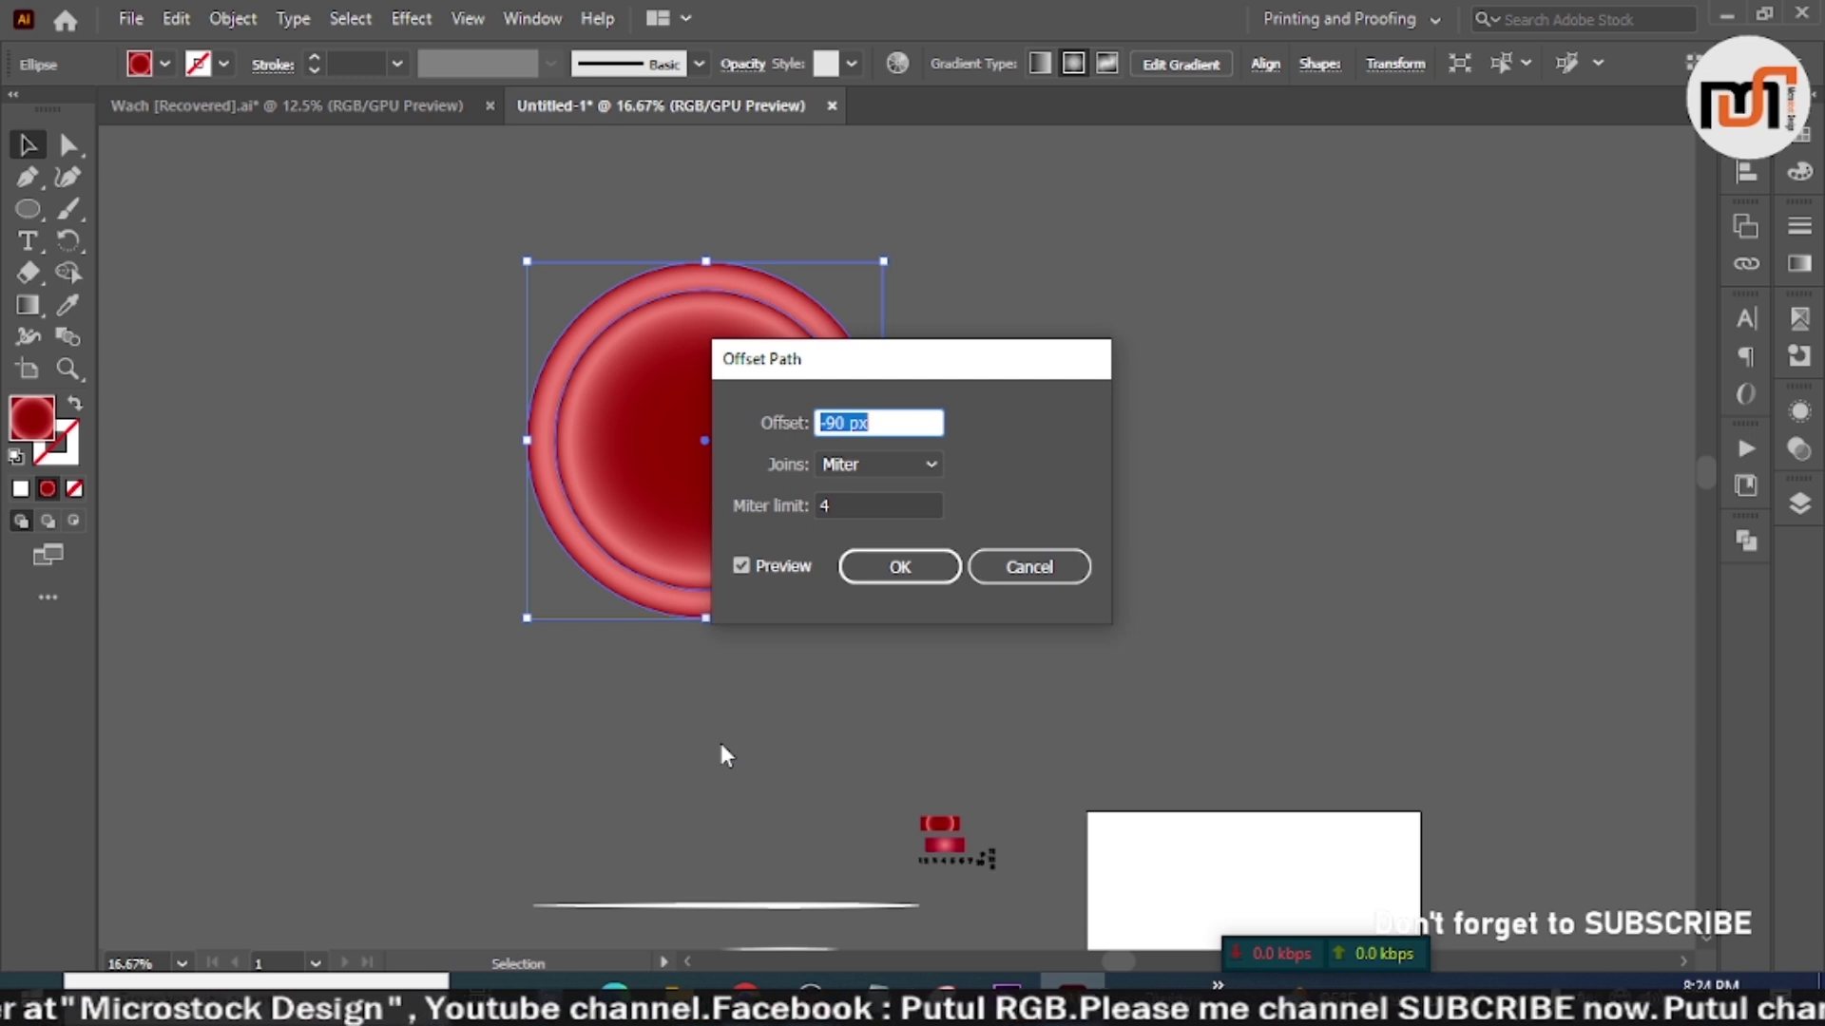
key("Down")
key("Down")
key("Down")
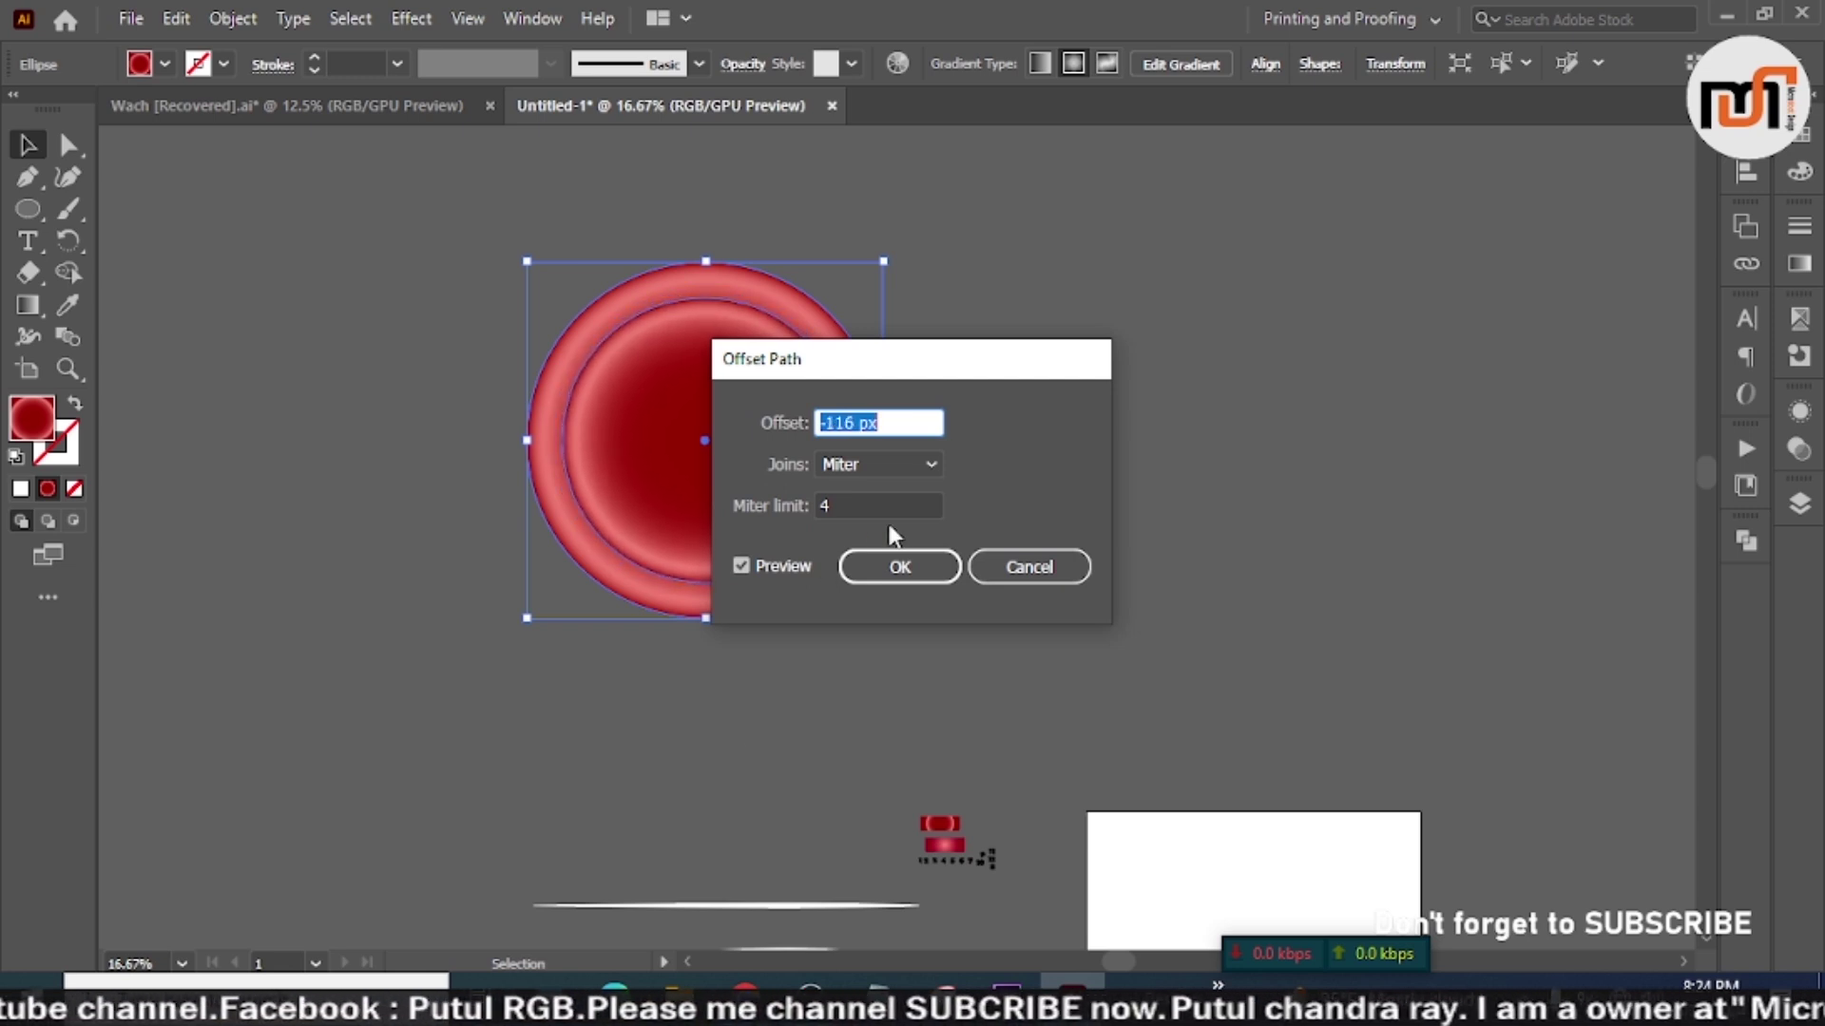
left_click(907, 568)
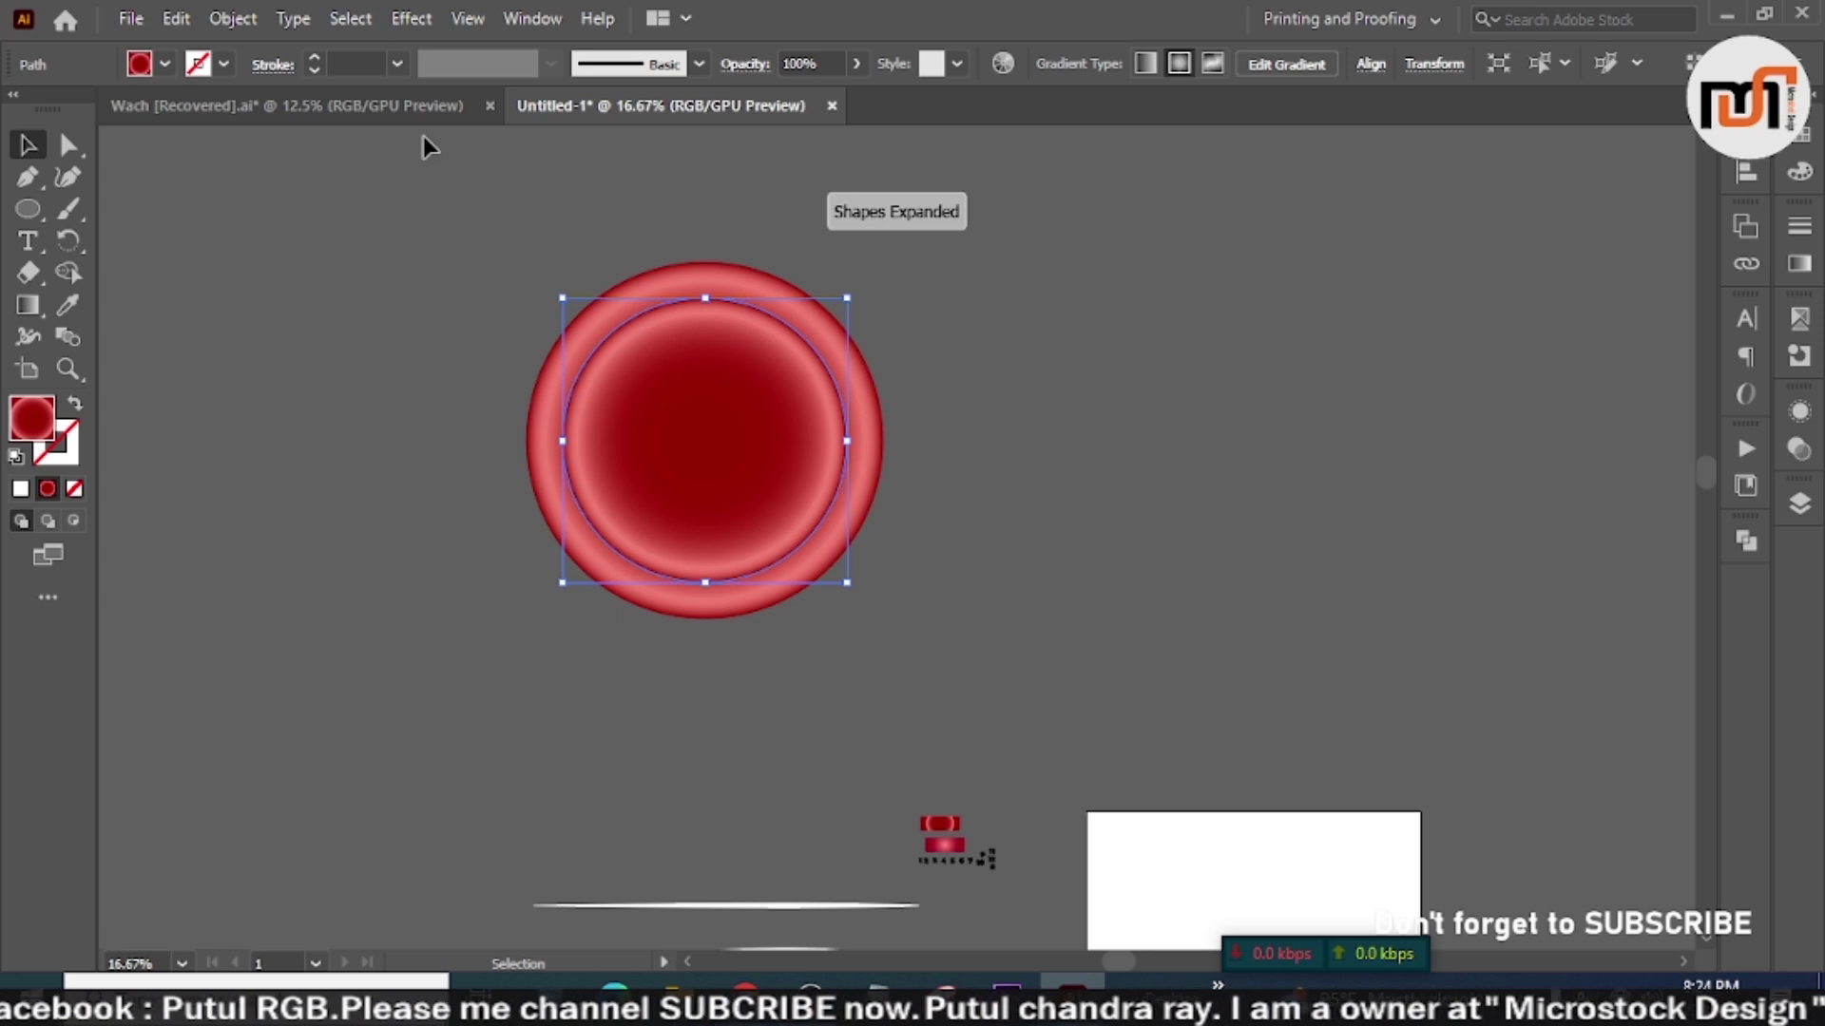
Step: Offset the smaller inner circle's path by -13 px to add a slightly smaller concentric circle inside it
left_click(232, 19)
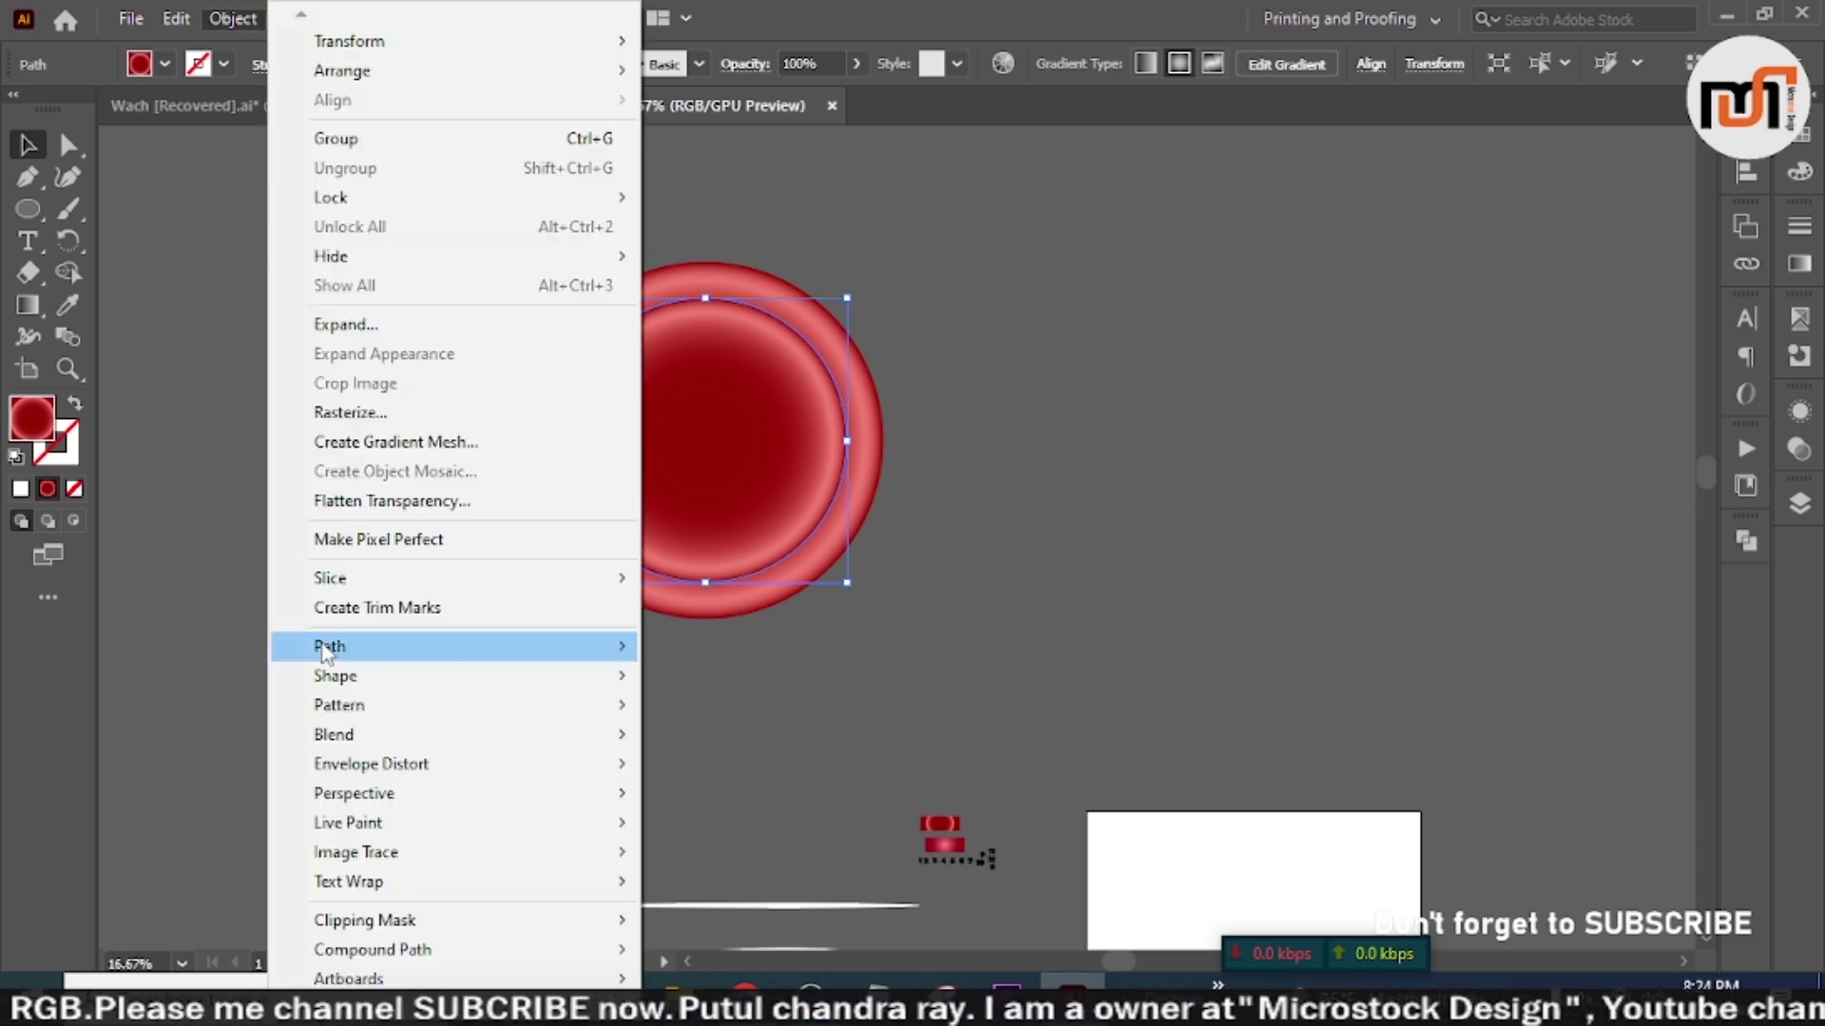
mouse_move(331, 646)
left_click(789, 744)
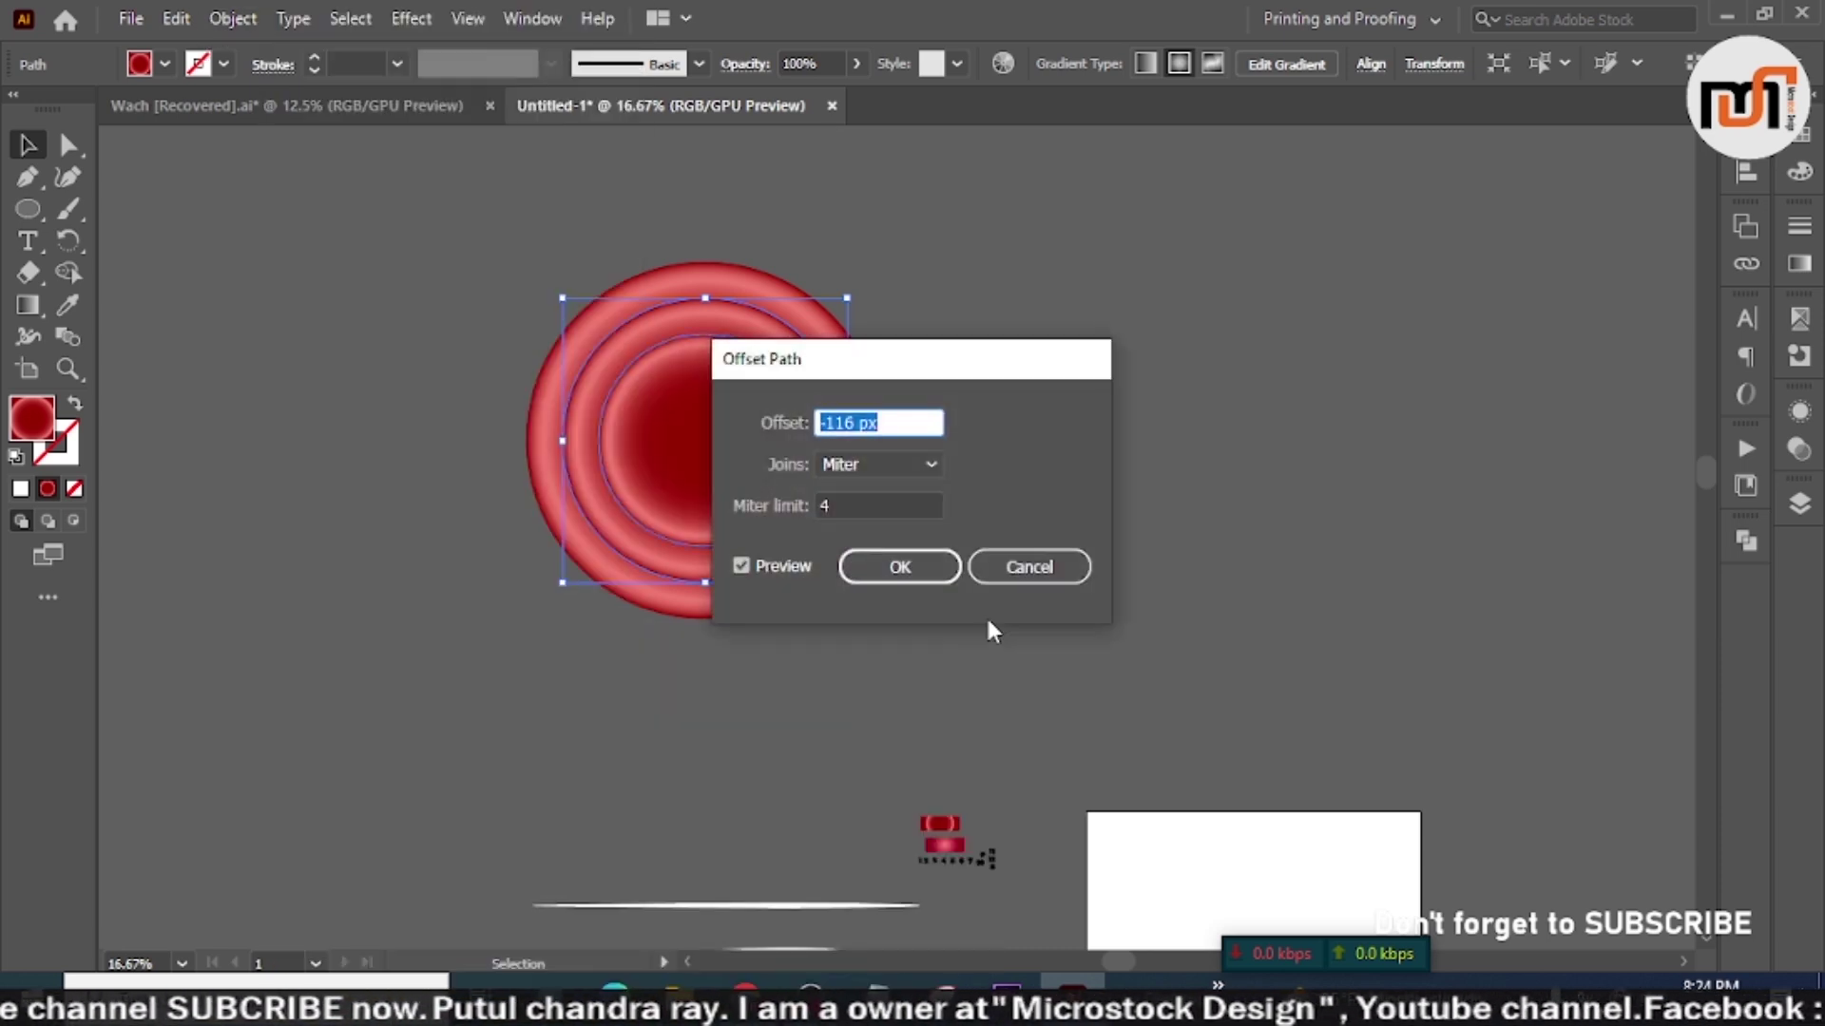
key("Up")
key("Up")
key("Up")
key("Up")
key("Up")
key("Up")
key("Up")
key("Up")
key("Up")
key("Up")
key("Up")
key("Up")
key("Up")
key("Up")
key("Up")
key("Up")
key("Up")
key("Up")
key("Up")
key("Up")
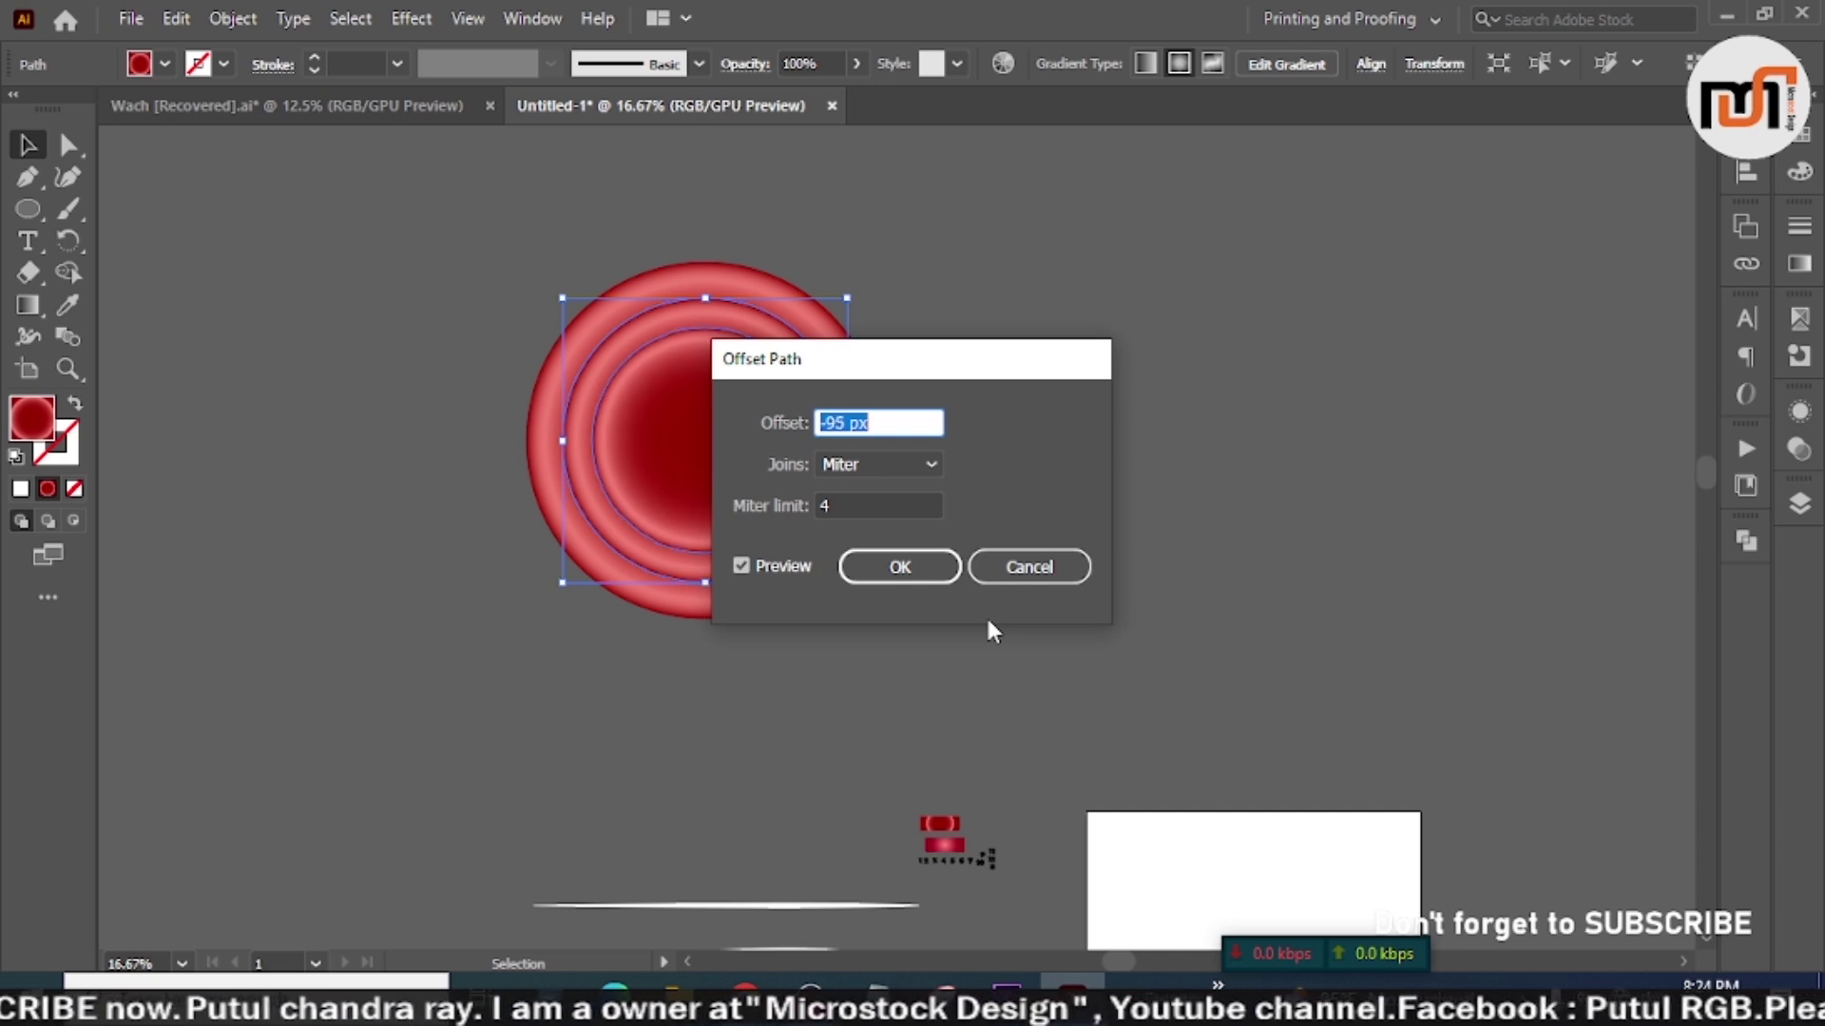
key("Up")
key("Up")
key("Up")
key("Up")
key("Up")
key("Up")
key("Up")
key("Up")
key("Up")
key("Up")
key("Up")
key("Up")
key("Up")
key("Up")
key("Up")
key("Up")
key("Up")
key("Up")
key("Up")
key("Up")
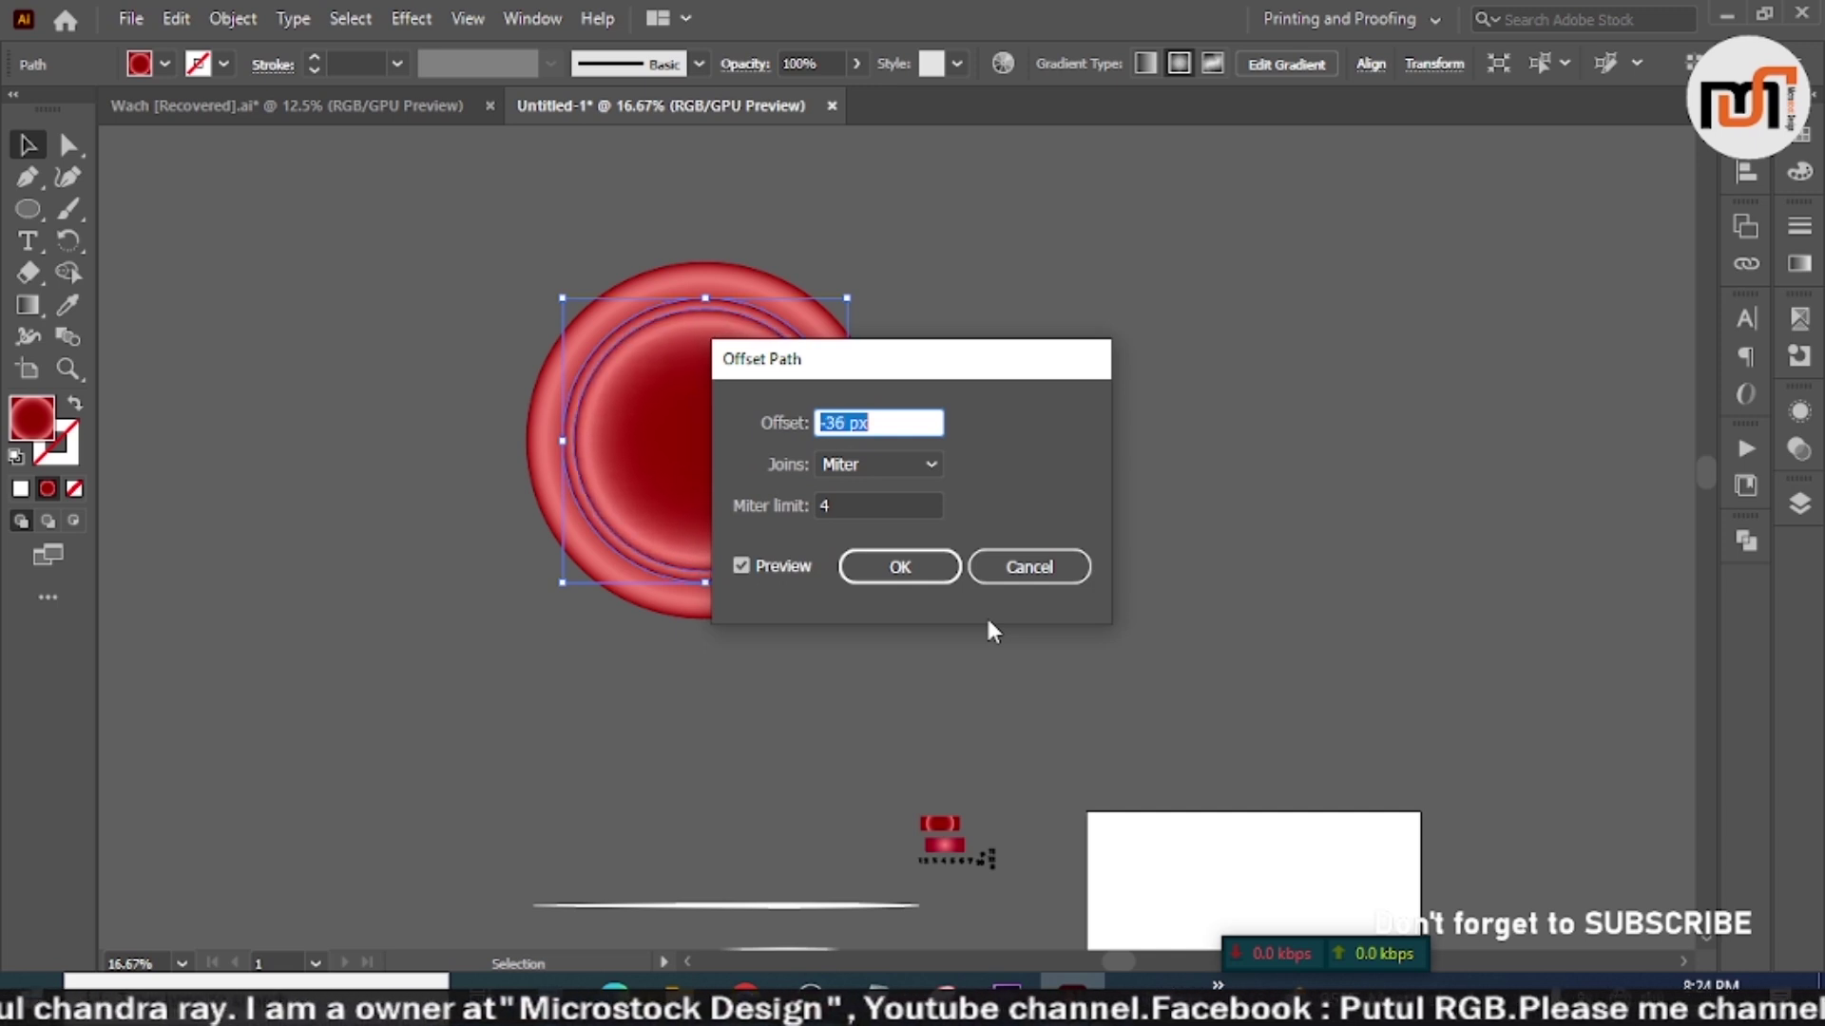
key("Up")
key("Up")
key("Up")
key("Up")
key("Up")
key("Up")
key("Up")
key("Up")
key("Up")
key("Up")
key("Up")
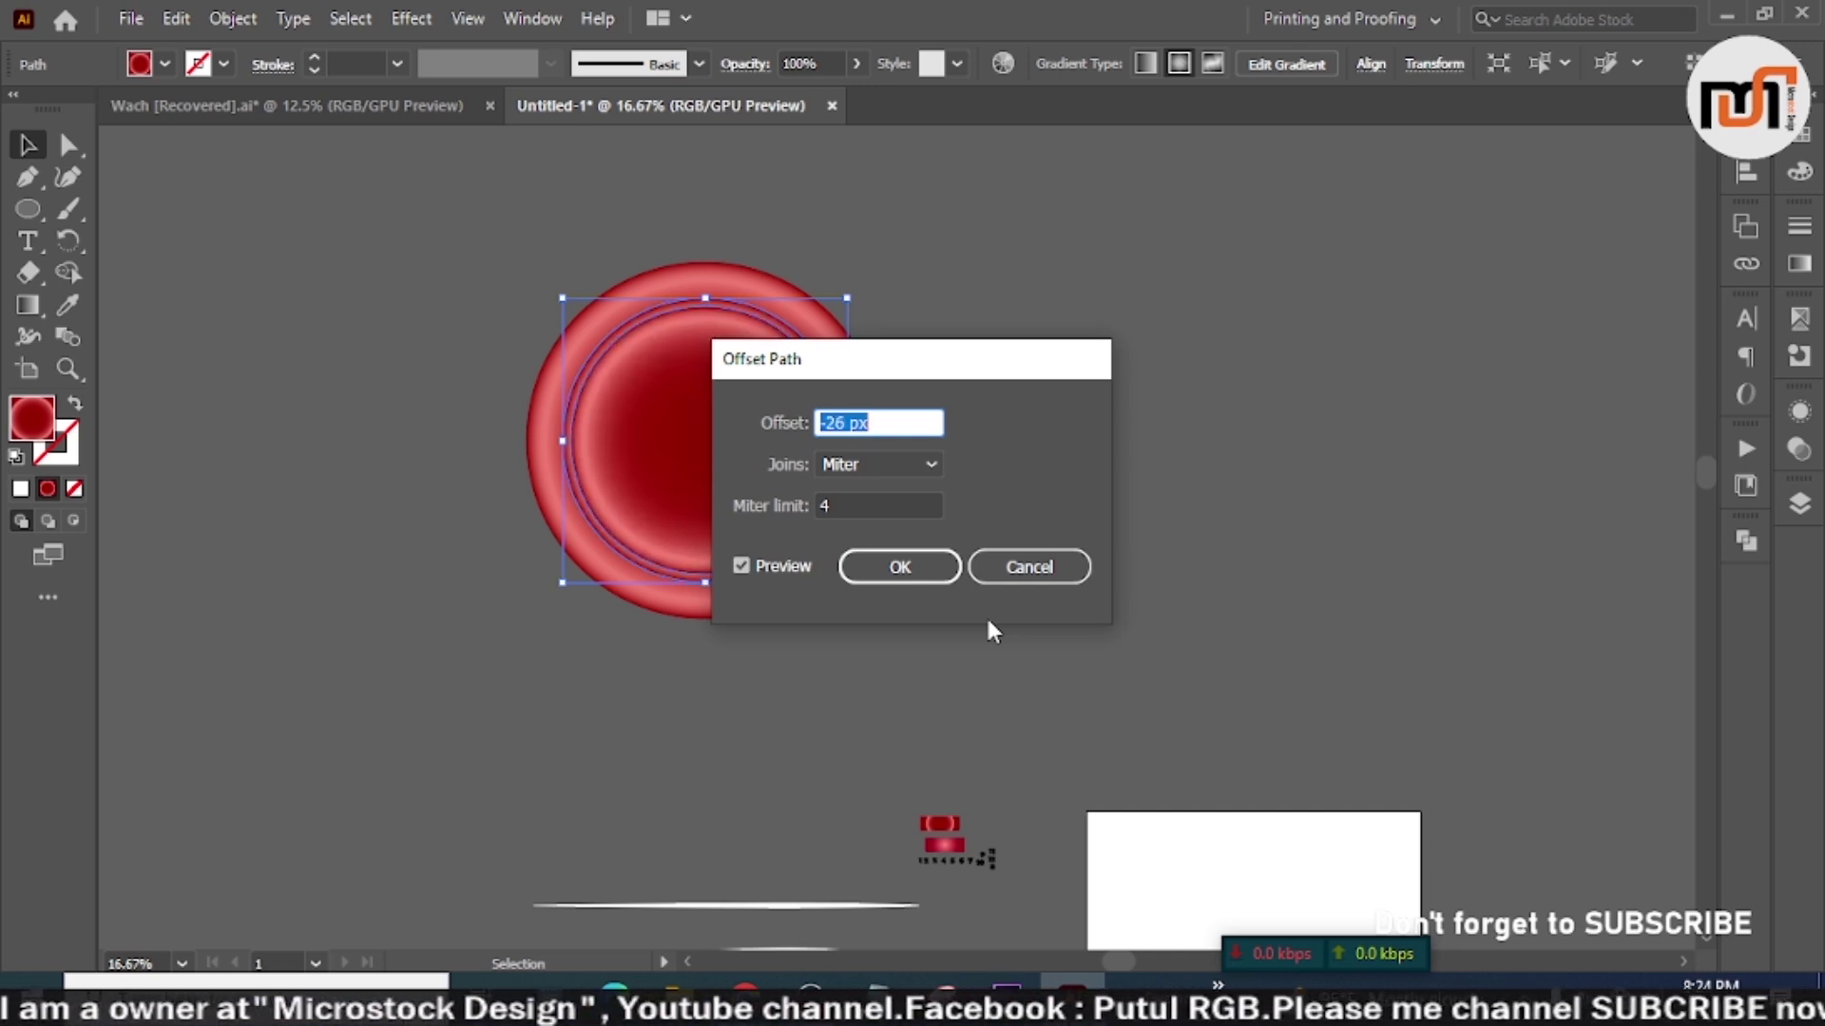
key("Up")
key("Up")
key("Up")
key("Up")
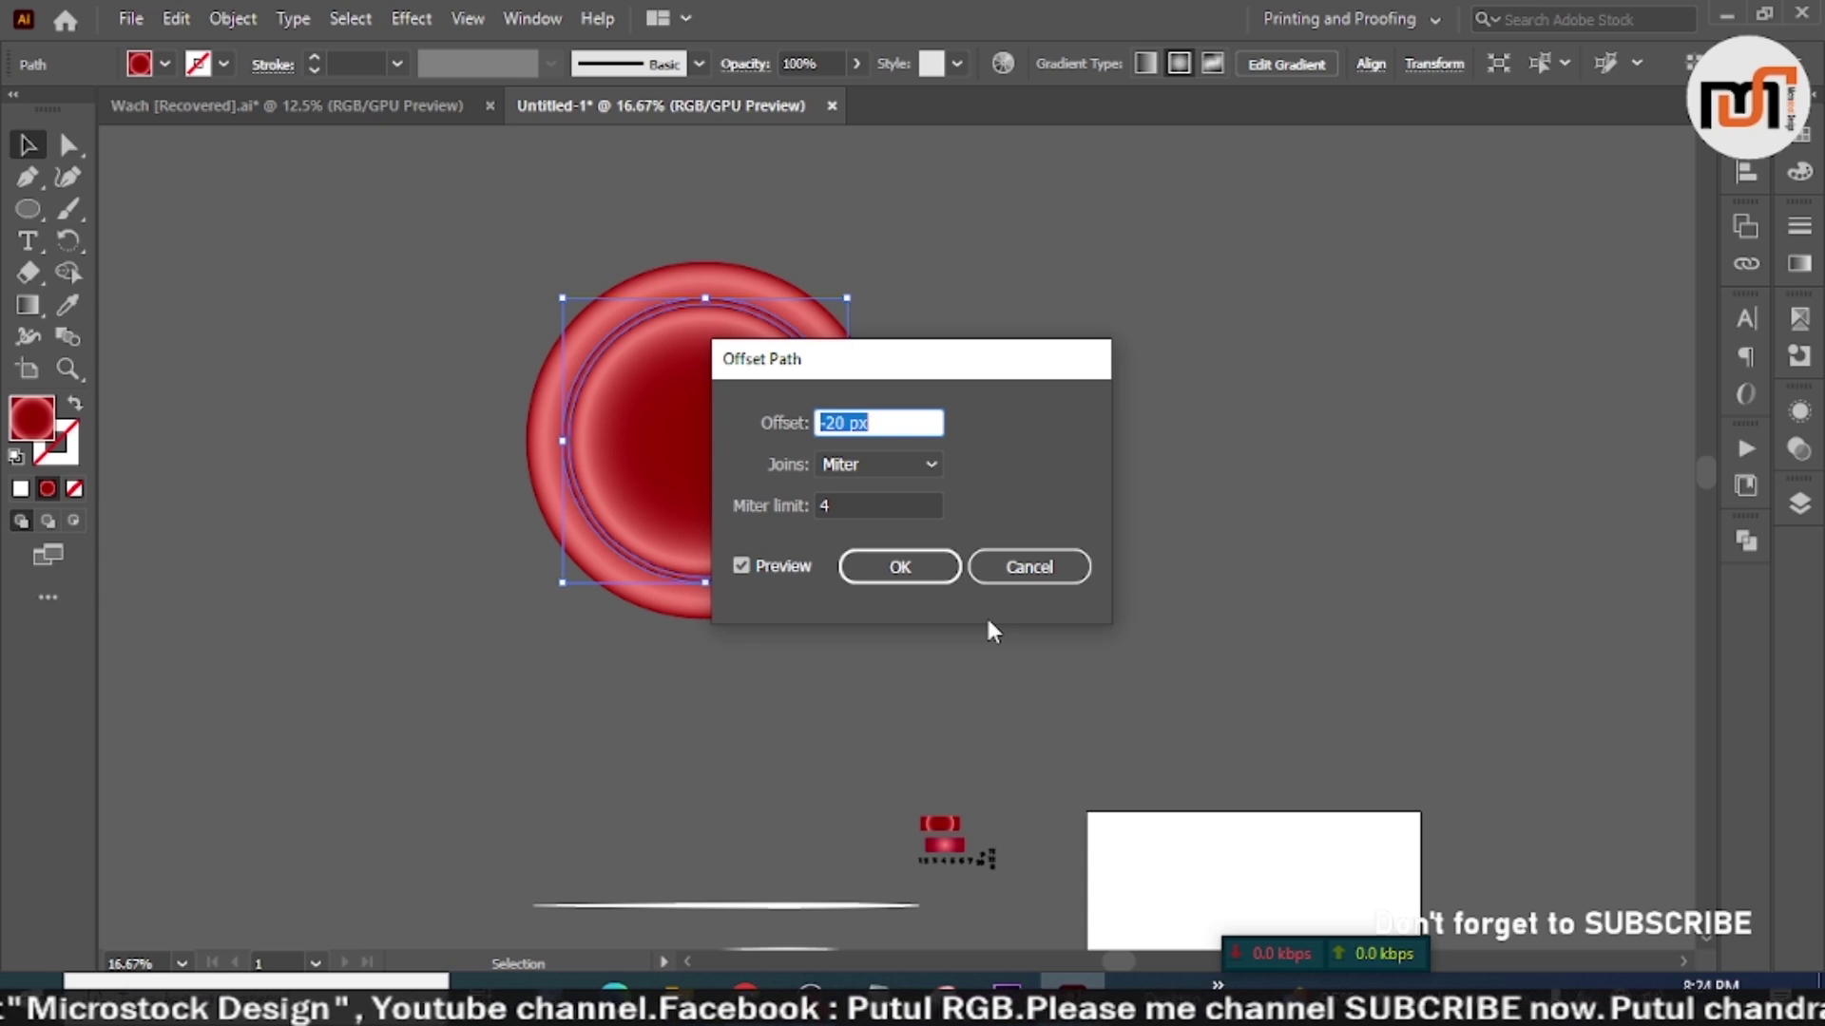
key("Up")
key("Up")
key("Up")
key("Up")
key("Up")
key("Up")
key("Up")
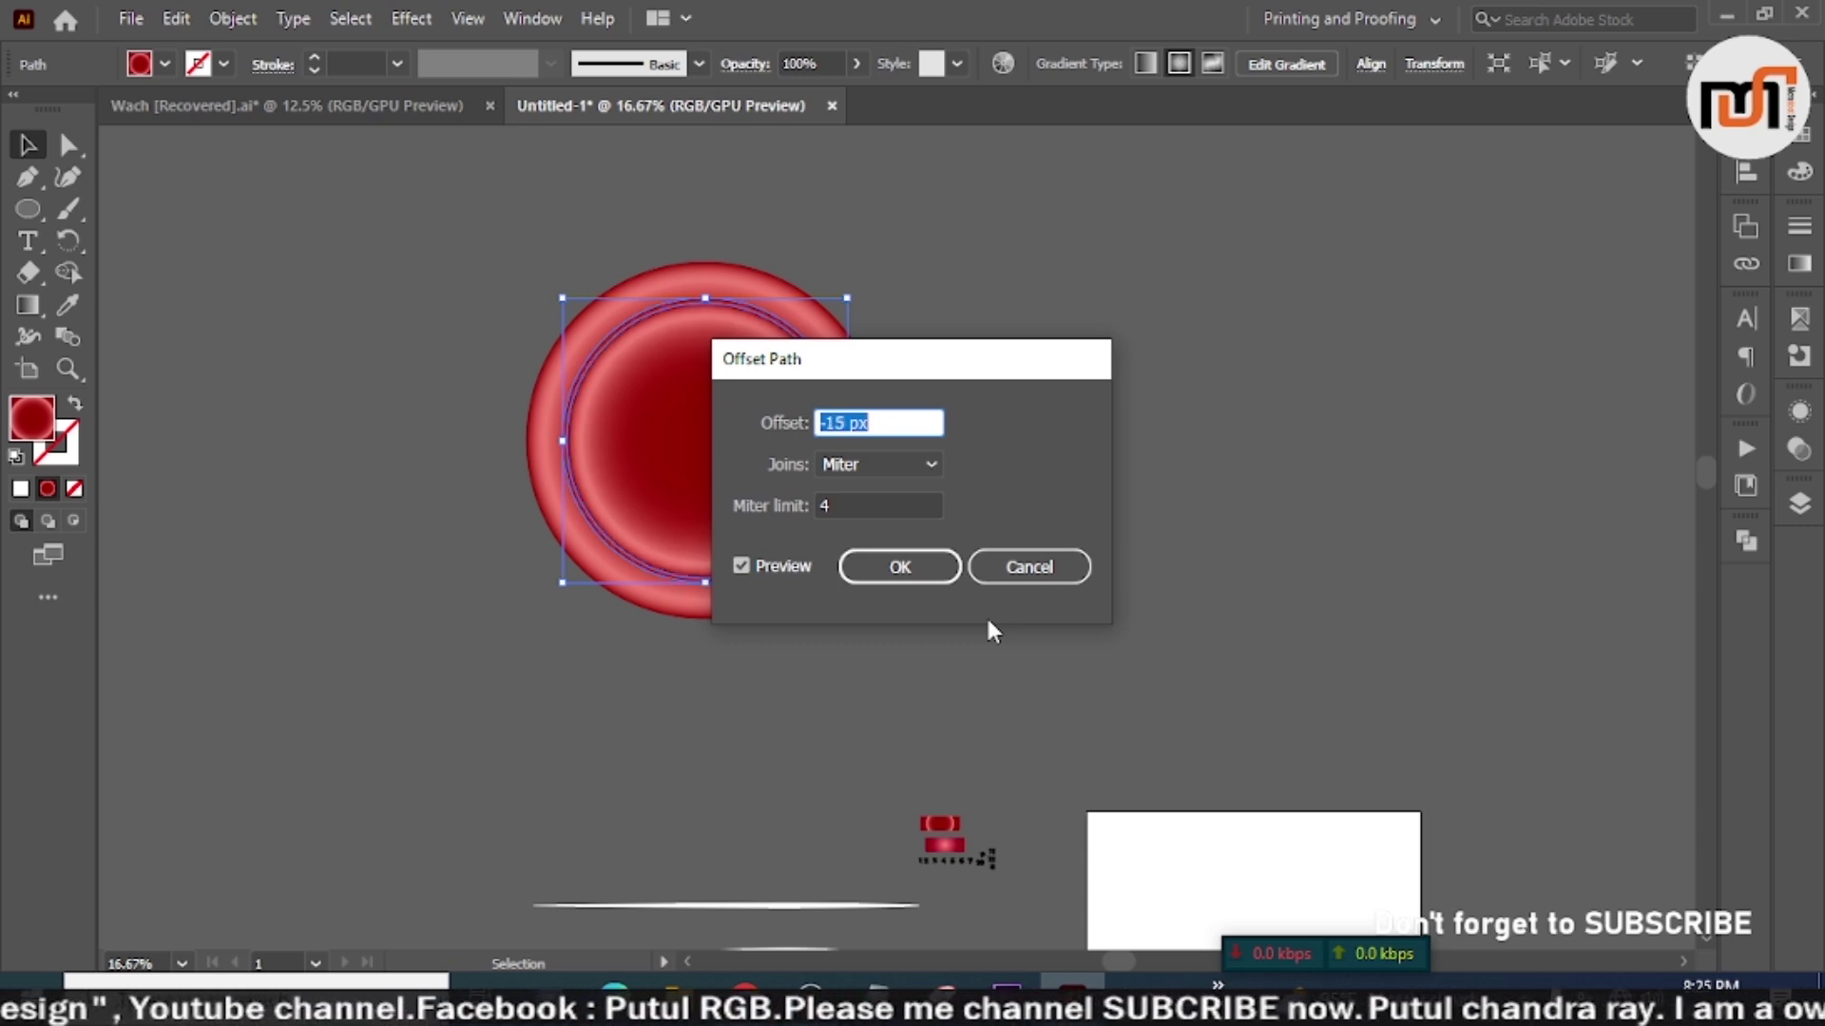
left_click(899, 568)
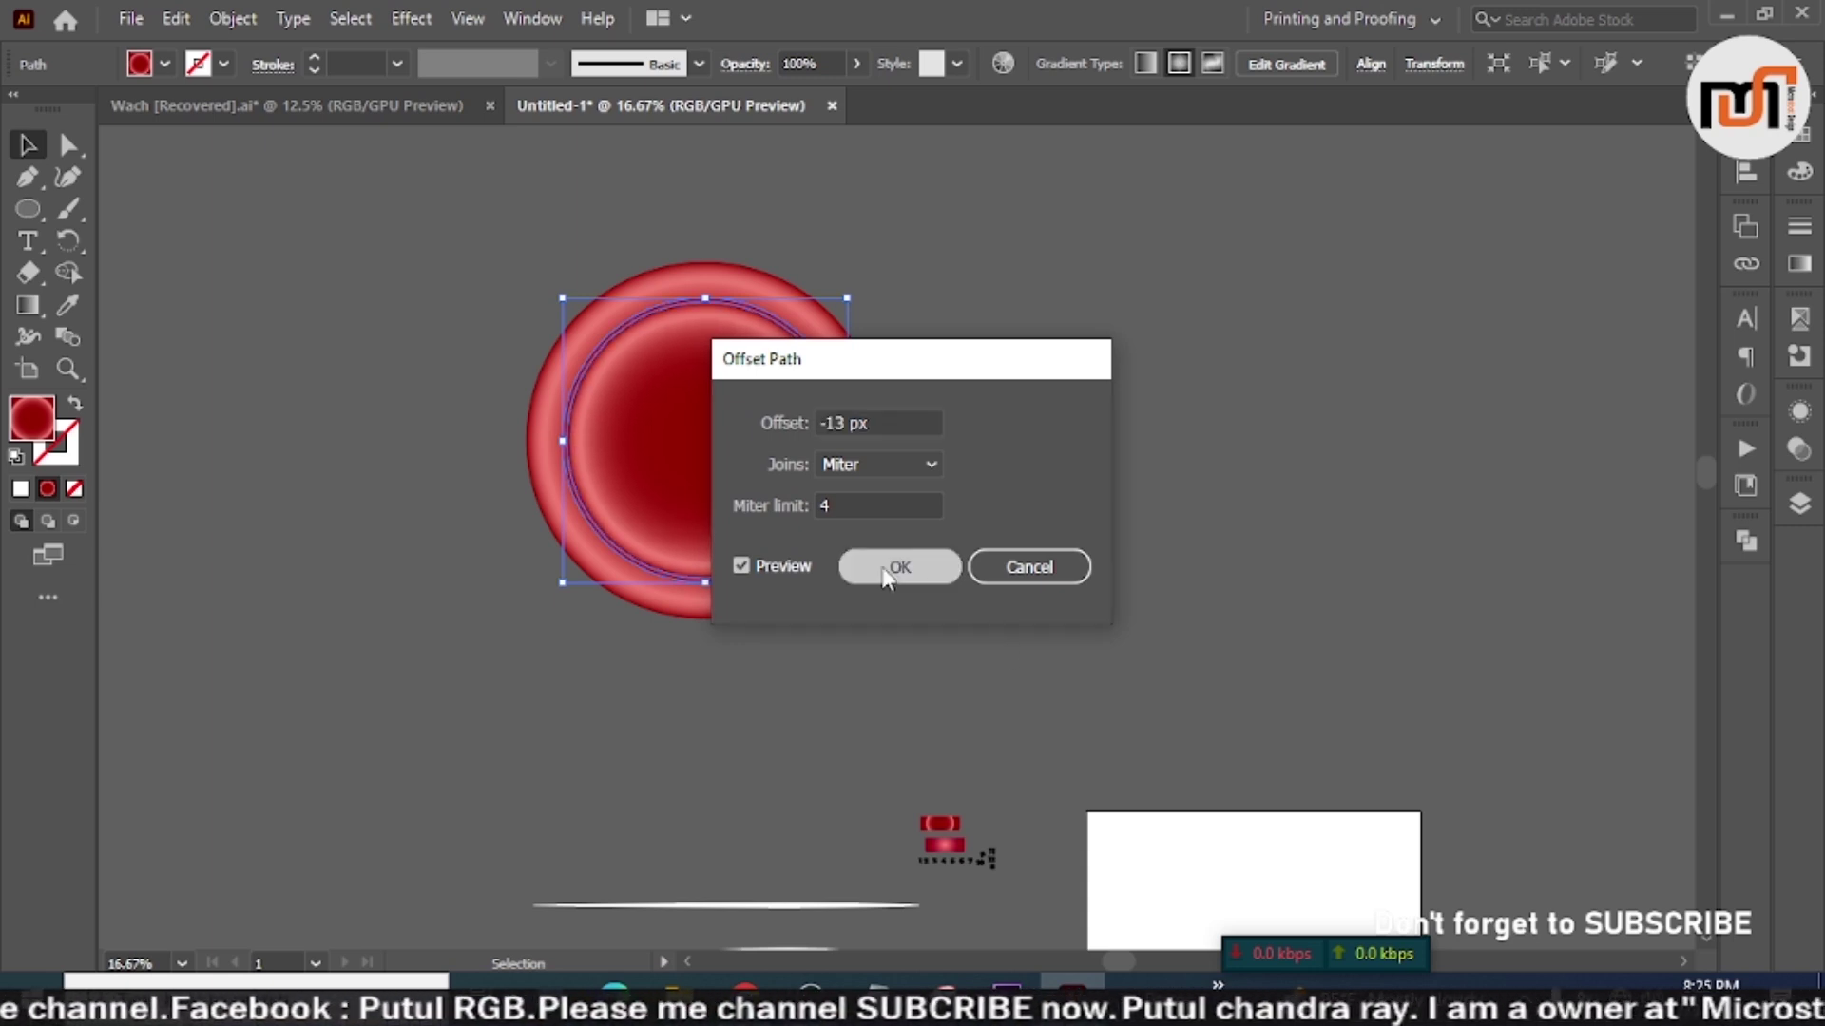
Step: Fill the innermost circle with the lightest gray swatch and deselect it
left_click(165, 65)
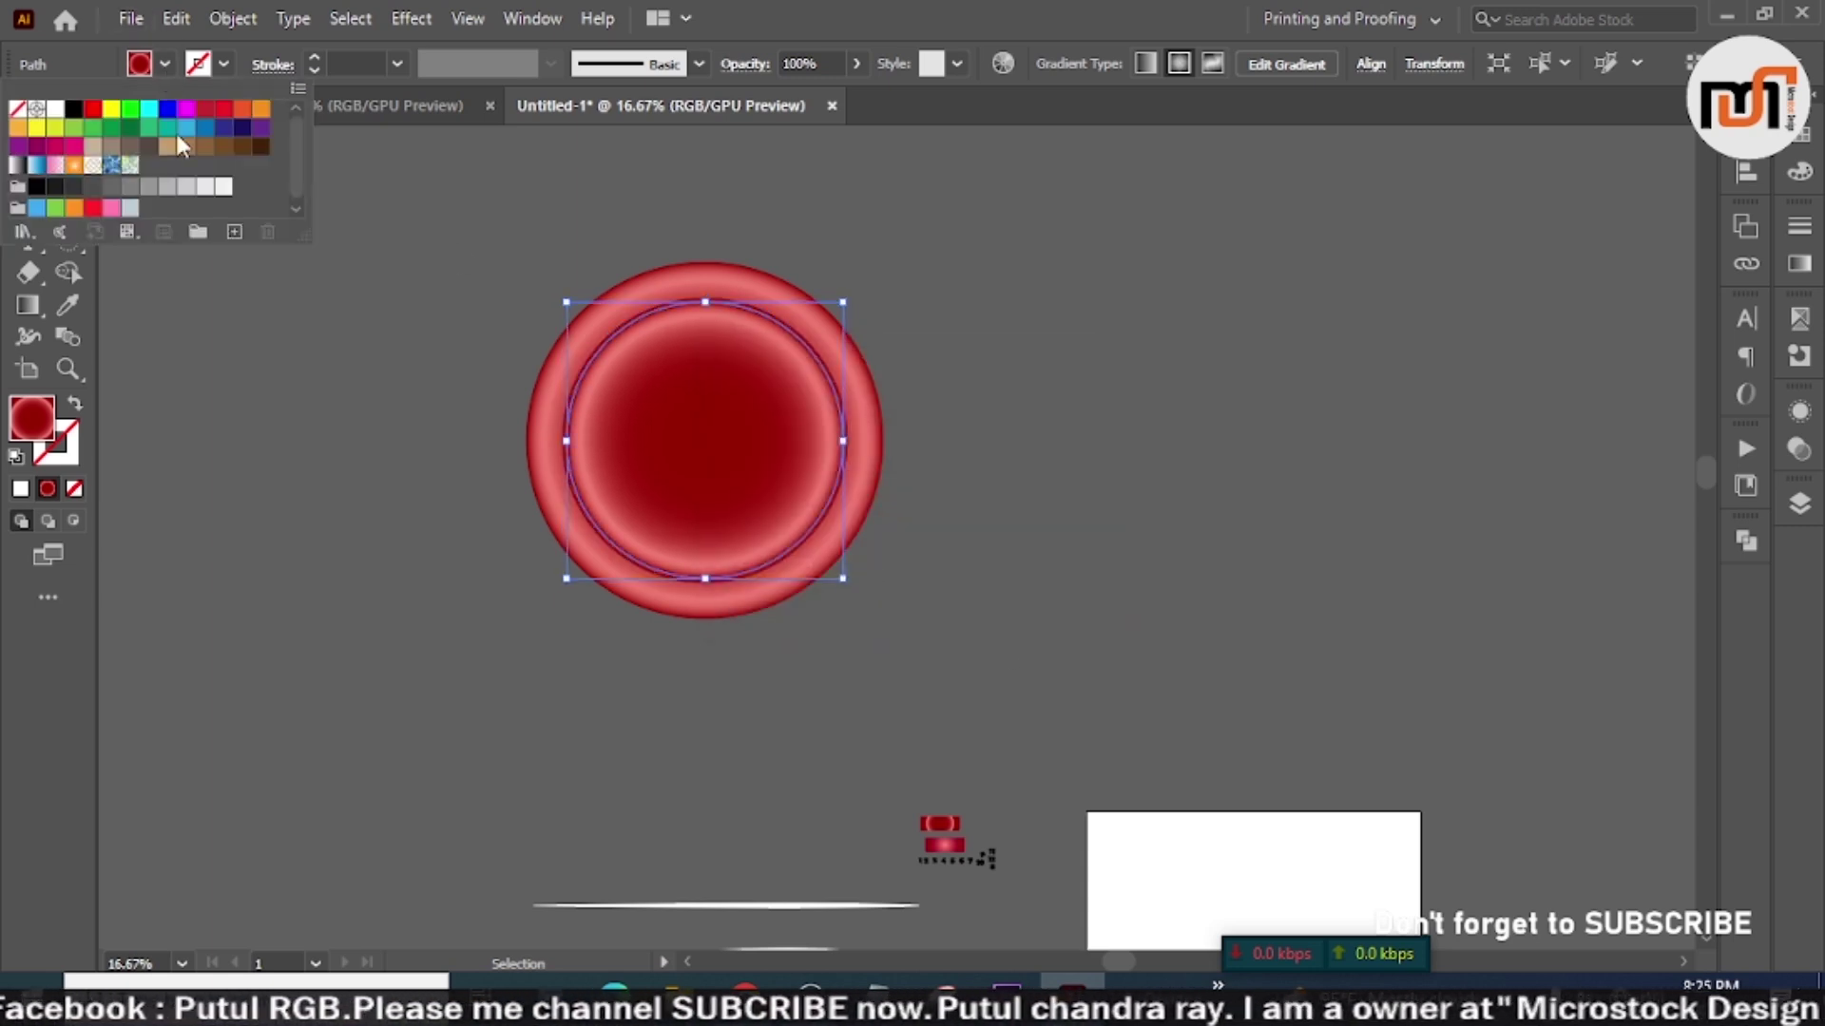
left_click(223, 187)
left_click(470, 492)
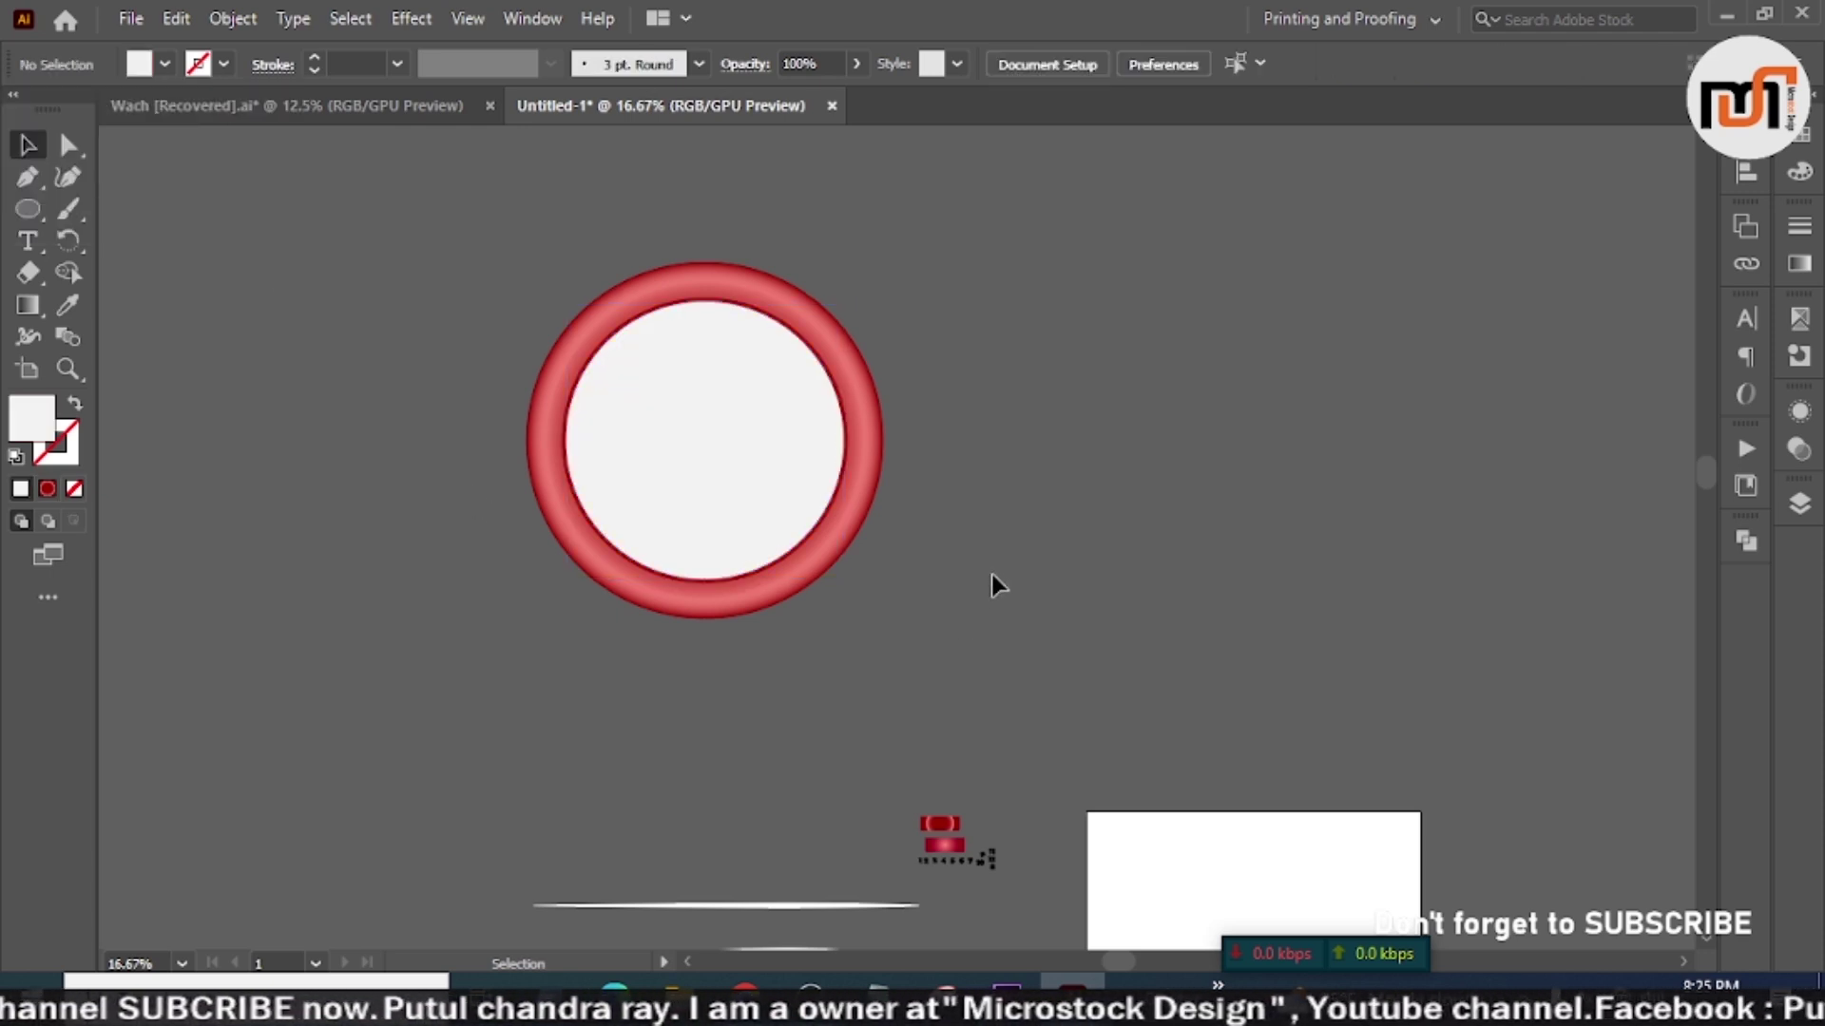
Step: Handwrite 360° in the empty canvas area beside the clock circles with the Paintbrush
left_click_drag(1087, 354, 726, 380)
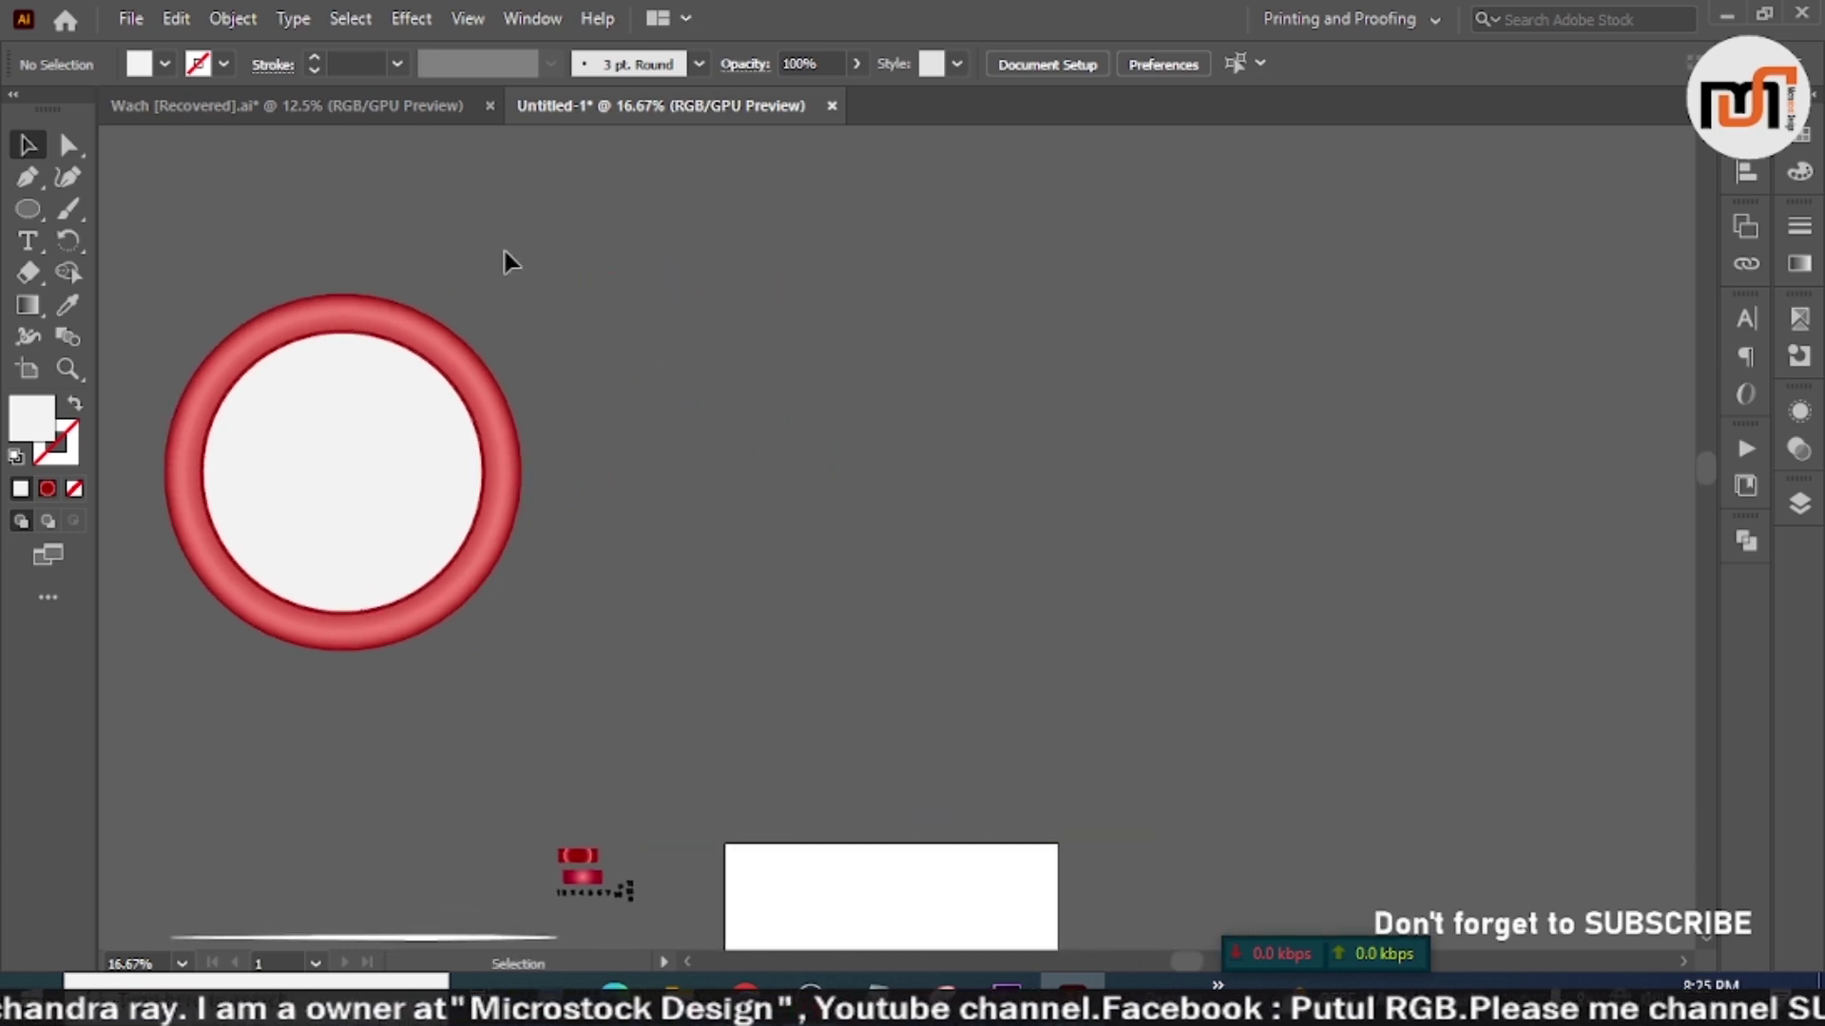
left_click_drag(291, 529, 294, 531)
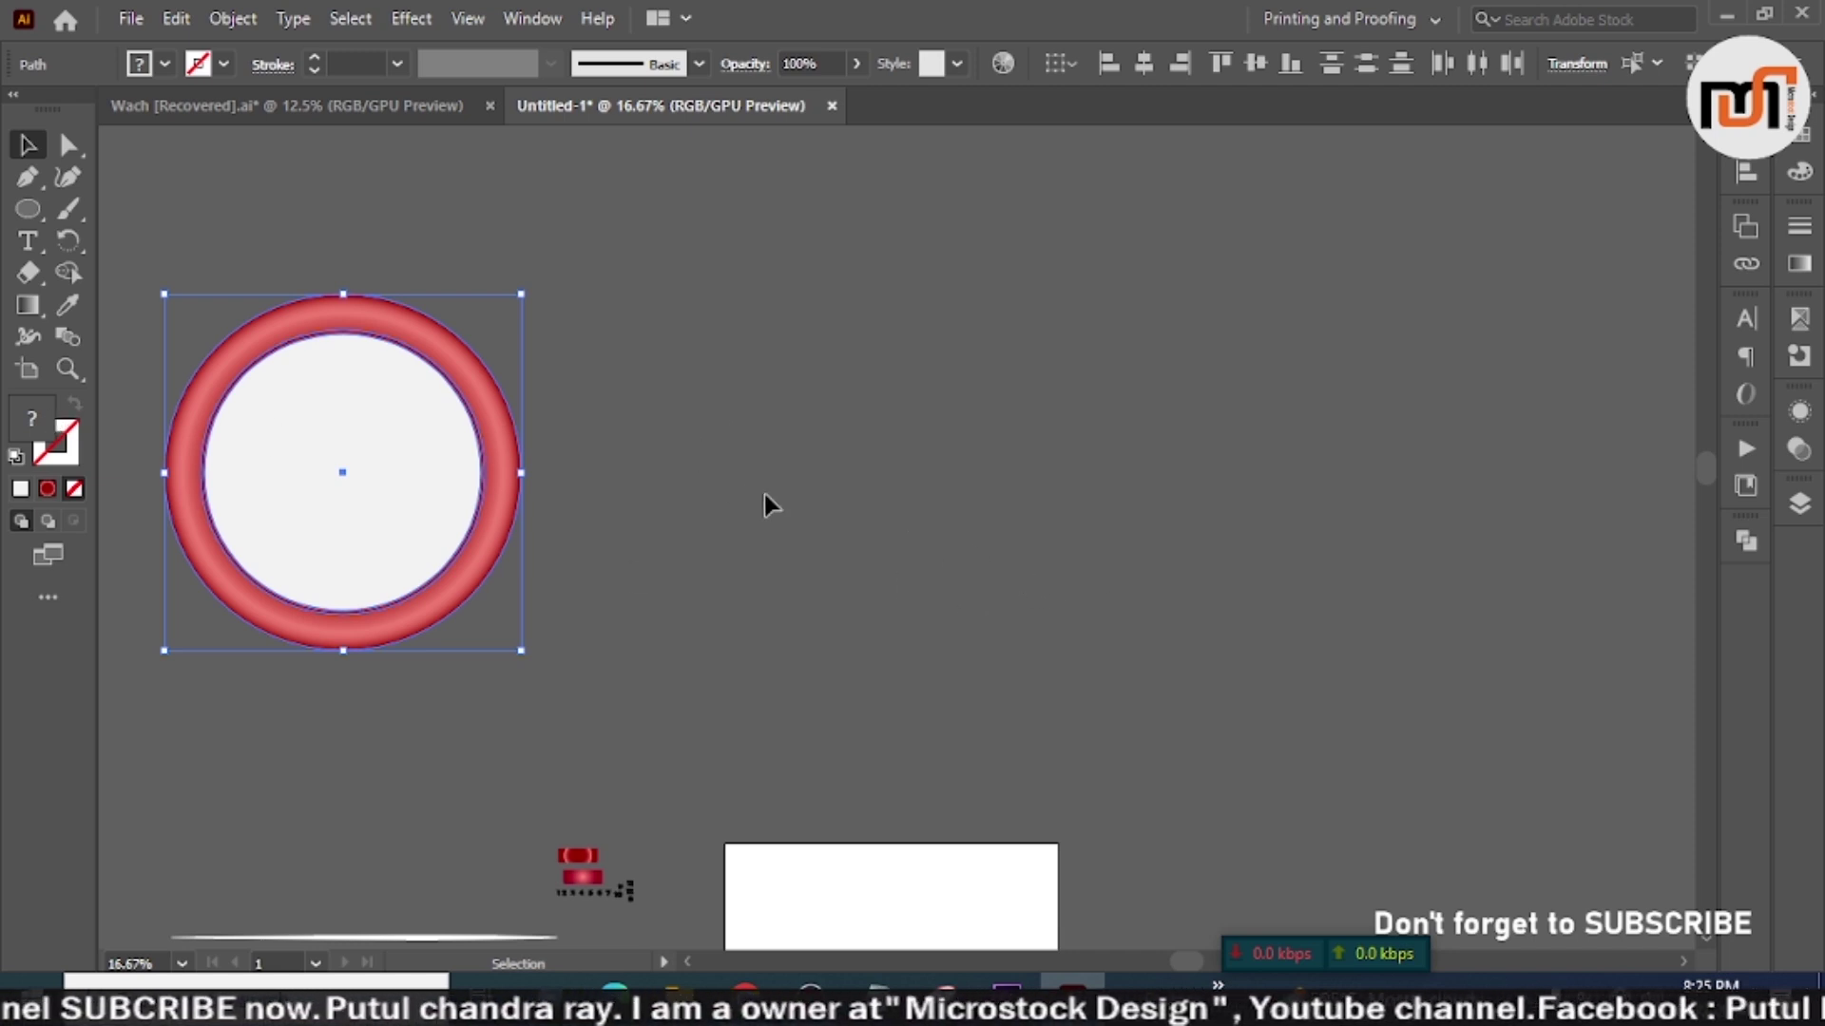
key("b")
mouse_move(711, 359)
left_mouse_down()
mouse_move(793, 480)
mouse_move(620, 623)
left_mouse_up()
mouse_move(1009, 306)
left_mouse_down()
mouse_move(906, 521)
mouse_move(1021, 504)
mouse_move(831, 504)
left_mouse_up()
mouse_move(1131, 321)
left_mouse_down()
mouse_move(1079, 508)
mouse_move(1222, 423)
left_mouse_up()
left_click_drag(1207, 356, 1080, 318)
mouse_move(1204, 260)
left_mouse_down()
mouse_move(1244, 266)
mouse_move(1203, 261)
left_mouse_up()
Step: Draw a cross beside the 360° note and handwrite 90 in each of its four quadrants, with a degree sign
key("space")
left_click_drag(951, 478, 745, 481)
left_click_drag(841, 437, 1500, 435)
mouse_move(1151, 174)
left_mouse_down()
mouse_move(1175, 416)
mouse_move(1170, 751)
left_mouse_up()
mouse_move(1247, 353)
left_mouse_down()
mouse_move(1216, 337)
mouse_move(1223, 423)
left_mouse_up()
mouse_move(1300, 312)
left_mouse_down()
mouse_move(1293, 365)
mouse_move(1367, 366)
mouse_move(1293, 317)
left_mouse_up()
mouse_move(969, 404)
left_mouse_down()
mouse_move(978, 328)
mouse_move(1044, 333)
left_mouse_up()
mouse_move(1053, 295)
left_mouse_down()
mouse_move(1130, 336)
mouse_move(1038, 305)
left_mouse_up()
mouse_move(1026, 591)
left_mouse_down()
mouse_move(1043, 472)
mouse_move(1094, 513)
mouse_move(1068, 461)
left_mouse_up()
mouse_move(1262, 613)
left_mouse_down()
mouse_move(1222, 517)
mouse_move(1471, 504)
mouse_move(1462, 485)
mouse_move(1519, 469)
mouse_move(1488, 465)
left_mouse_up()
Step: Handwrite the long-division layout 60)360( in the empty area above the 360° note
scroll(679, 437, "left", 5)
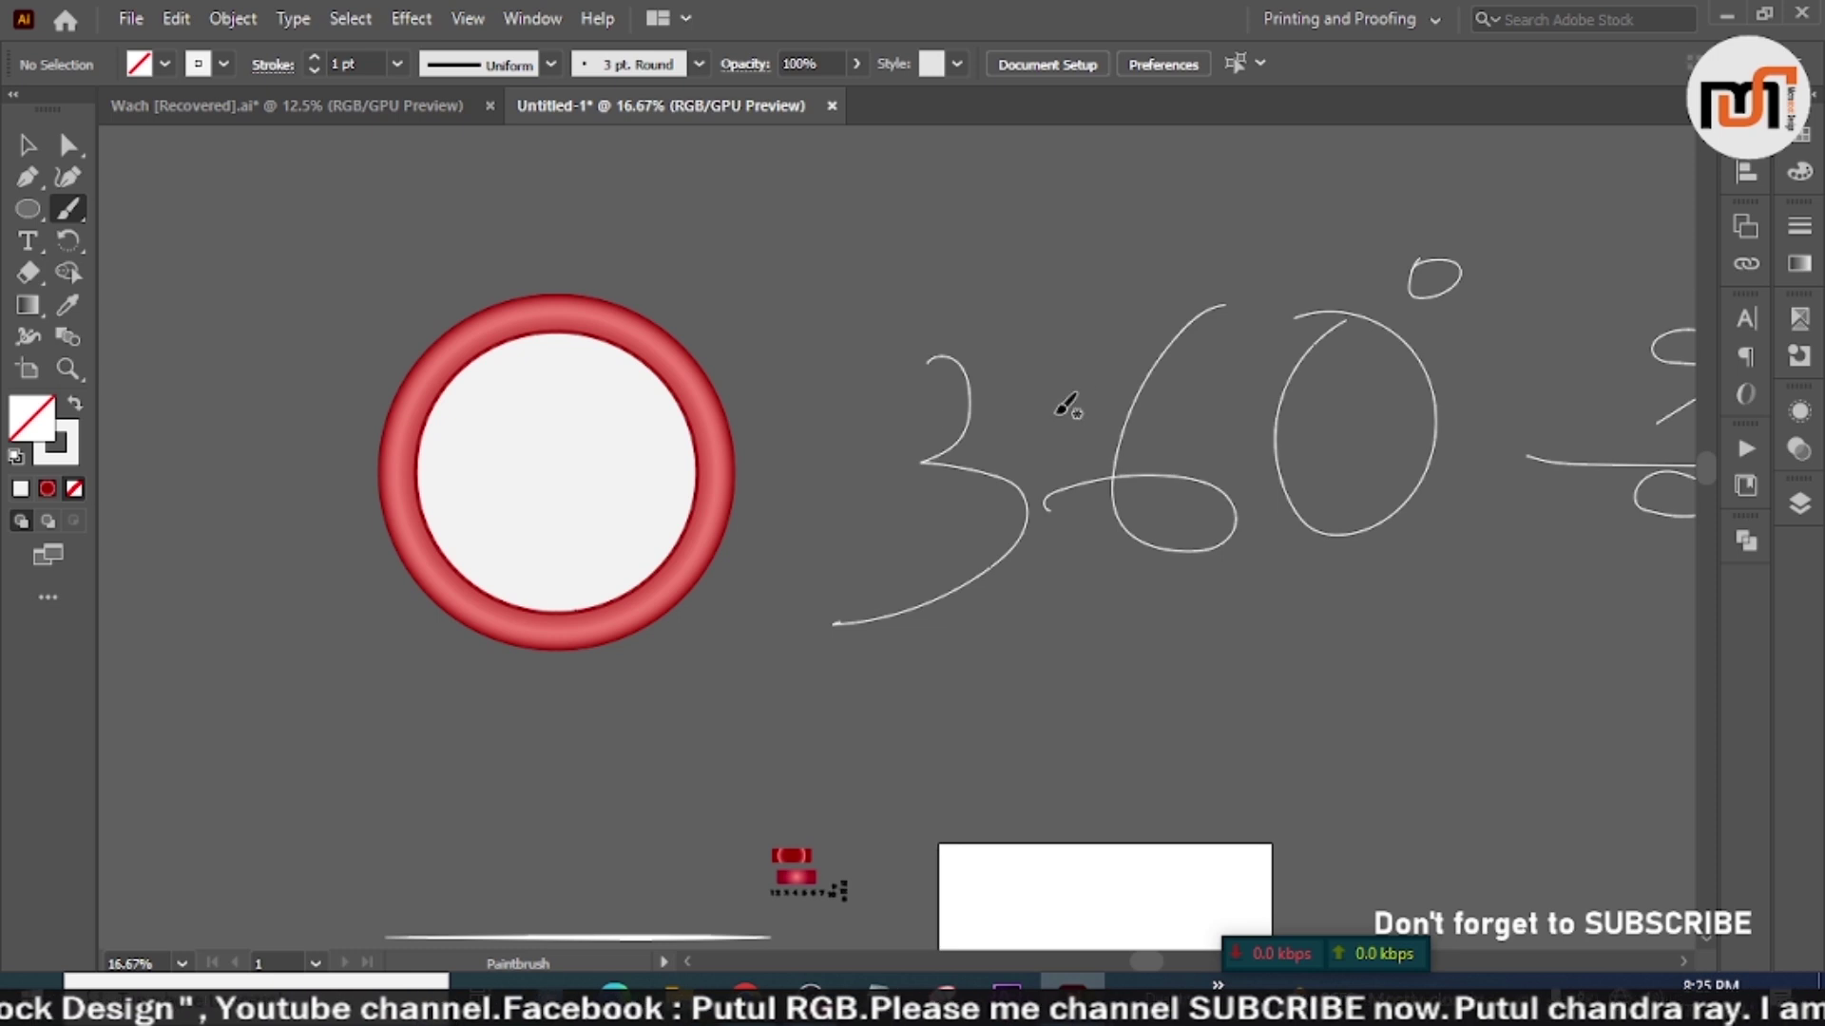
key("space")
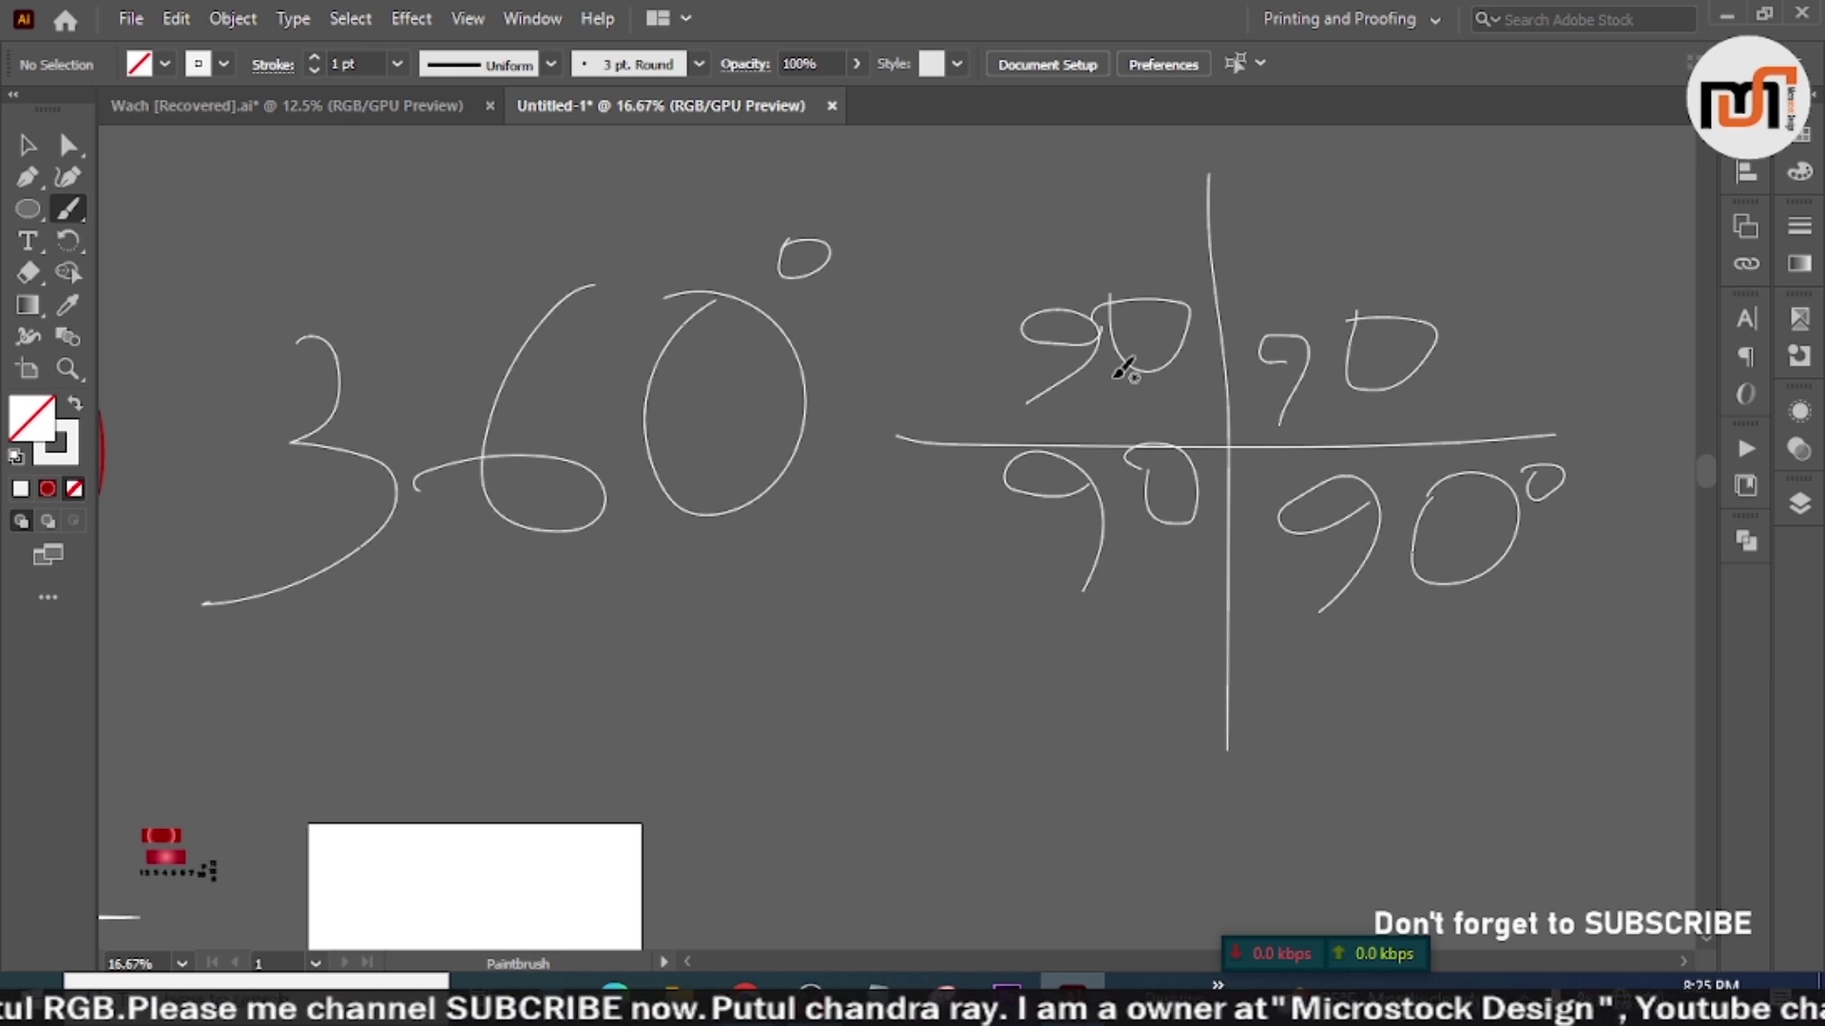
scroll(971, 718, "up", 6)
mouse_move(761, 628)
left_mouse_down()
mouse_move(1283, 399)
mouse_move(1377, 231)
left_mouse_up()
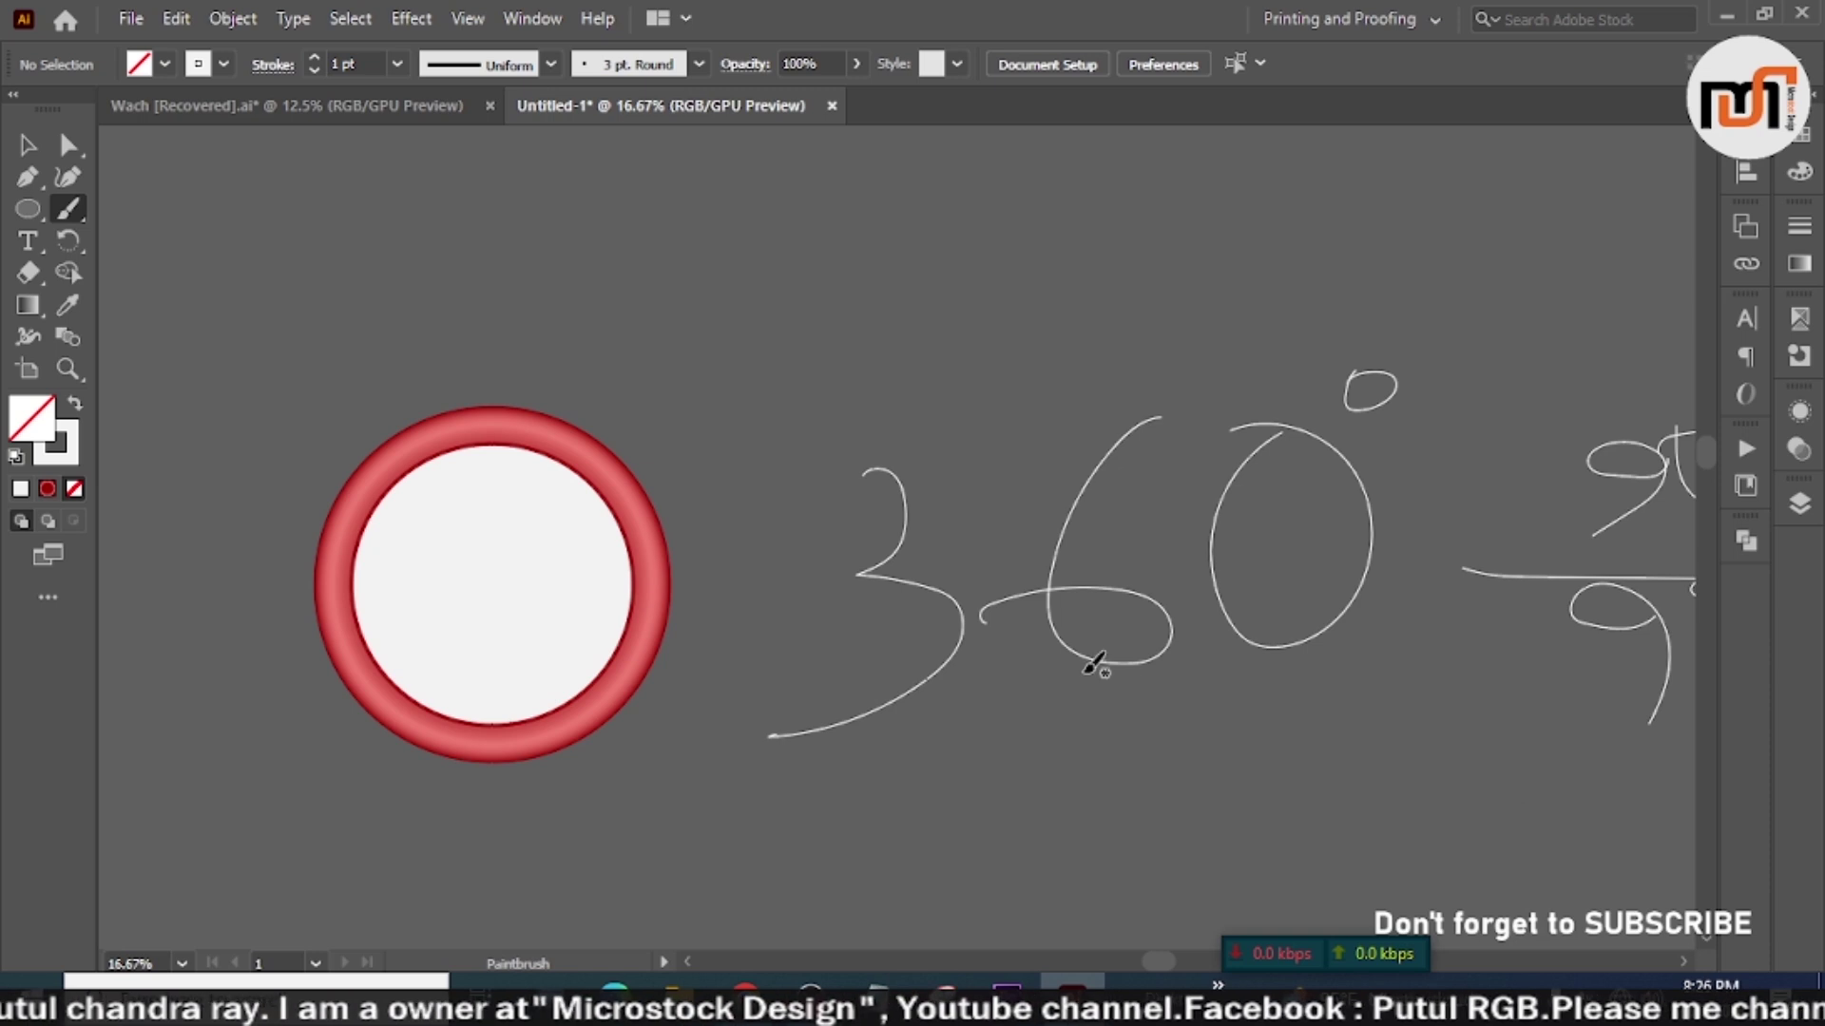
left_click_drag(1149, 408, 724, 781)
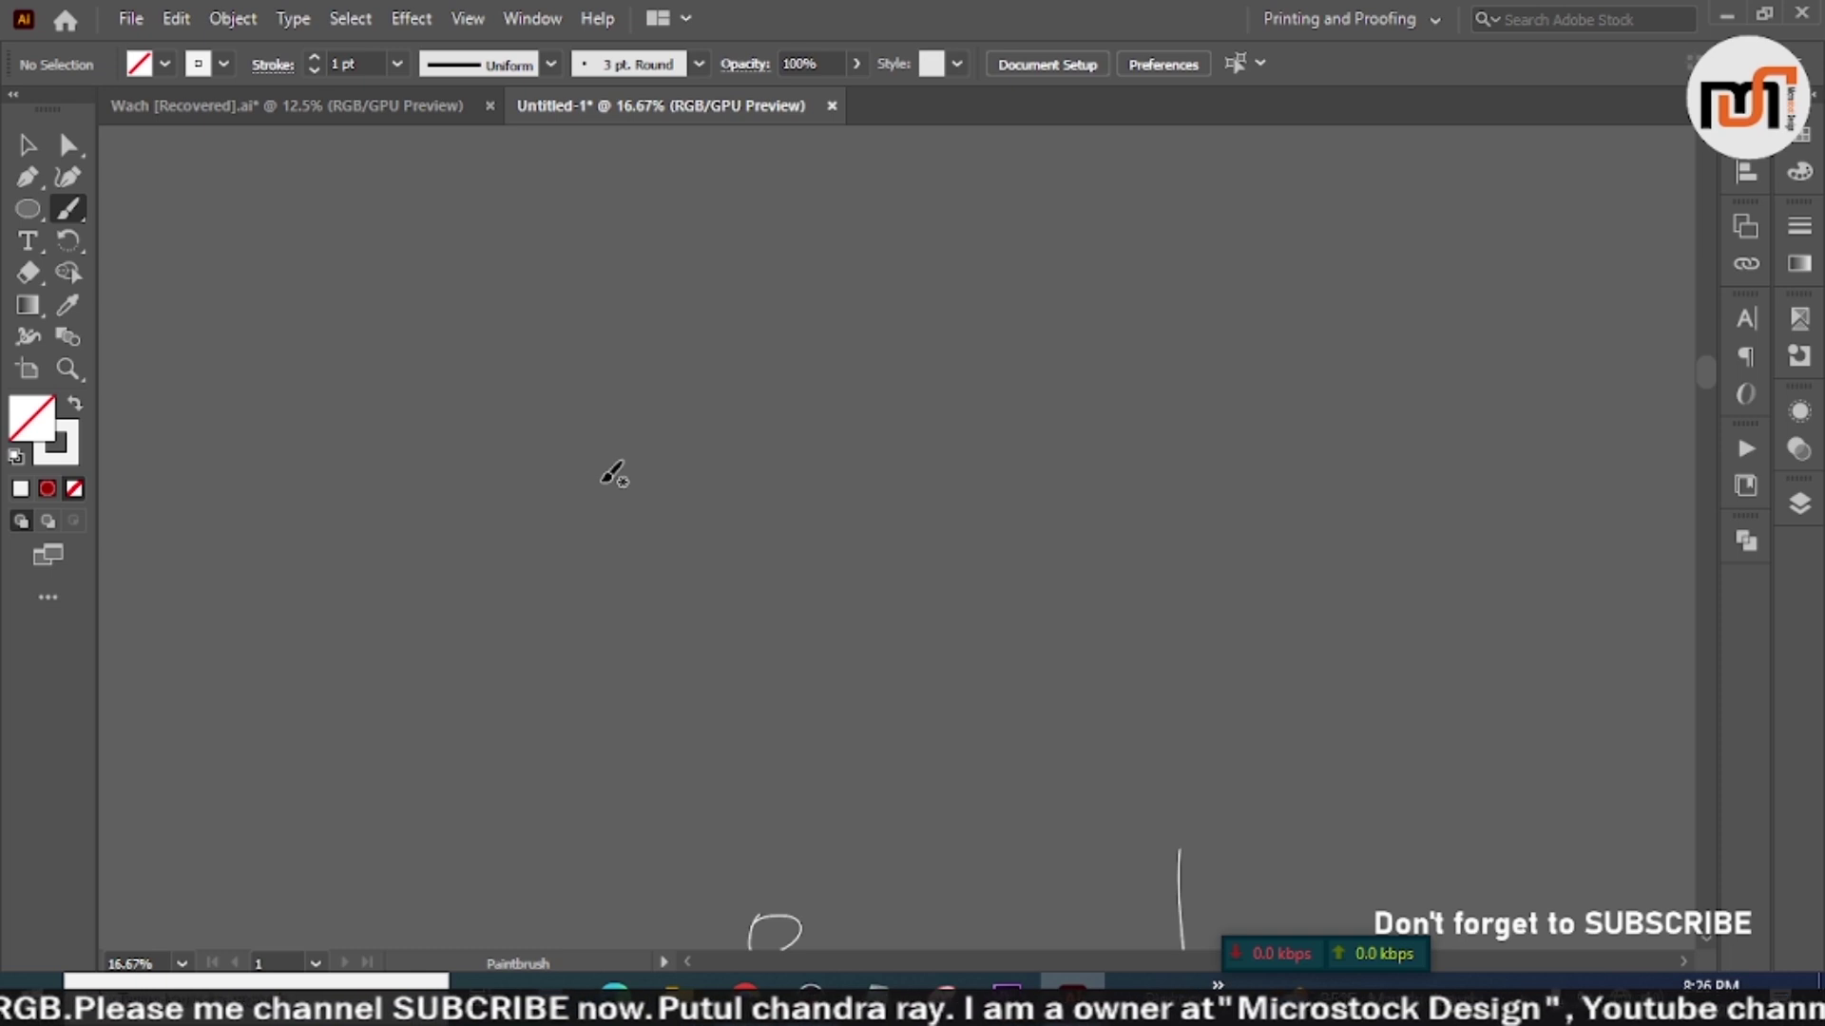
left_click_drag(587, 305, 407, 485)
mouse_move(613, 368)
left_mouse_down()
mouse_move(681, 506)
mouse_move(589, 380)
left_mouse_up()
mouse_move(709, 224)
left_mouse_down()
mouse_move(789, 294)
mouse_move(785, 572)
left_mouse_up()
mouse_move(867, 305)
left_mouse_down()
mouse_move(874, 422)
mouse_move(906, 535)
left_mouse_up()
mouse_move(1002, 330)
left_mouse_down()
mouse_move(982, 382)
mouse_move(1005, 421)
mouse_move(979, 418)
left_mouse_up()
mouse_move(1122, 297)
left_mouse_down()
mouse_move(1169, 411)
mouse_move(1031, 302)
left_mouse_up()
mouse_move(1290, 202)
left_mouse_down()
mouse_move(1263, 232)
mouse_move(1397, 558)
mouse_move(1383, 564)
left_mouse_up()
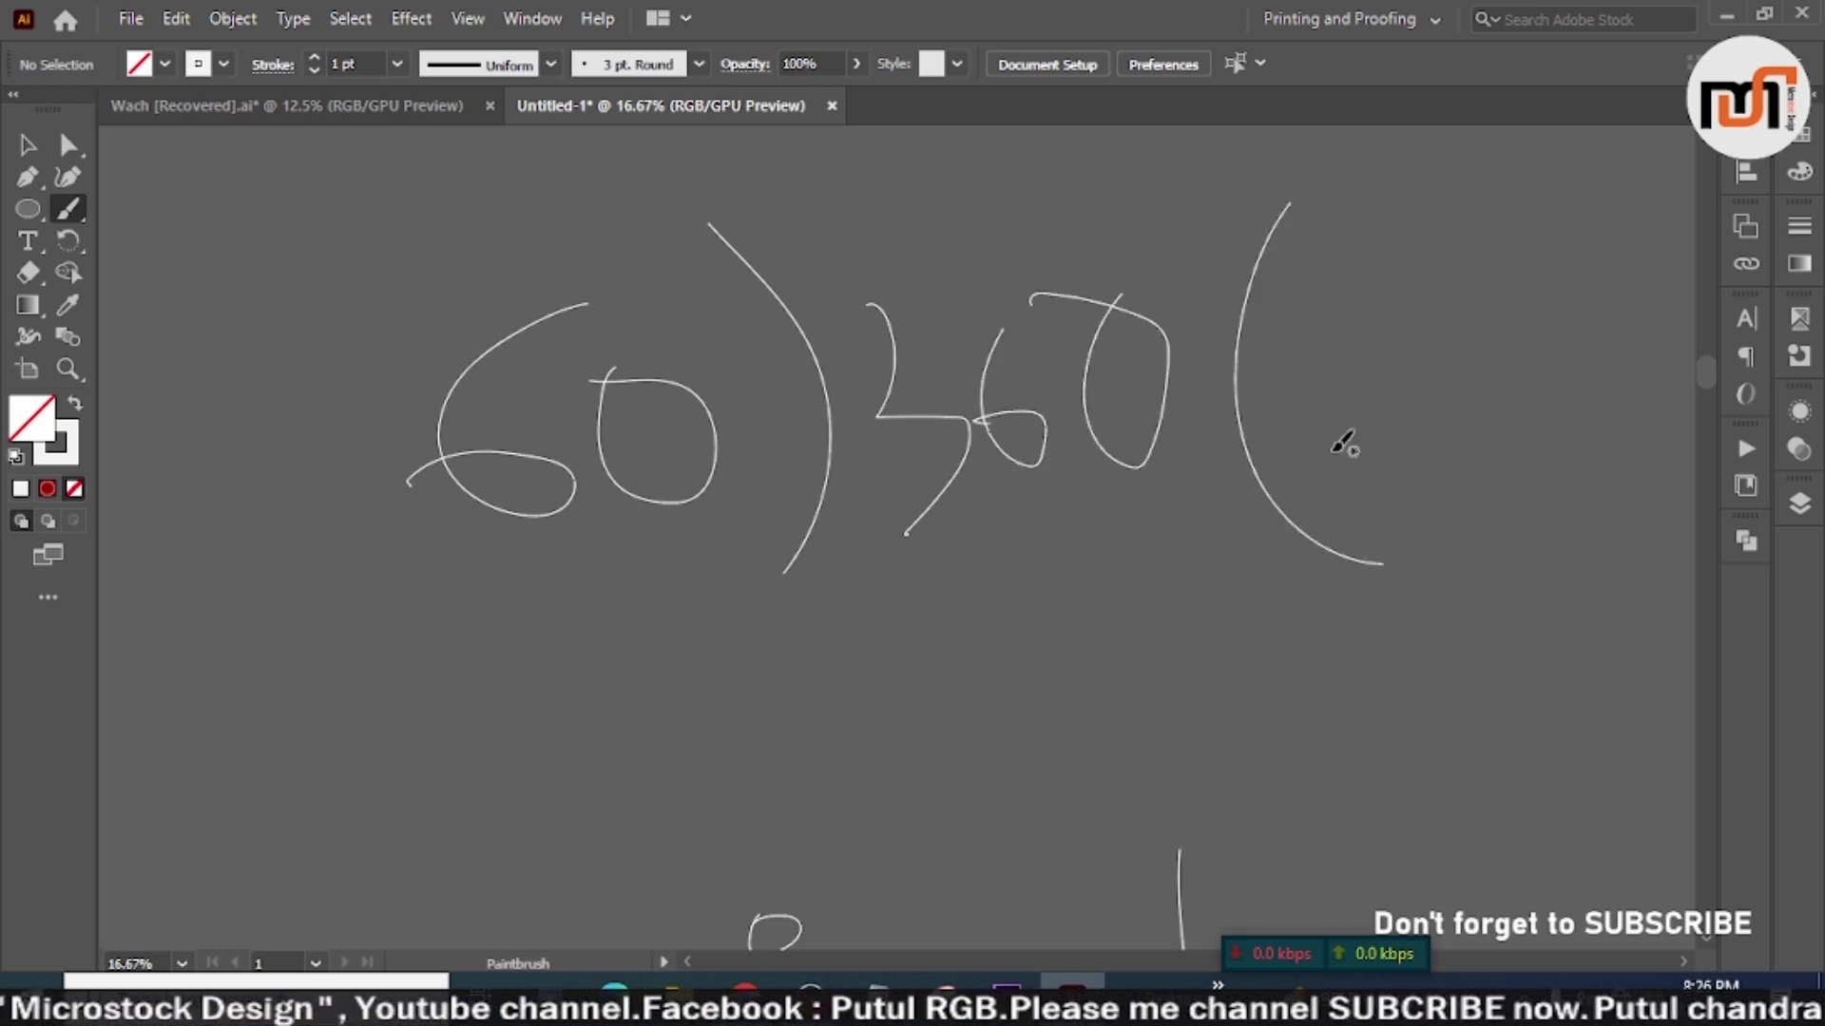
Step: Strike out the final zeros of 60 and 360, and write the quotient 6, the product 36 and the remainder 0
left_click_drag(711, 331, 647, 532)
left_click_drag(1188, 269, 1070, 469)
mouse_move(1416, 306)
left_mouse_down()
mouse_move(1368, 453)
mouse_move(1287, 411)
left_mouse_up()
mouse_move(900, 595)
left_mouse_down()
mouse_move(946, 627)
mouse_move(851, 739)
left_mouse_up()
mouse_move(1035, 527)
left_mouse_down()
mouse_move(1086, 622)
mouse_move(946, 618)
left_mouse_up()
left_click_drag(831, 799, 1223, 620)
mouse_move(1118, 722)
left_mouse_down()
mouse_move(1160, 693)
mouse_move(1093, 705)
left_mouse_up()
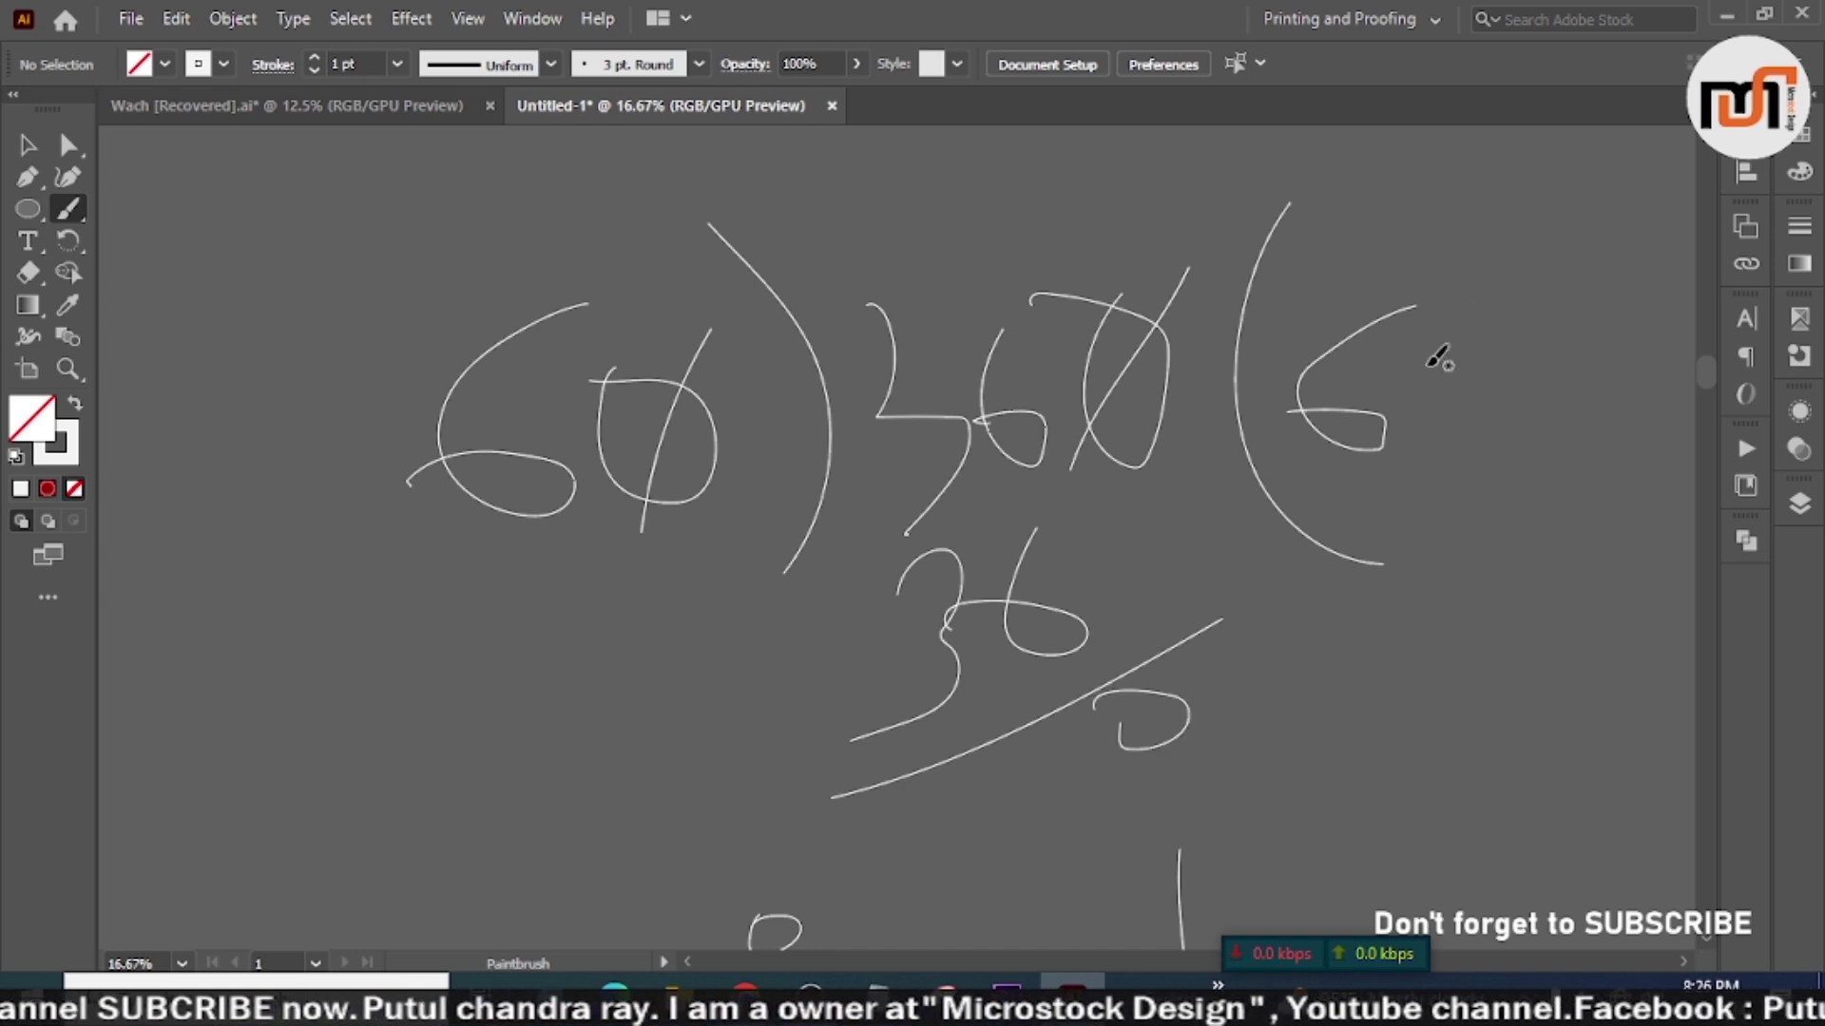
Step: Move the clock circles together up and away from the handwritten notes, and deselect them
scroll(1203, 291, "down", 3)
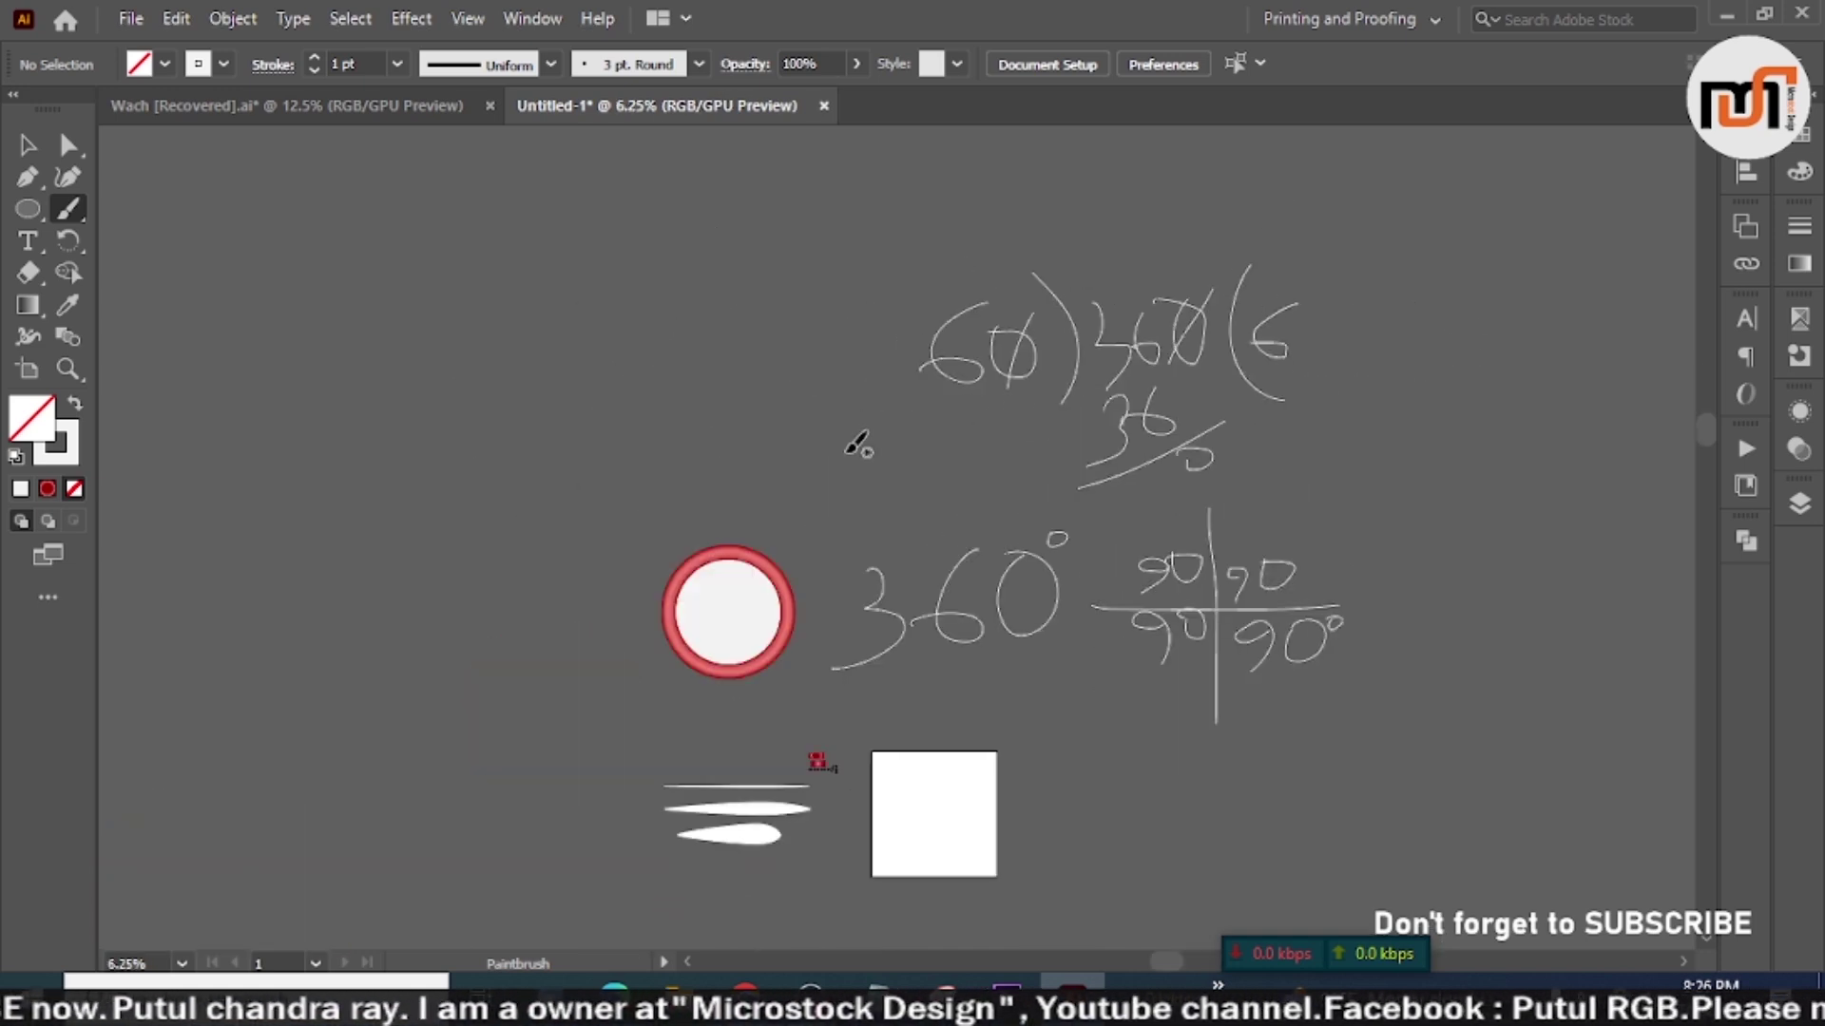
key("v")
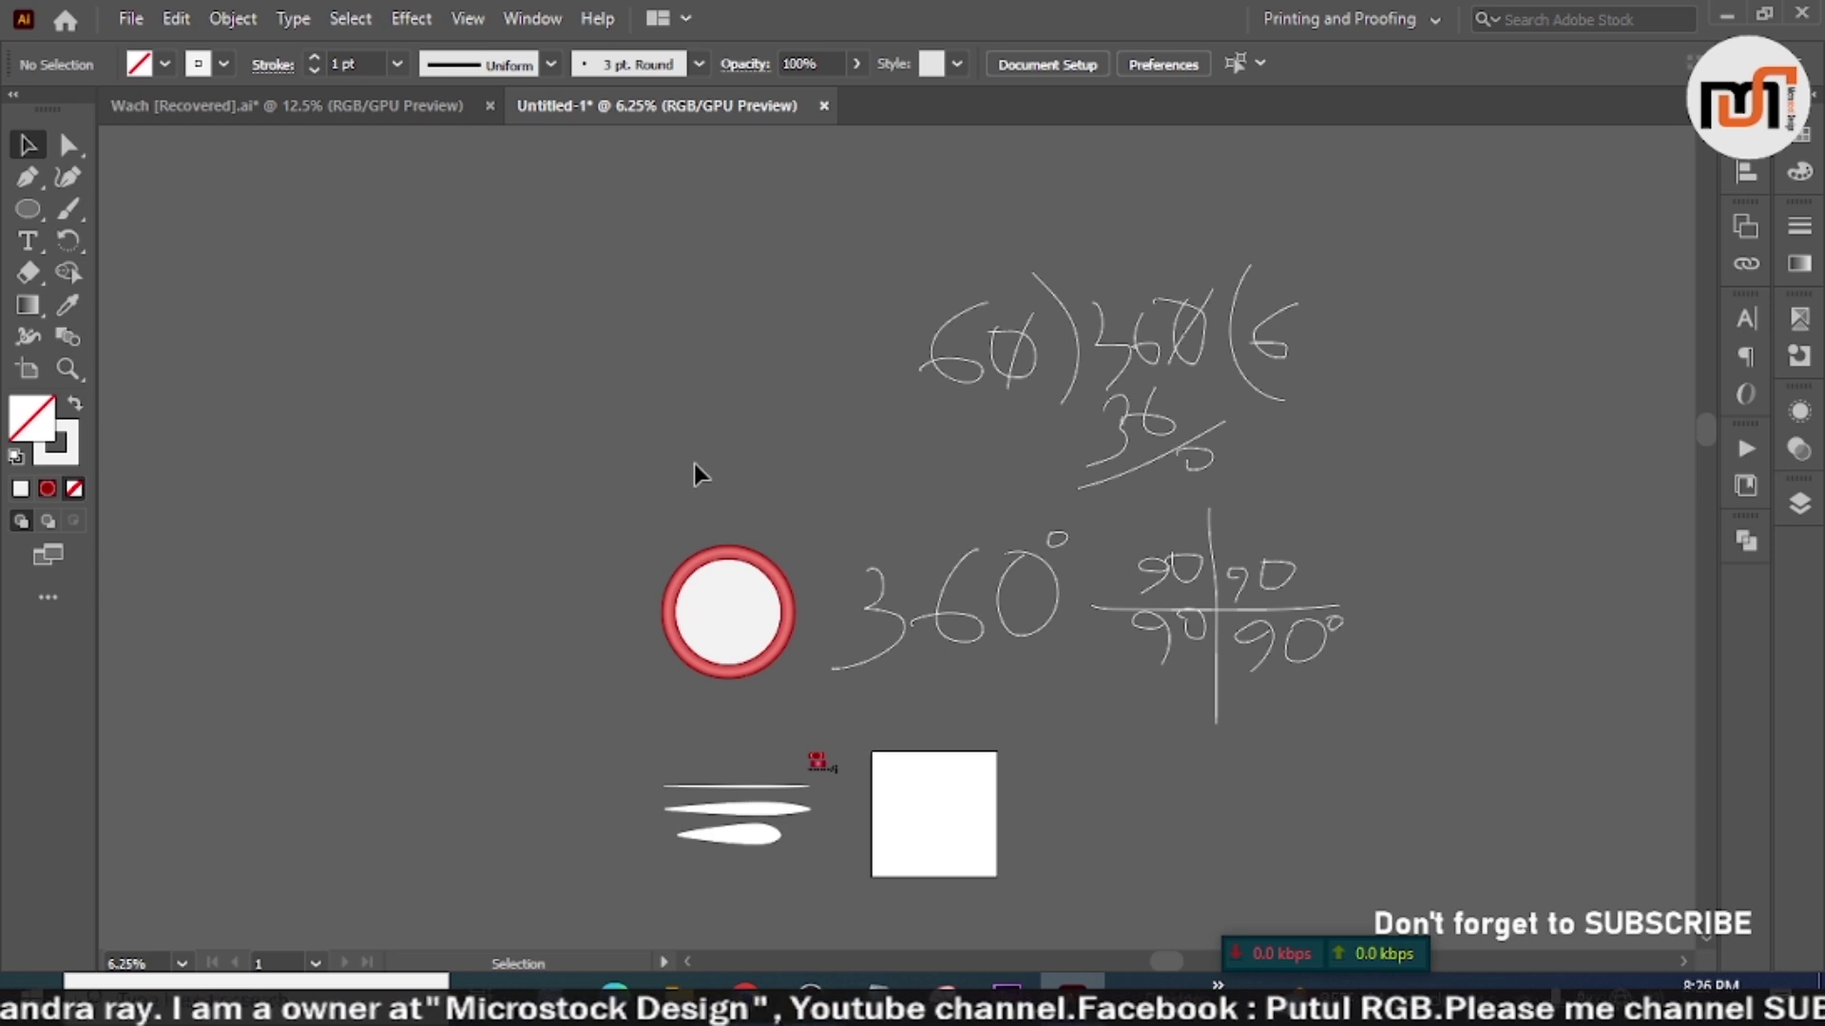
left_click_drag(728, 647, 405, 374)
left_click_drag(560, 335, 985, 448)
left_click(984, 448)
Step: Switch to the Automation workspace and activate the Line Segment tool
scroll(880, 439, "up", 2)
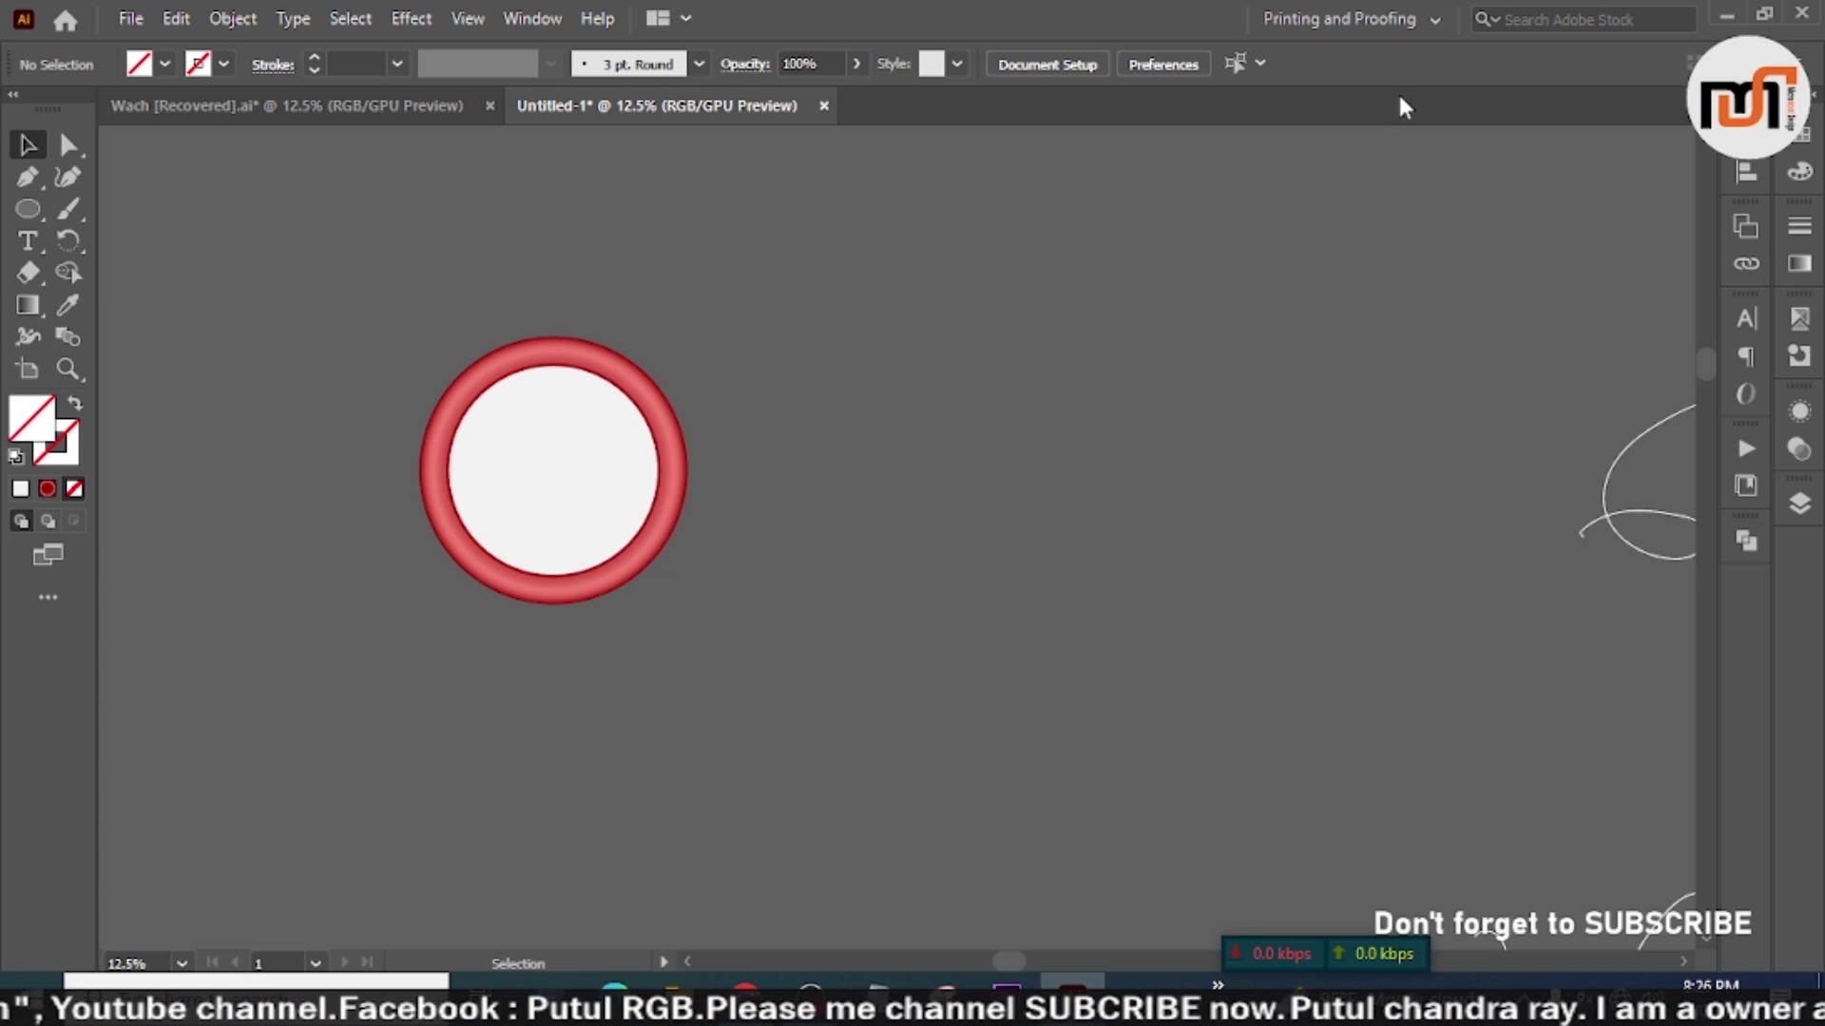
left_click(1434, 21)
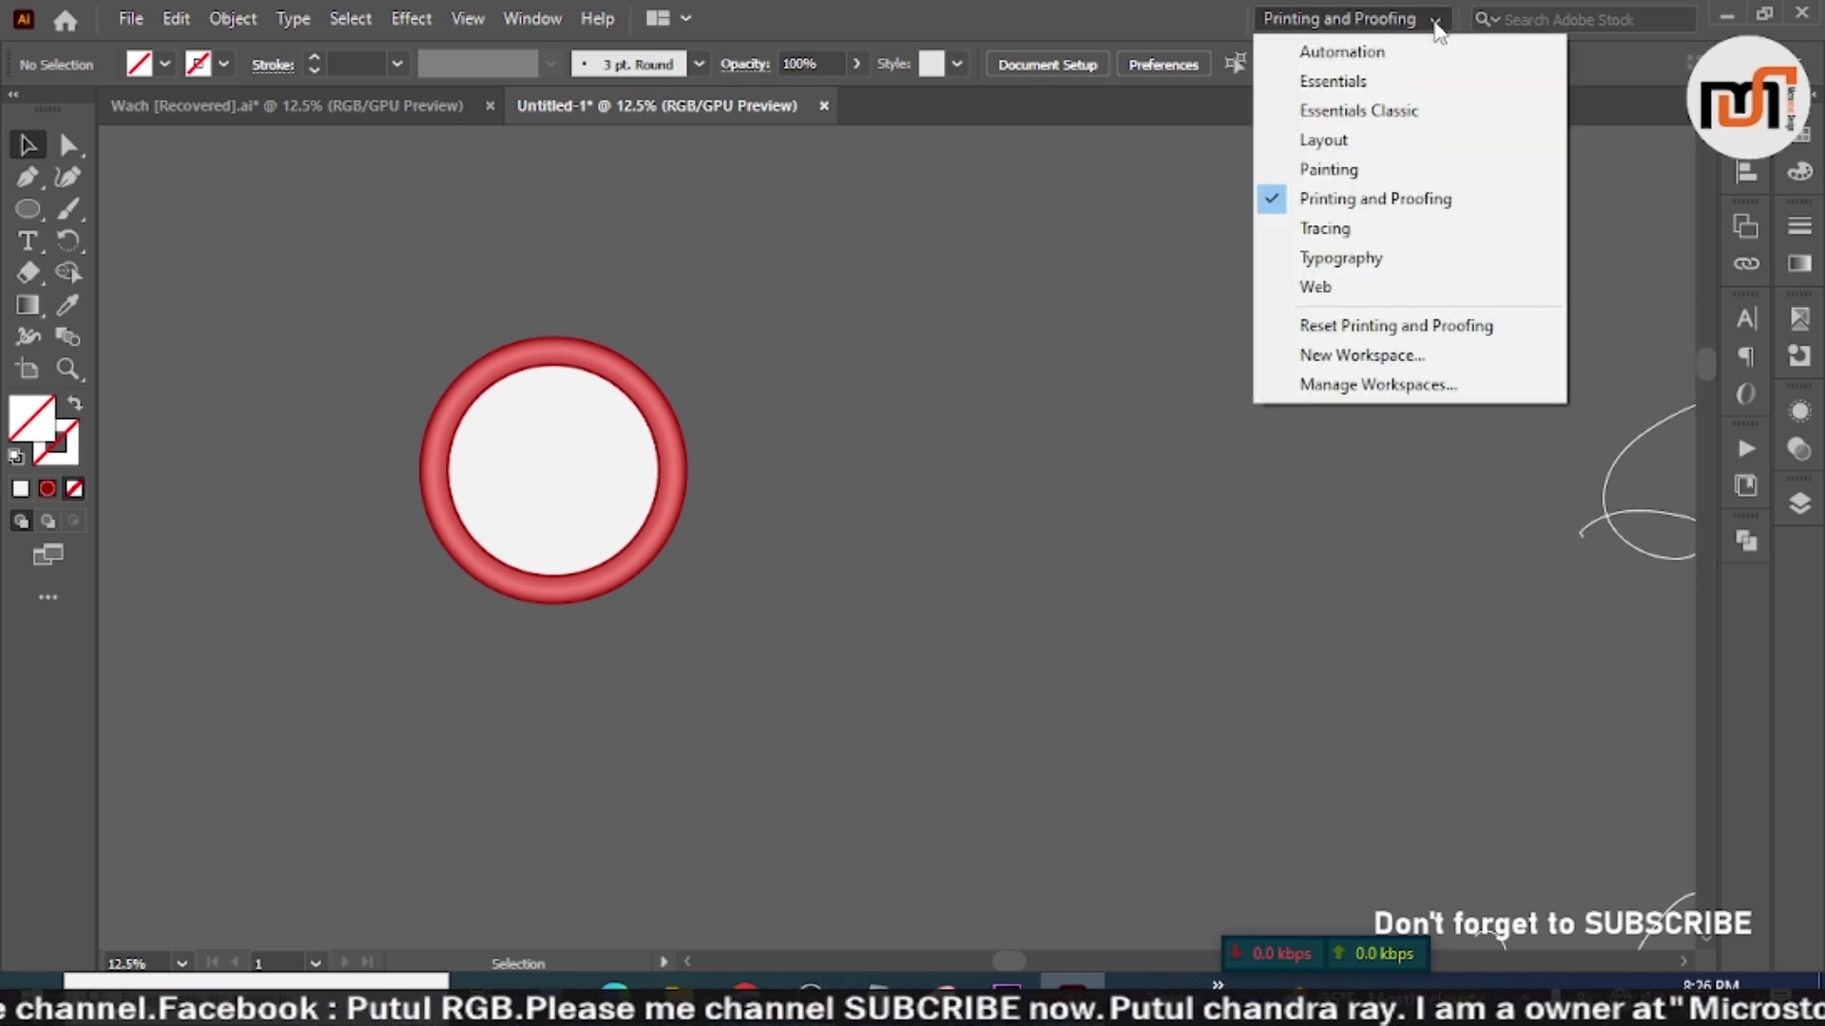
left_click(1346, 57)
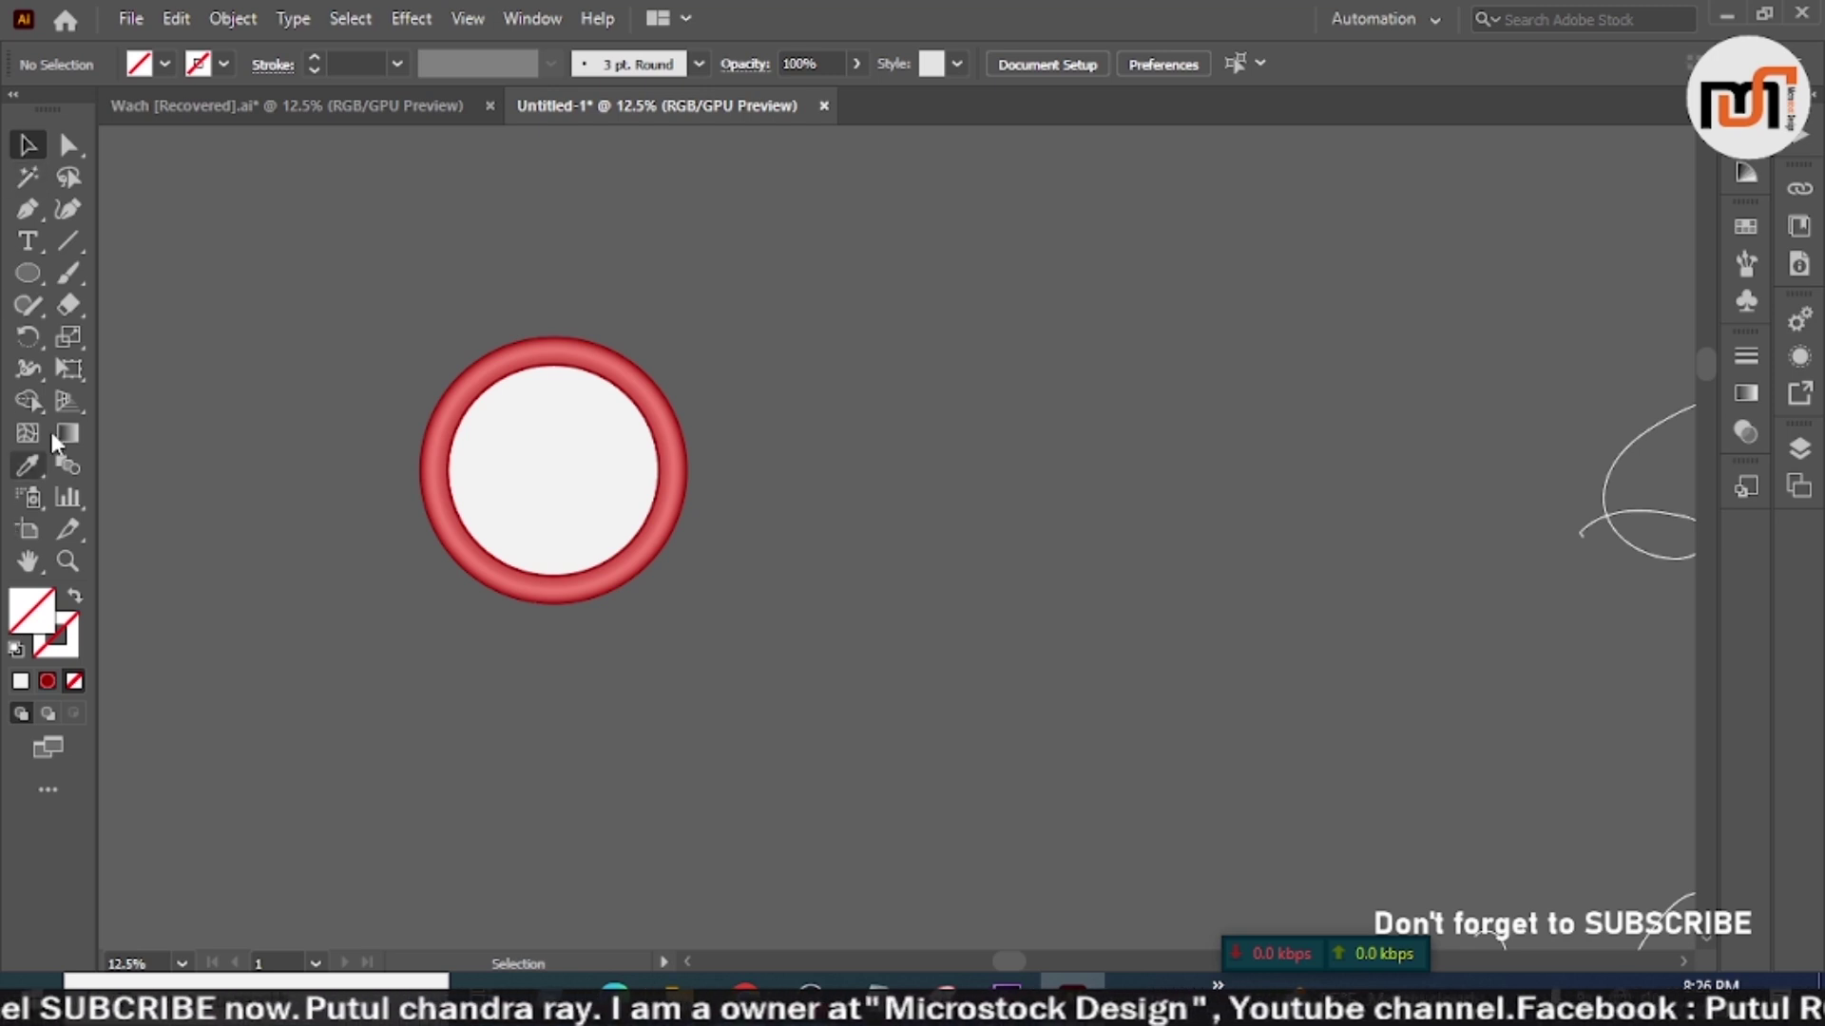
left_click(69, 249)
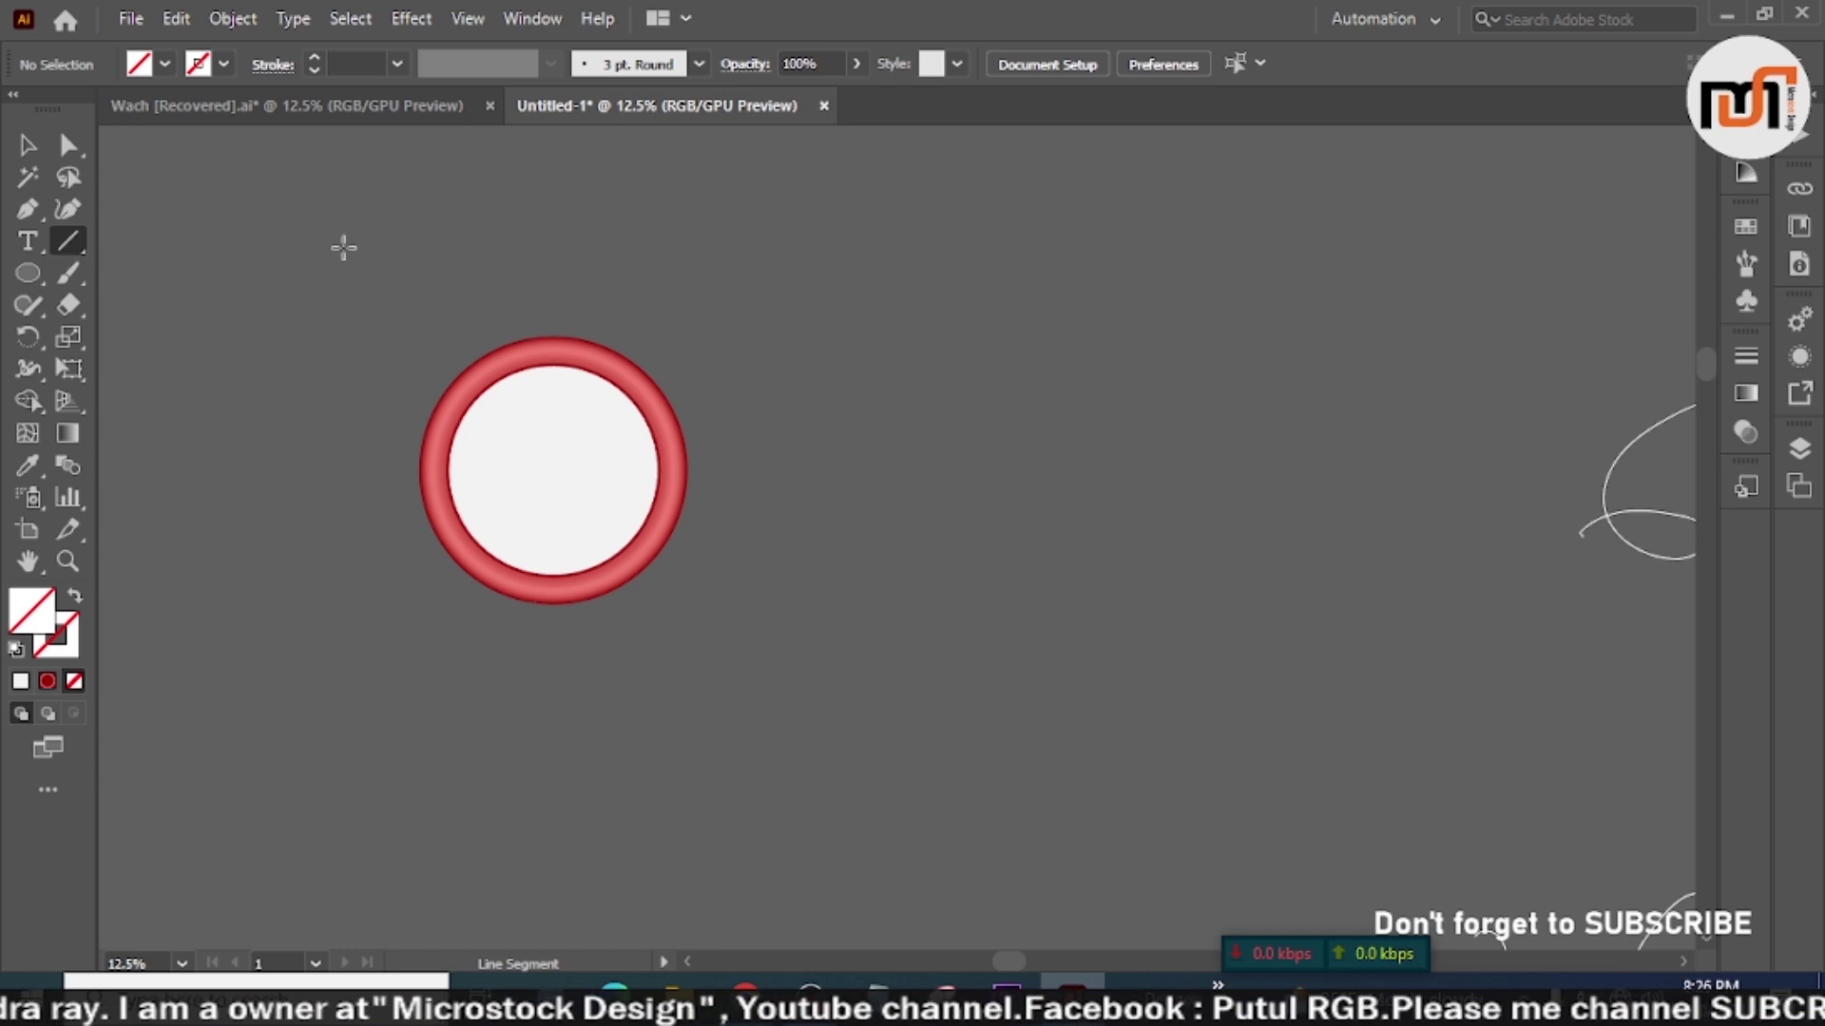
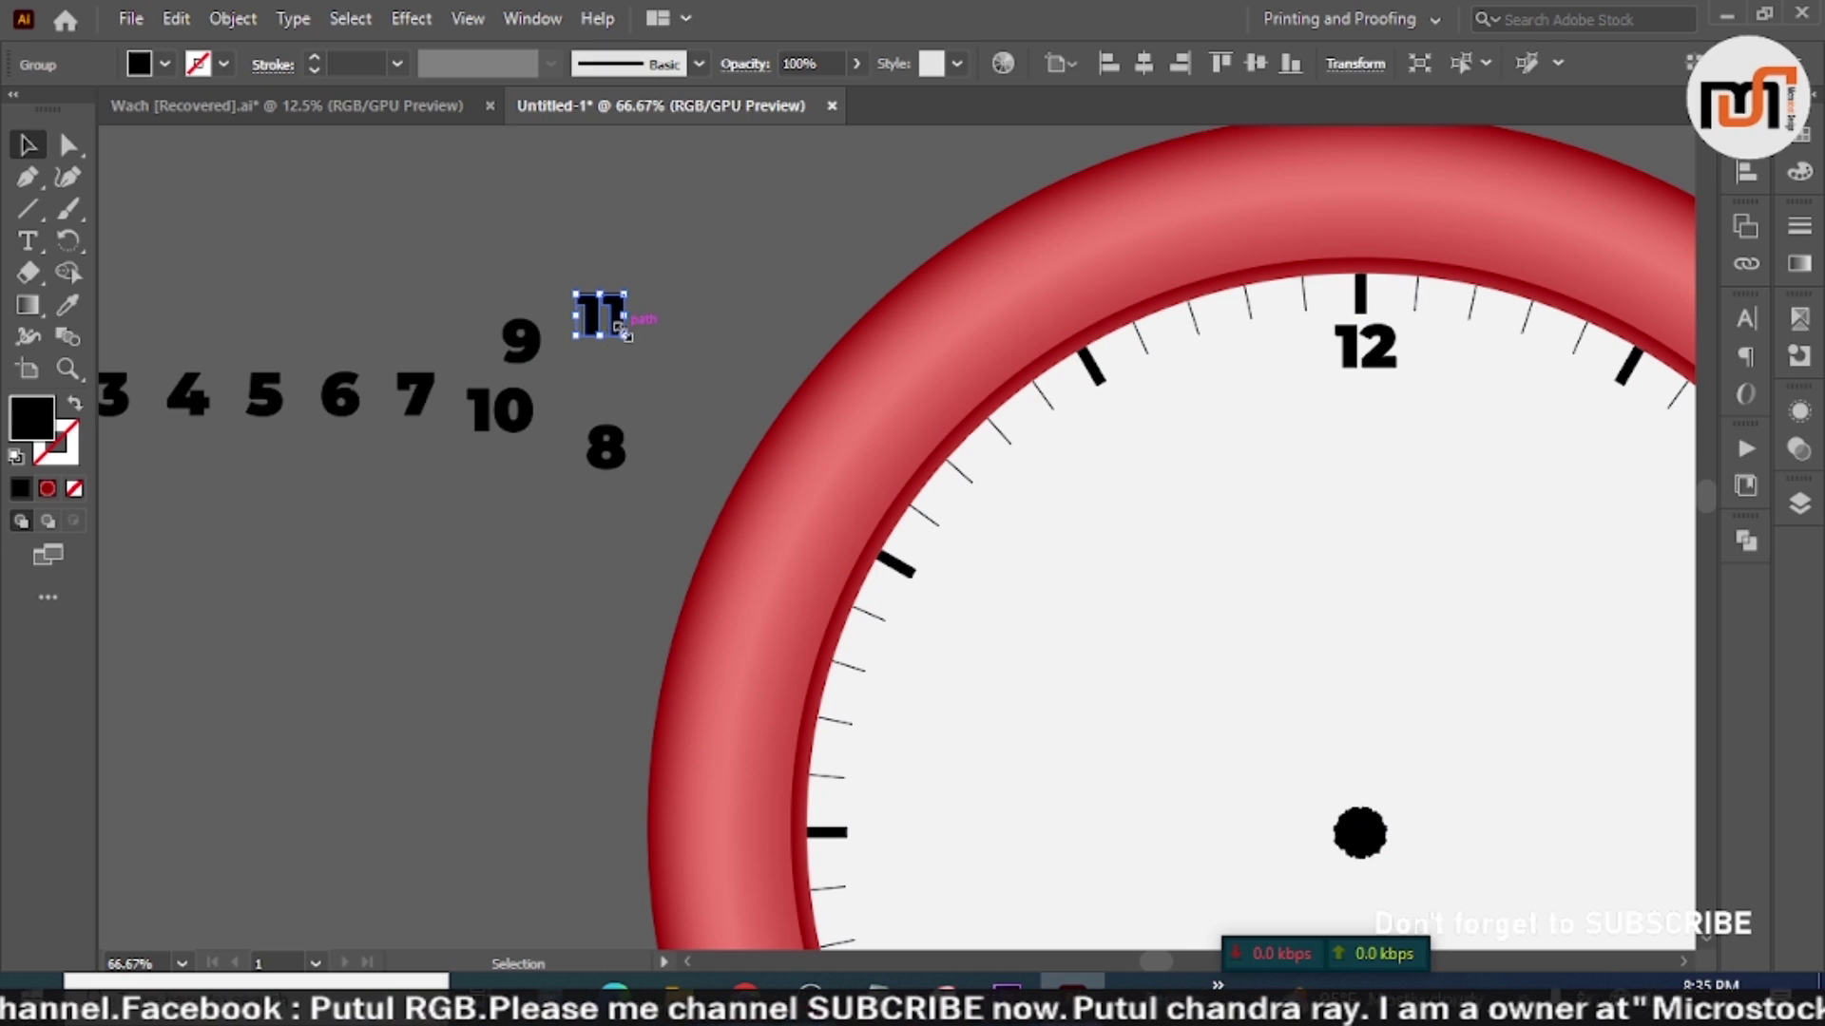
Step: Place the numerals 11, 10, 9, 8 and 7 just inside their matching hour marks on the clock face
left_click_drag(599, 324, 1110, 414)
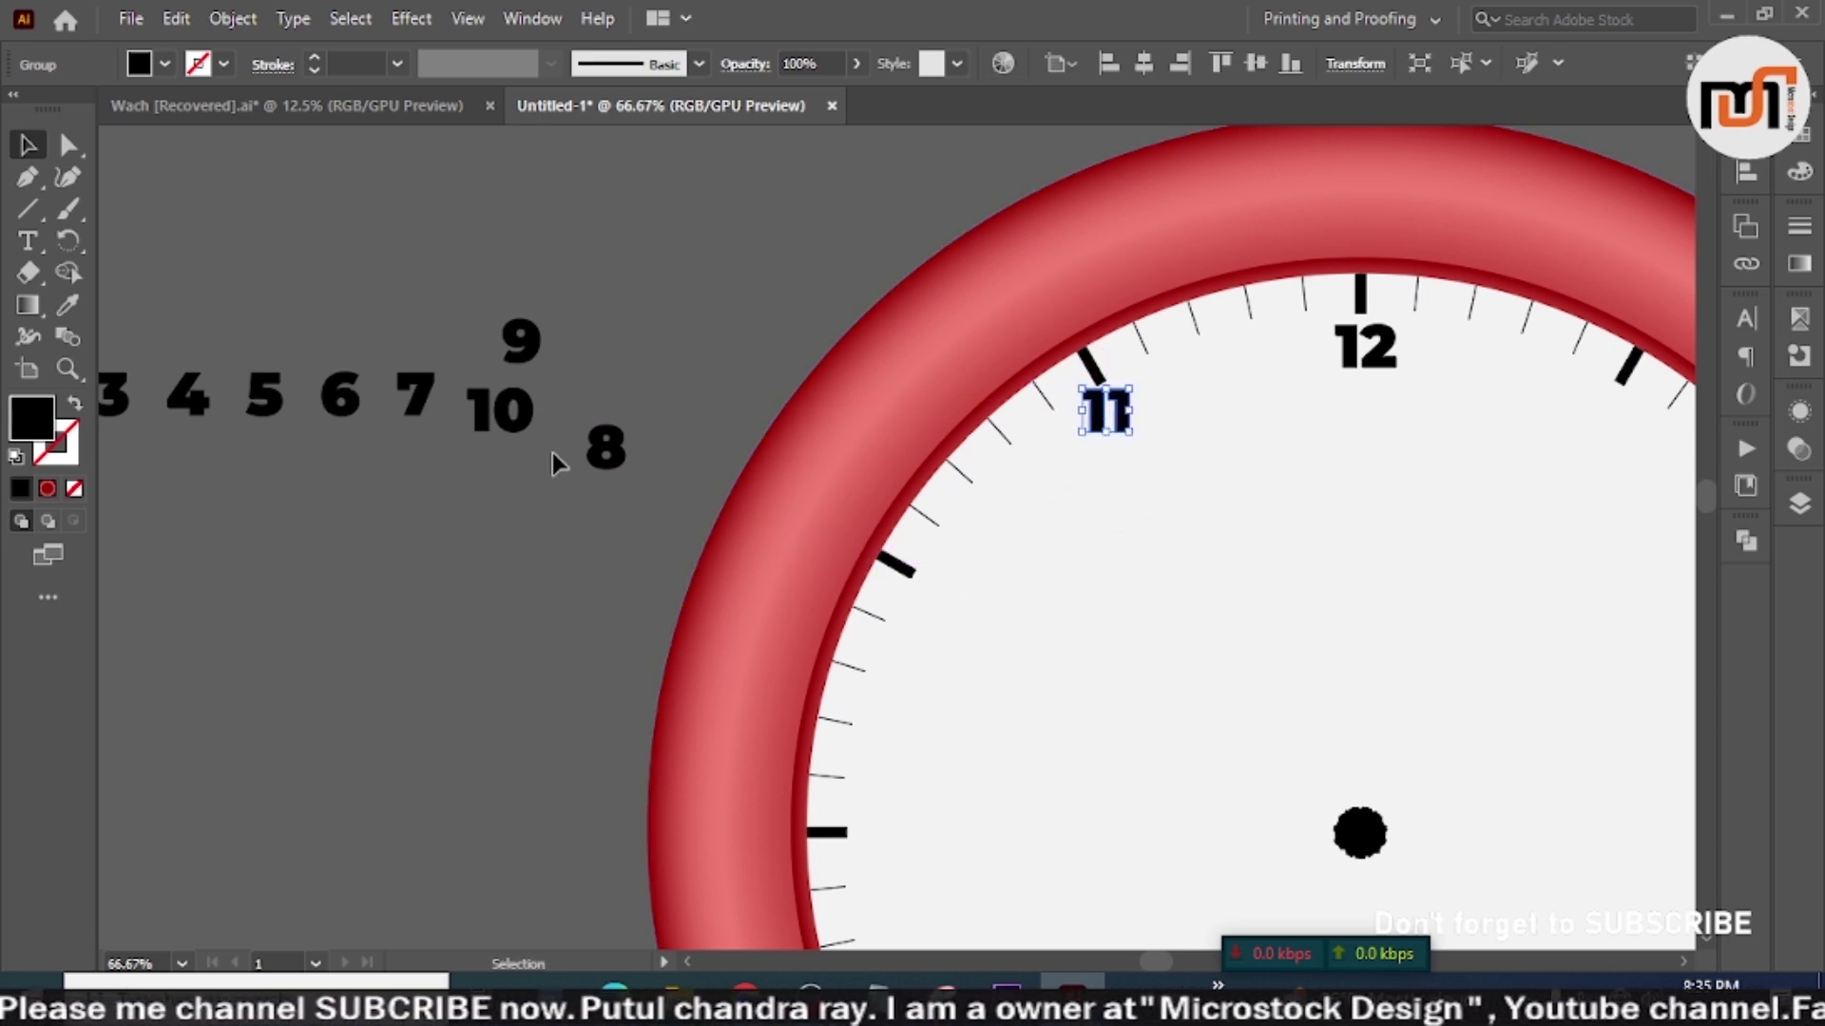
left_click_drag(518, 416, 963, 597)
left_click_drag(519, 354, 871, 835)
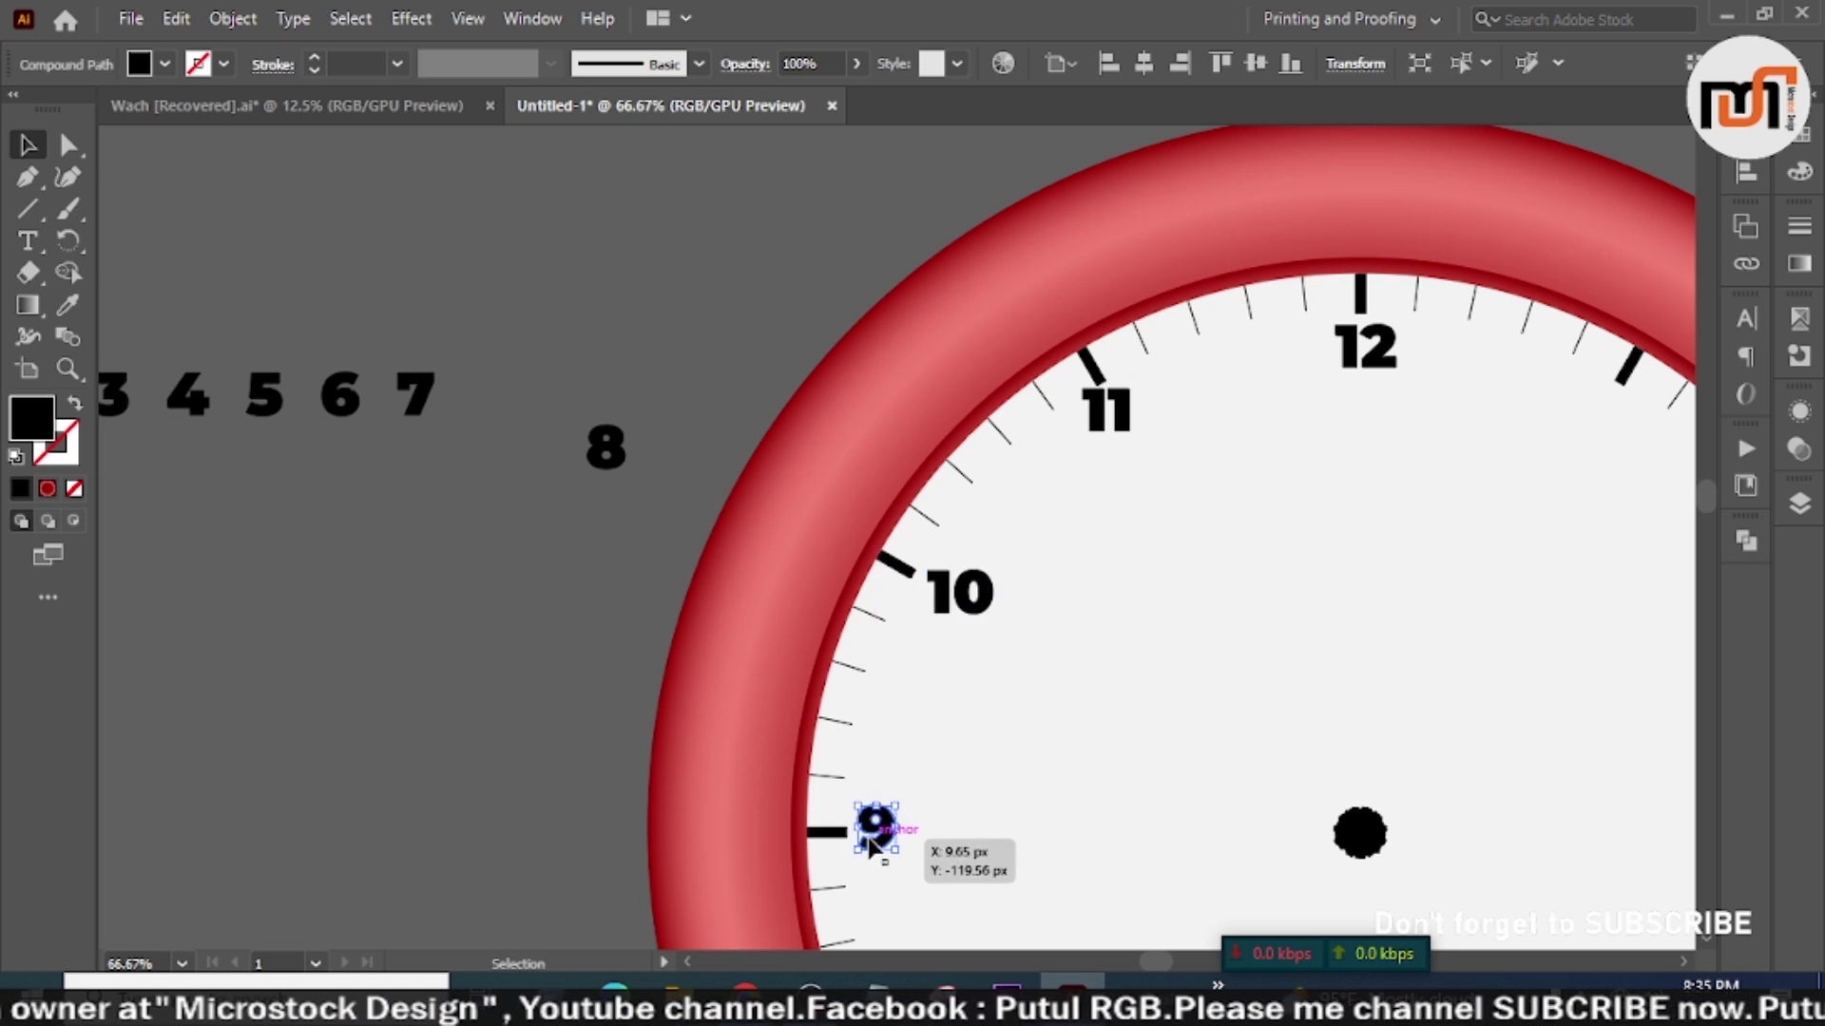
scroll(557, 391, "down", 2)
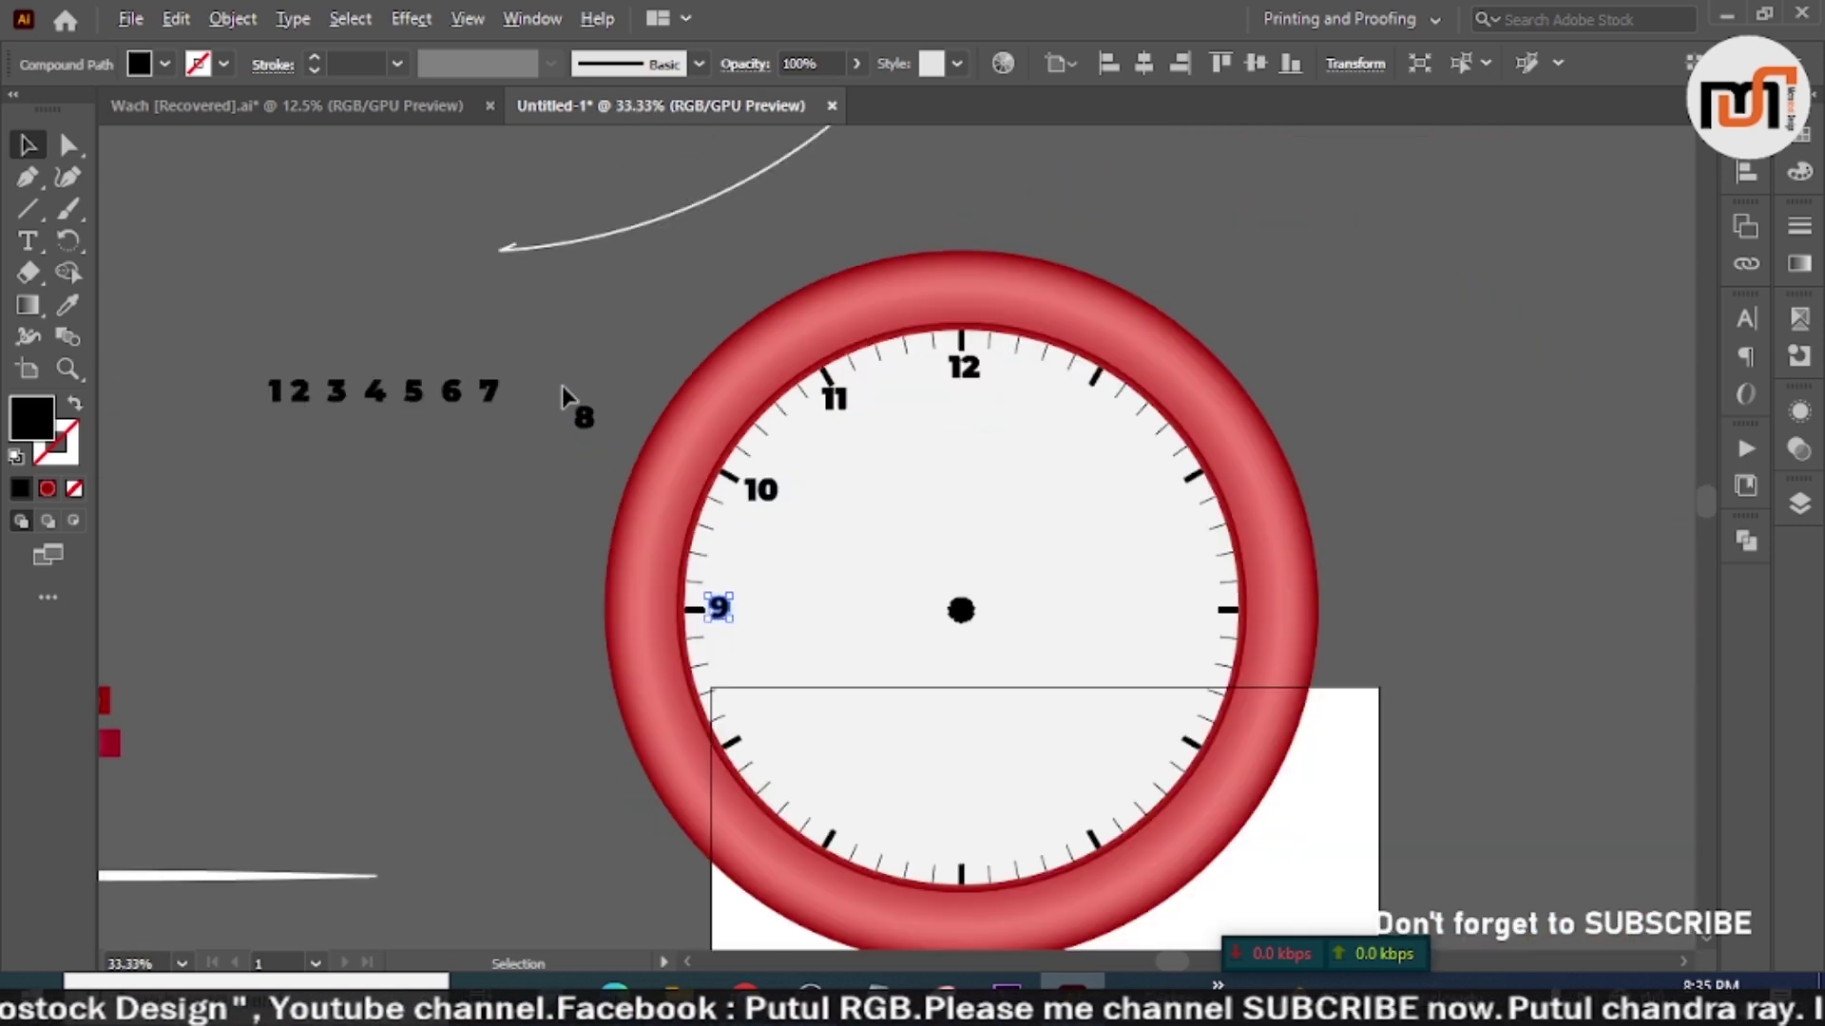
left_click_drag(578, 420, 751, 736)
left_click(468, 685)
left_click_drag(487, 394, 837, 808)
Step: Place the numerals 6, 5, 4, 3, 2 and 1 just inside their matching hour marks and deselect
left_click_drag(458, 413, 962, 841)
left_click_drag(403, 404, 1169, 733)
left_click_drag(354, 392, 1214, 616)
left_click_drag(304, 402, 1177, 497)
left_click_drag(277, 380, 1079, 391)
left_click(1370, 357)
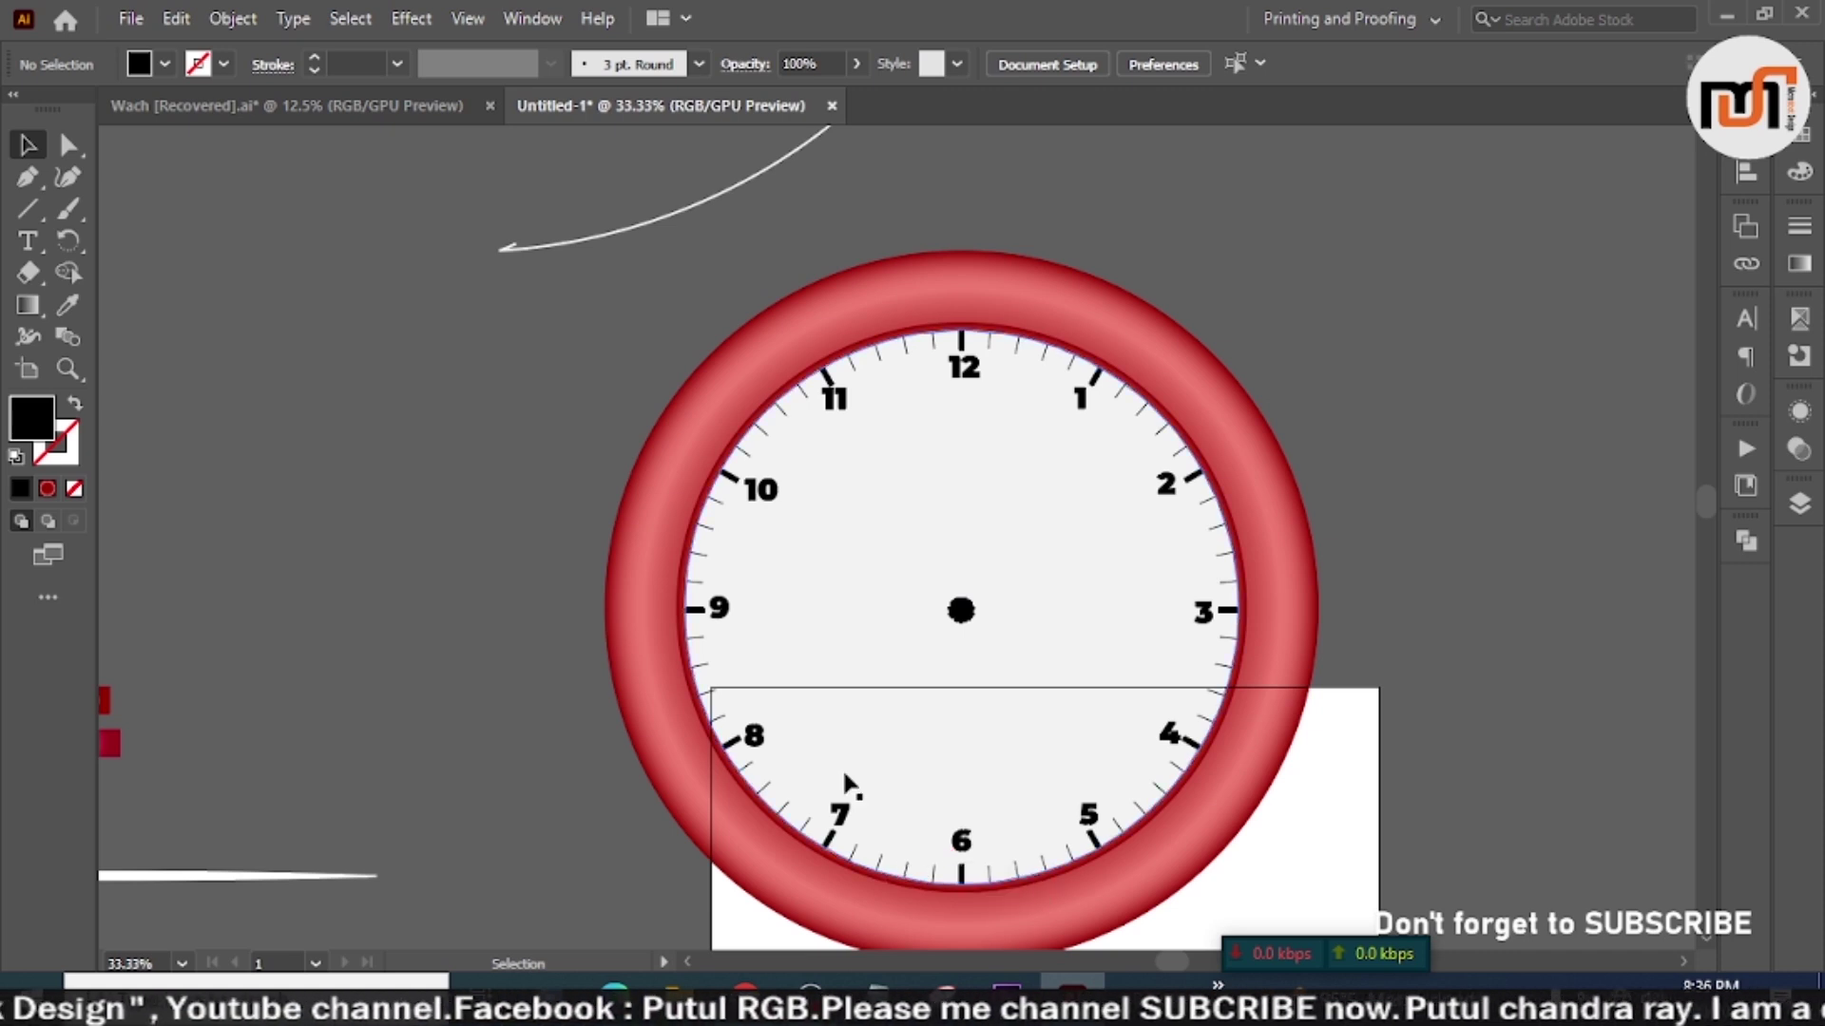
Step: Fill the three tapered white hand shapes with a dark gray swatch and deselect them
scroll(955, 484, "down", 1)
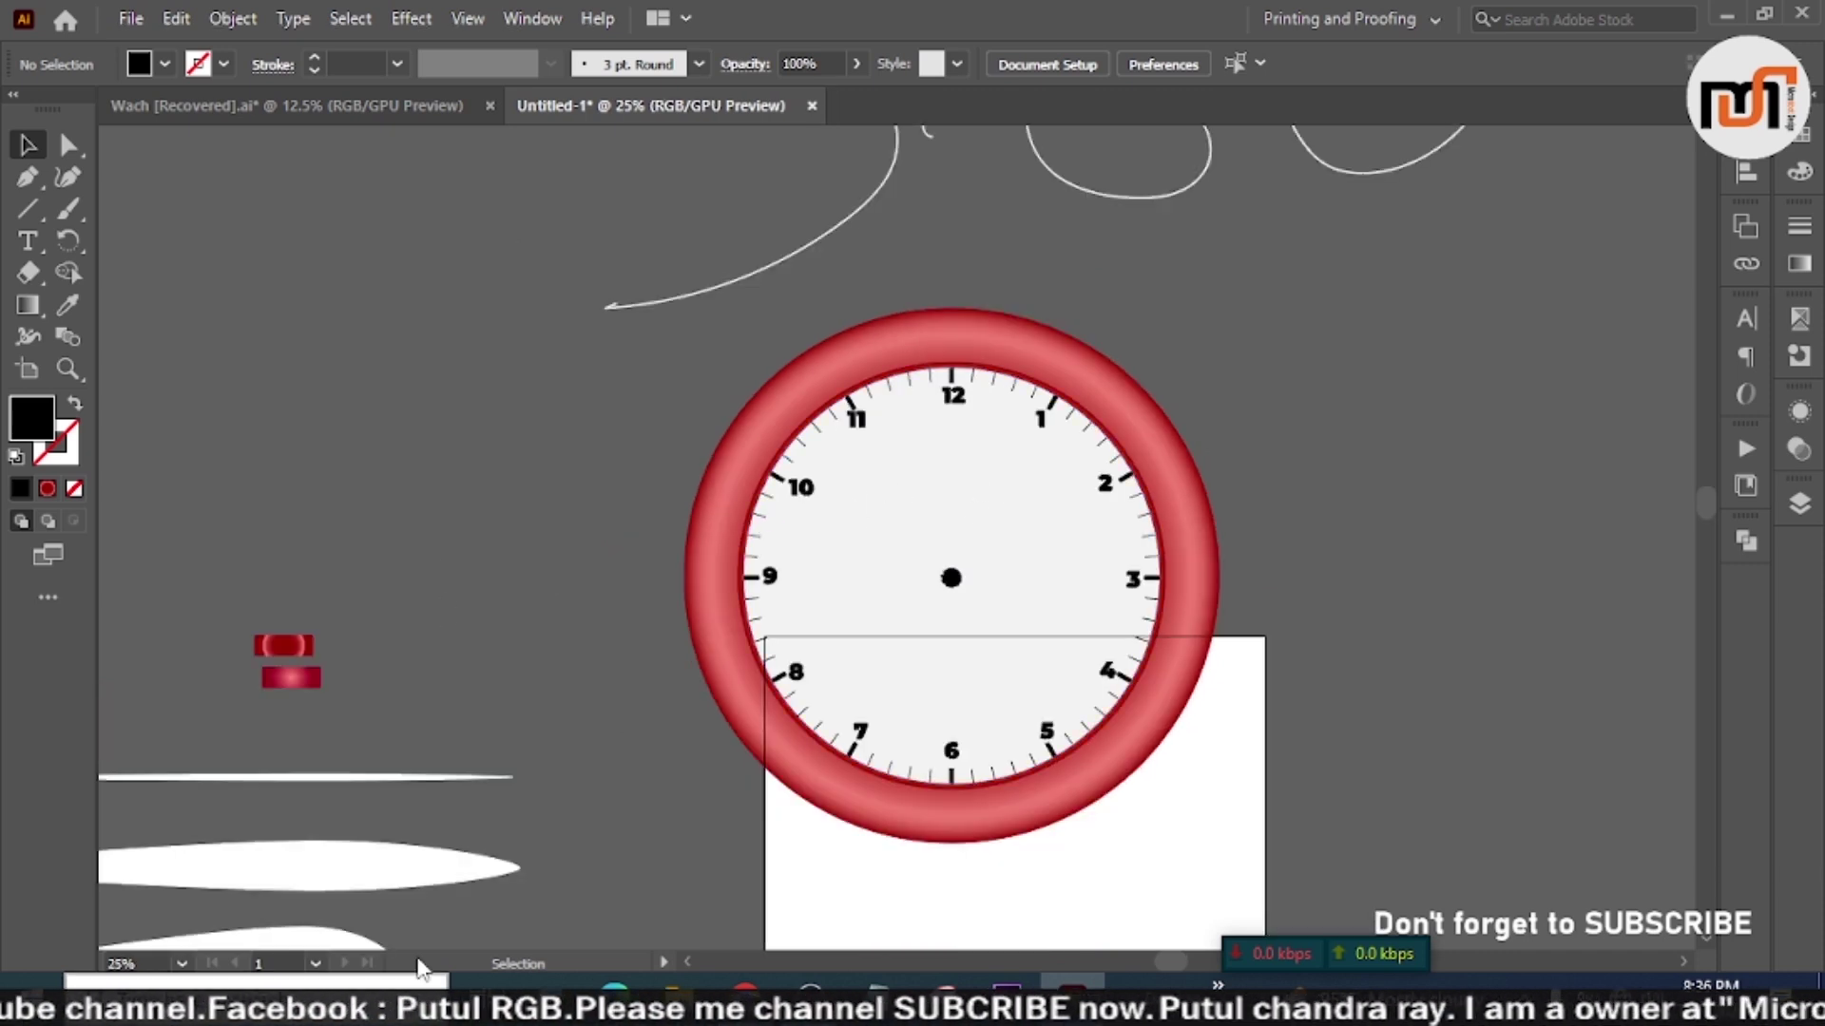
scroll(527, 760, "down", 3)
left_click_drag(289, 926, 333, 916)
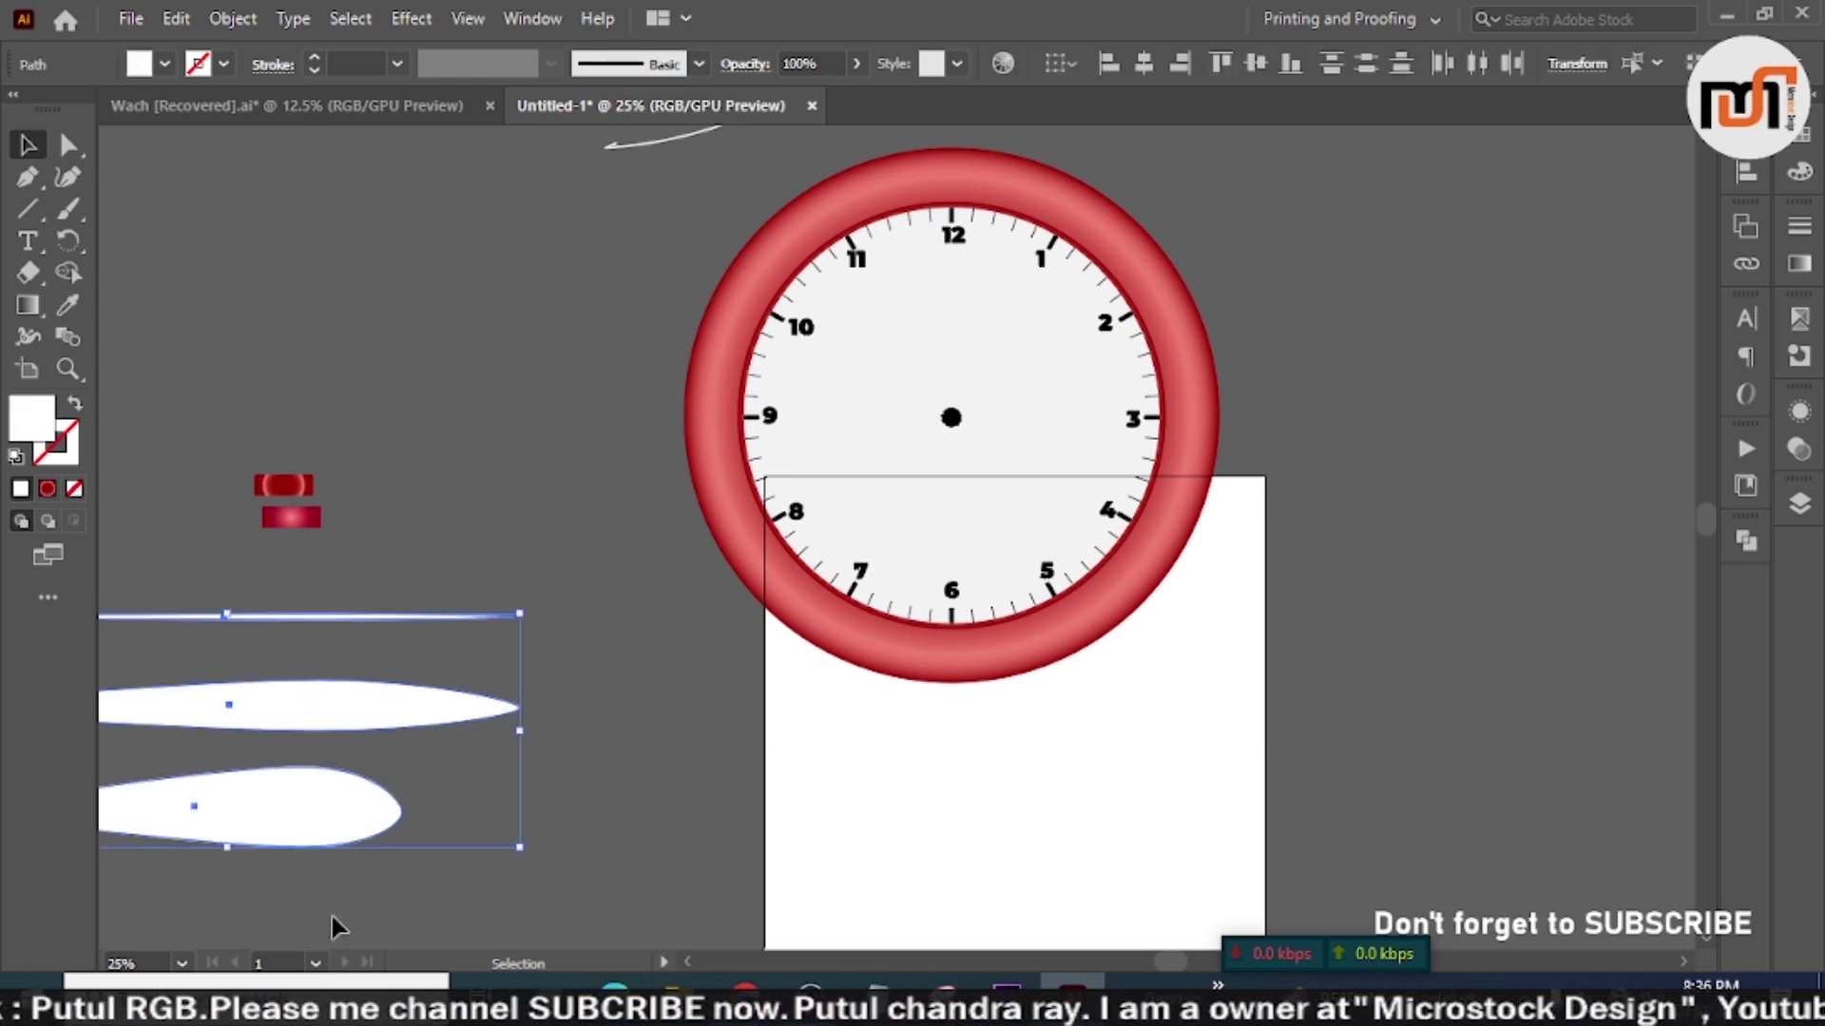
left_click(168, 66)
left_click(93, 186)
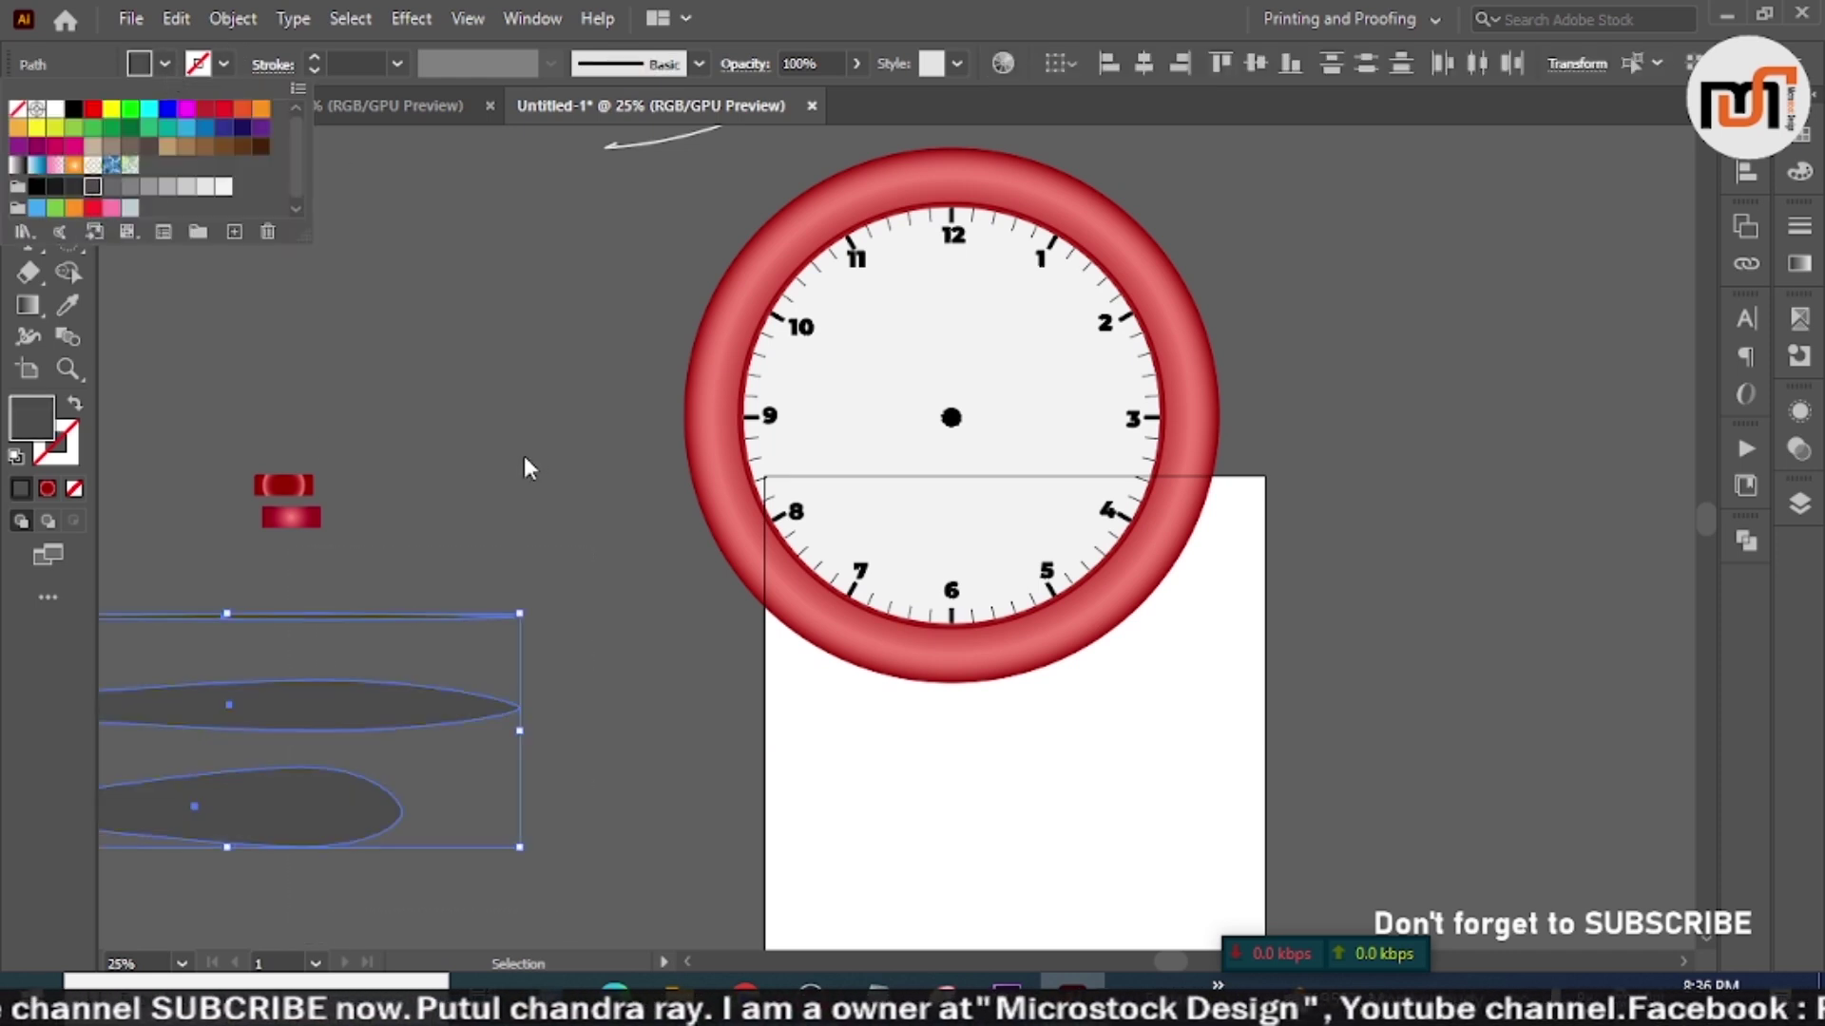
left_click(472, 425)
left_click(472, 425)
Step: Try the shortest dark gray hand on the clock face from the centre towards 9, and move it back off the clock
left_click_drag(342, 823, 950, 441)
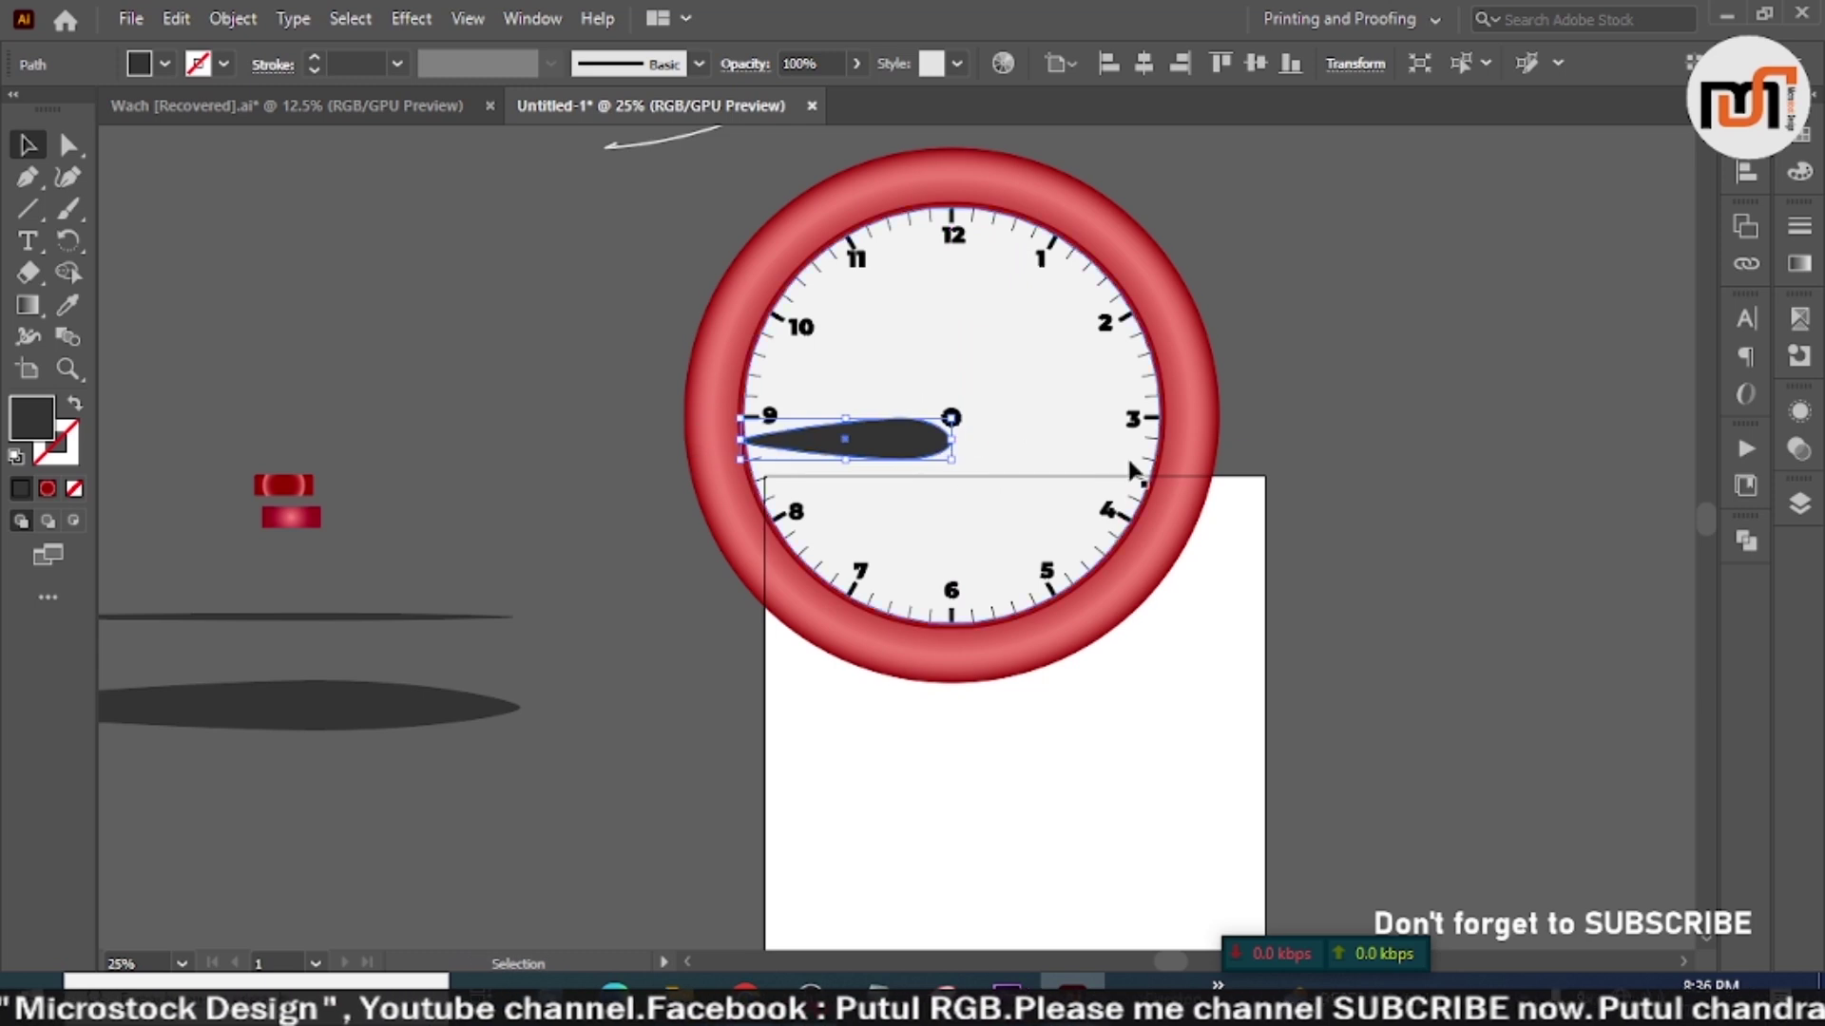
left_click(1273, 399)
scroll(956, 418, "up", 3)
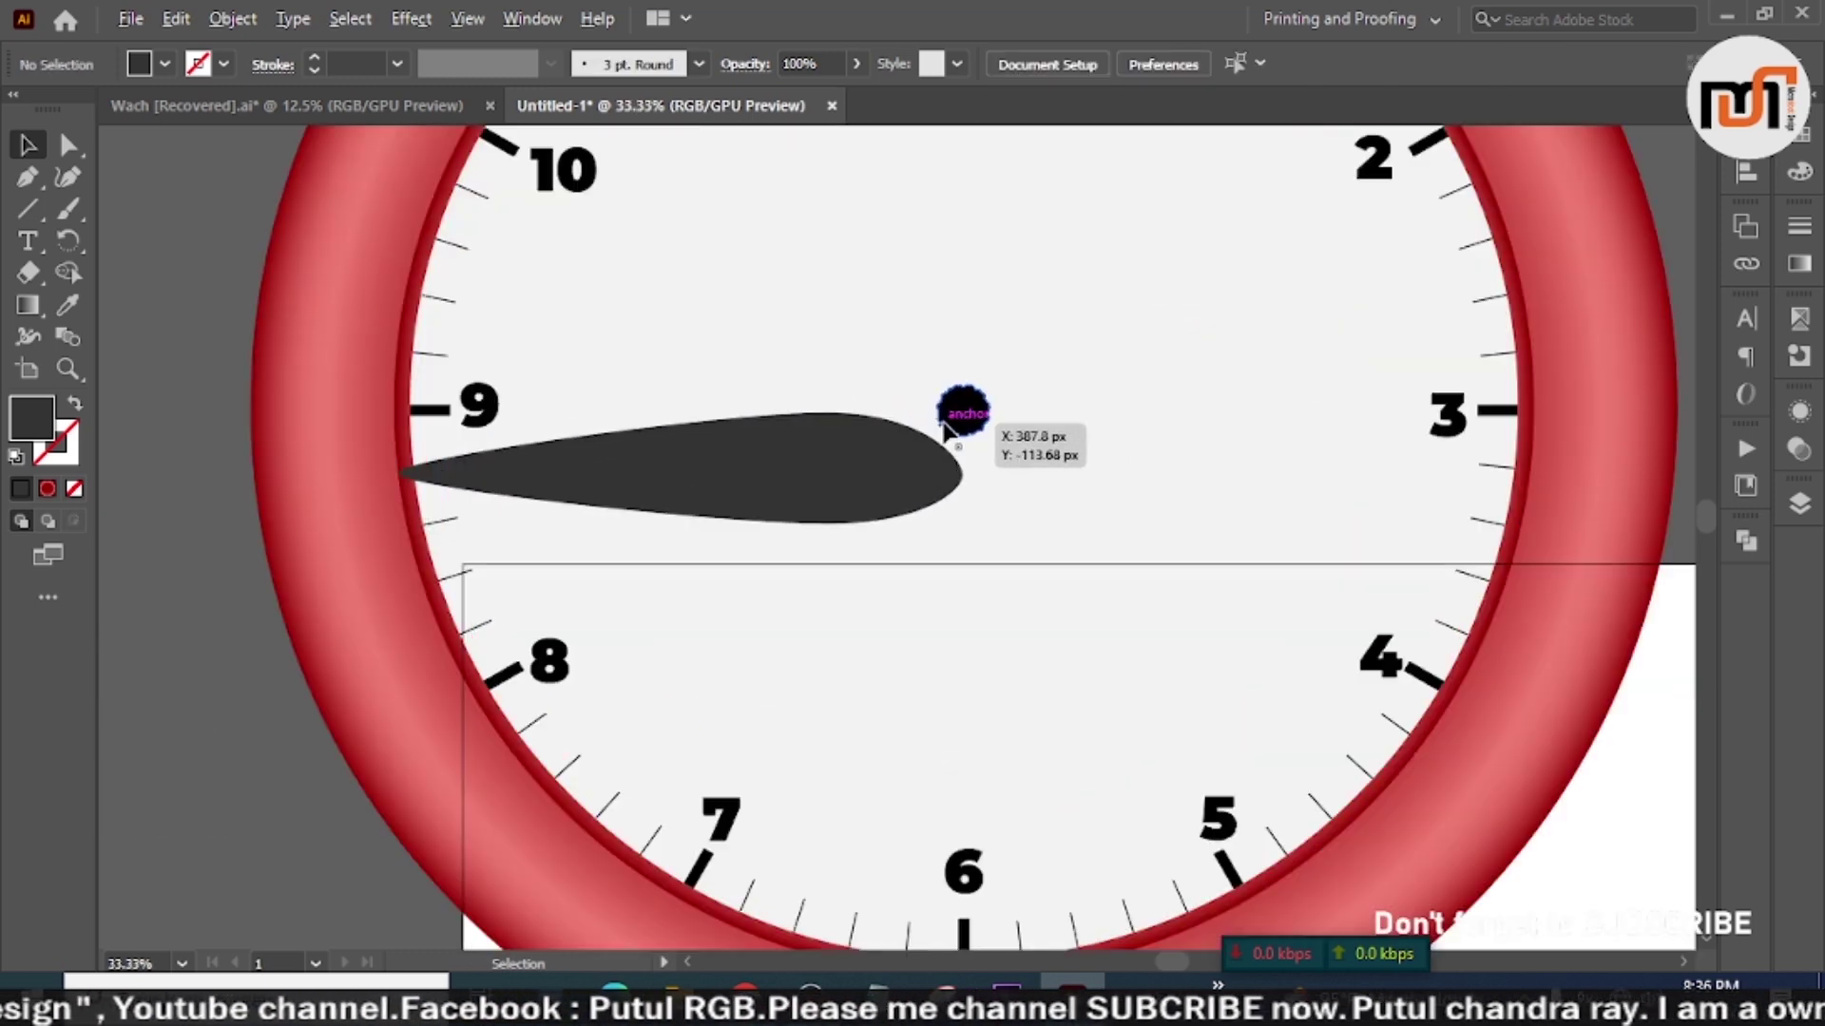
left_click_drag(874, 505, 915, 456)
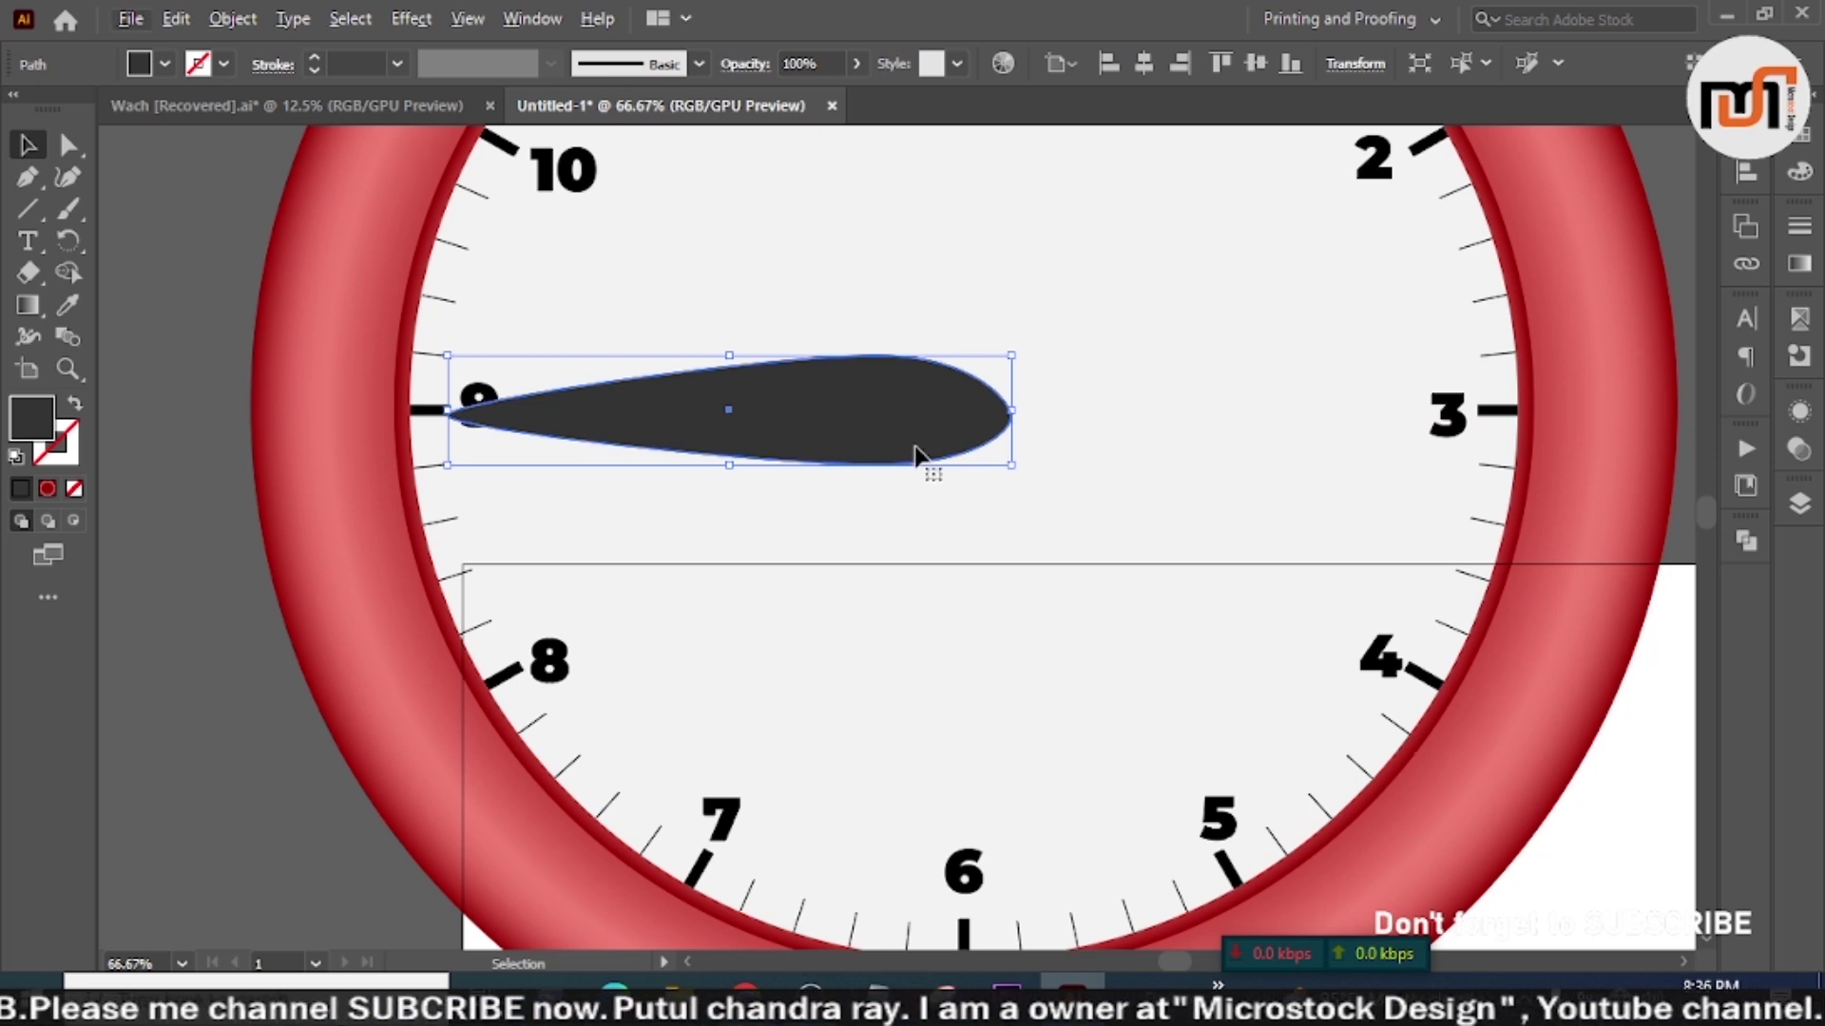
scroll(1010, 416, "down", 3)
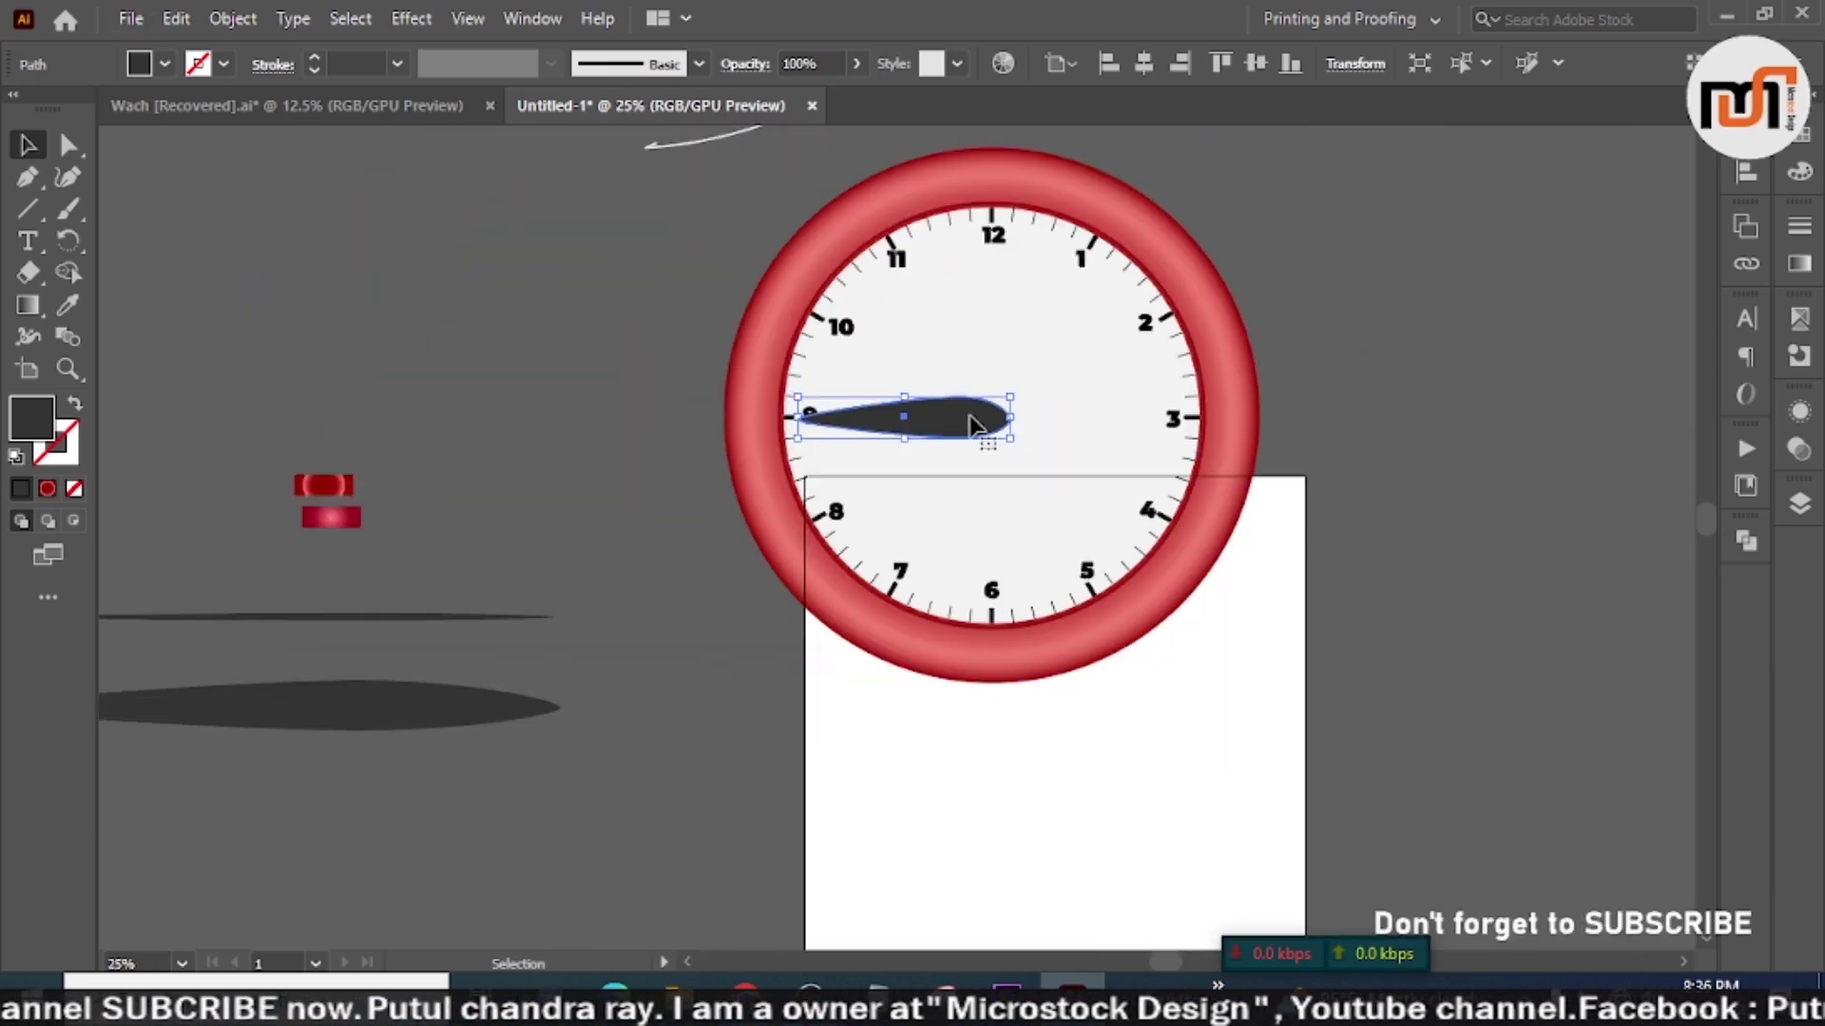
left_click_drag(968, 418, 603, 408)
left_click(617, 523)
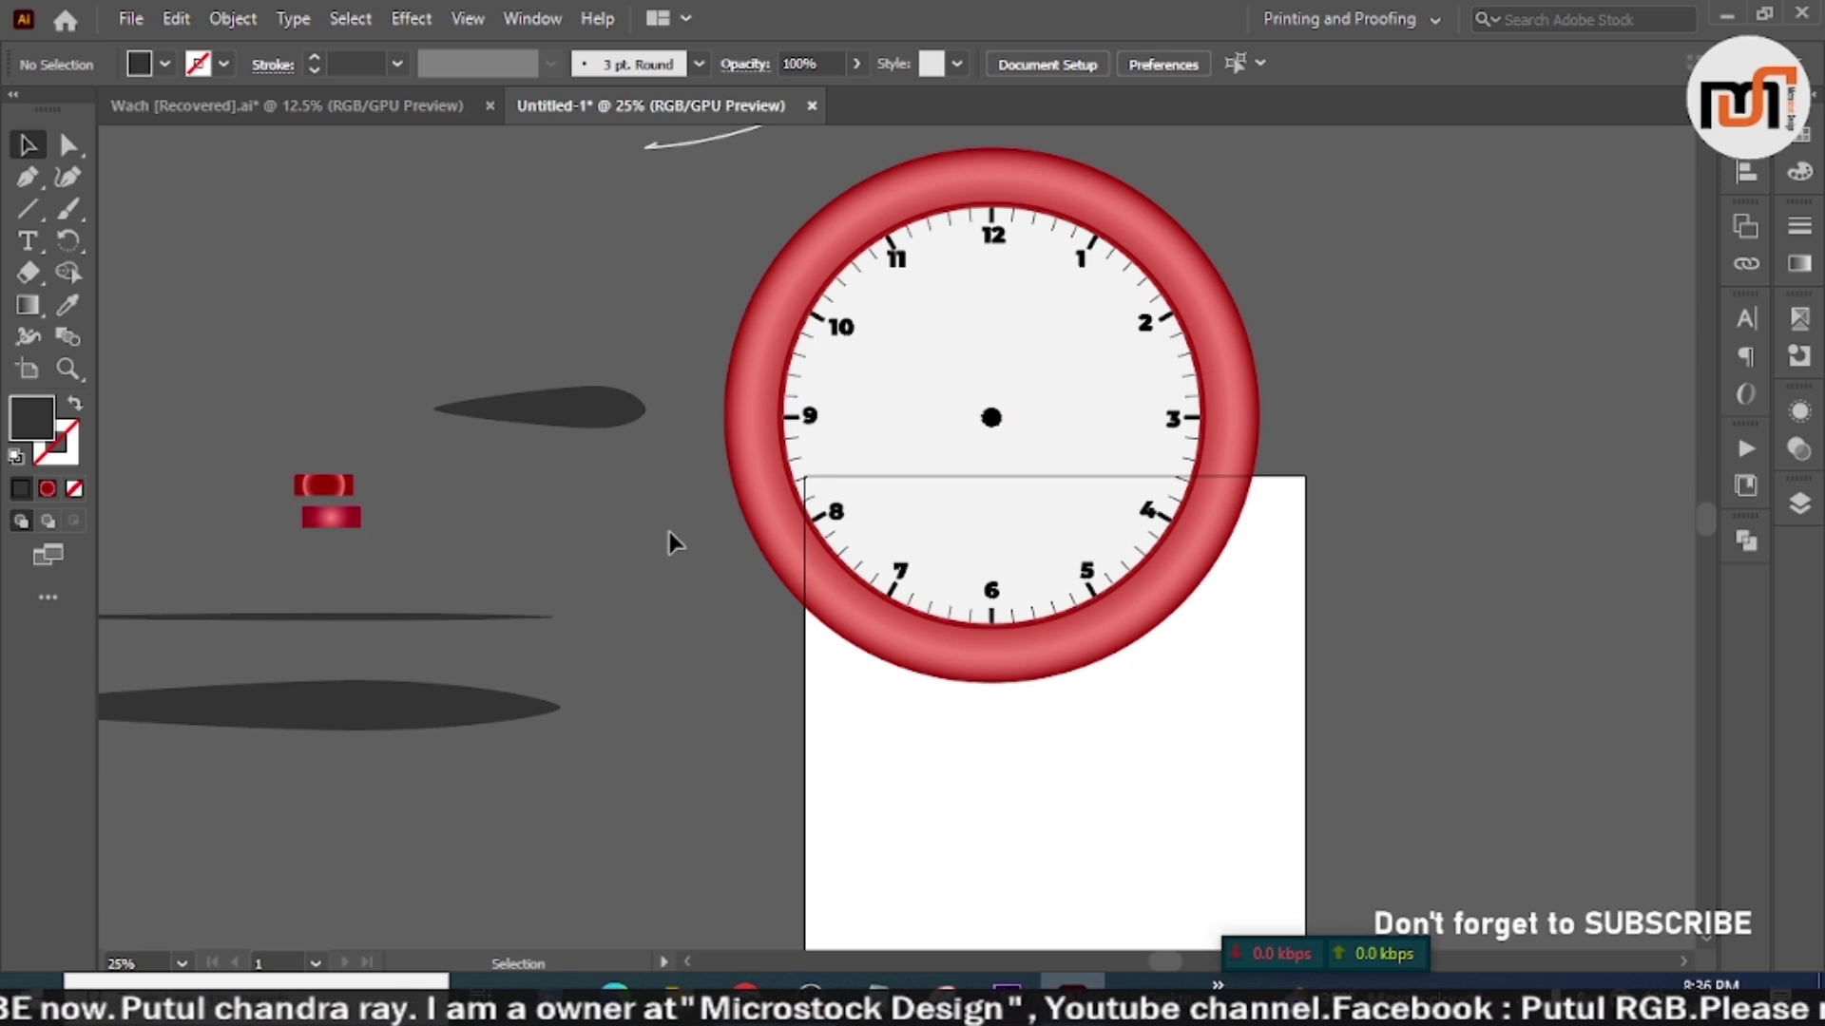
Step: Lock the light gray face circle and the two red gradient circles beneath it one by one
key("a")
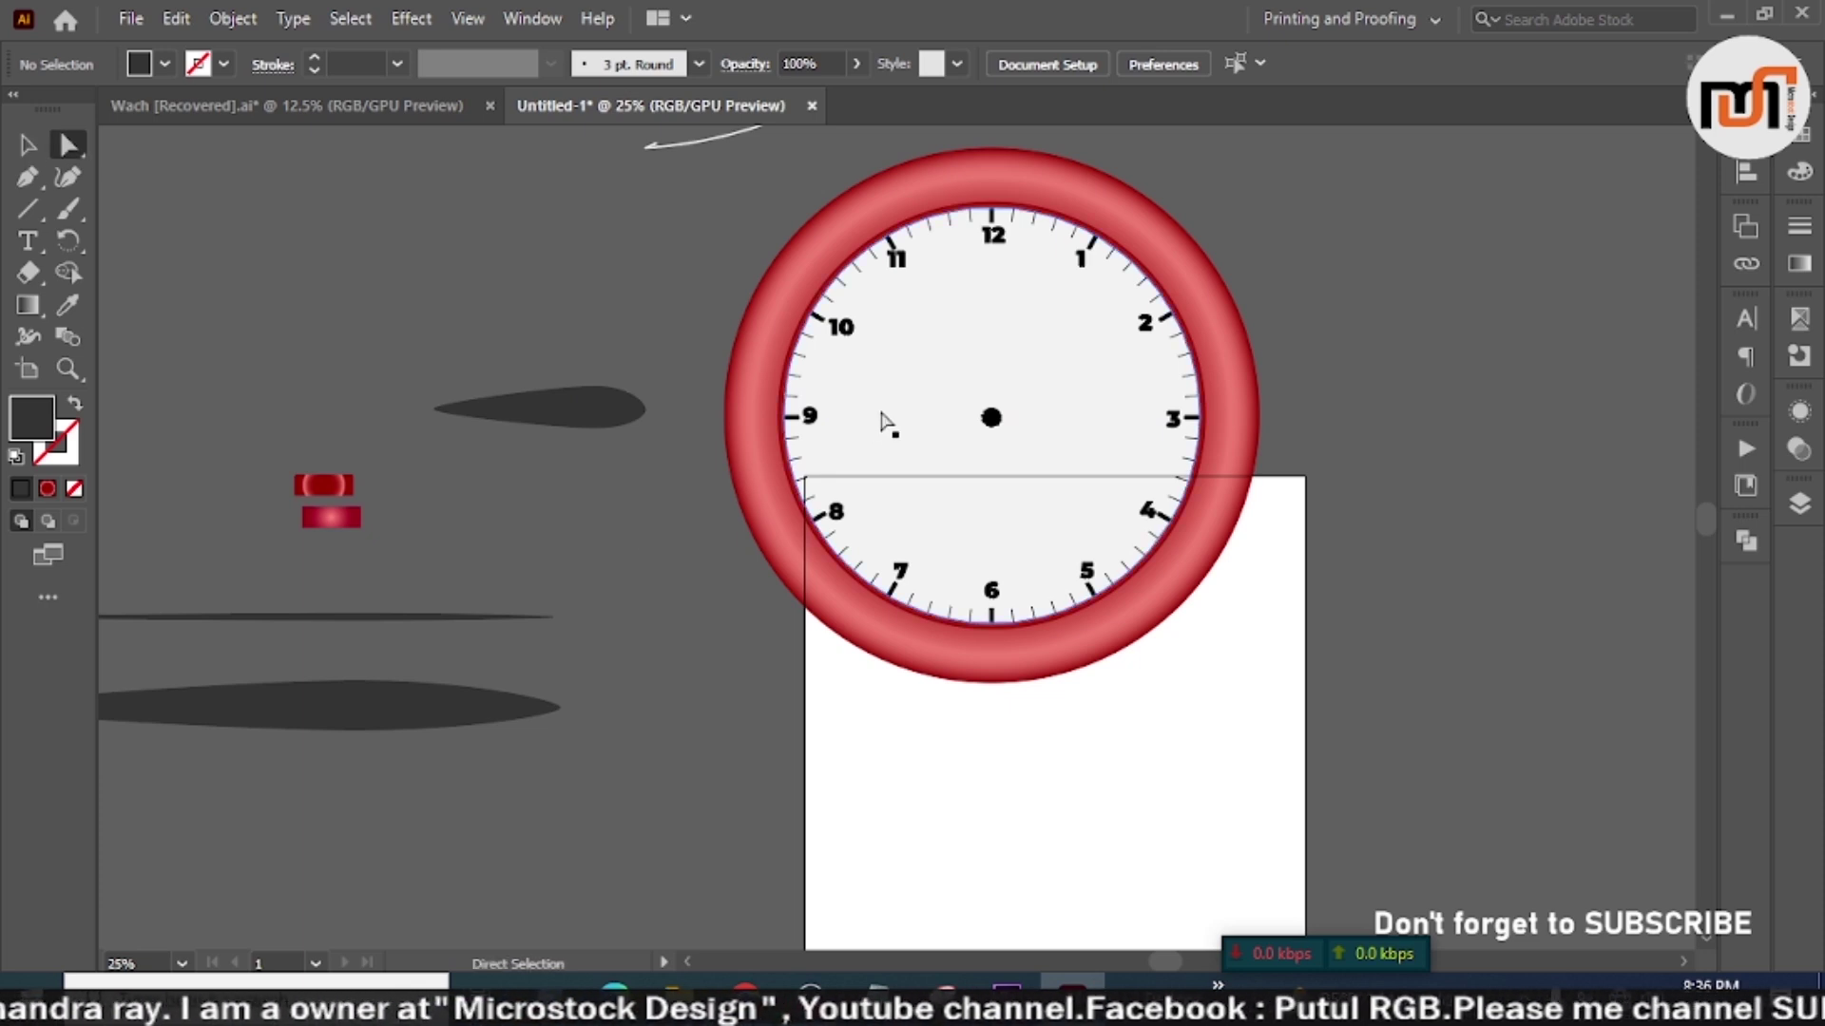
key("v")
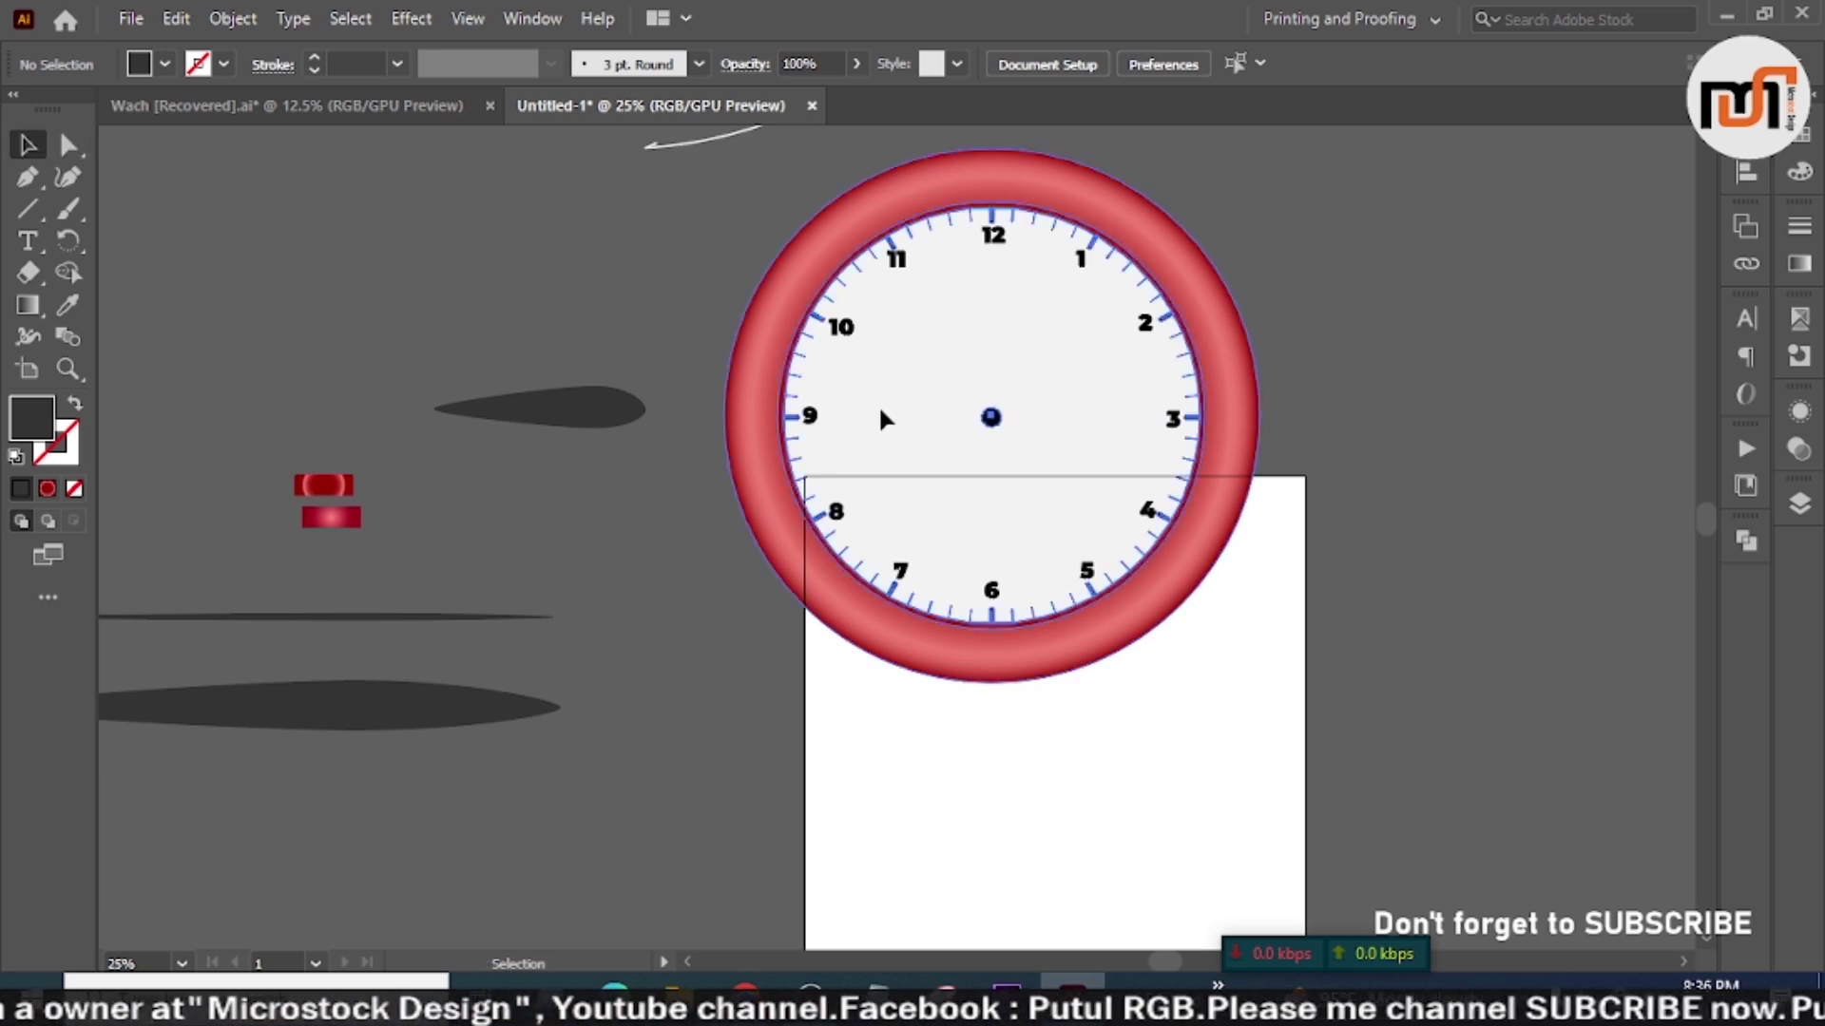
left_click(880, 414)
left_click(1361, 408)
key("a")
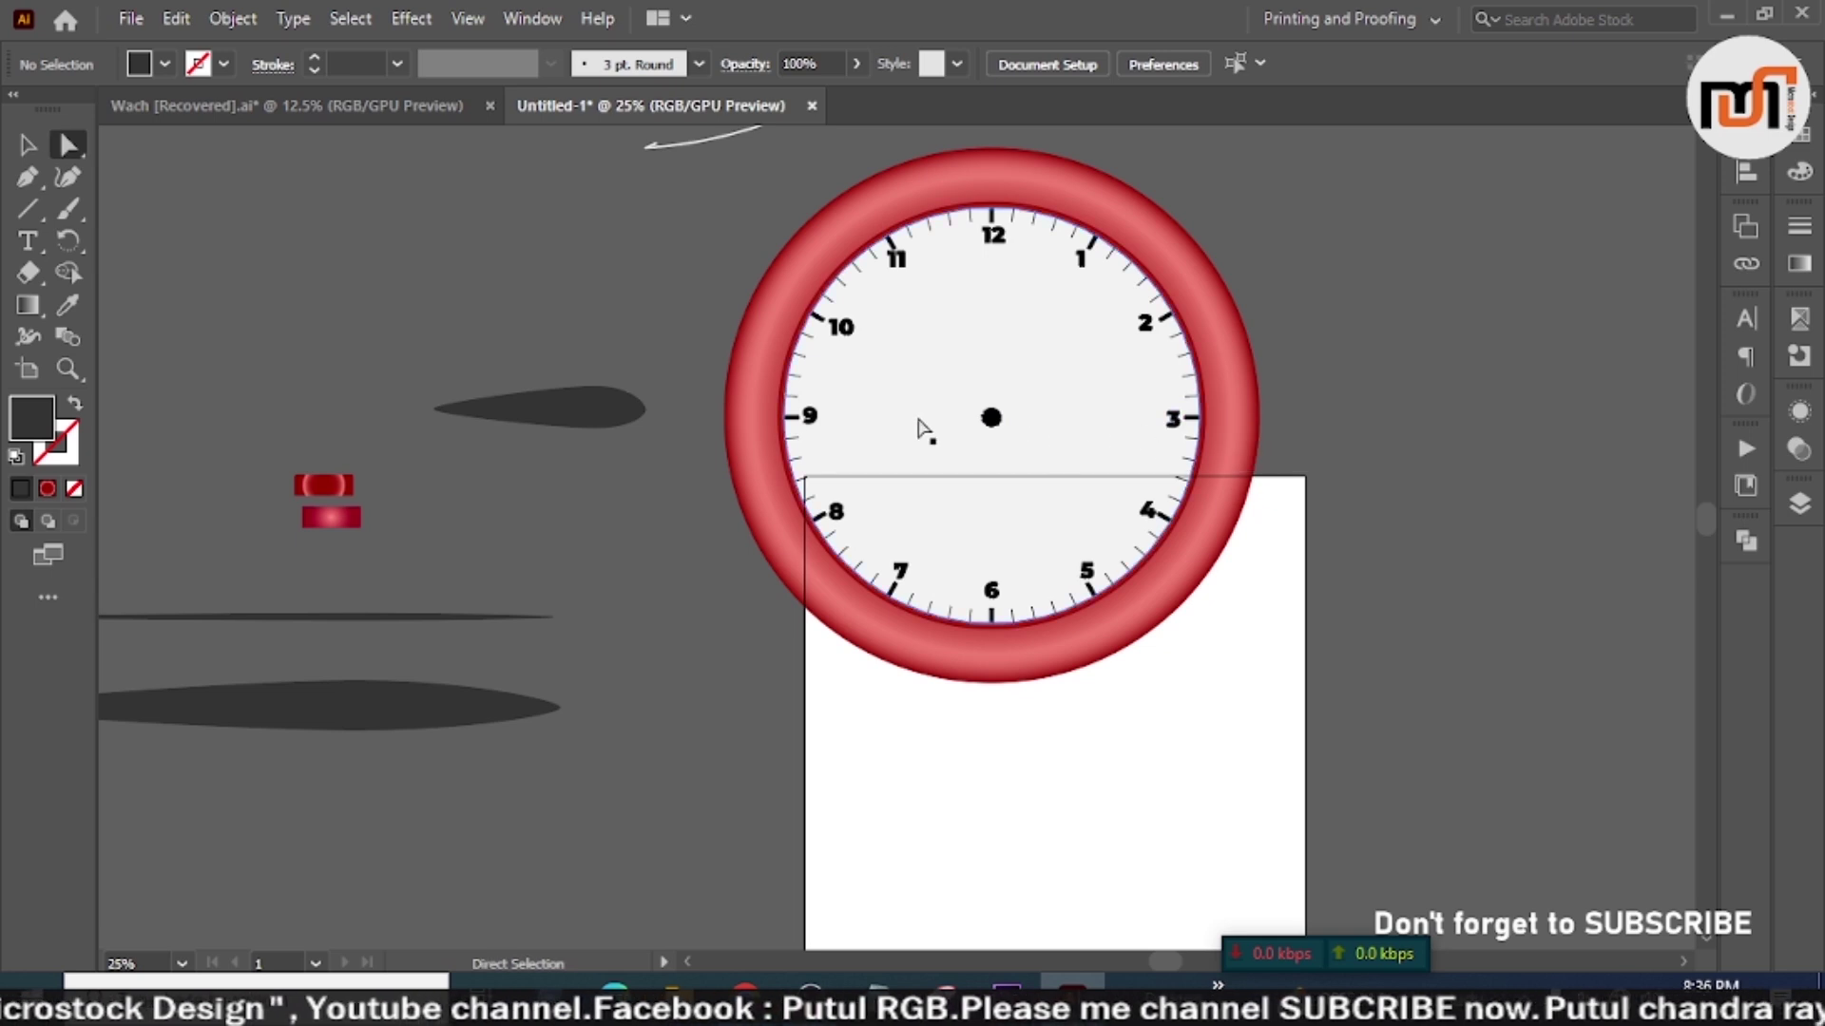
left_click(904, 419)
key("ctrl+2")
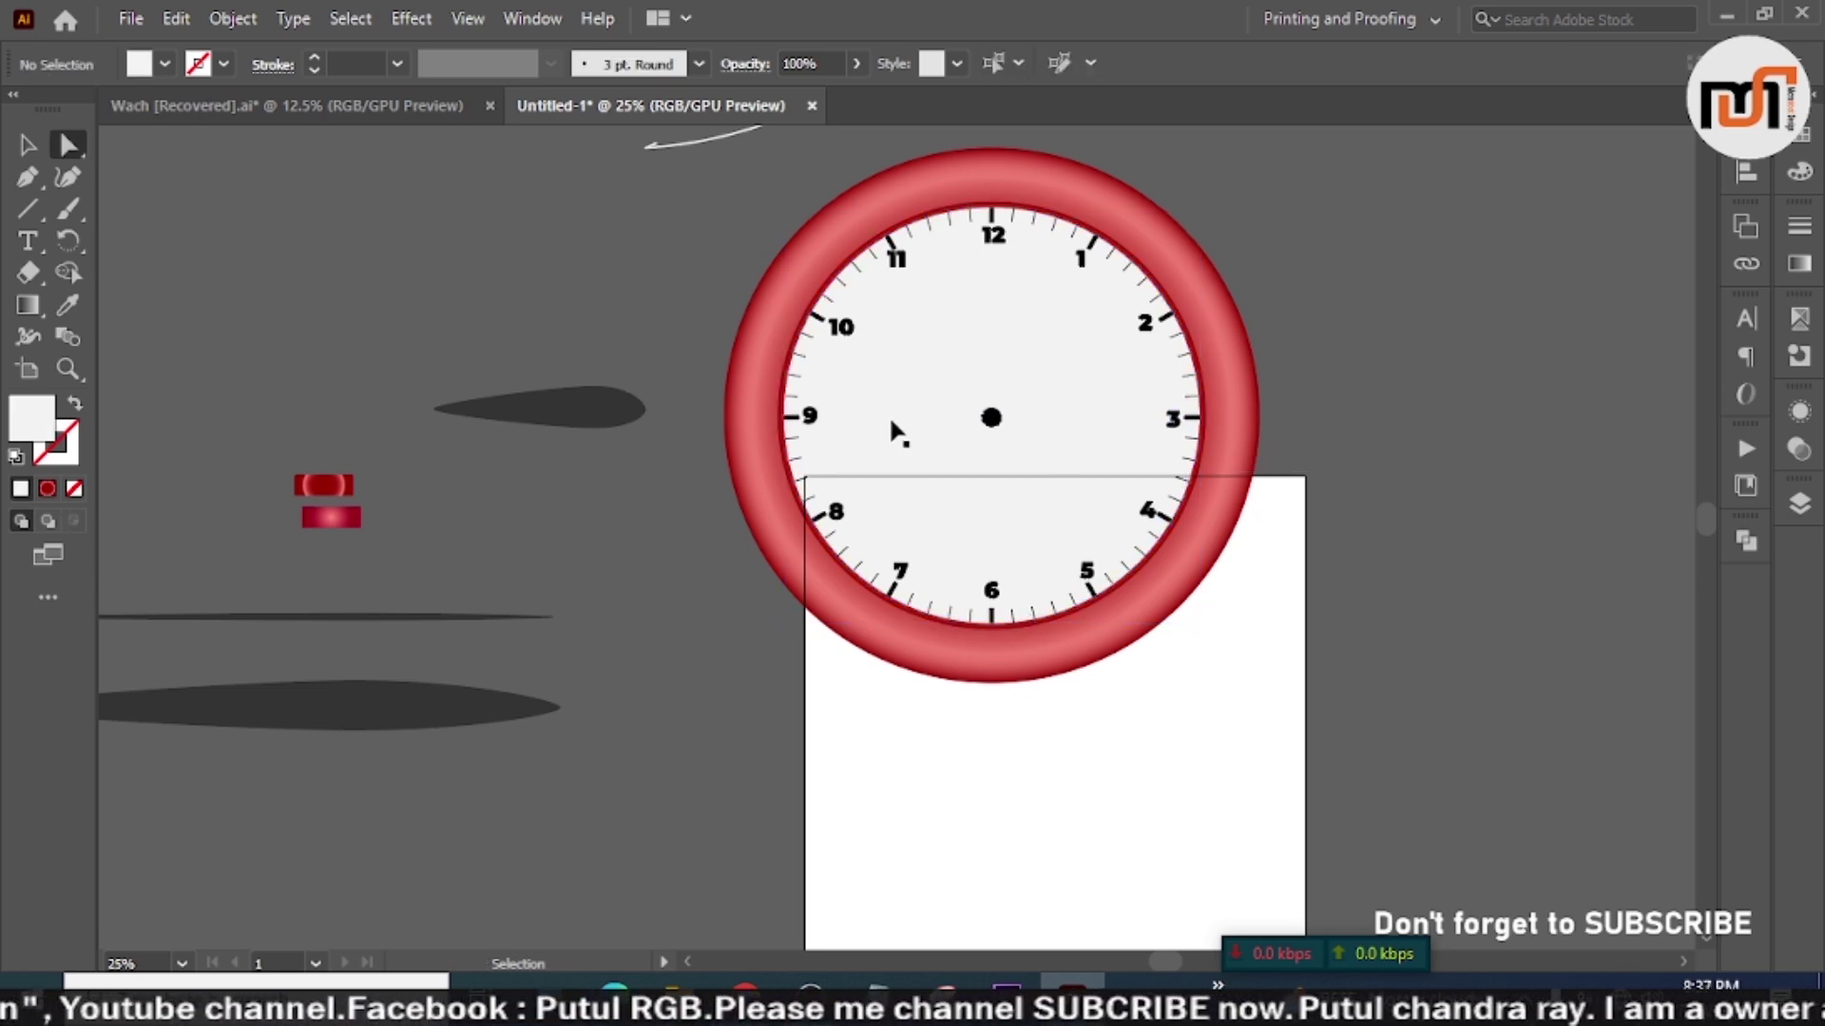
left_click(888, 422)
key("ctrl+2")
left_click(882, 419)
key("ctrl+2")
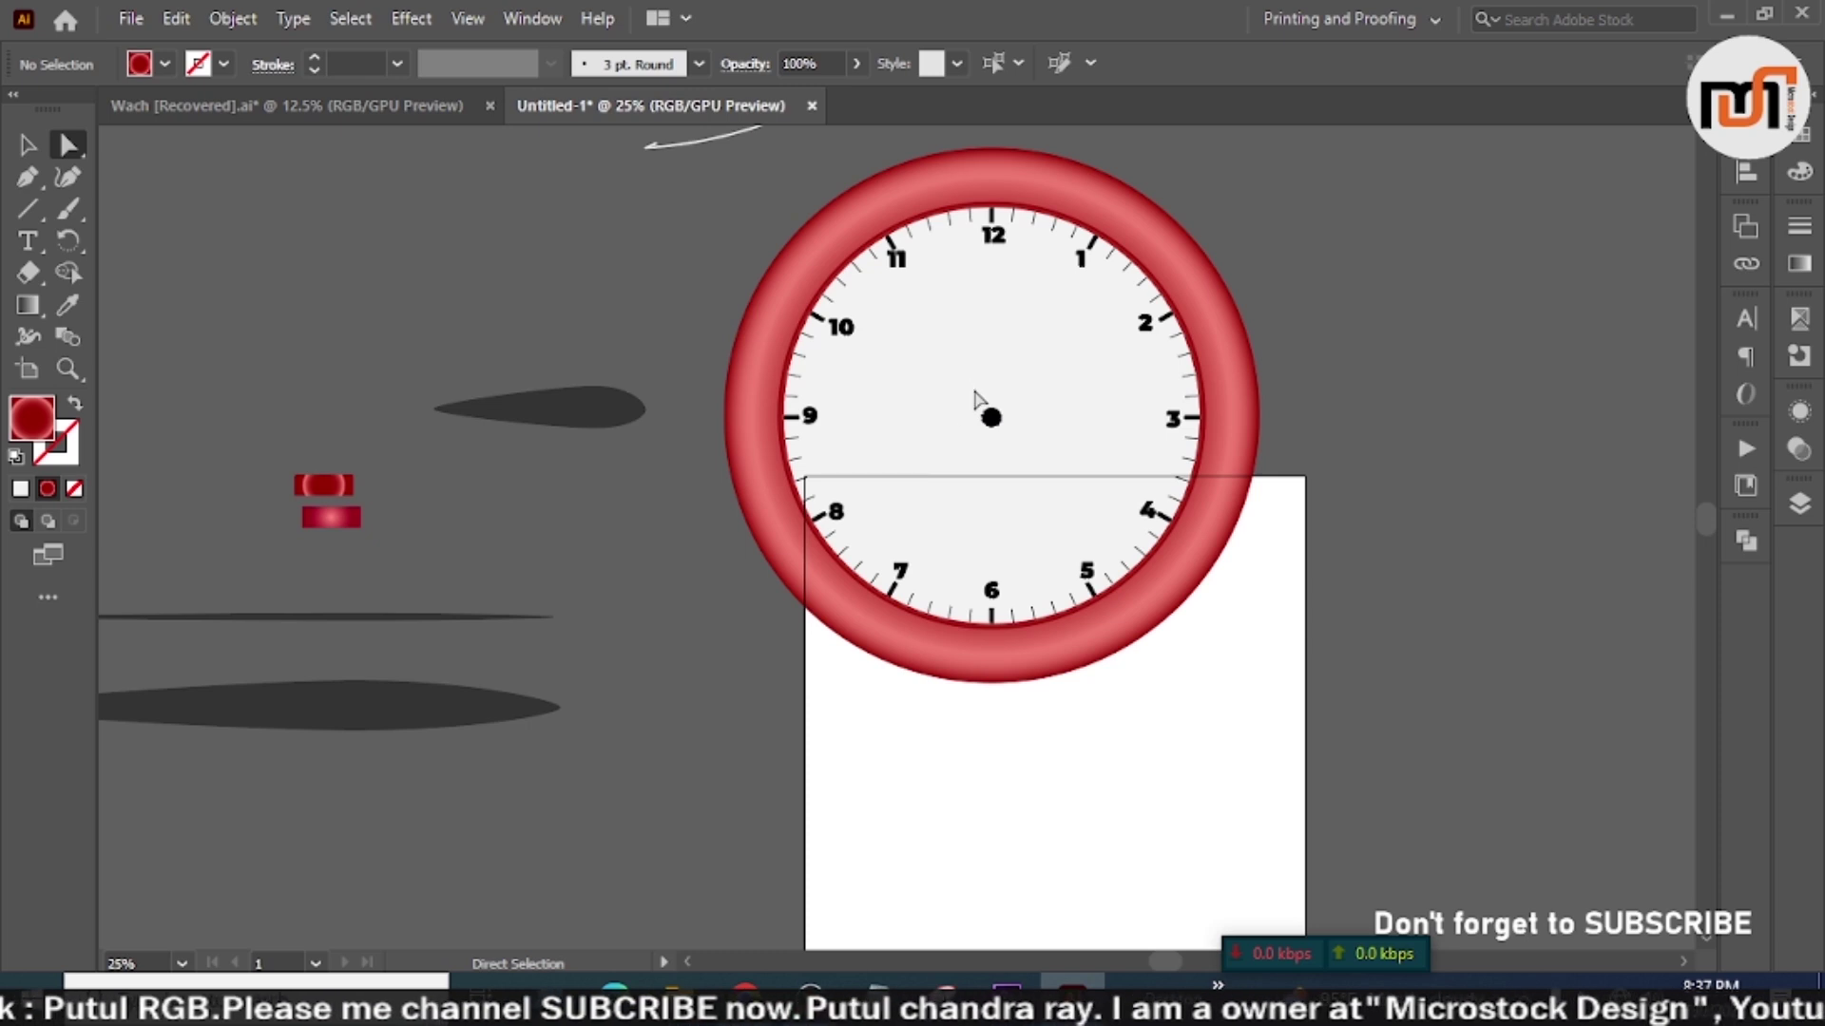
Step: Select the pieces of the black dot at the clock's centre and fill them with a light gray swatch
left_click_drag(1018, 472, 988, 488)
left_click(161, 65)
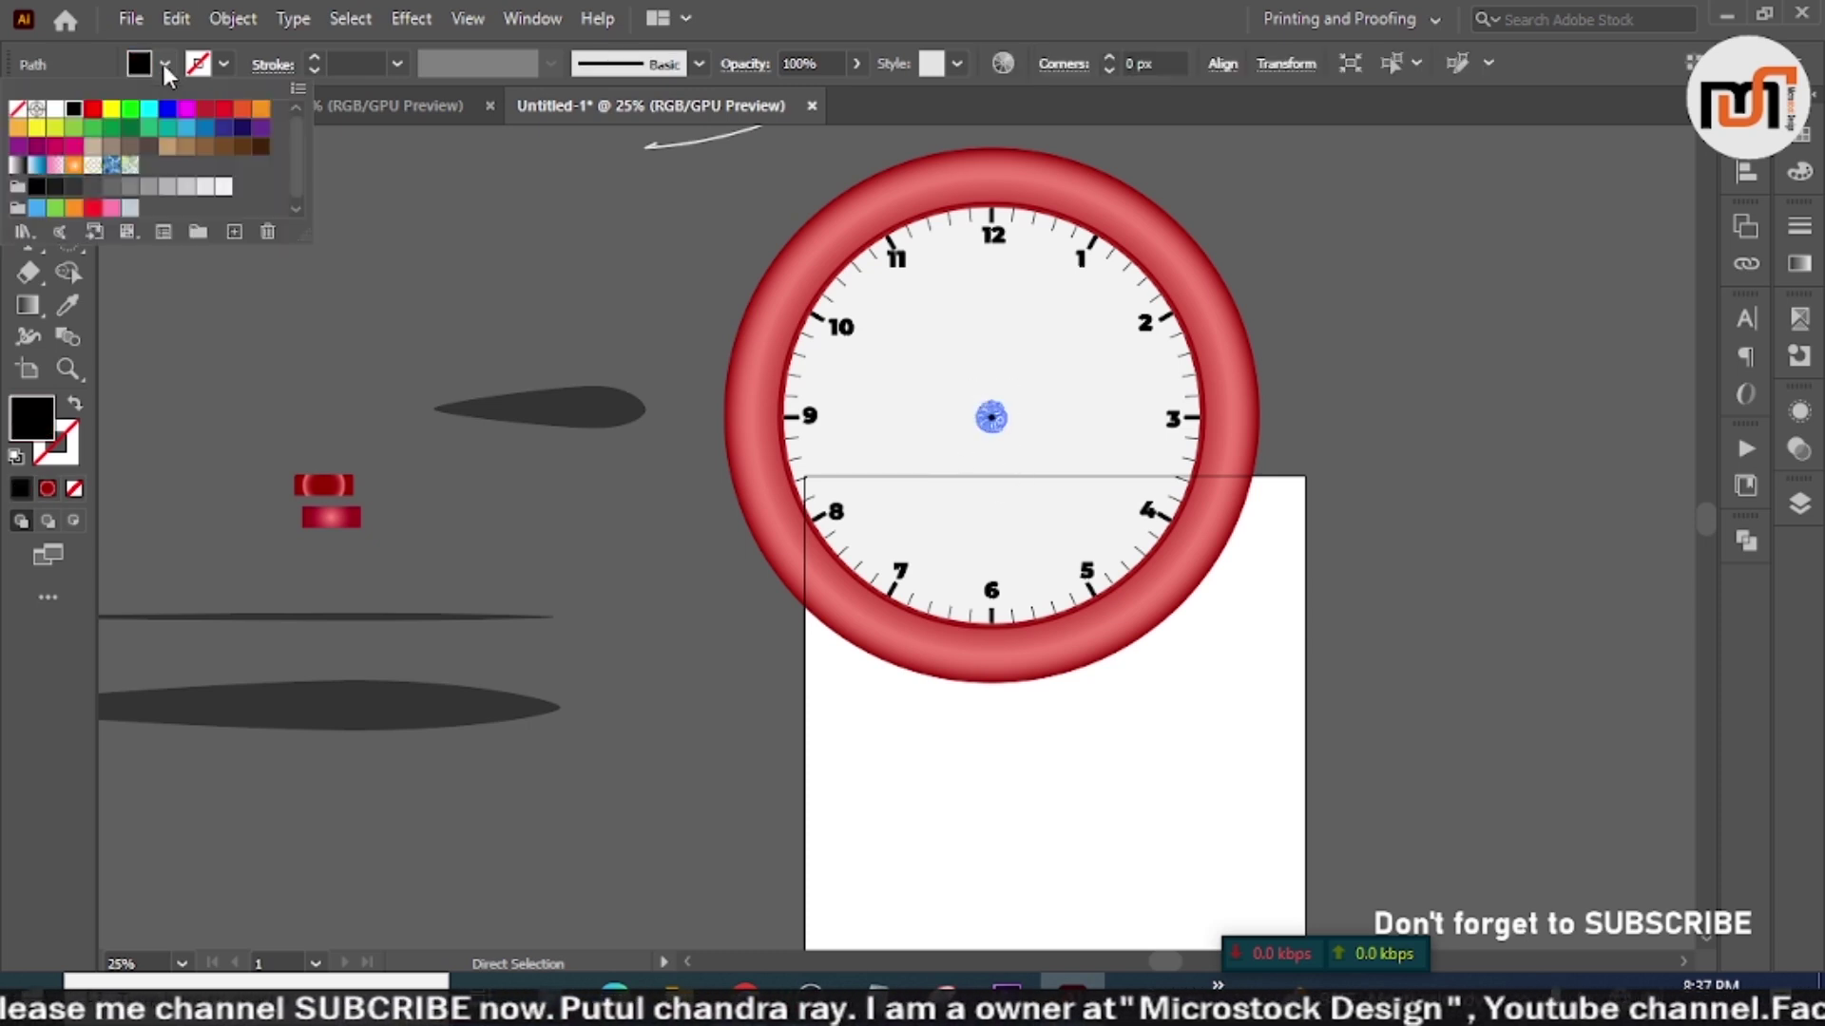
left_click(228, 194)
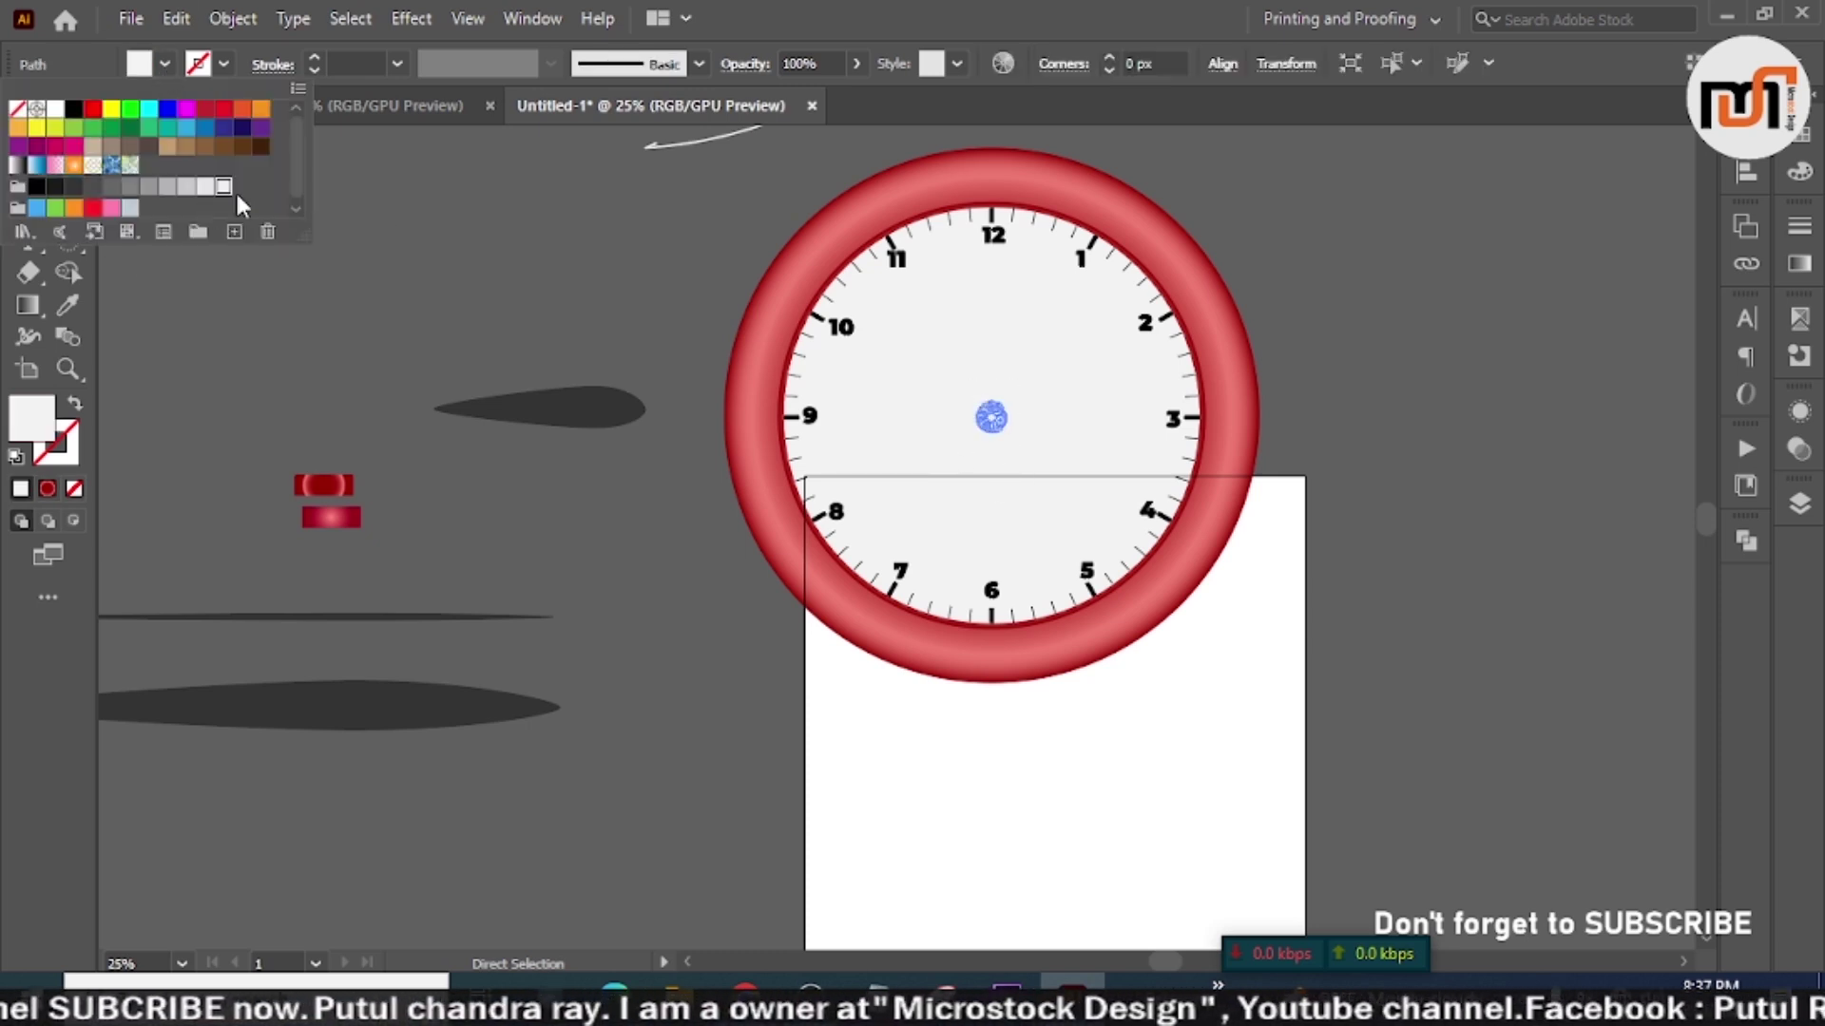
left_click(187, 186)
left_click(333, 327)
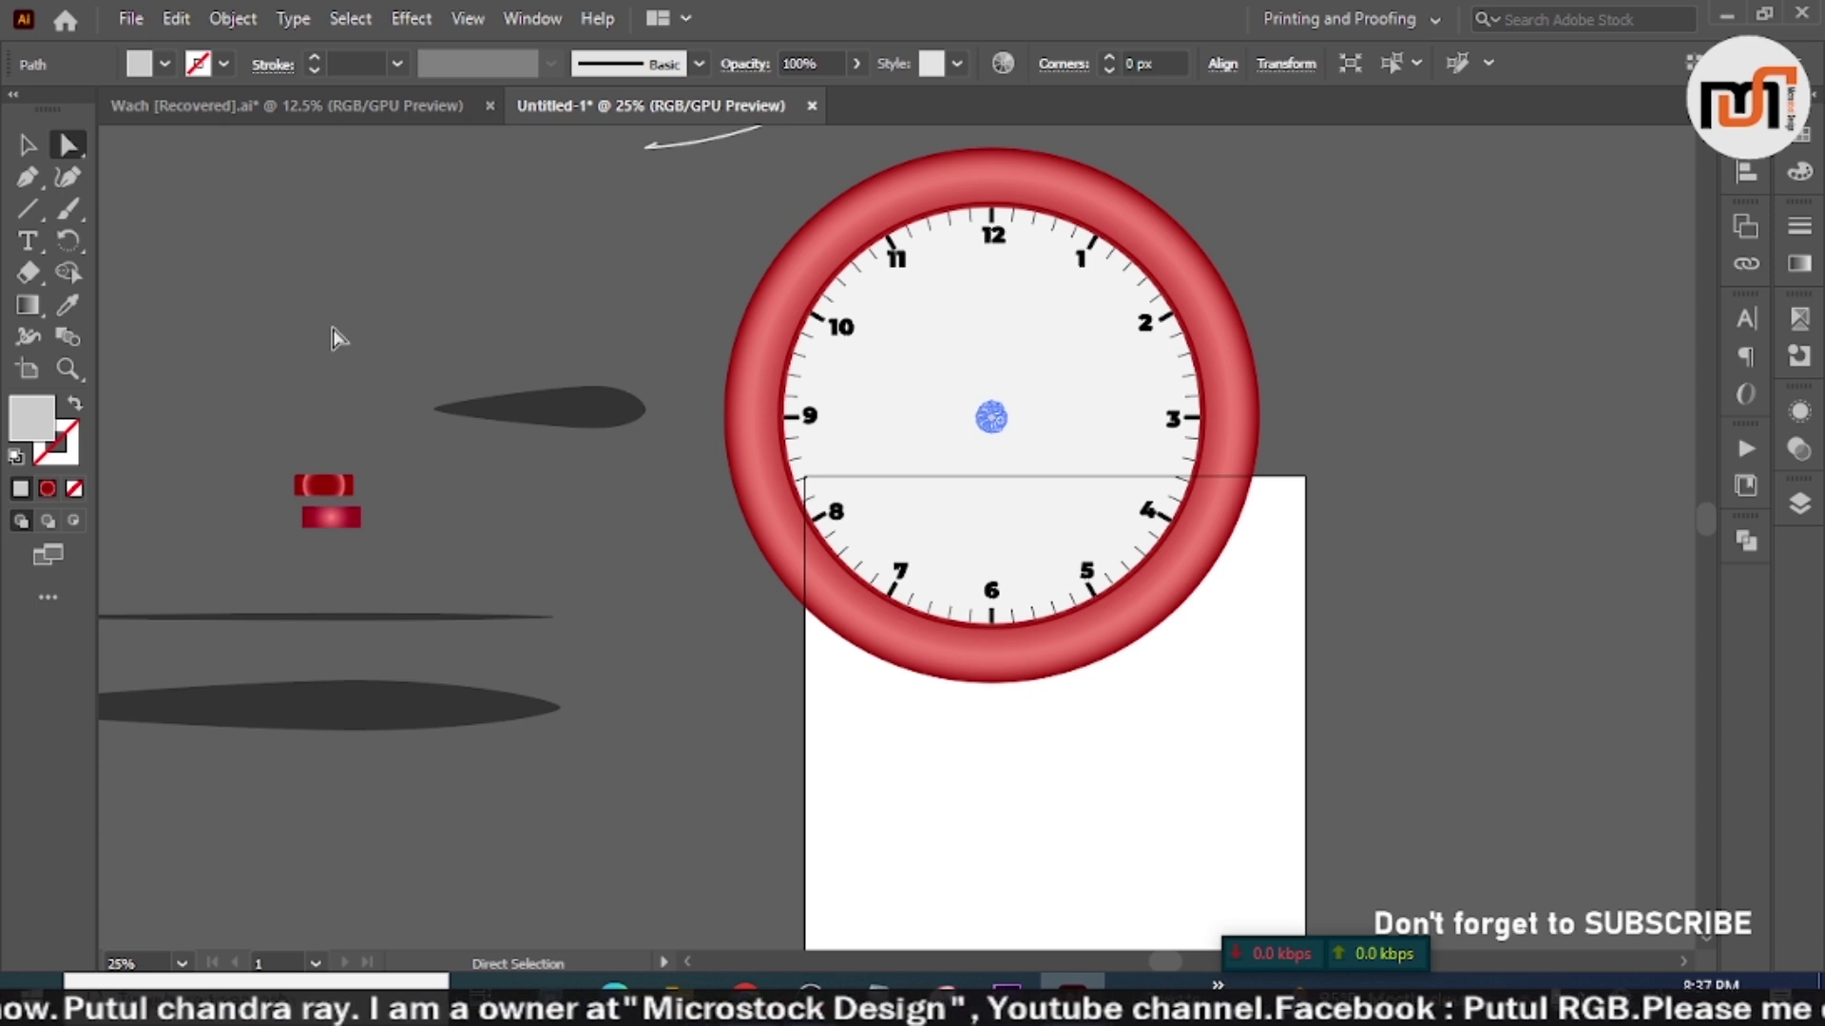
Step: Move the shortest dark gray hand onto the clock face between the centre and 9 and scale it down slightly
left_click(333, 327)
key("v")
left_click_drag(552, 409, 928, 413)
scroll(996, 419, "up", 3)
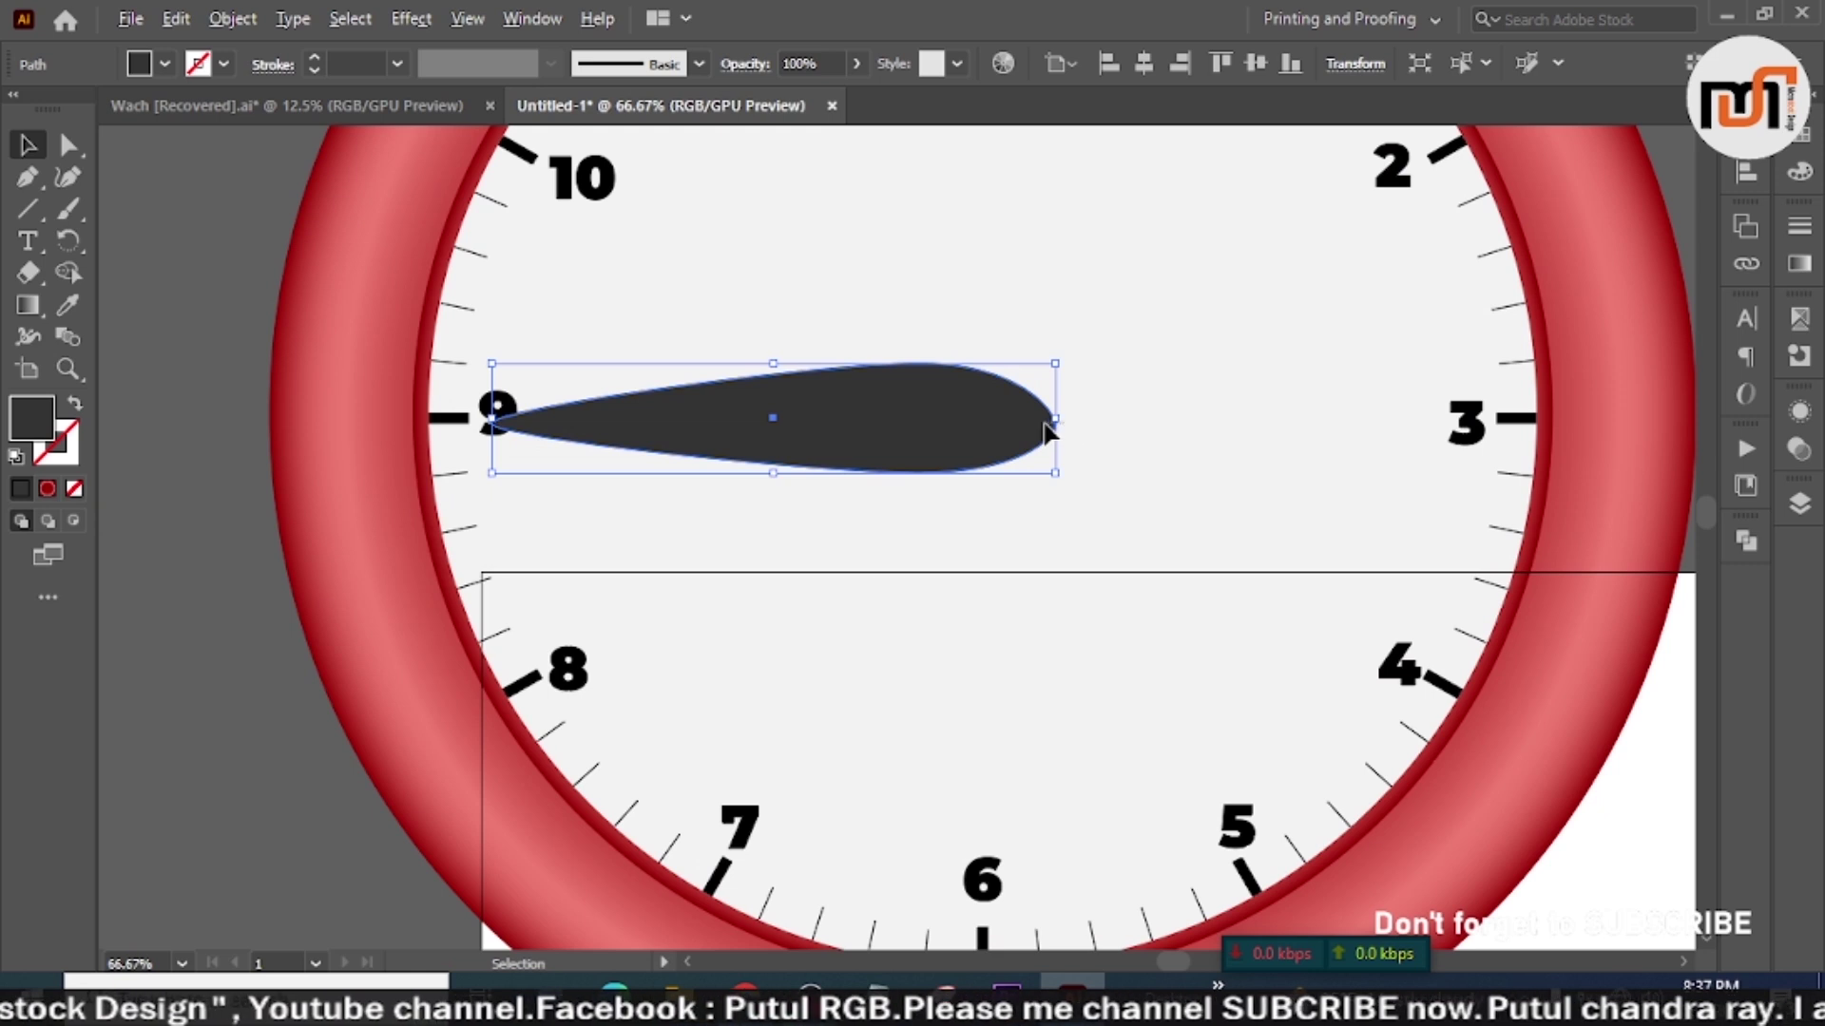
left_click_drag(1053, 415, 1036, 416)
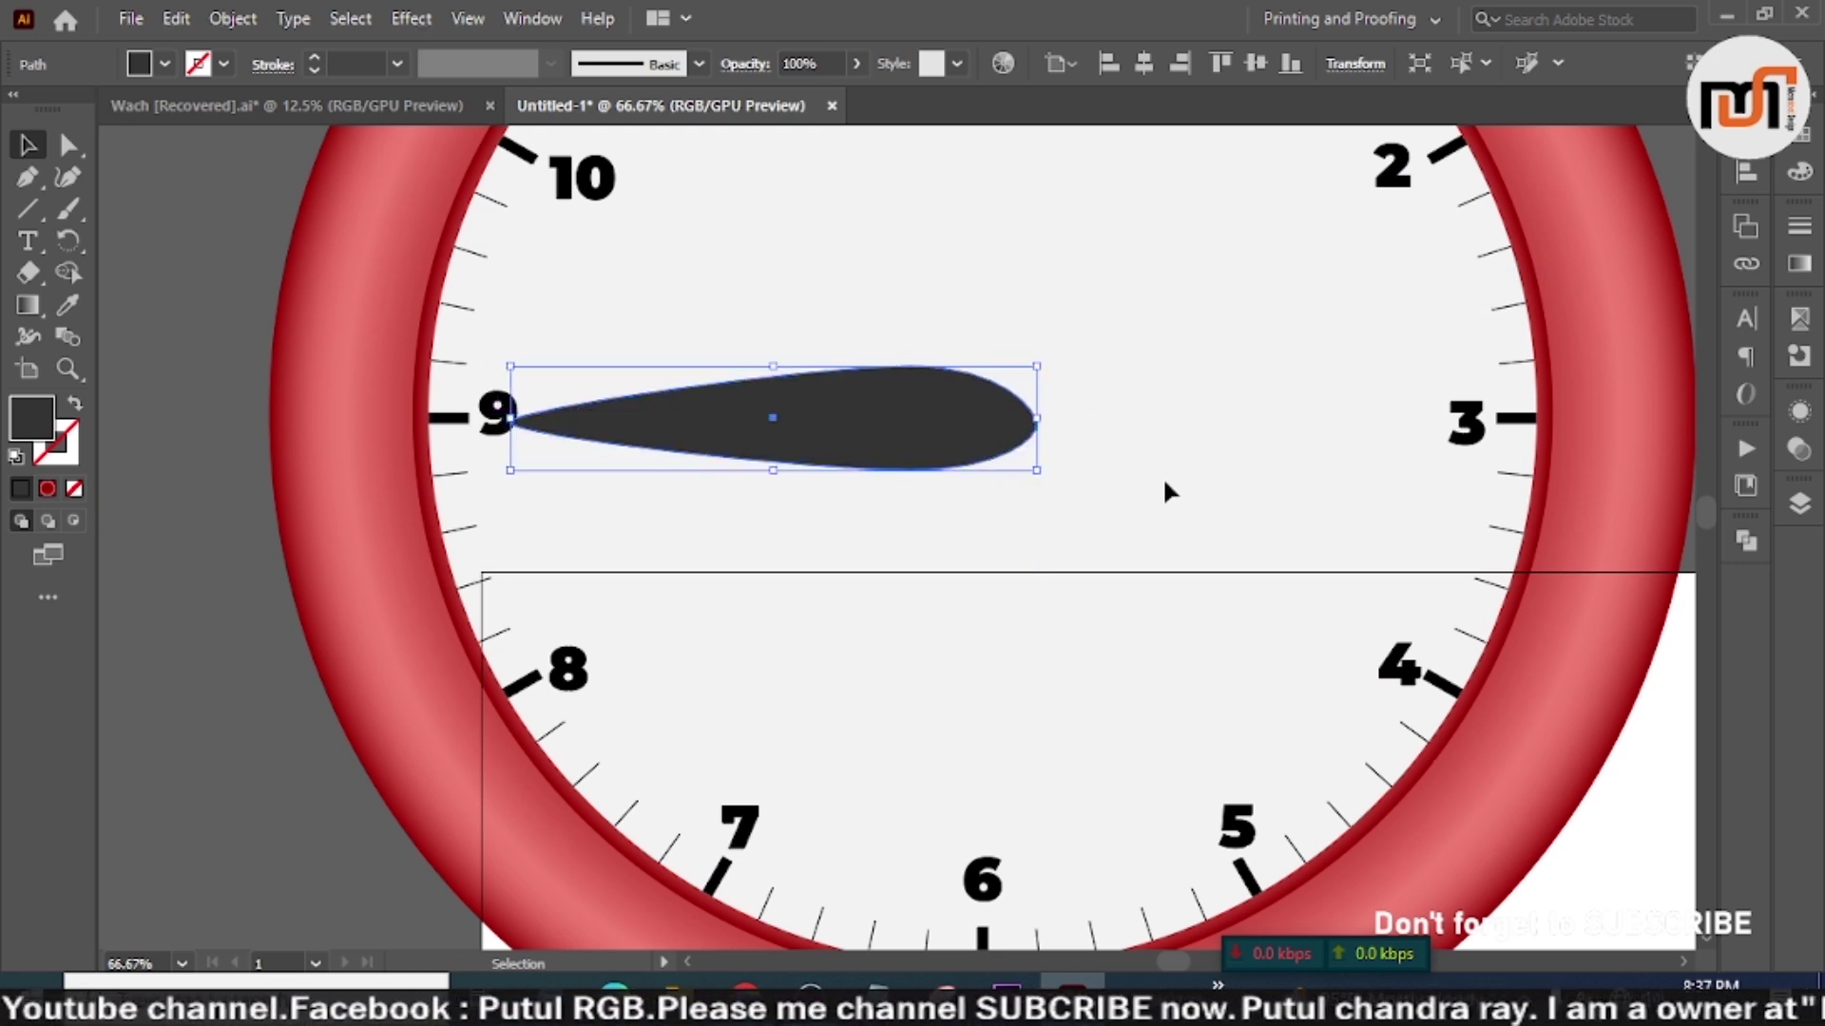
key("a")
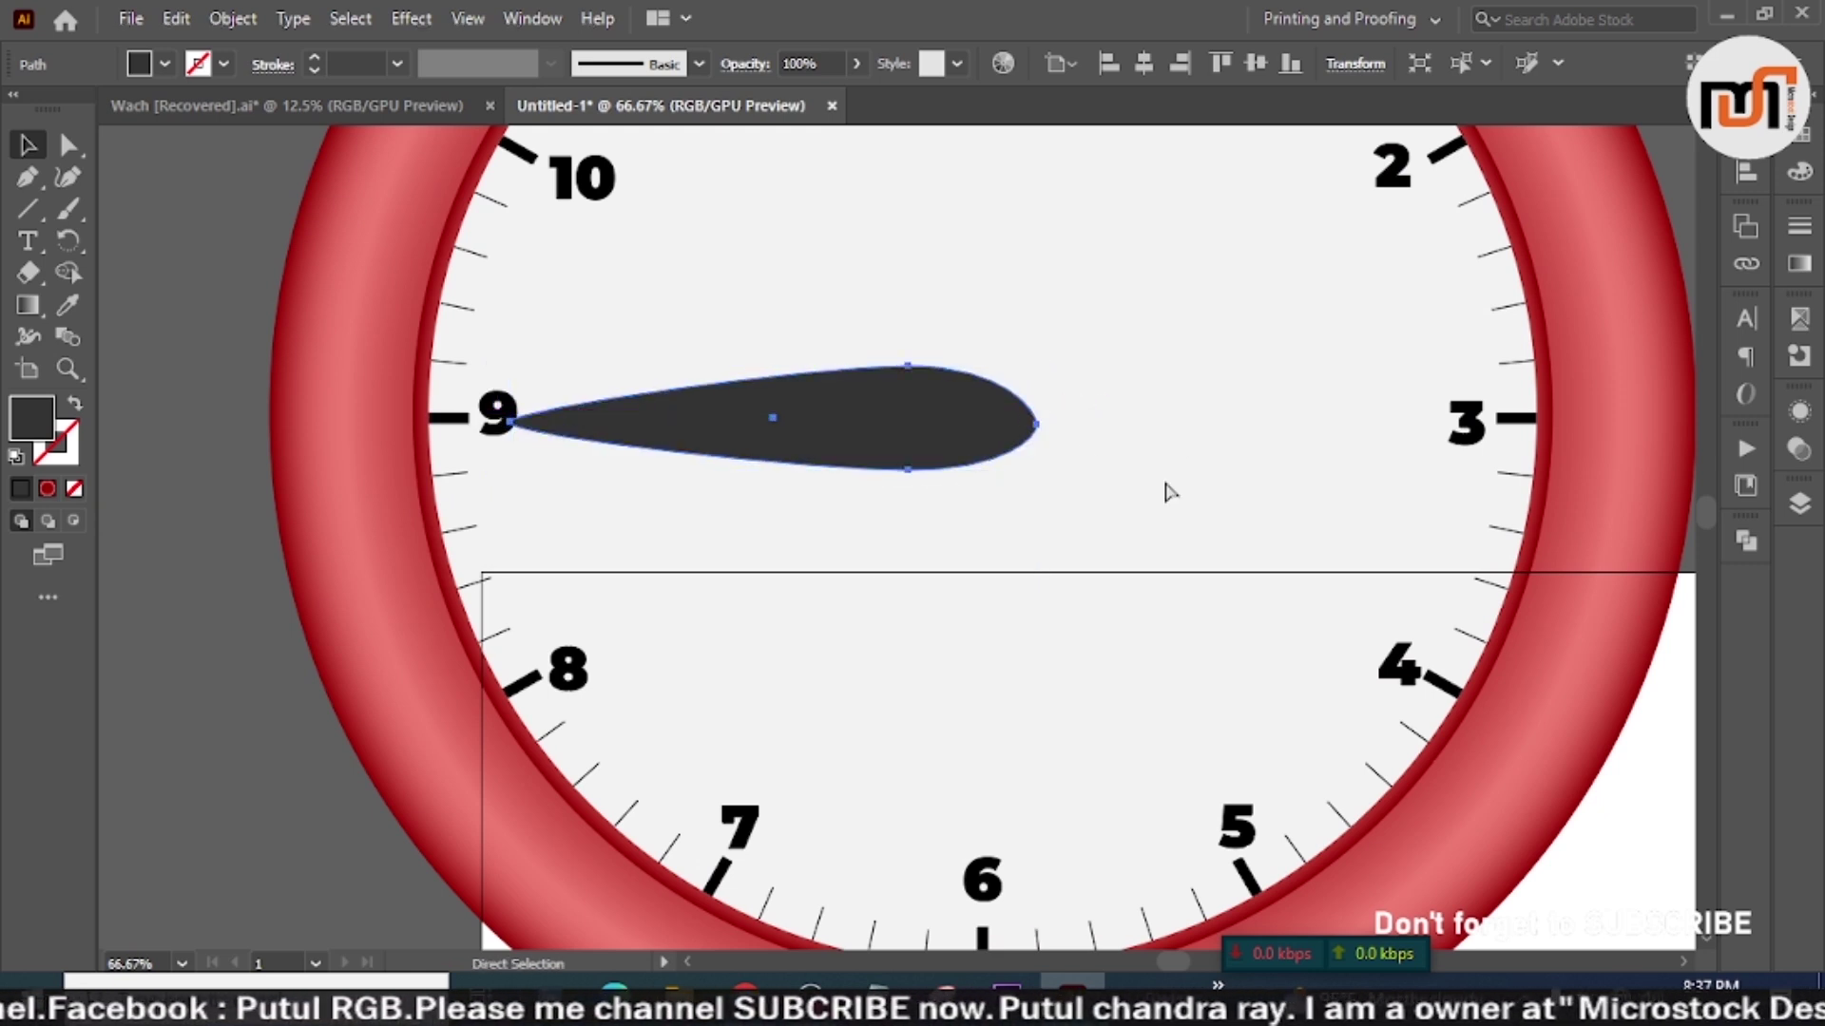
key("v")
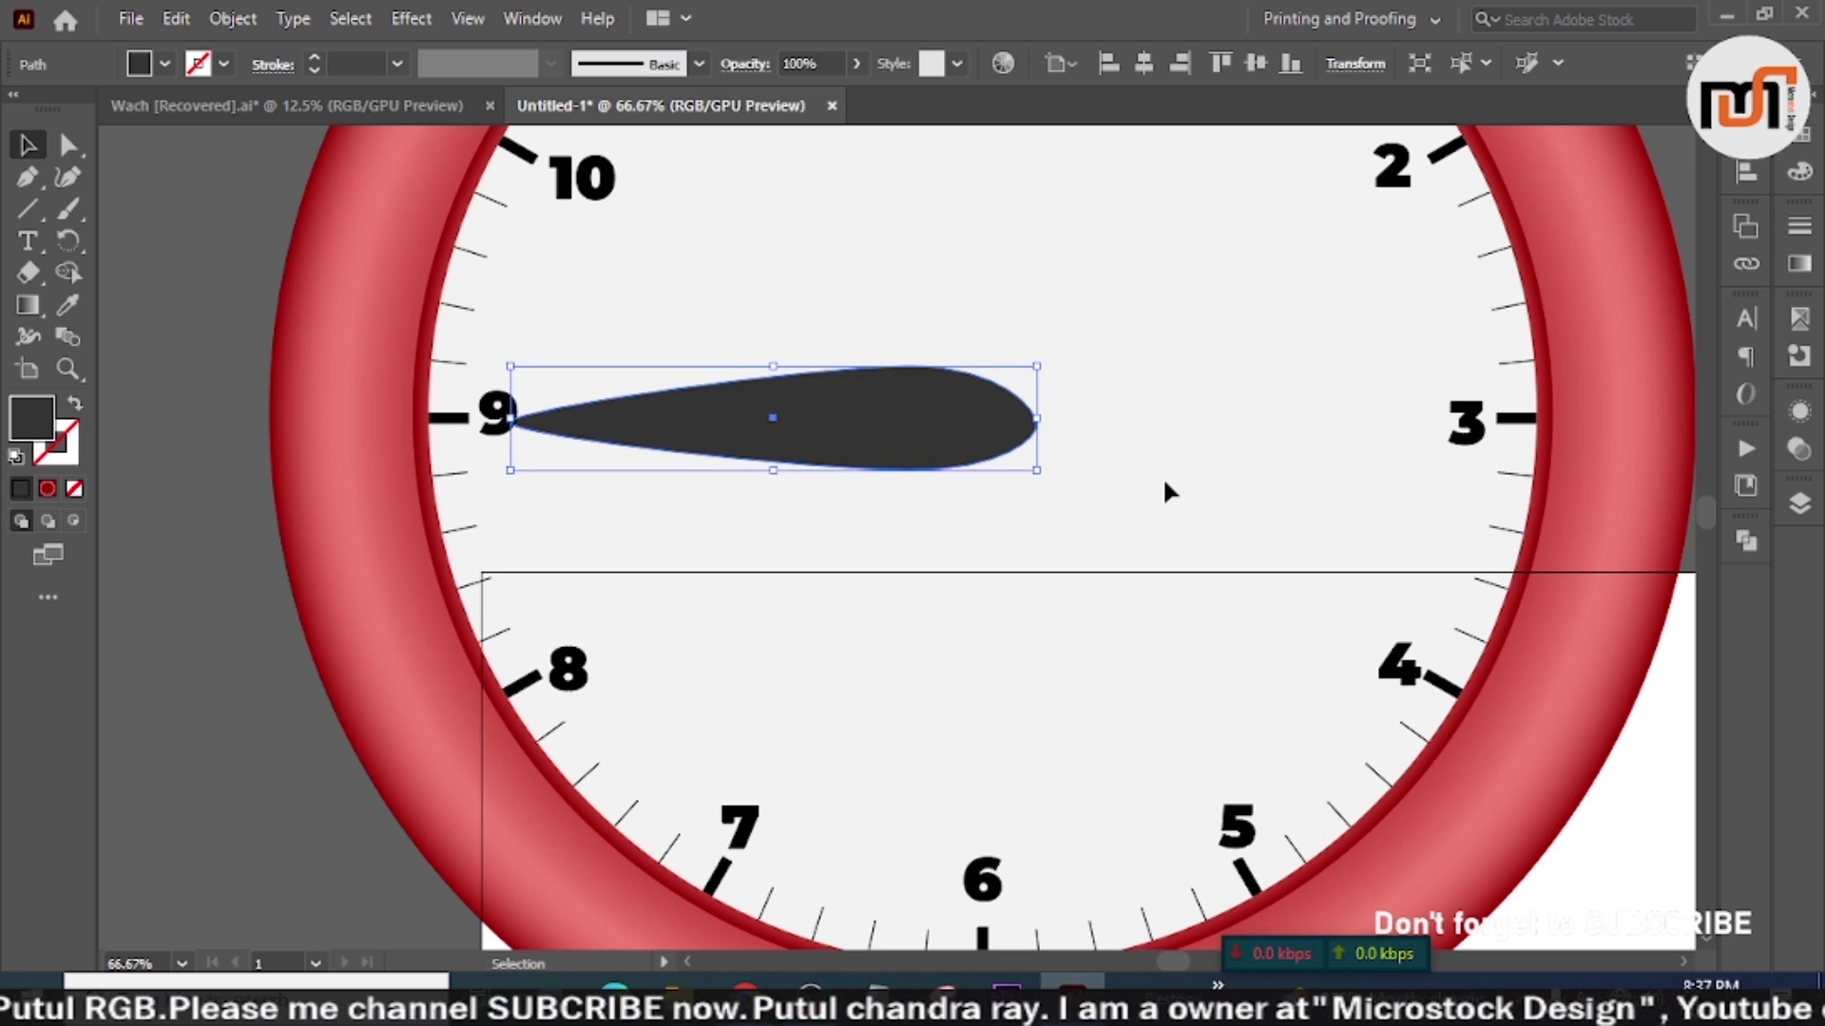
left_click(239, 477)
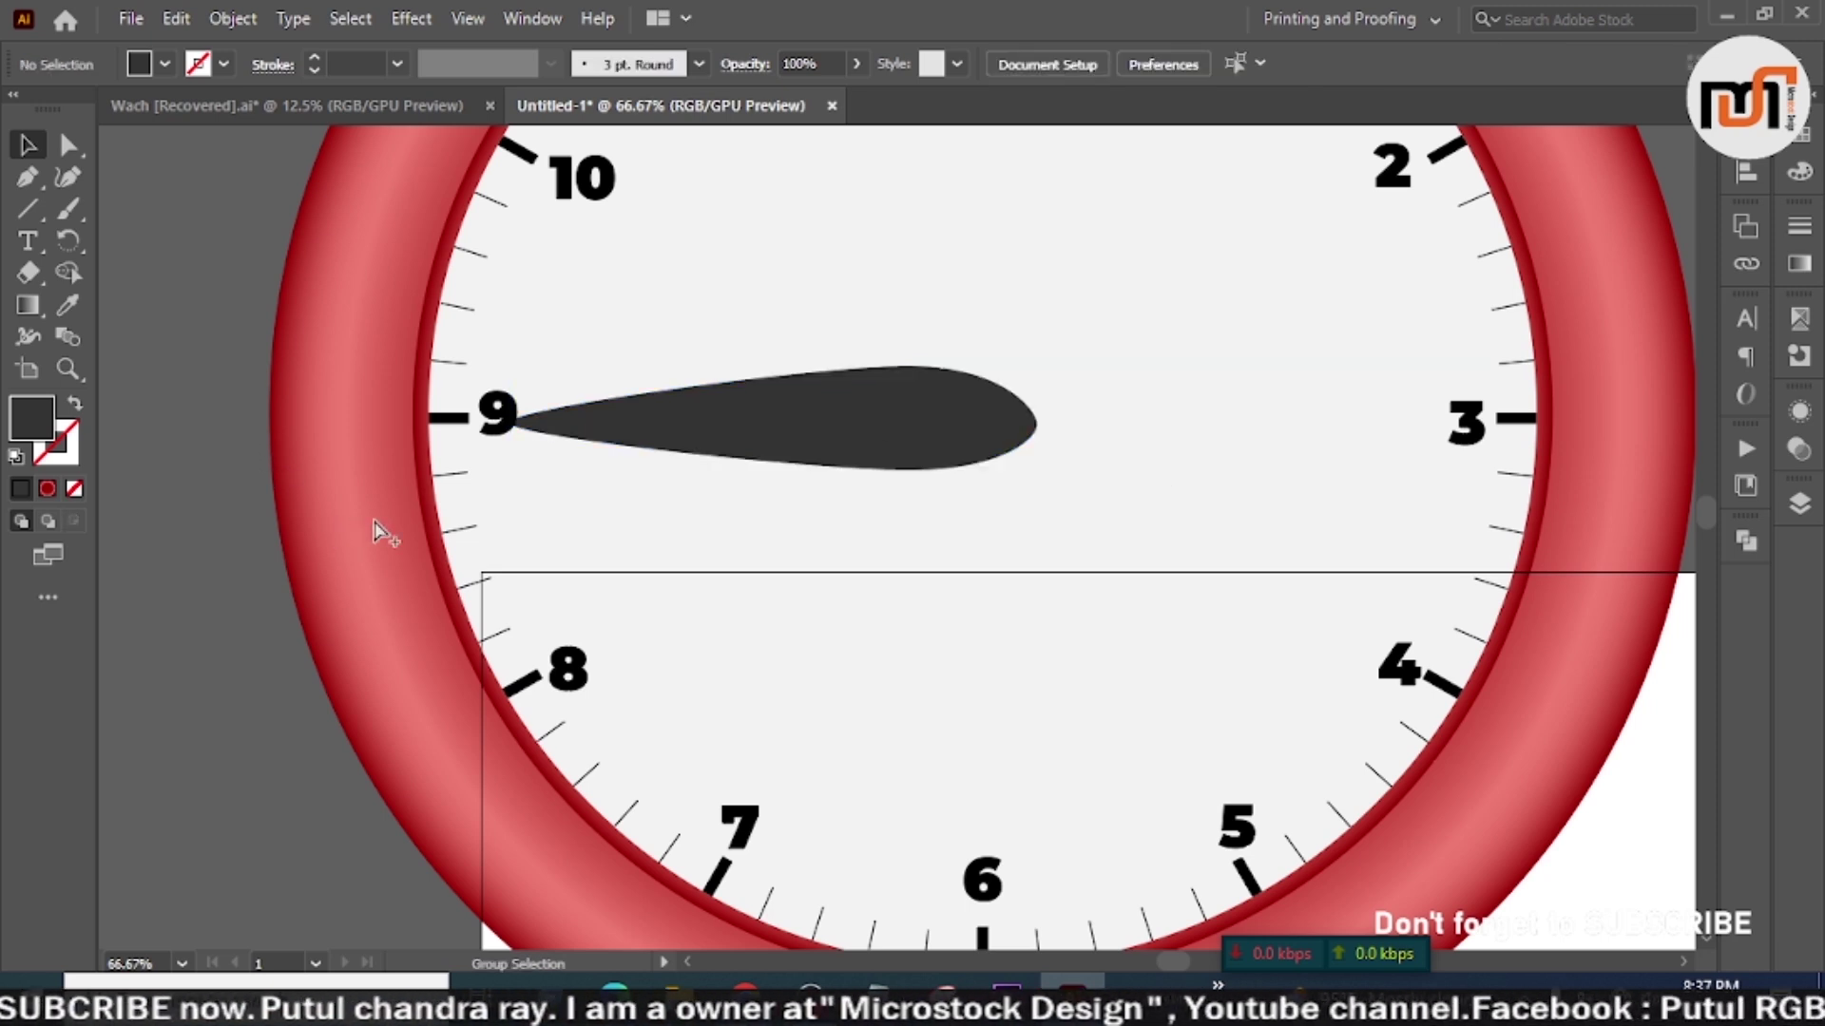
Step: Ungroup the clock artwork and send the dark hand behind the light gray dot at the clock's centre
left_click(378, 529)
left_click(211, 577)
right_click(442, 605)
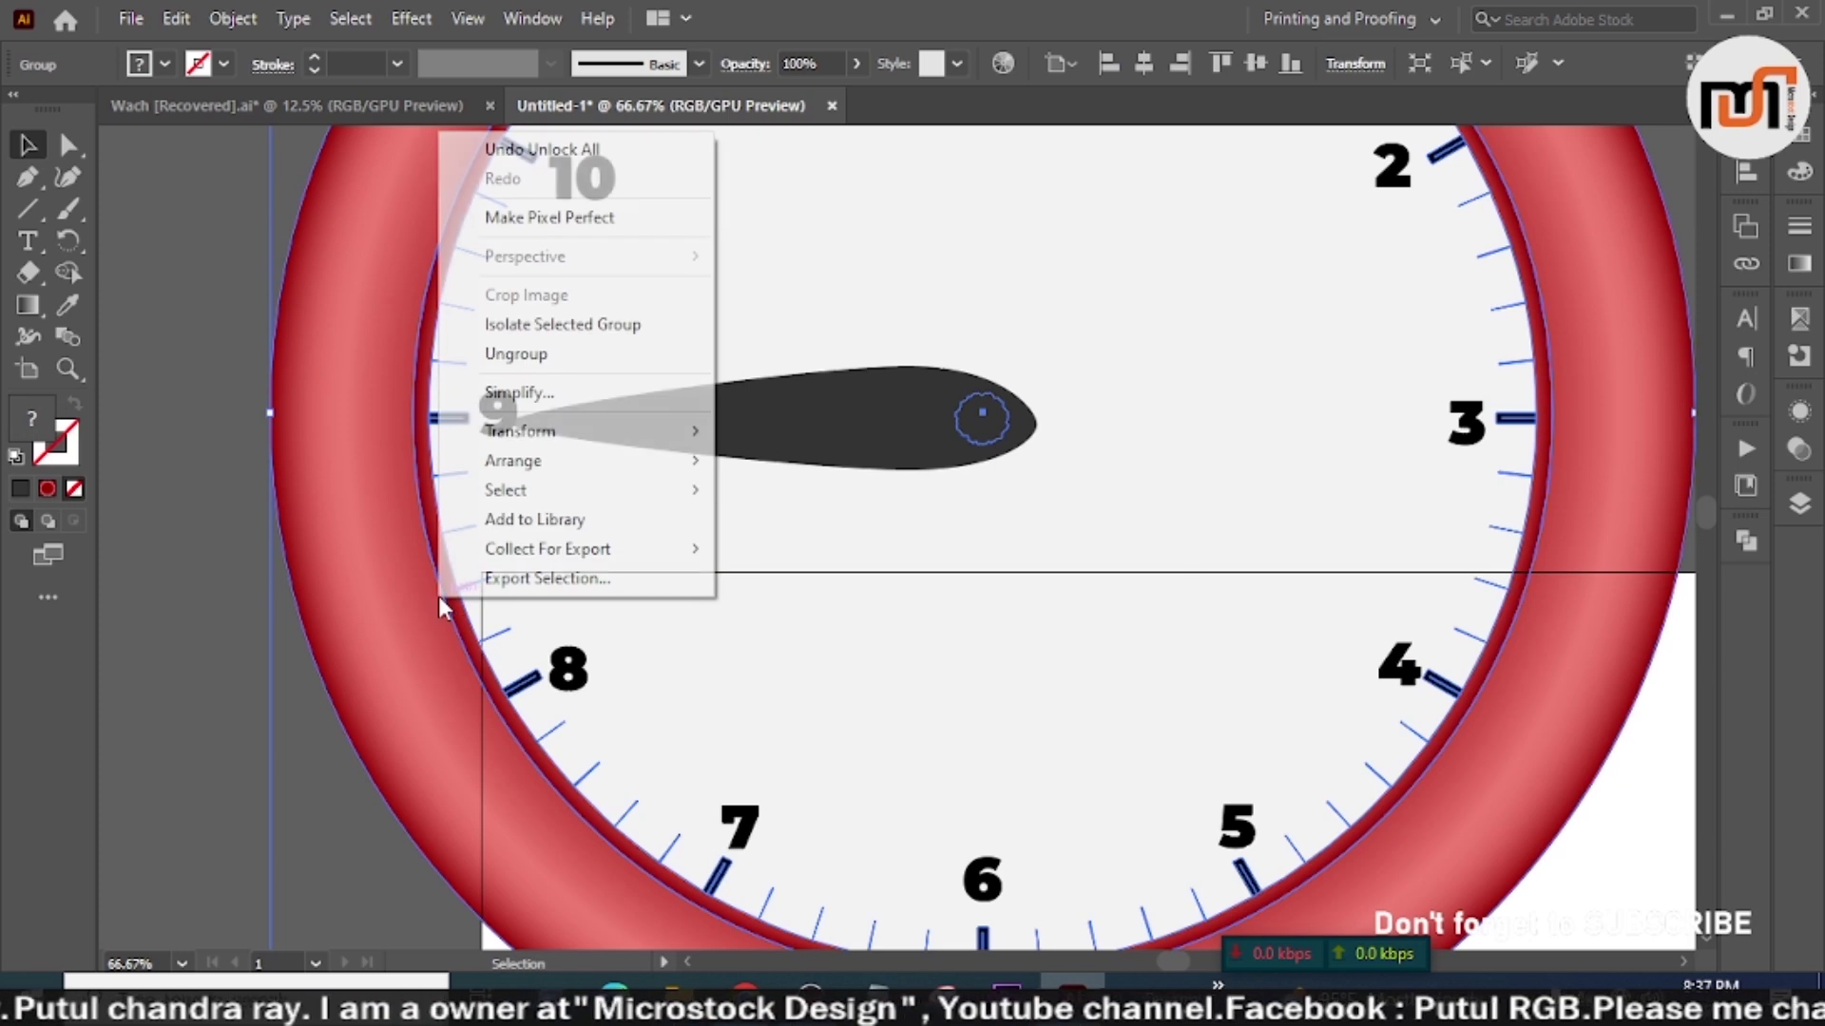
left_click(530, 357)
left_click(202, 363)
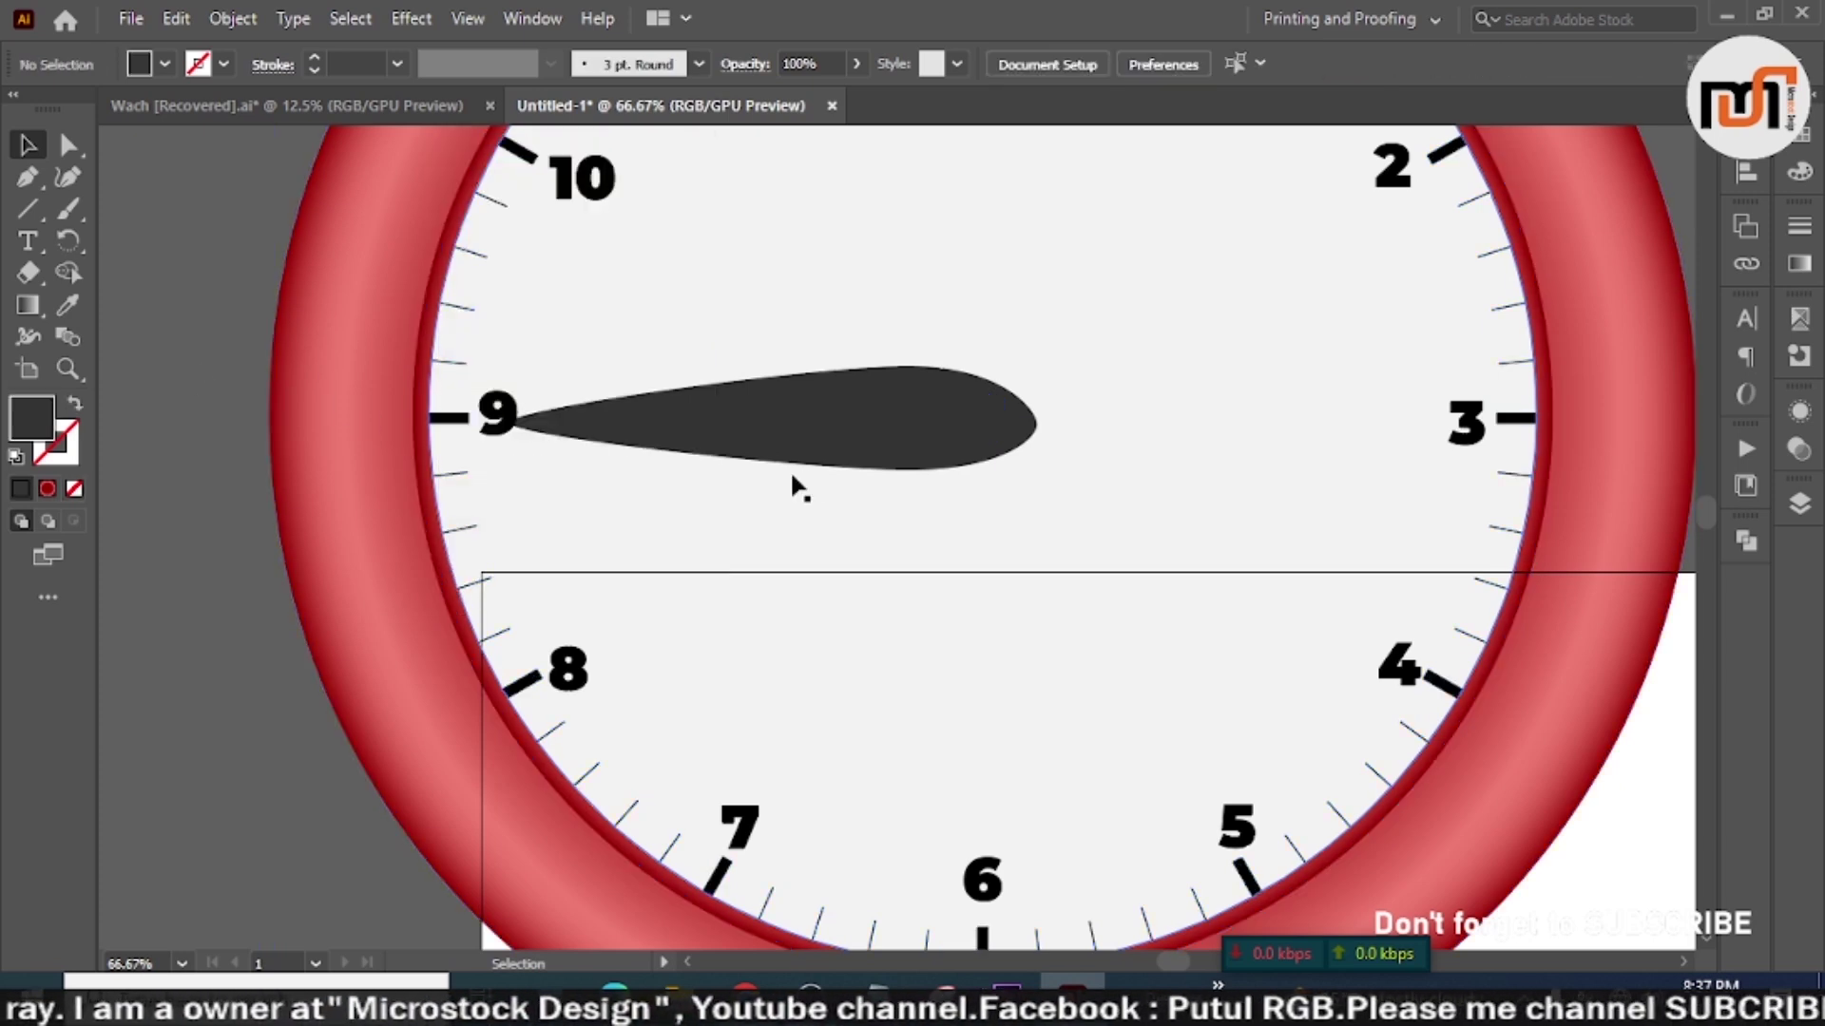
left_click(807, 446)
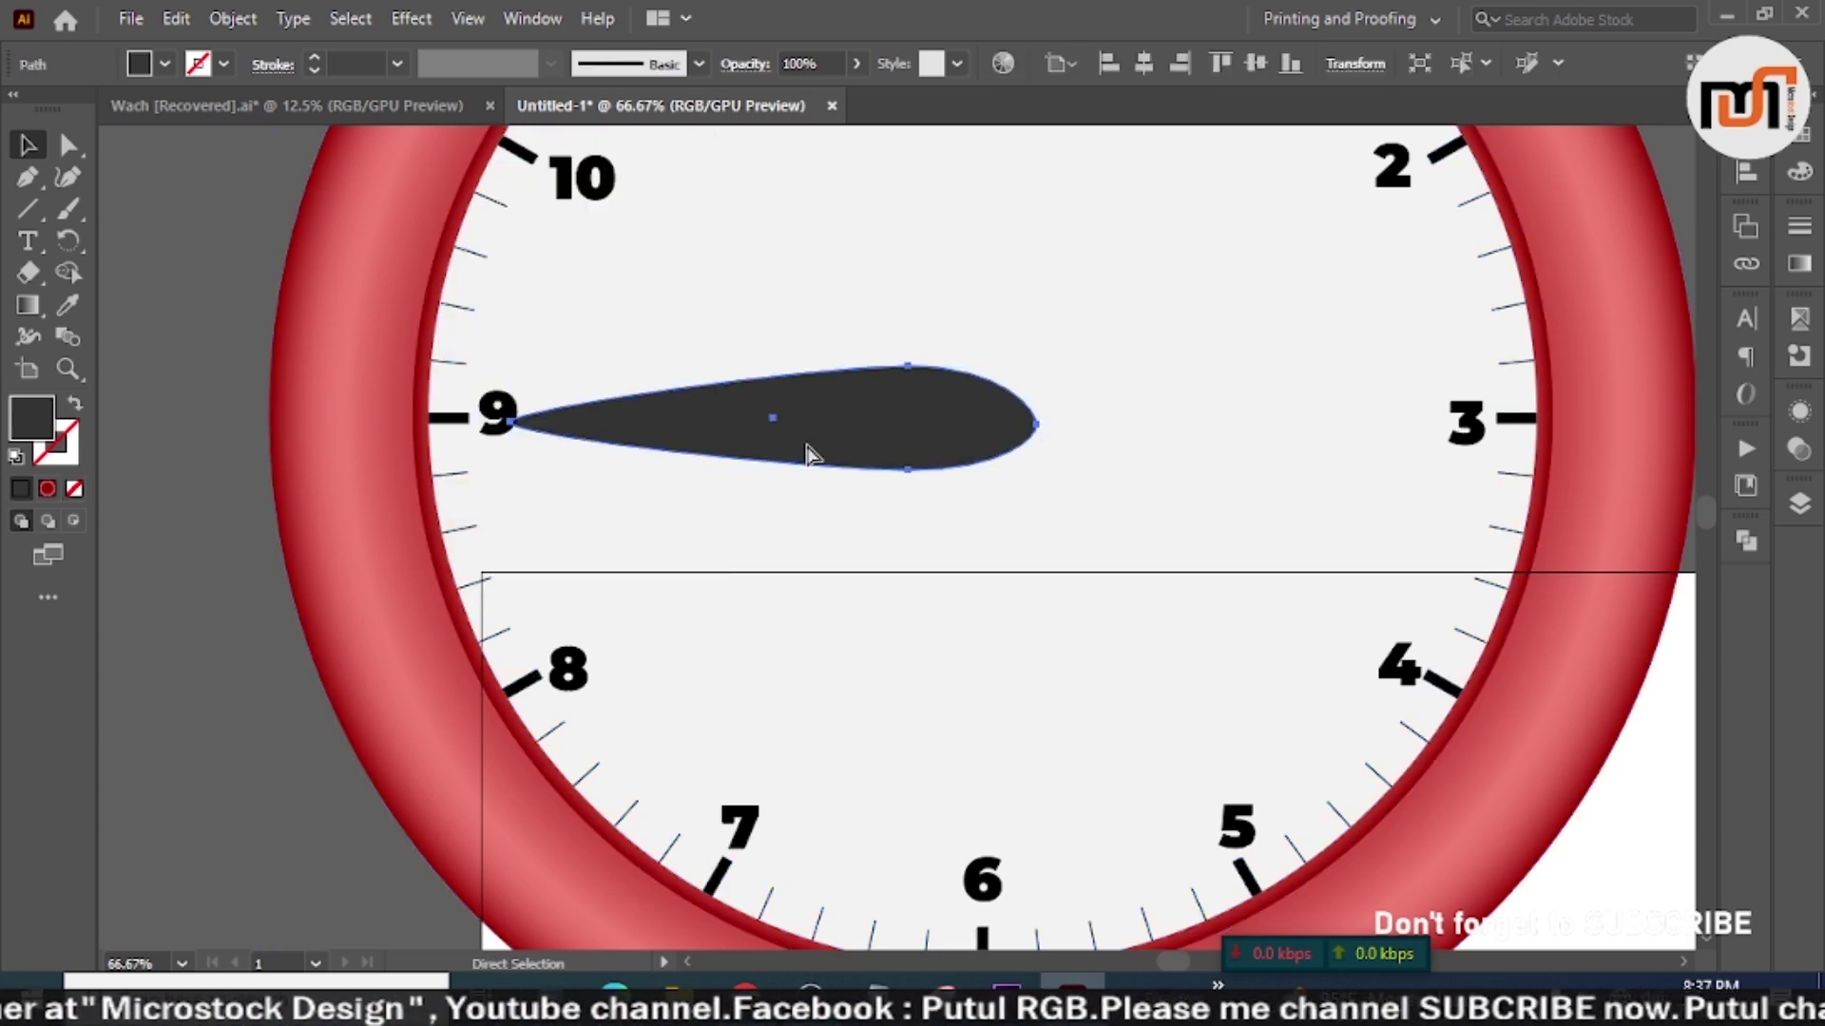
key("ctrl+bracketleft")
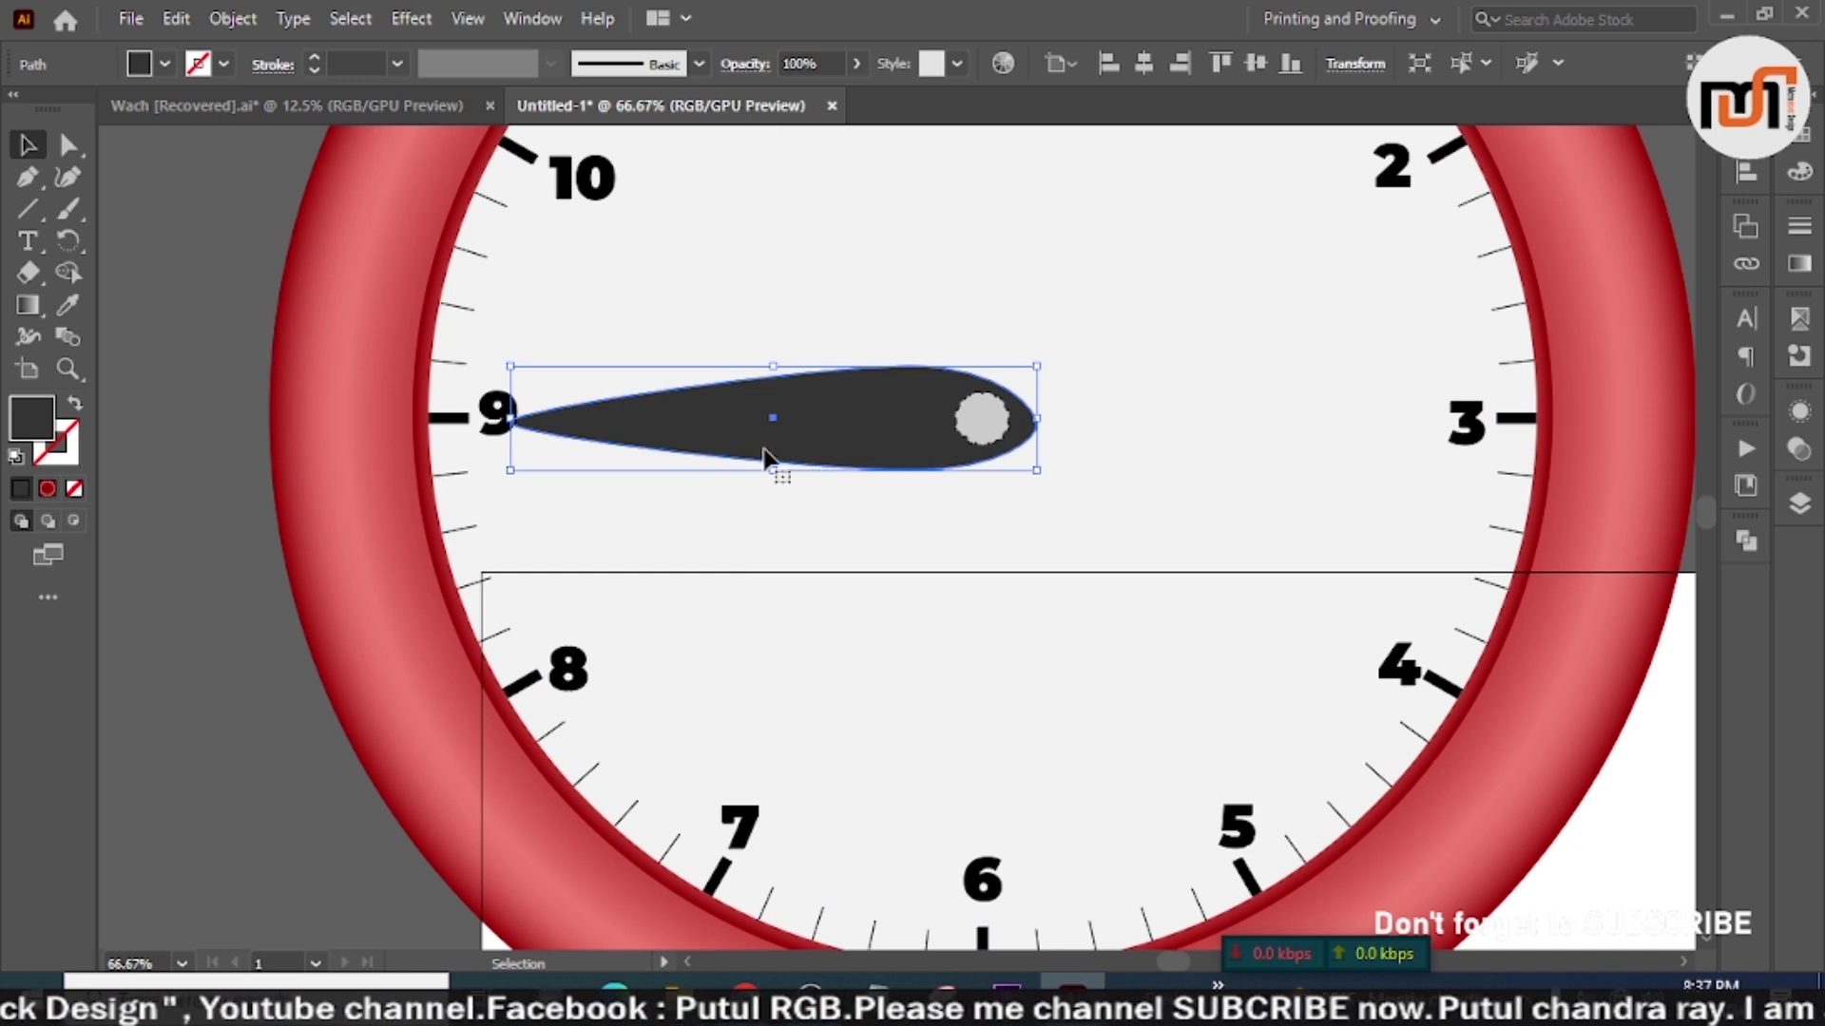
left_click(201, 291)
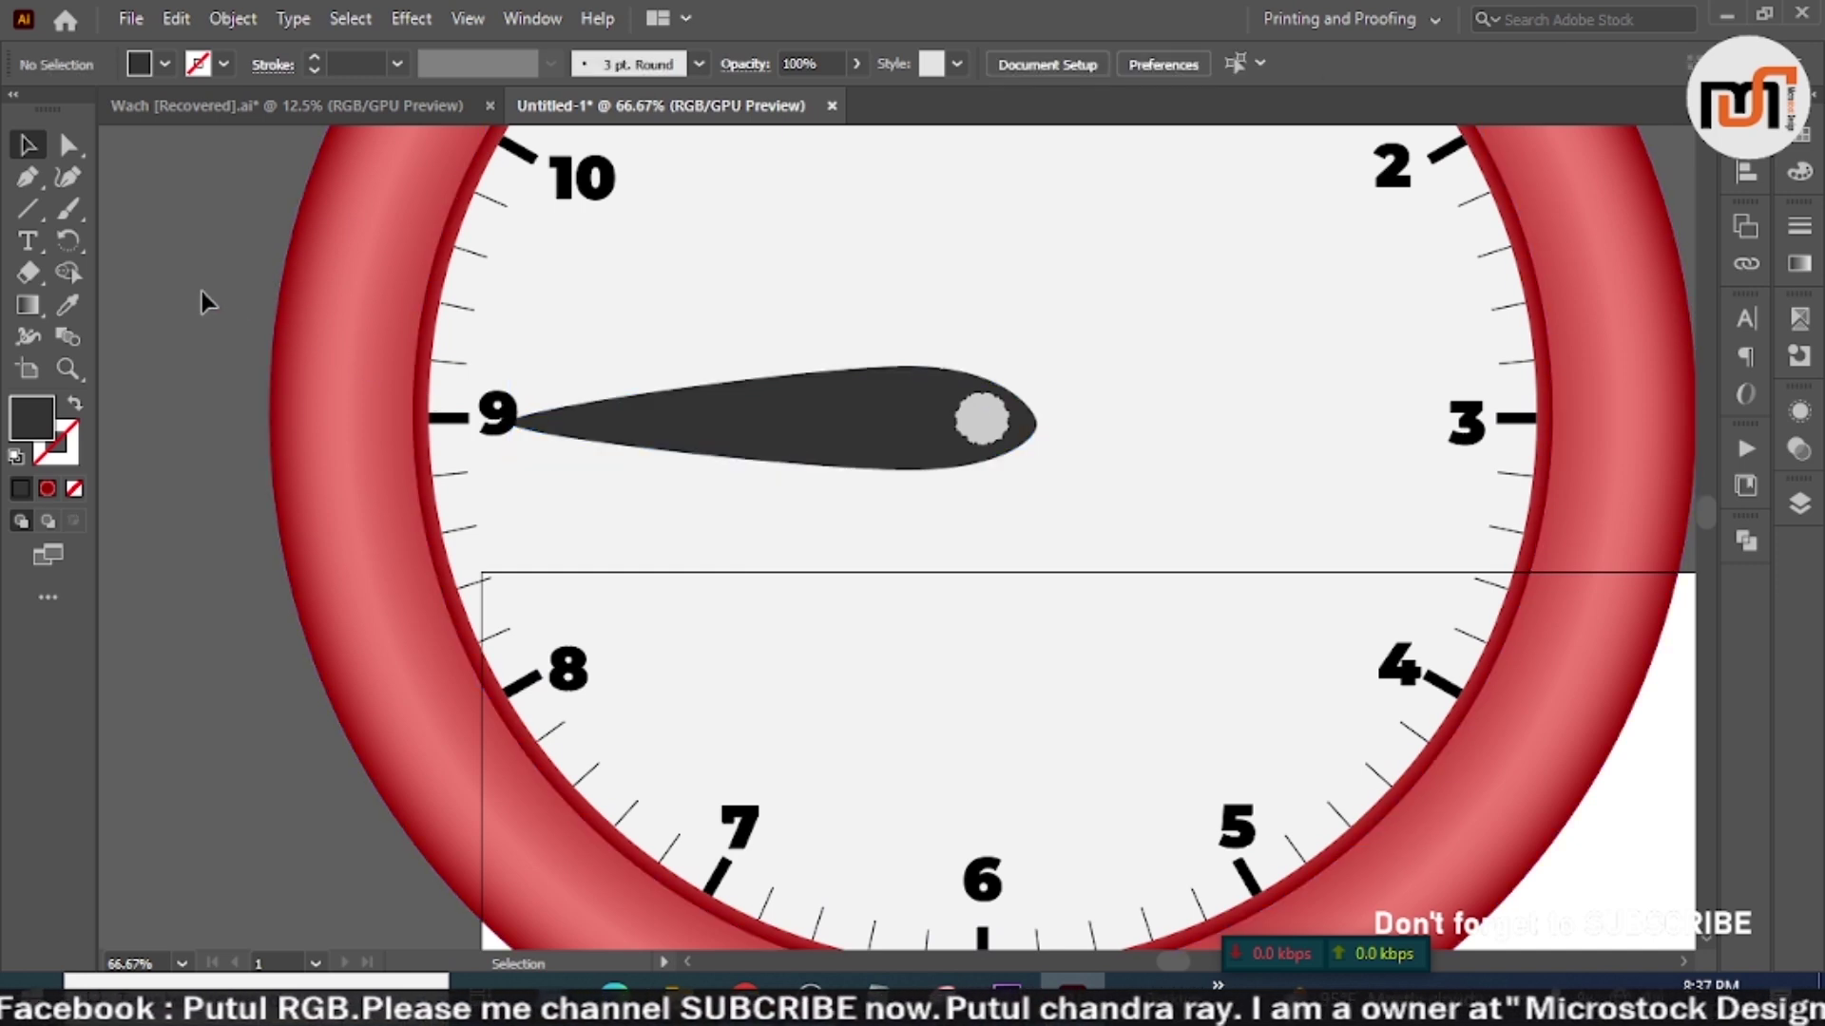
Step: Scale the hand pointing to 9 down proportionally until it clears the numeral, and move the wider long hand just below the clock
left_click(839, 422)
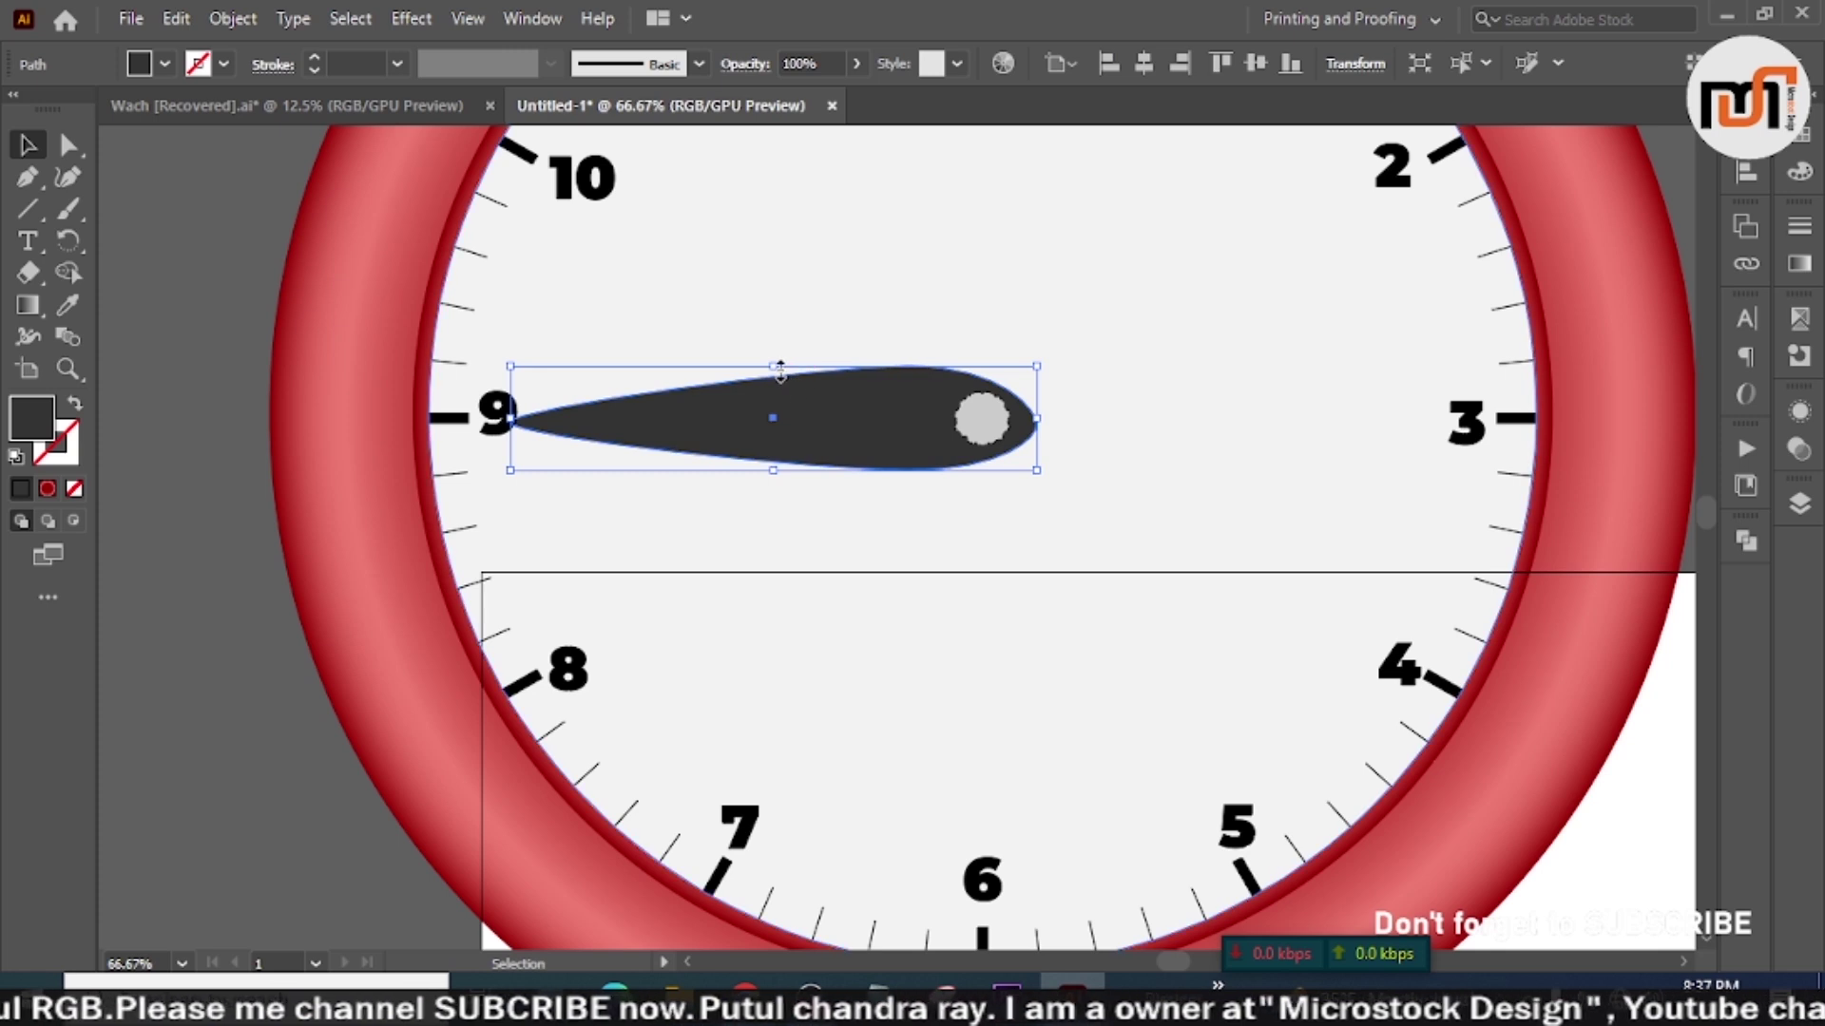
left_click_drag(777, 369, 886, 417)
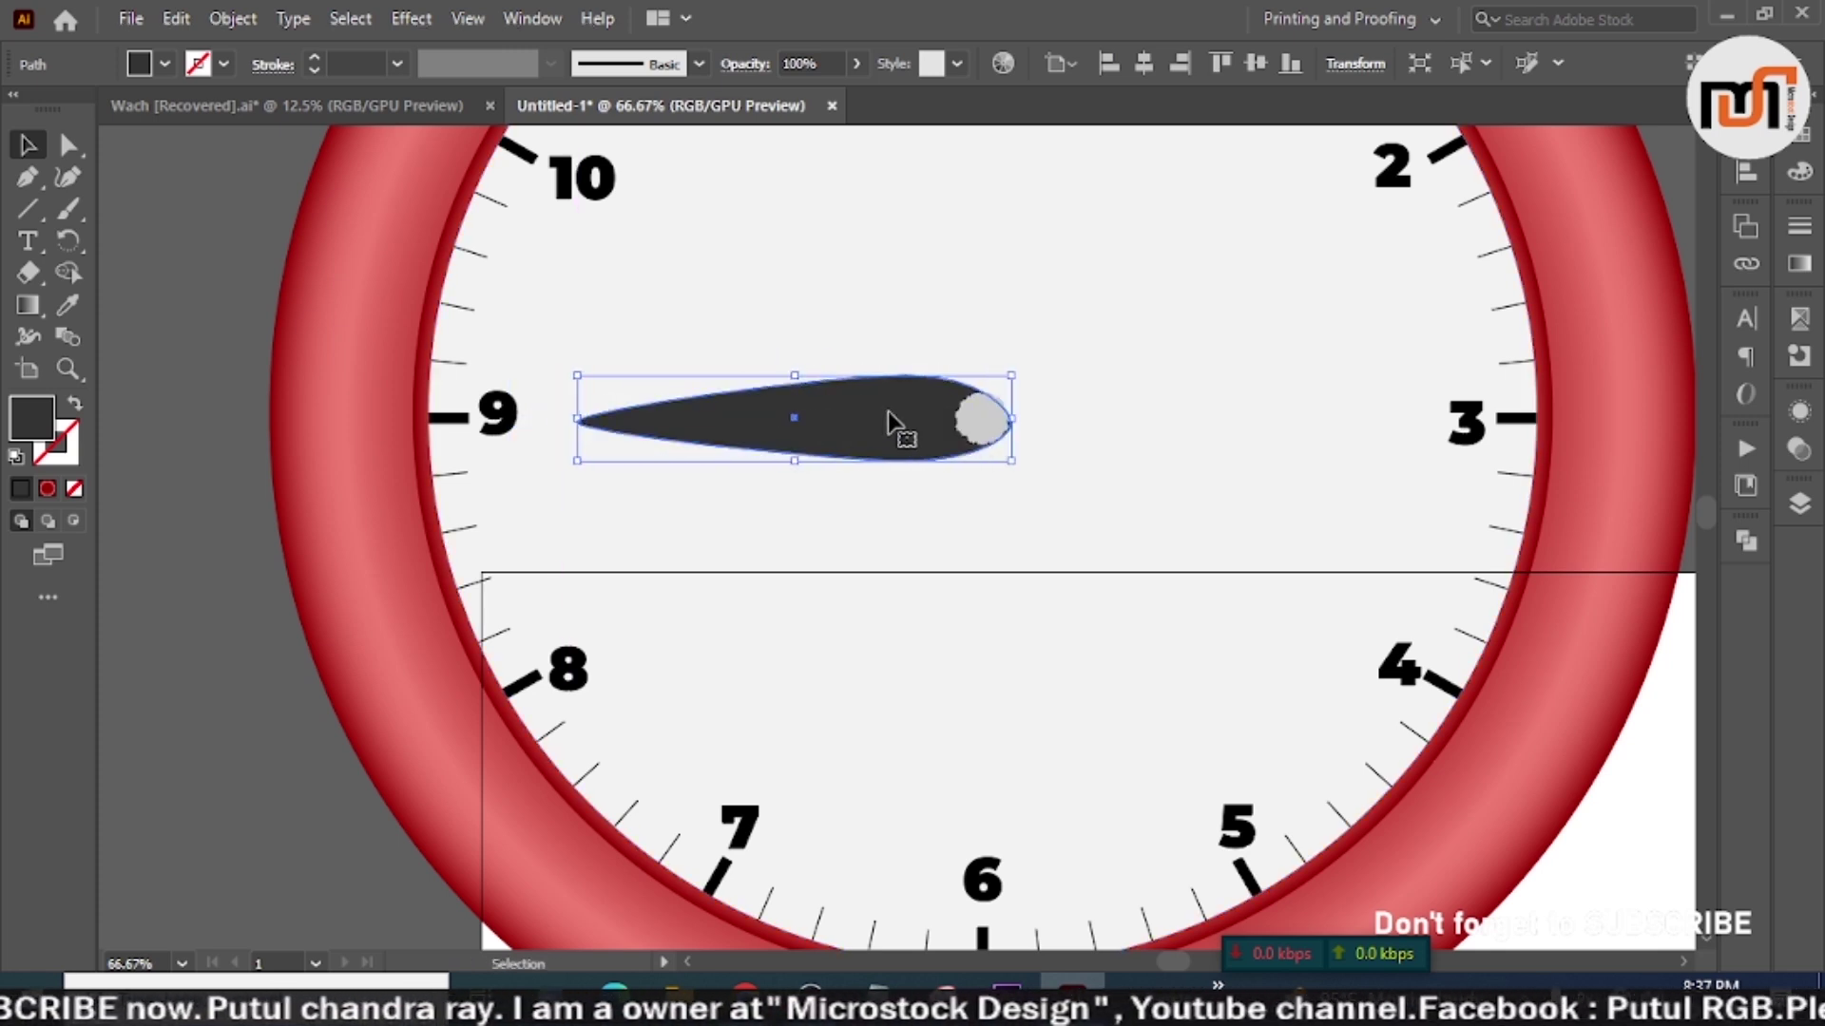
left_click(180, 380)
scroll(730, 342, "down", 2)
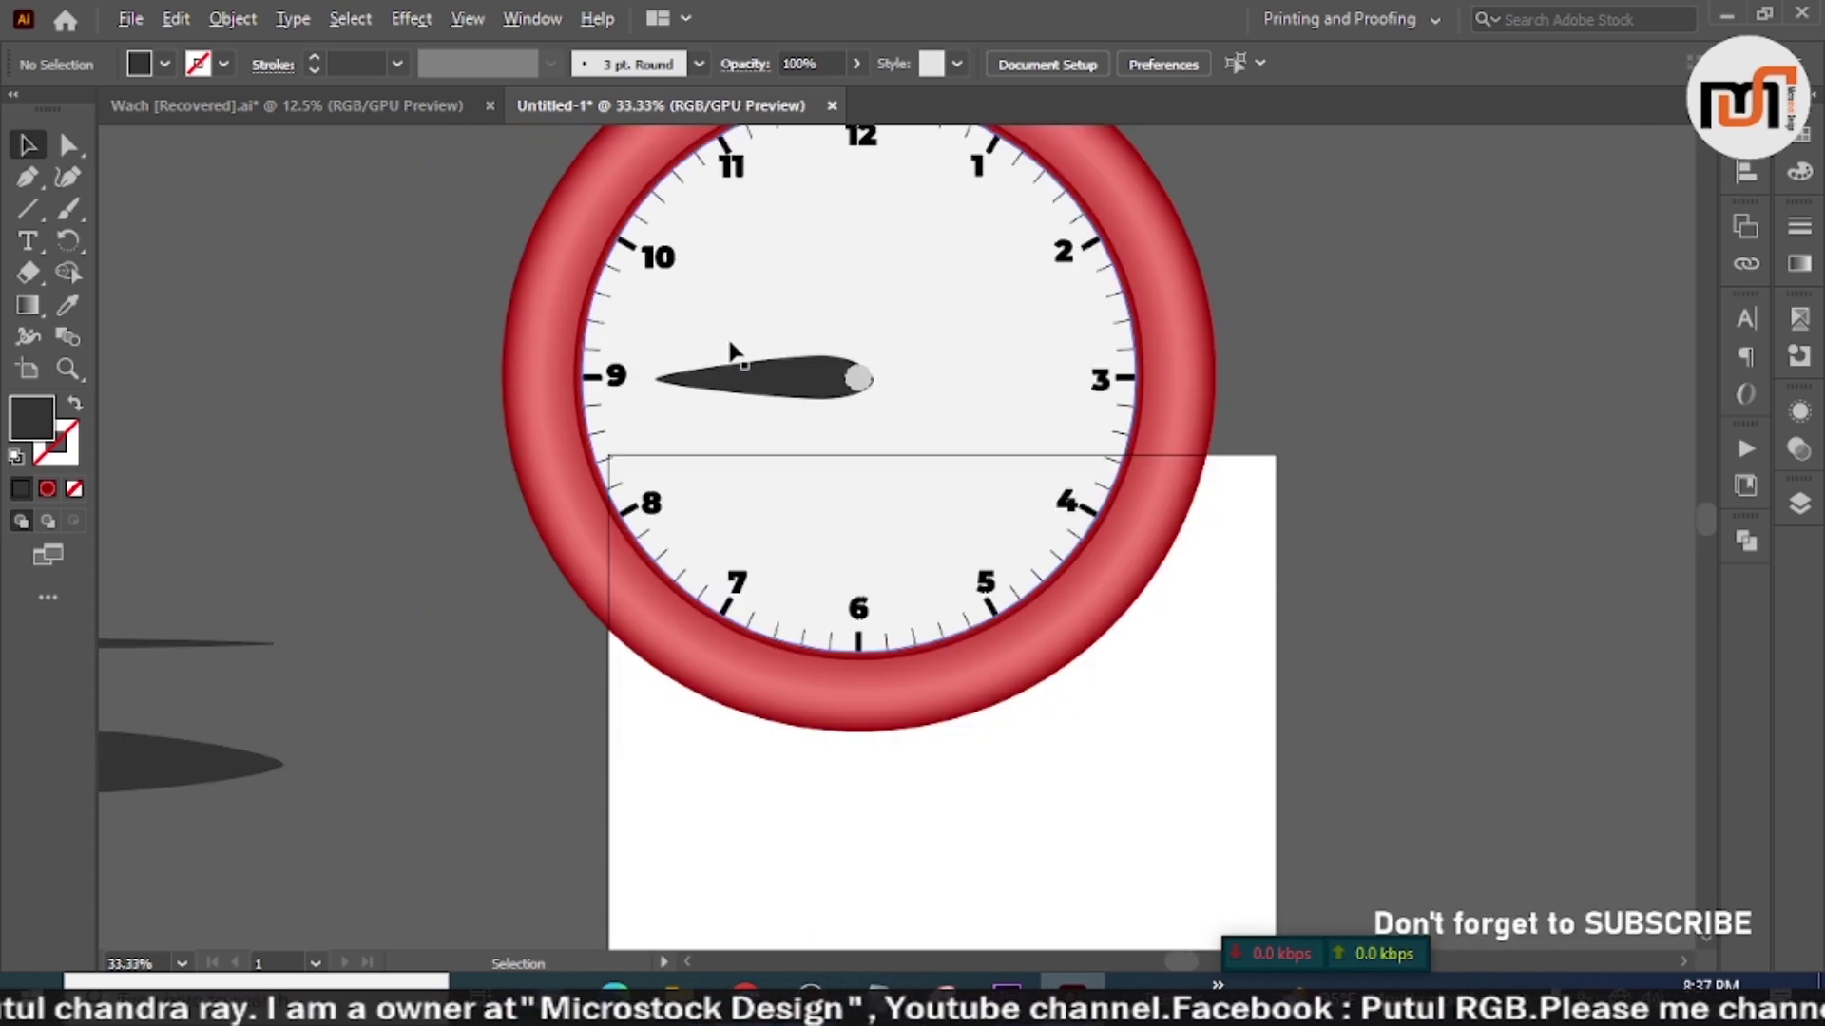
scroll(588, 557, "down", 1)
left_click_drag(214, 719, 599, 772)
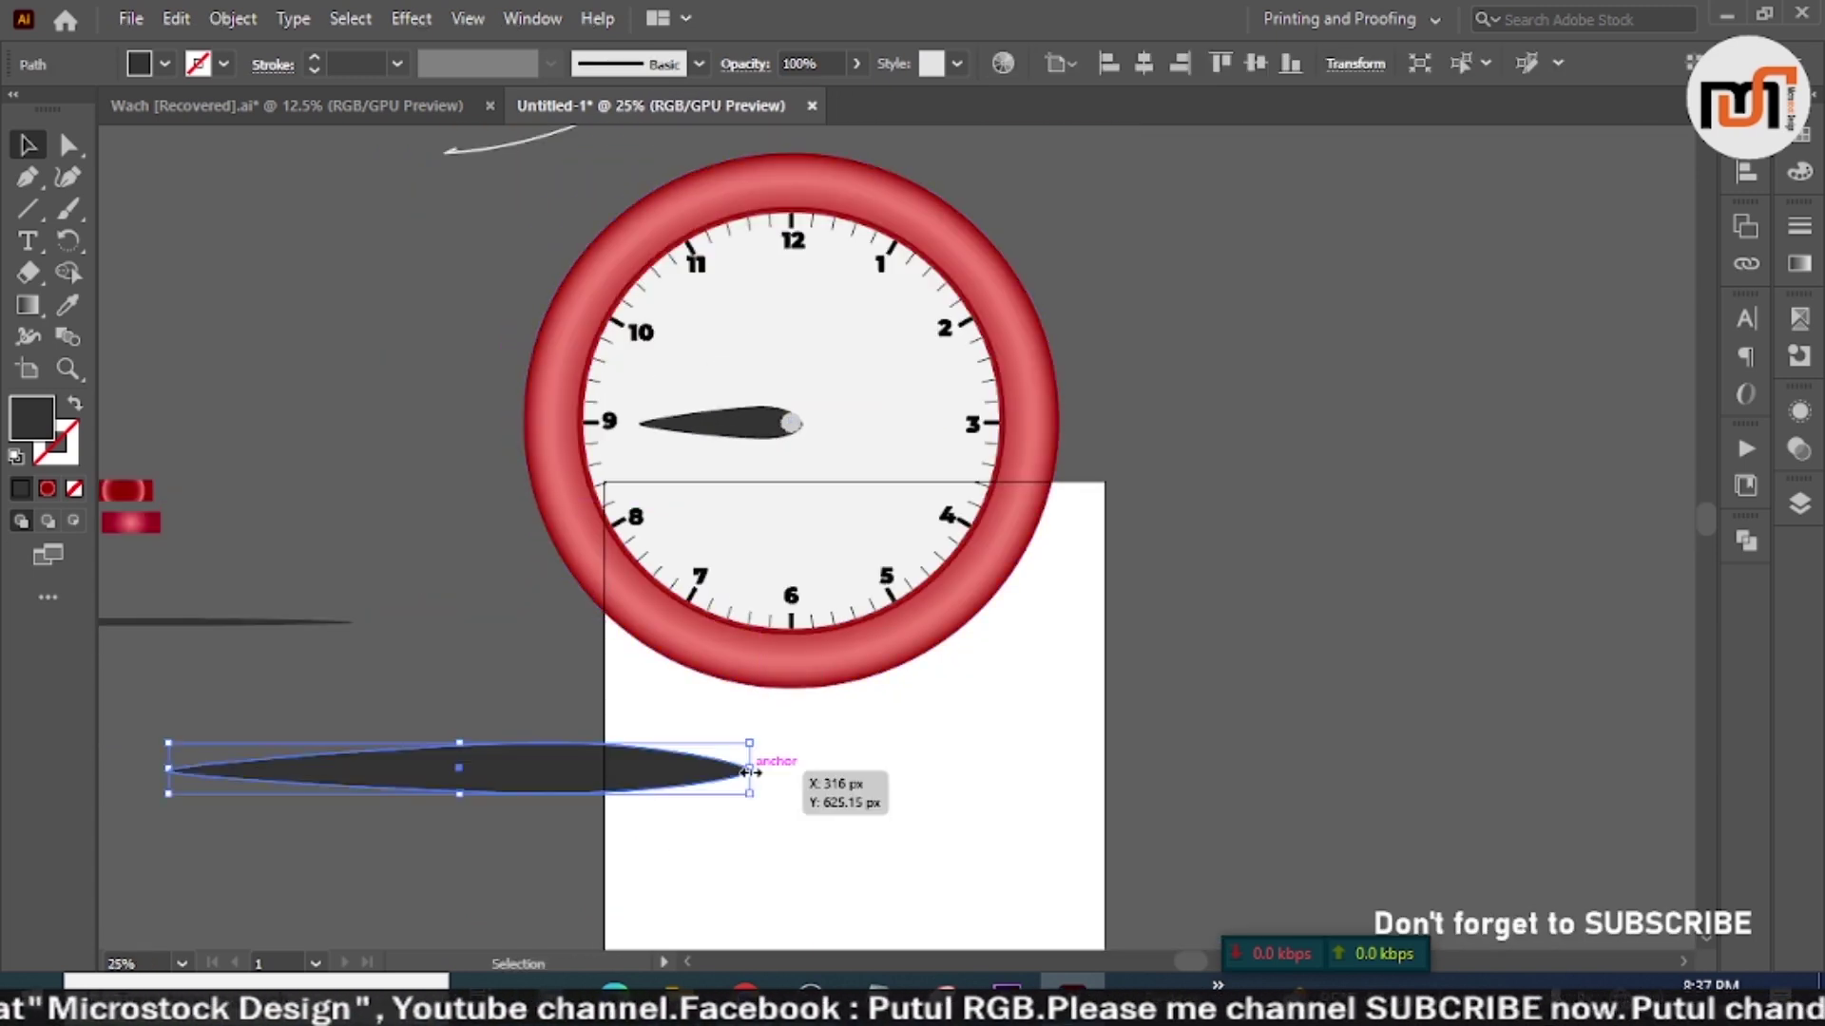
Step: Shrink the short hand, make it plumper again and shift its rounded end over the centre dot
left_click(732, 423)
left_click_drag(720, 412, 722, 418)
scroll(770, 427, "up", 1)
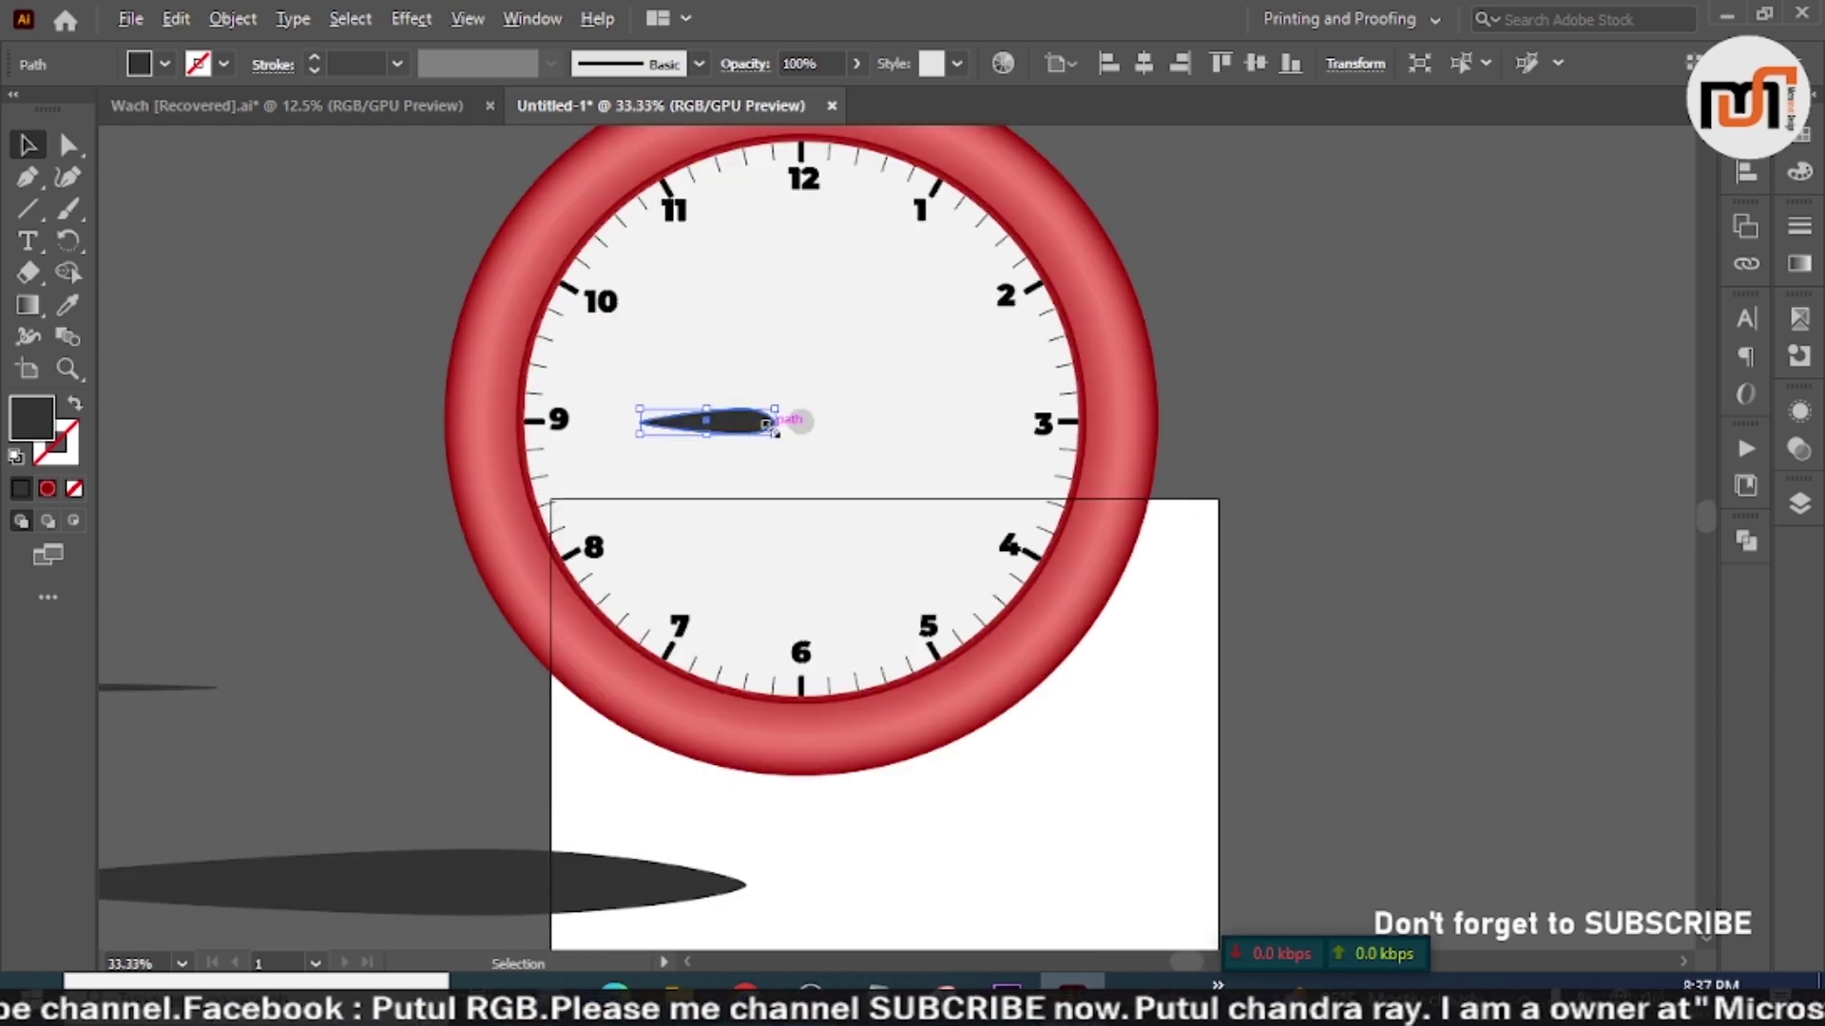
scroll(768, 425, "up", 1)
left_click_drag(679, 401, 676, 389)
left_click_drag(777, 425, 796, 426)
left_click(347, 442)
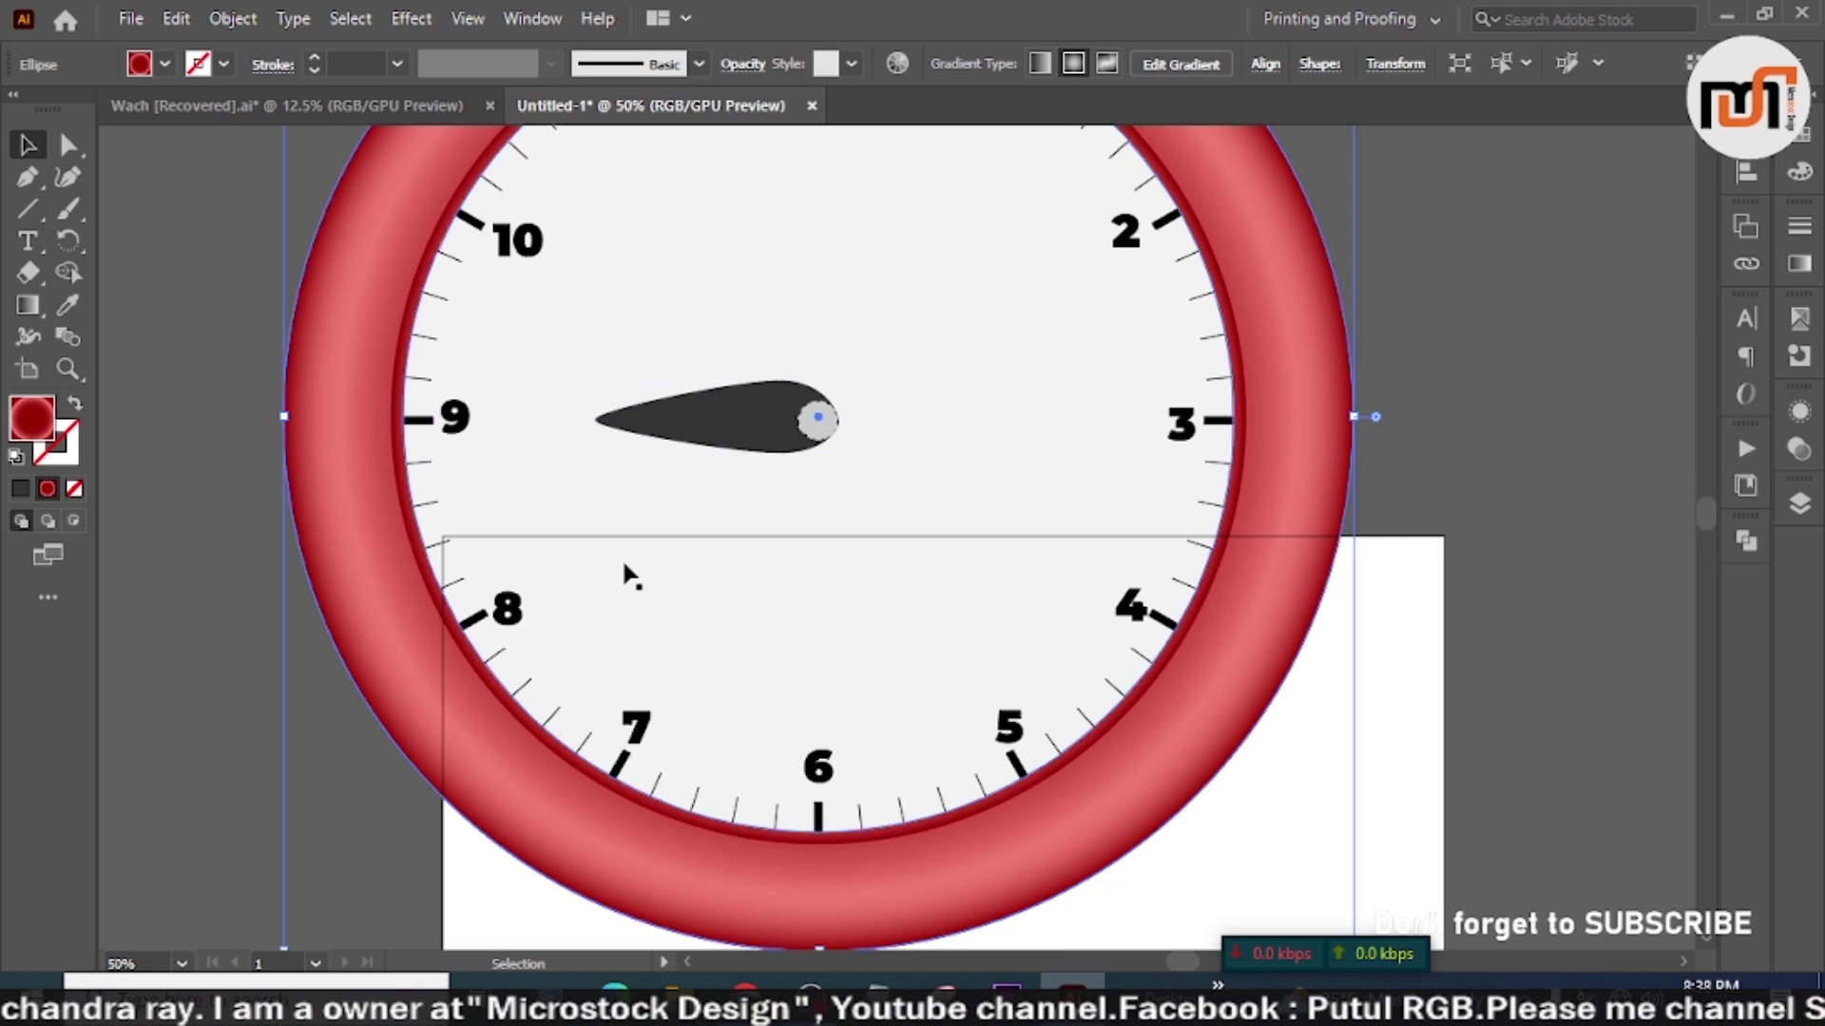
Step: Lengthen the short hand by stretching its pointed tip towards the numeral 9, and deselect it
scroll(677, 574, "down", 1)
left_click(711, 483)
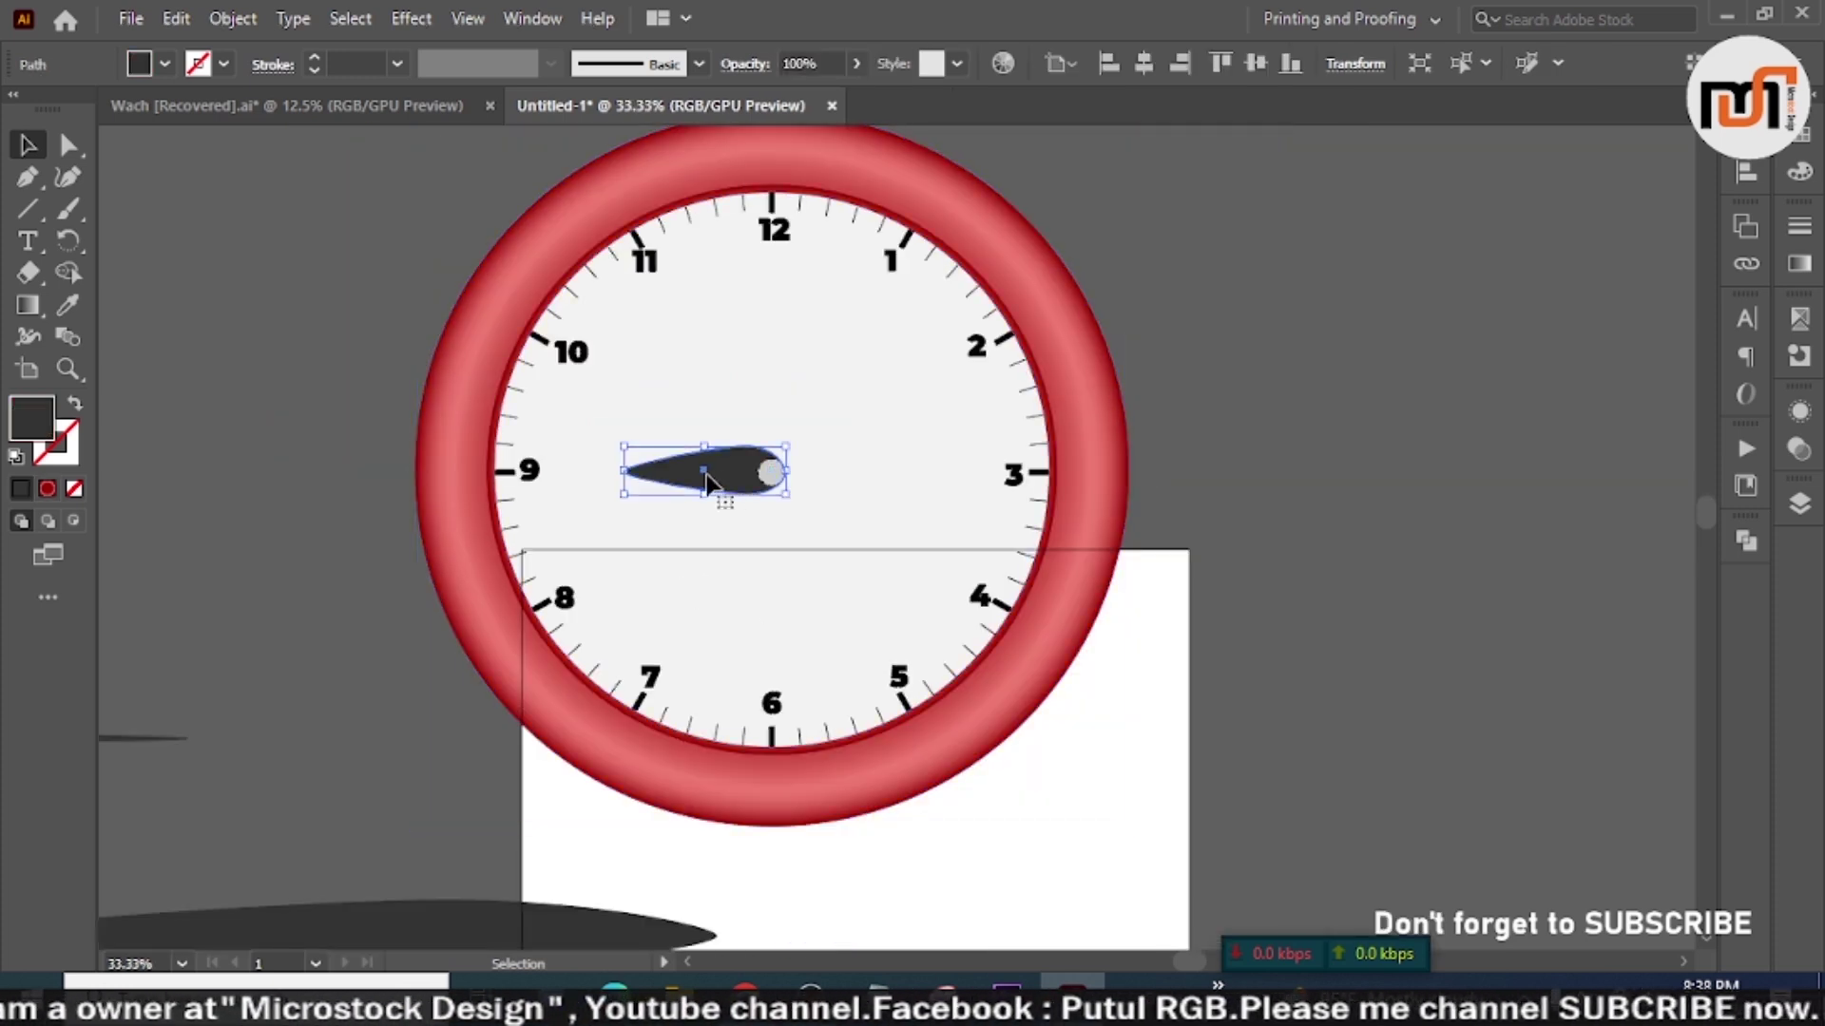
left_click_drag(633, 475, 587, 473)
left_click(318, 447)
scroll(427, 480, "down", 2)
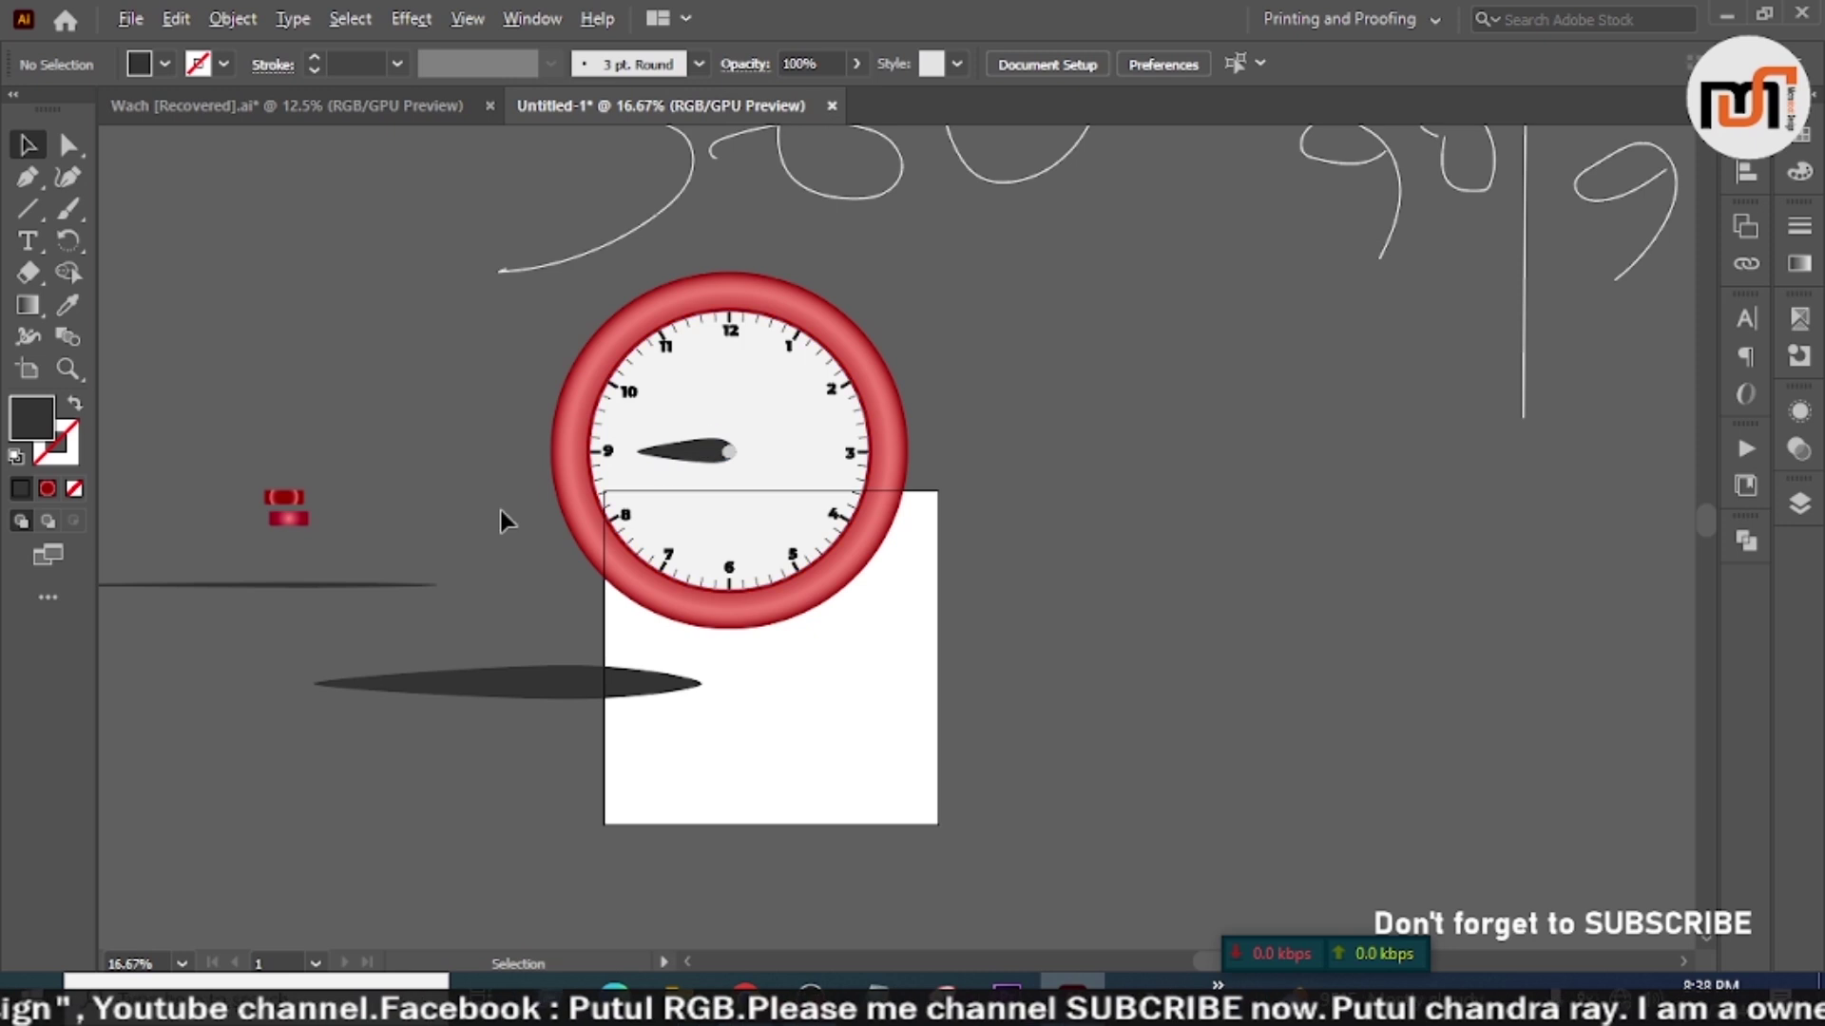
Step: Place the wider long hand on the clock face, rotated towards 11 and scaled down so its lower end meets the centre dot
left_click(521, 688)
left_click_drag(711, 691, 737, 406)
scroll(745, 405, "up", 4)
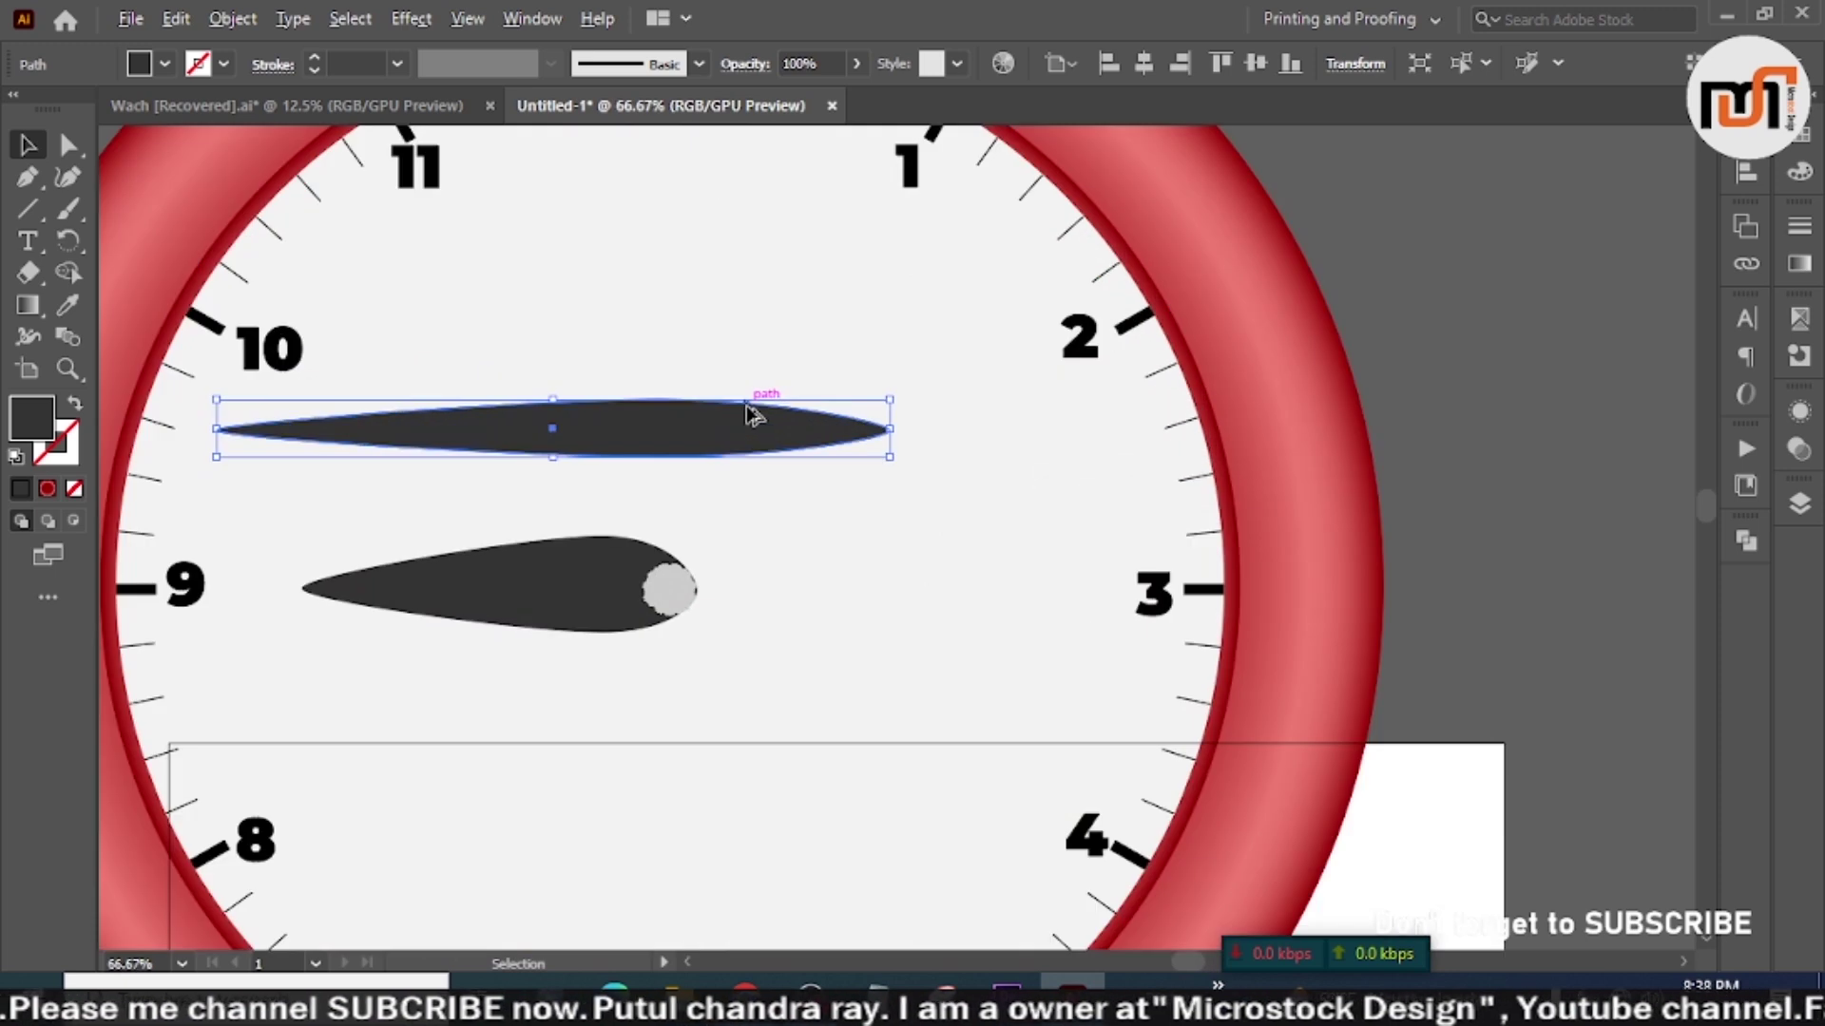
left_click_drag(889, 471, 658, 620)
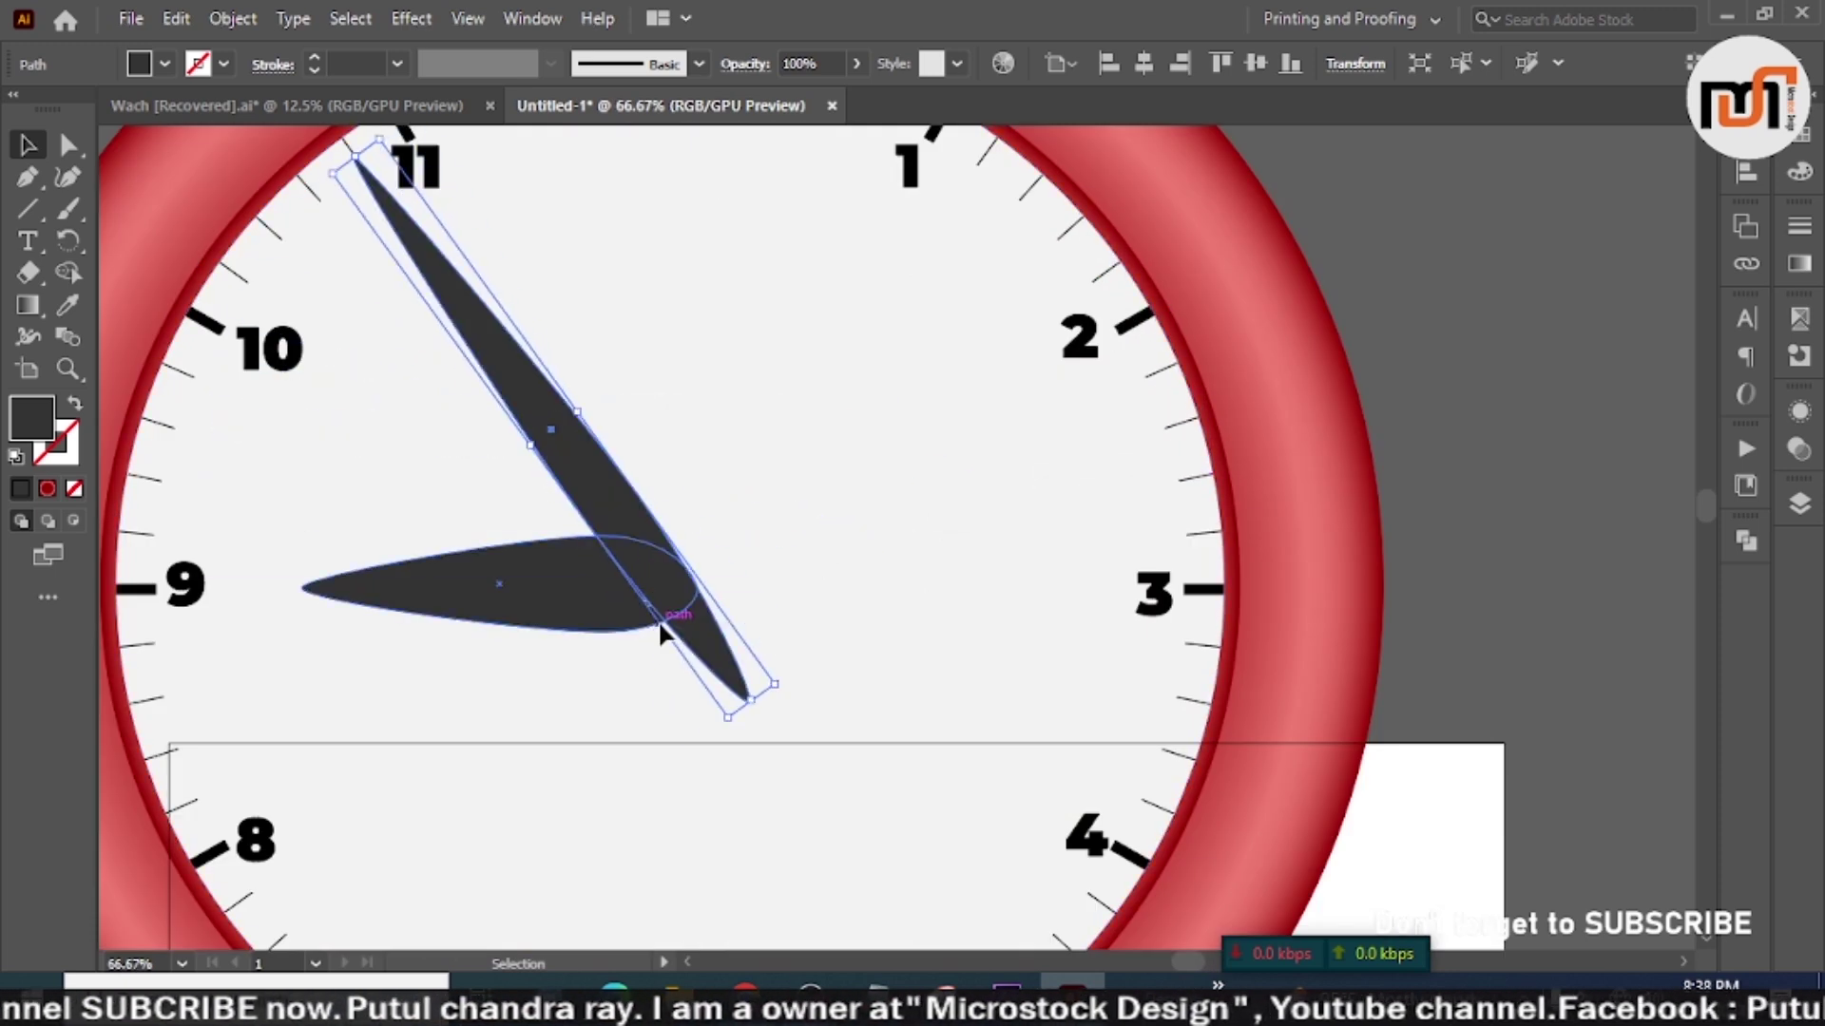
left_click_drag(582, 413, 569, 423)
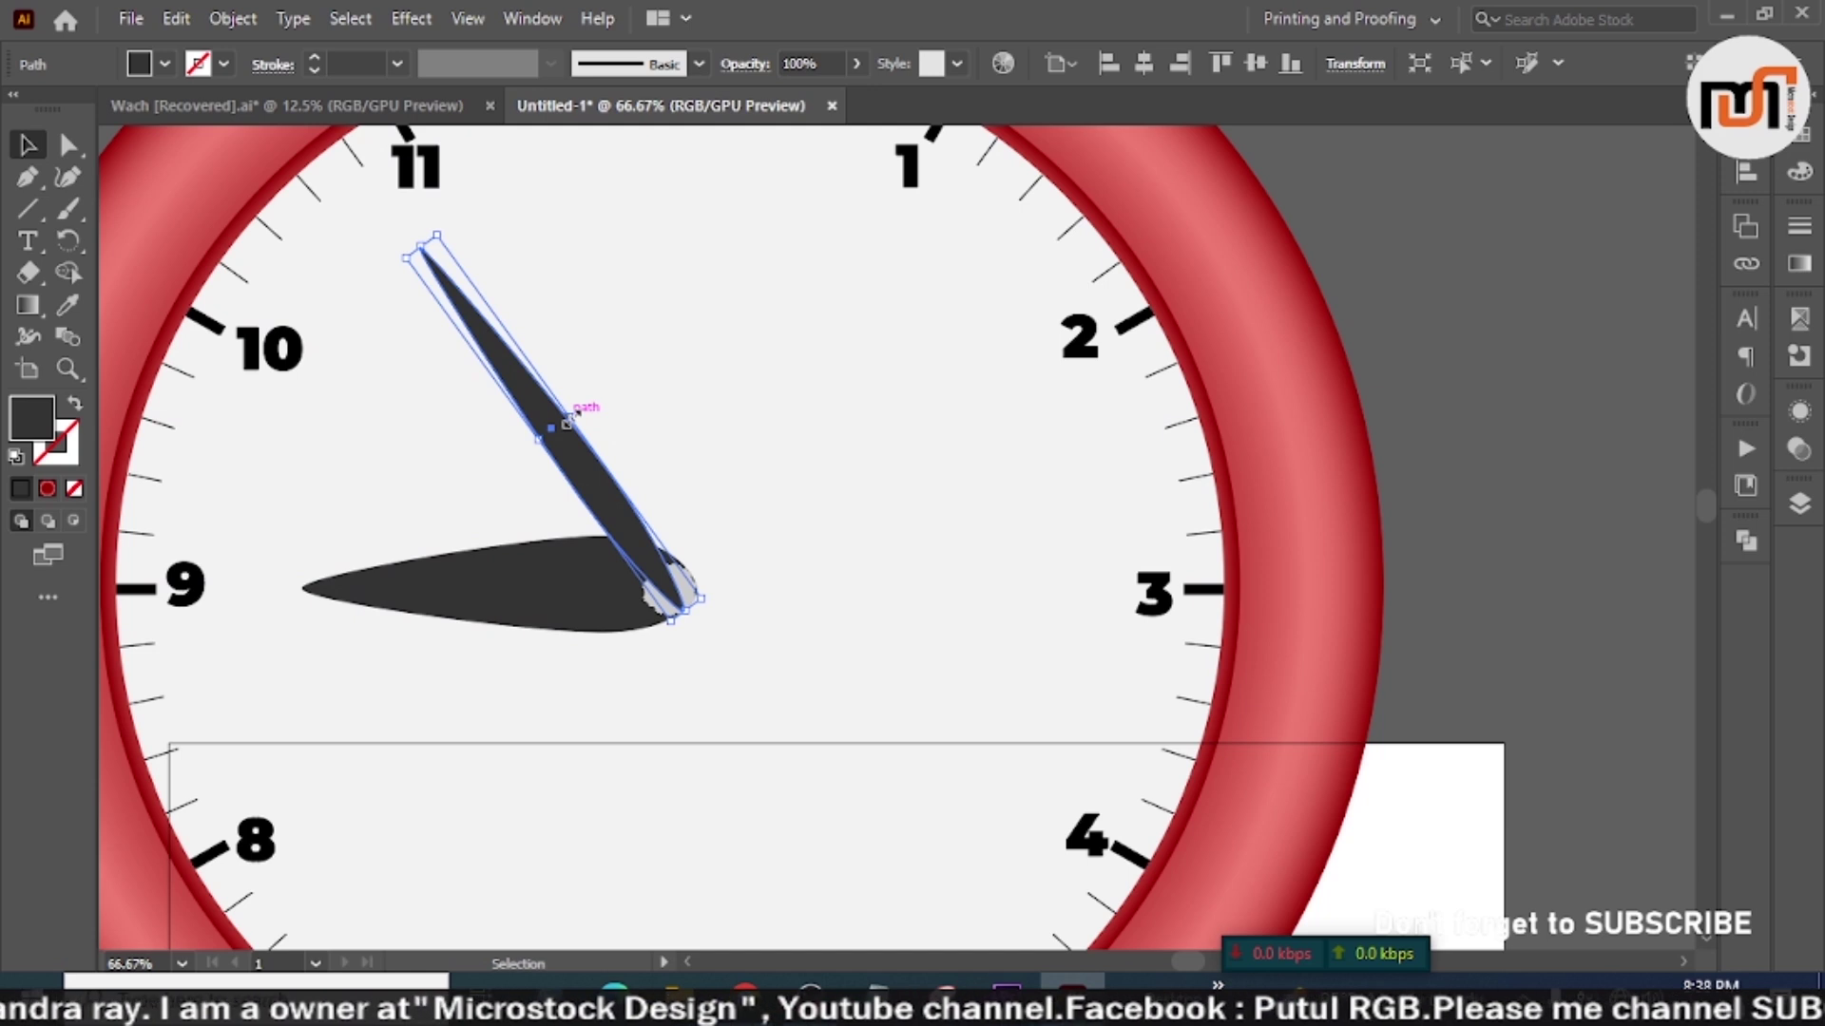
left_click(1490, 521)
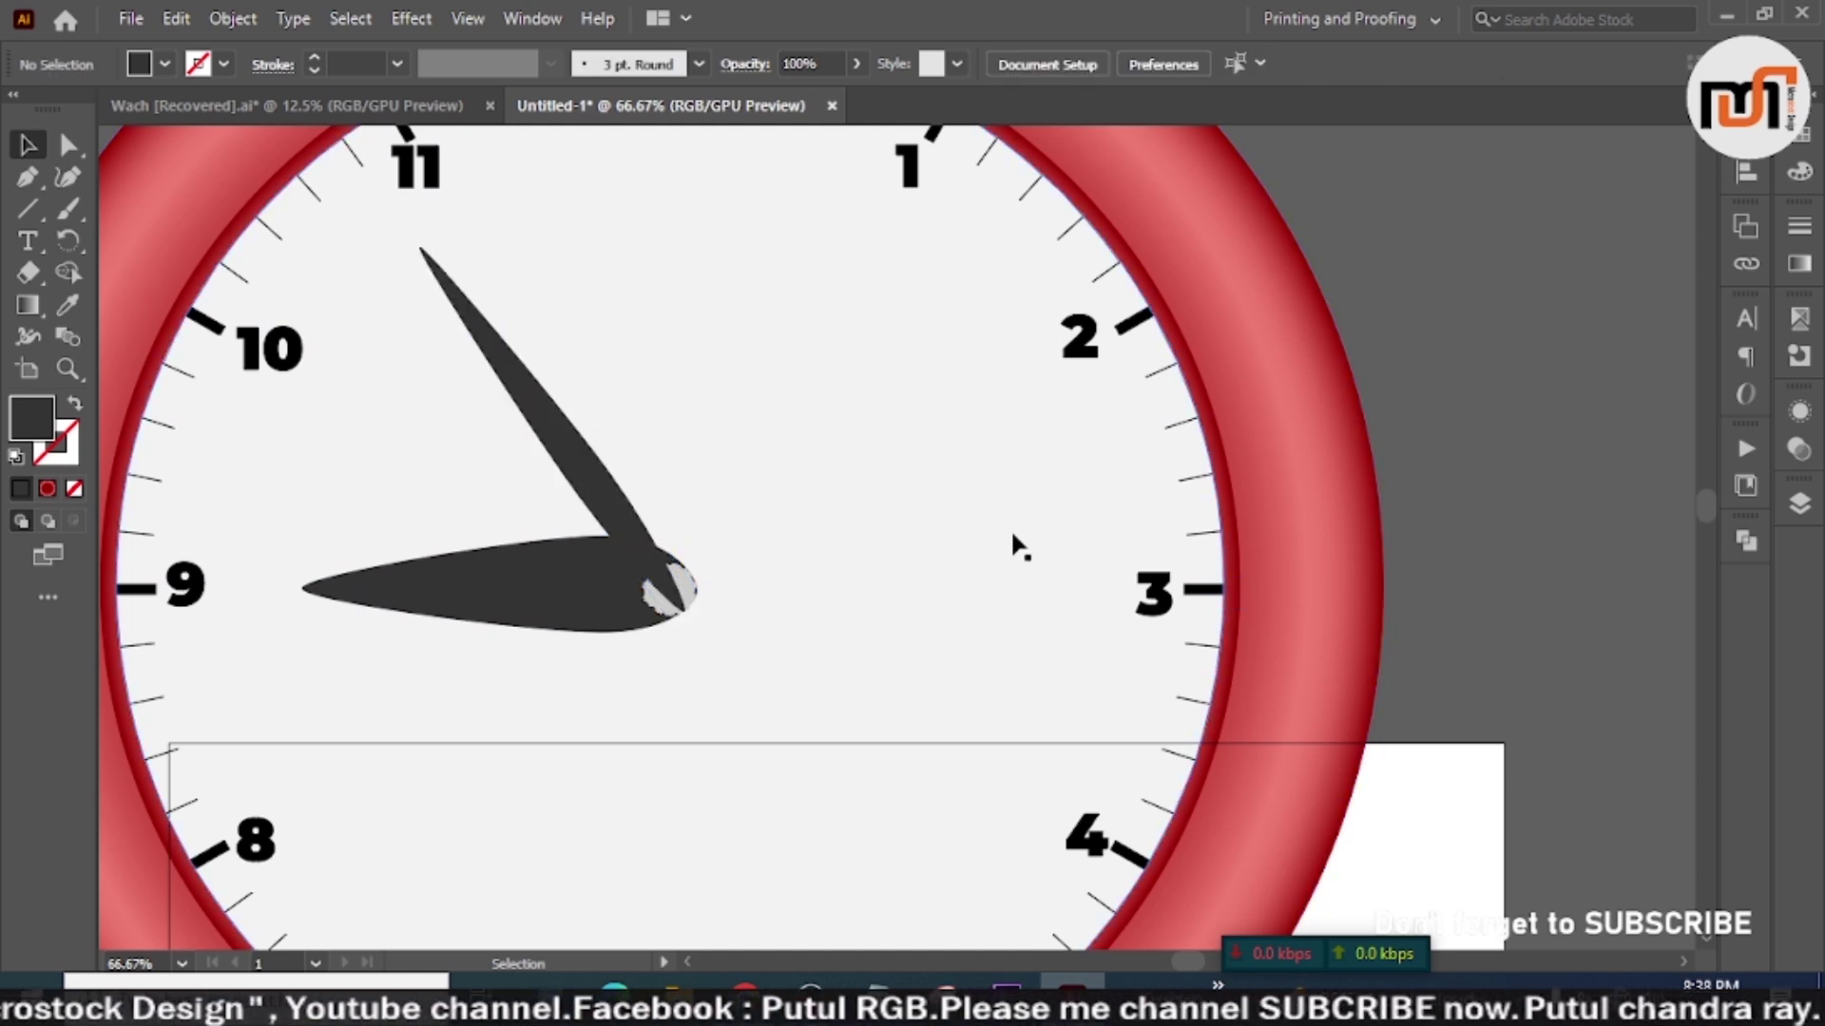
Step: Create an offset path of 1 px around the hand pointing towards 11, keeping miter joins
left_click(611, 489)
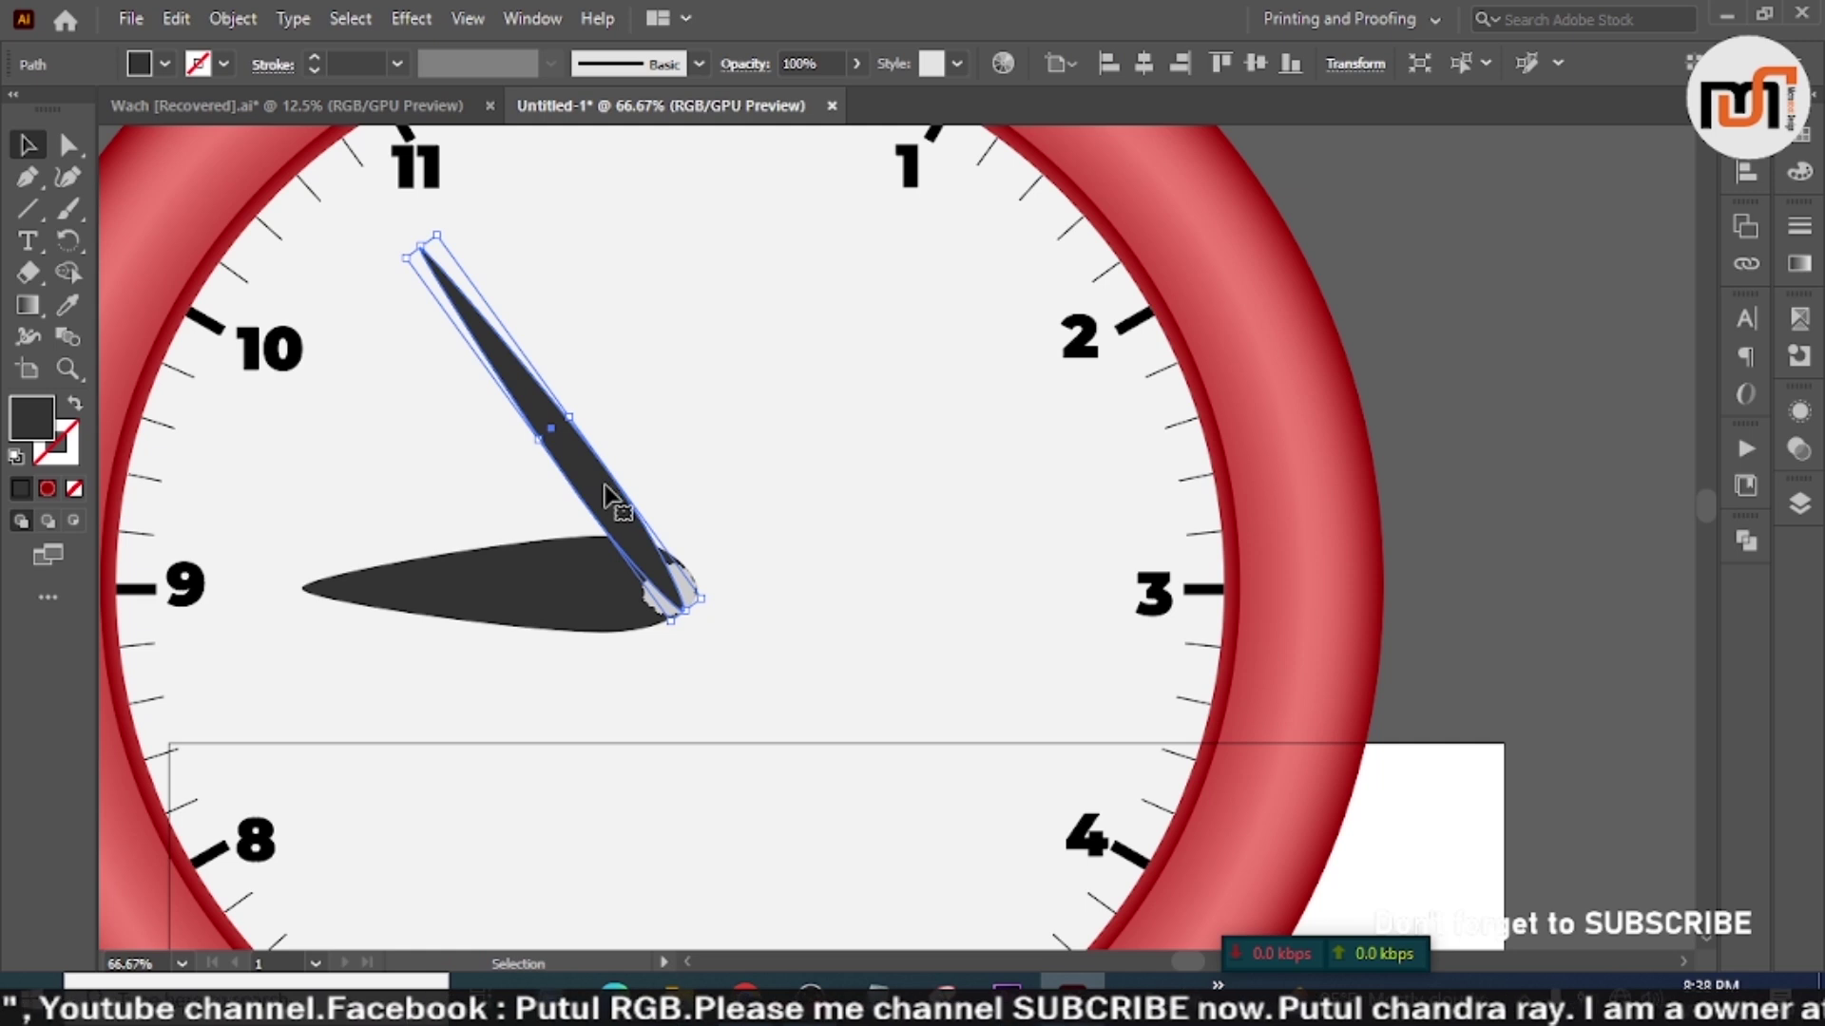
left_click(233, 18)
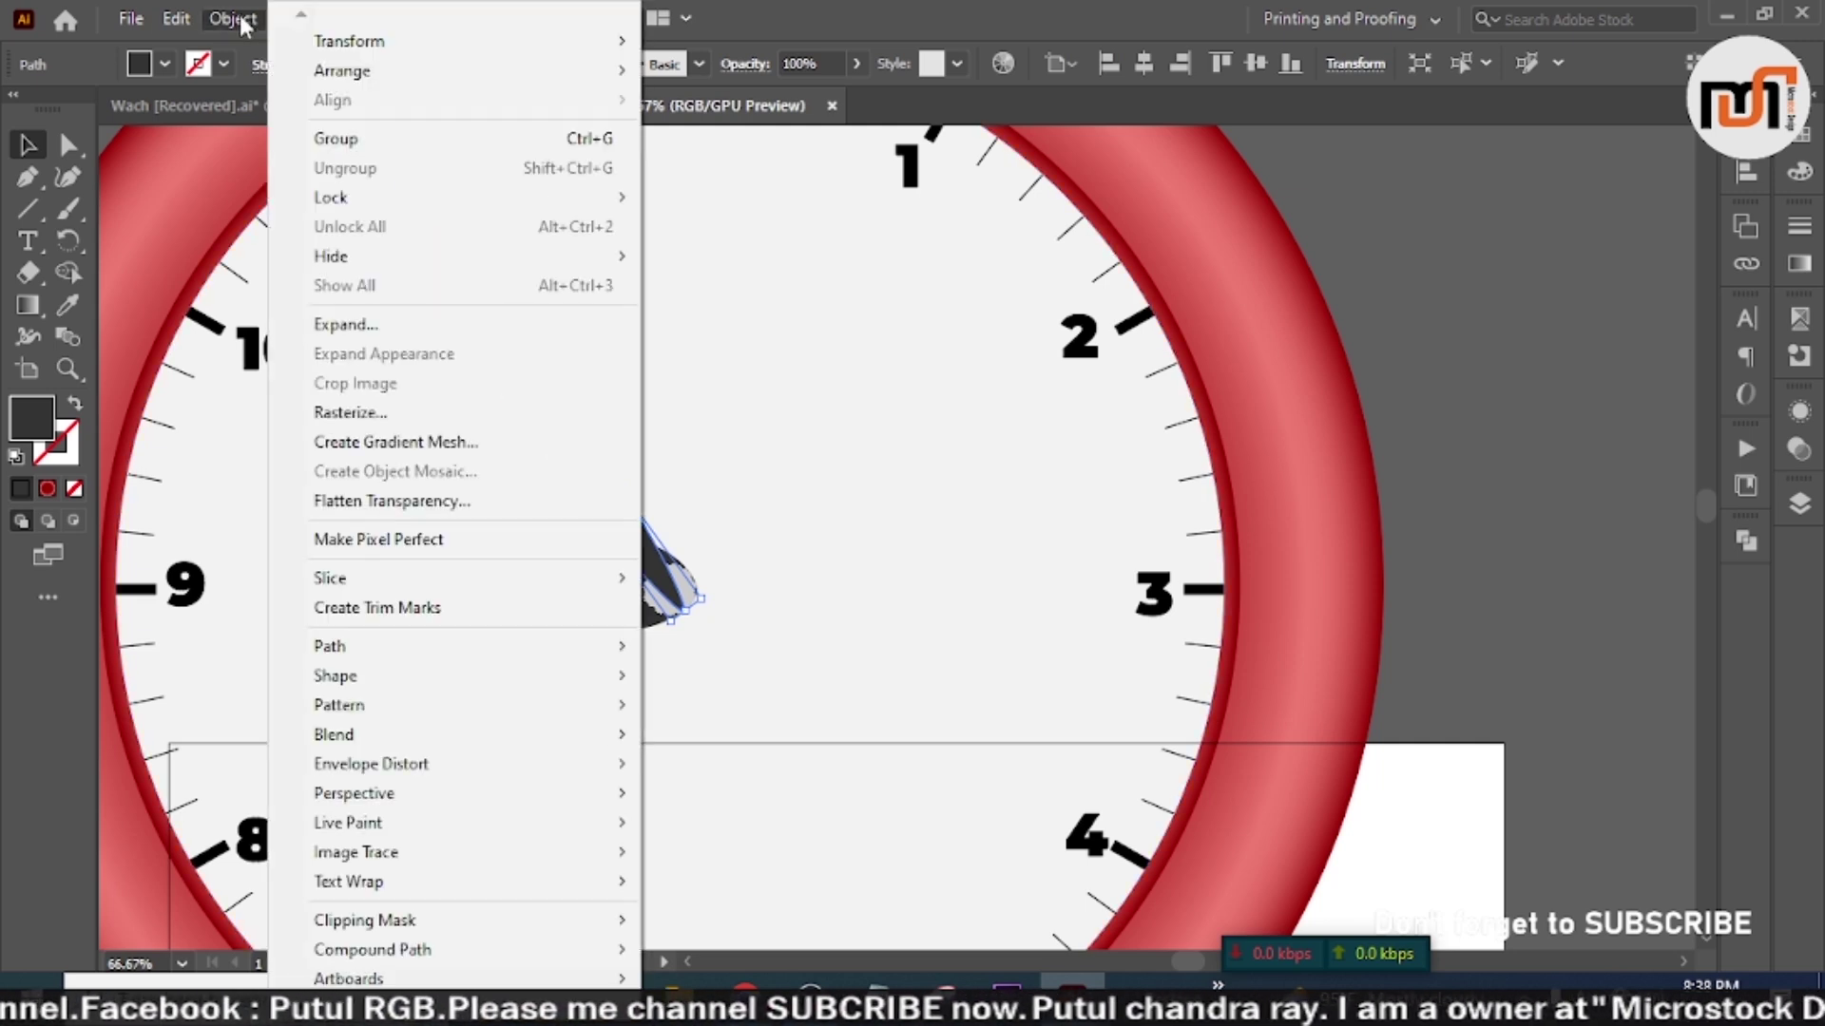
mouse_move(361, 647)
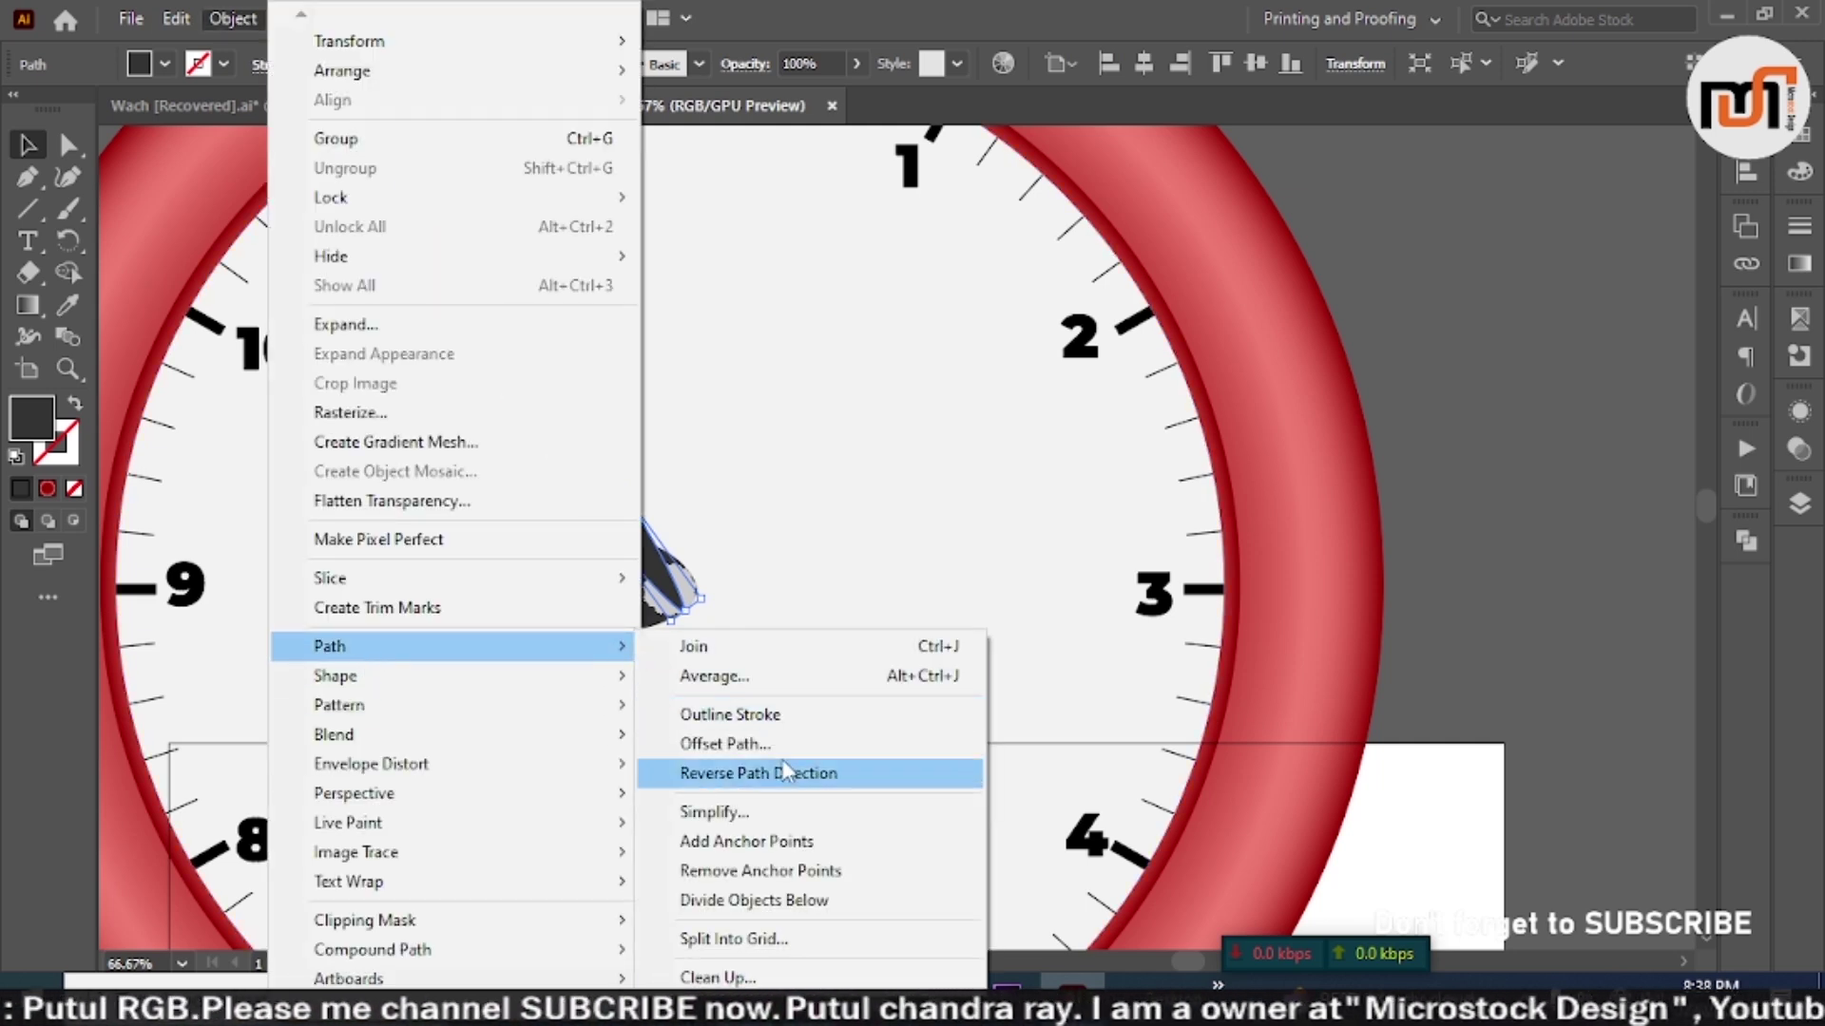
left_click(751, 745)
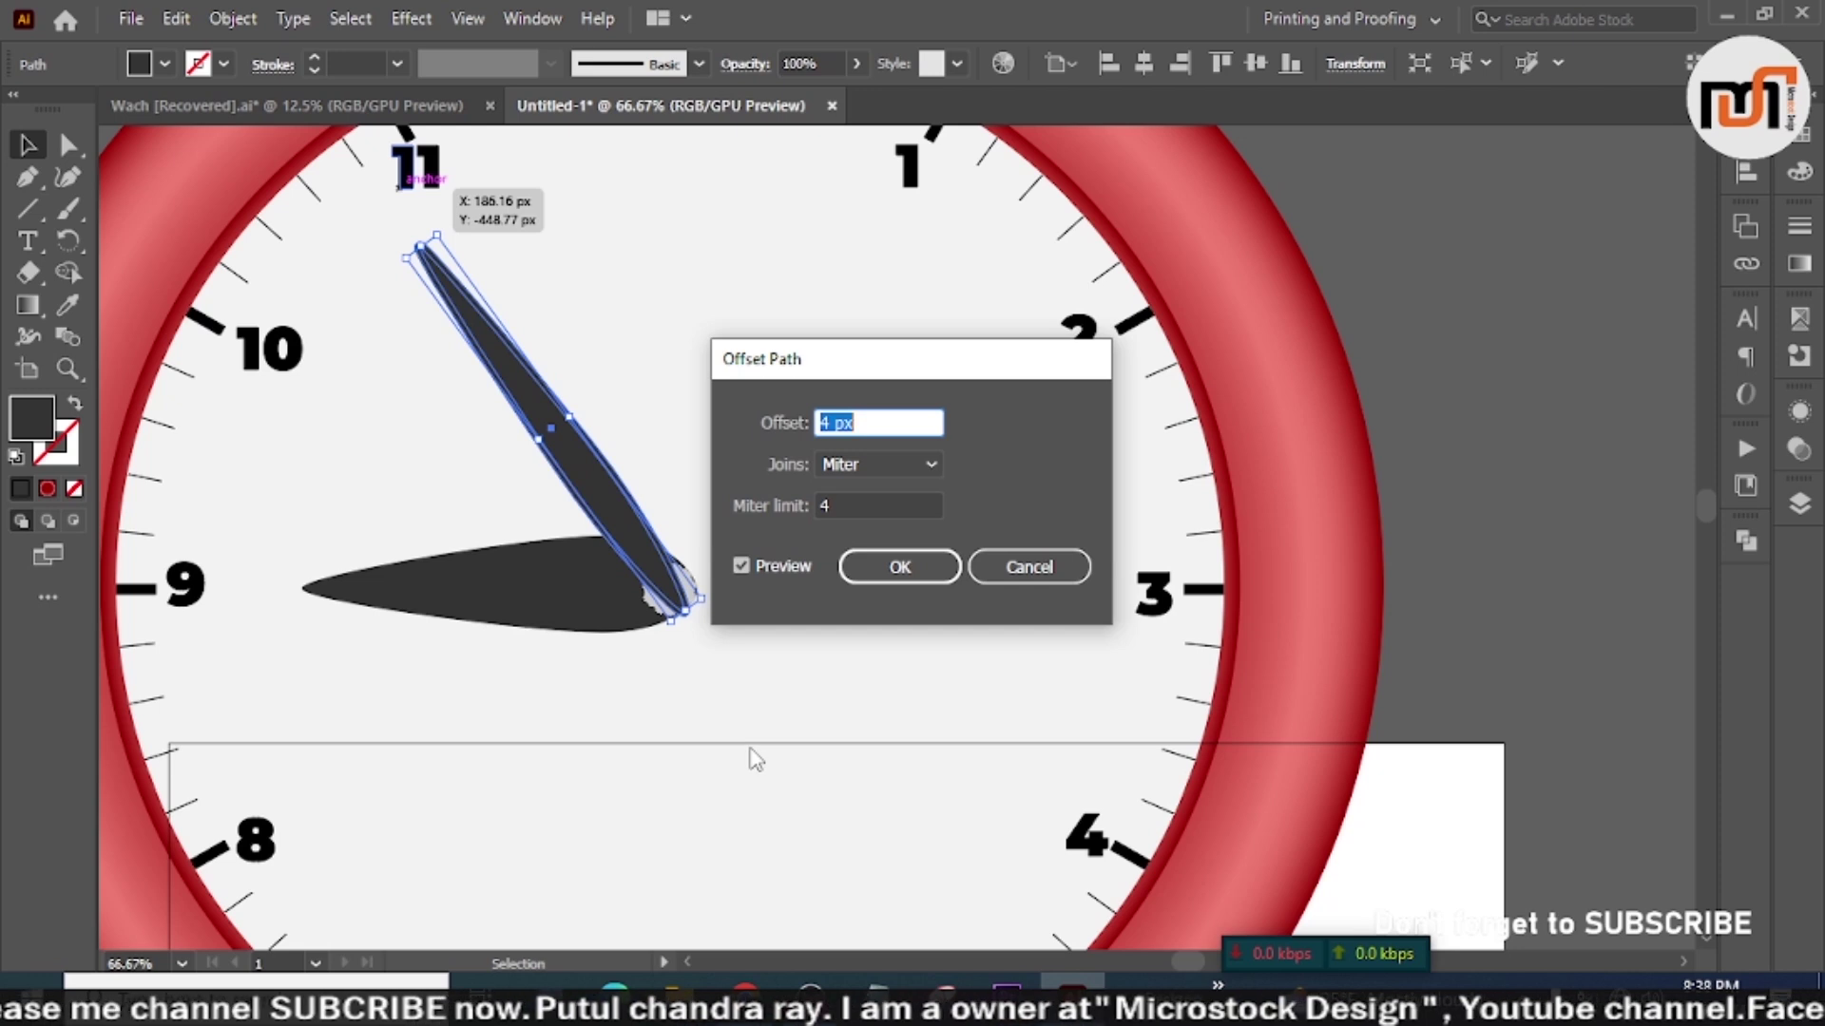
key("Down")
key("Down")
key("Down")
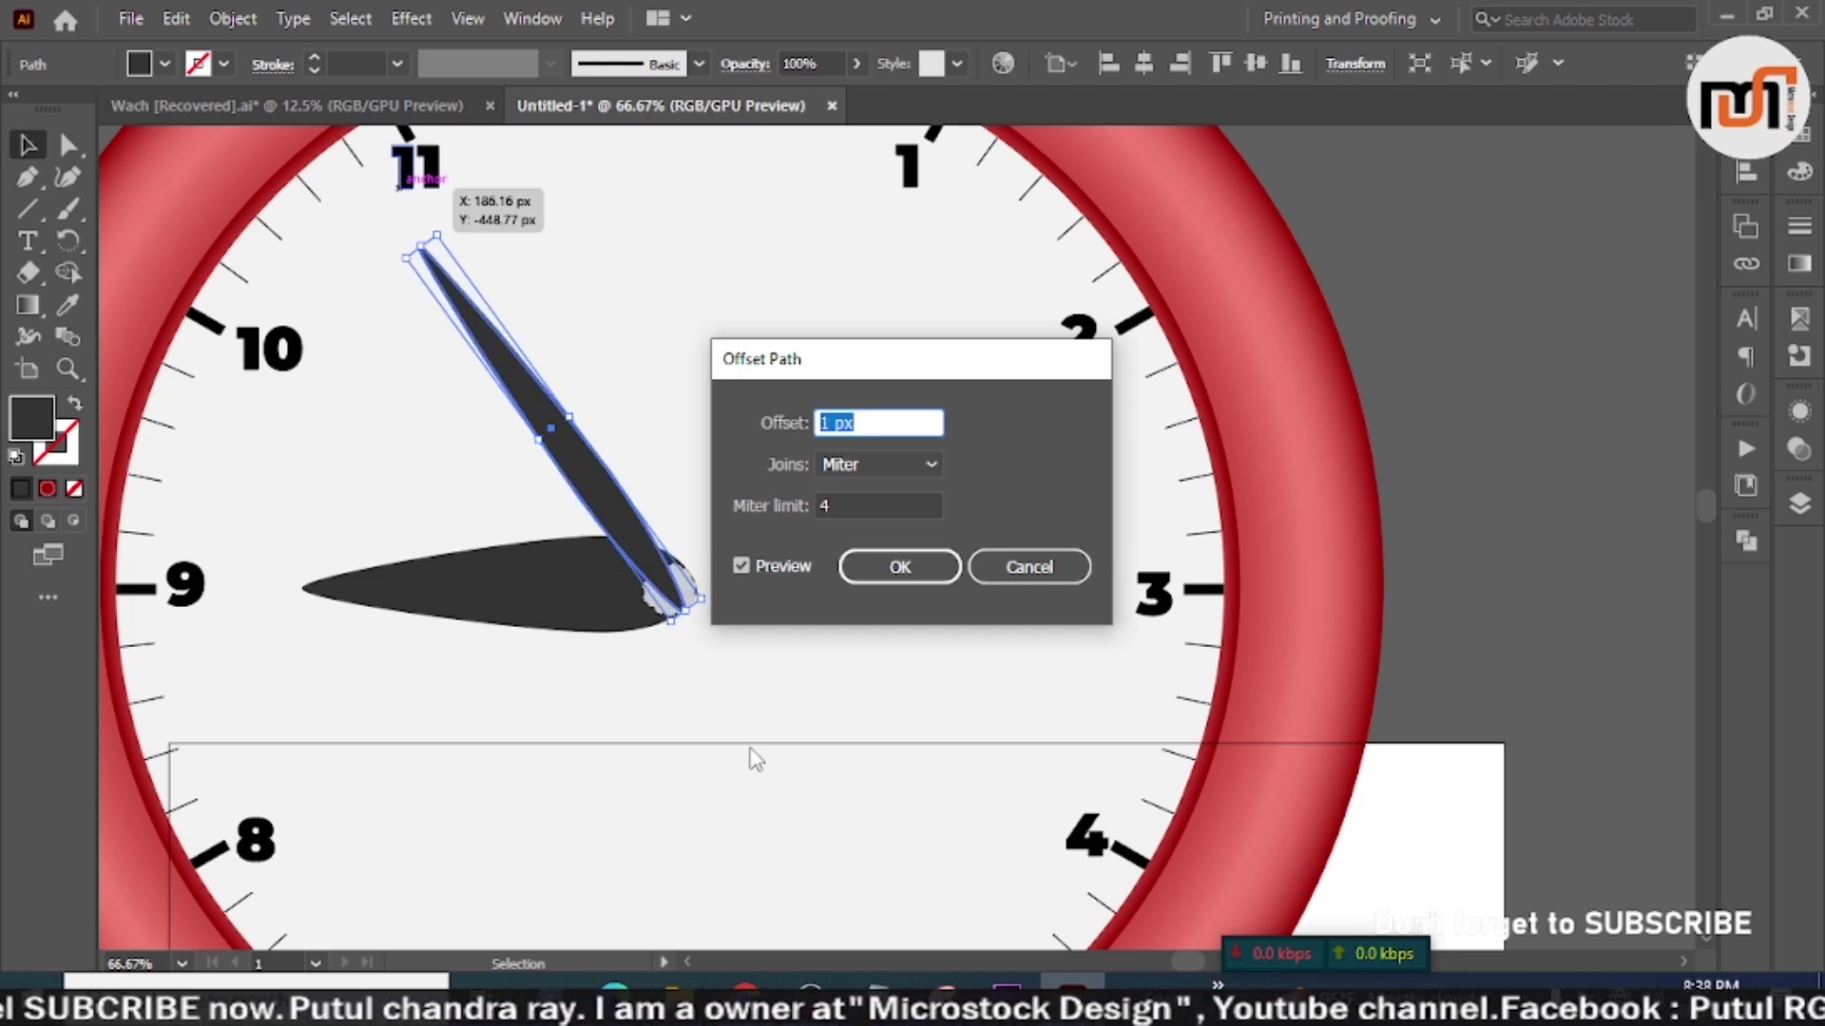
left_click(918, 571)
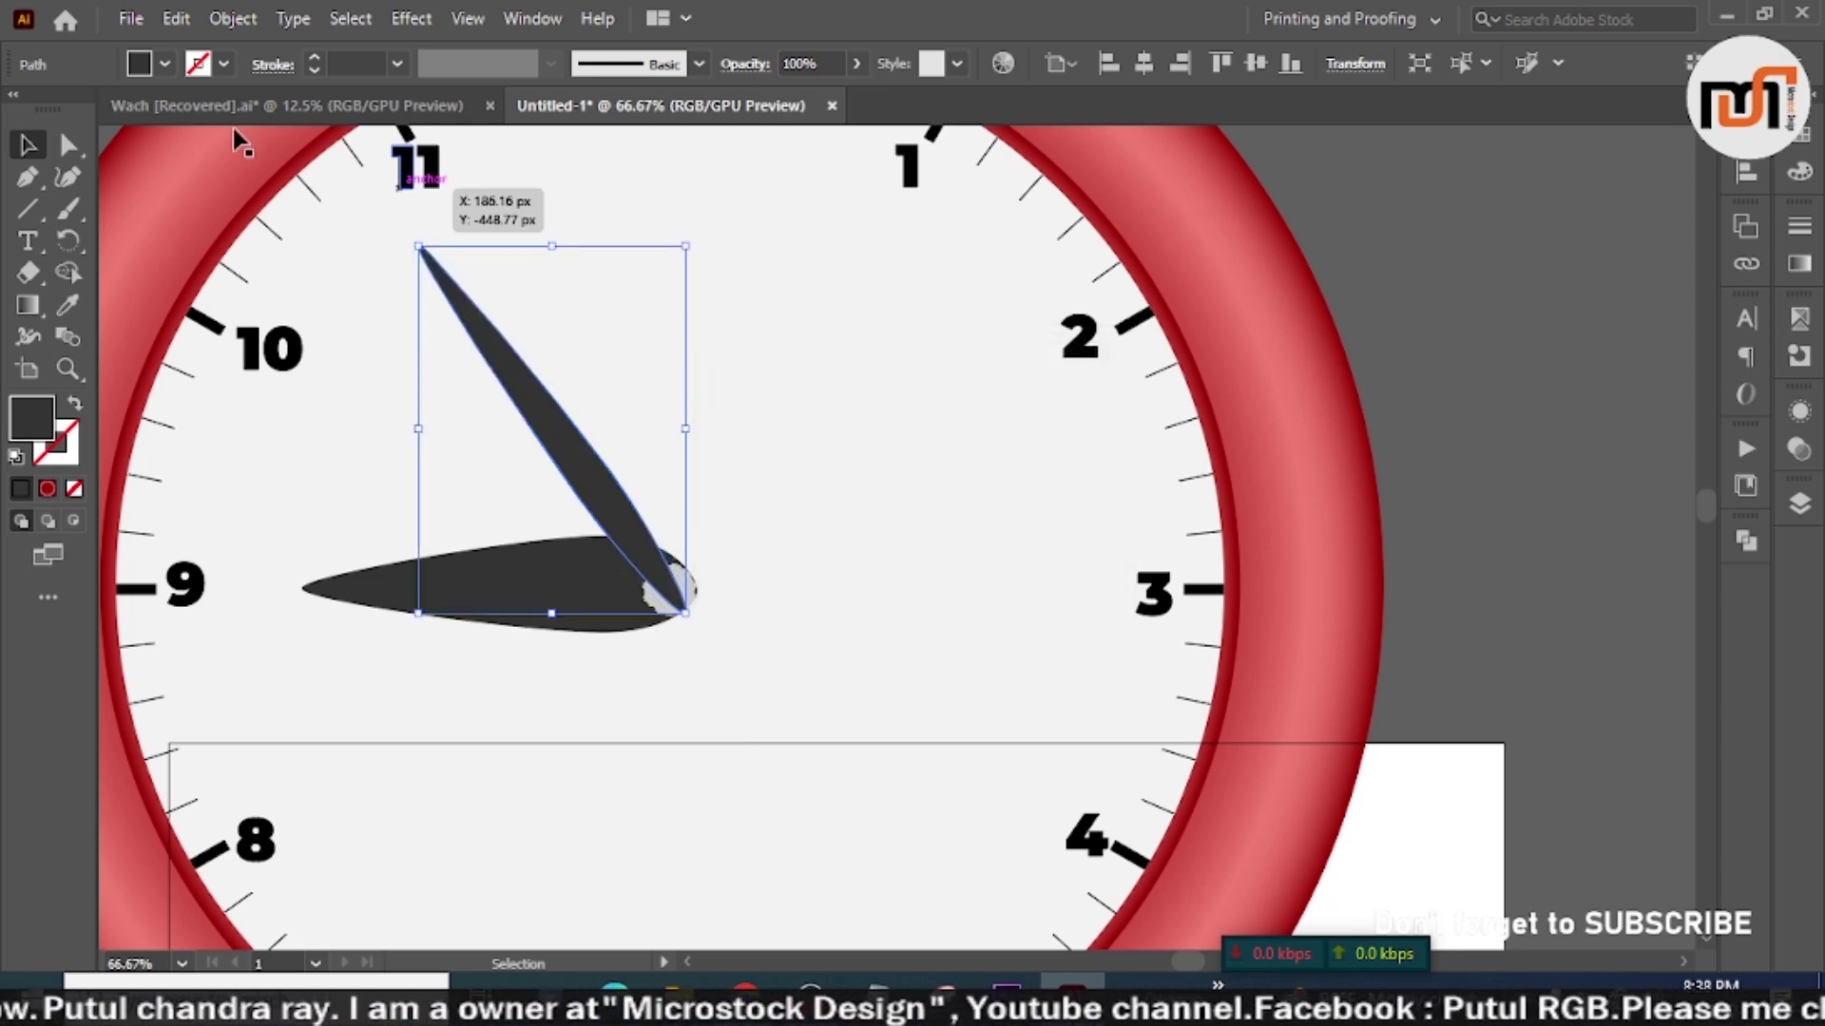
Step: Fill the offset shape behind the hand near 11 with a light gray swatch
left_click(165, 63)
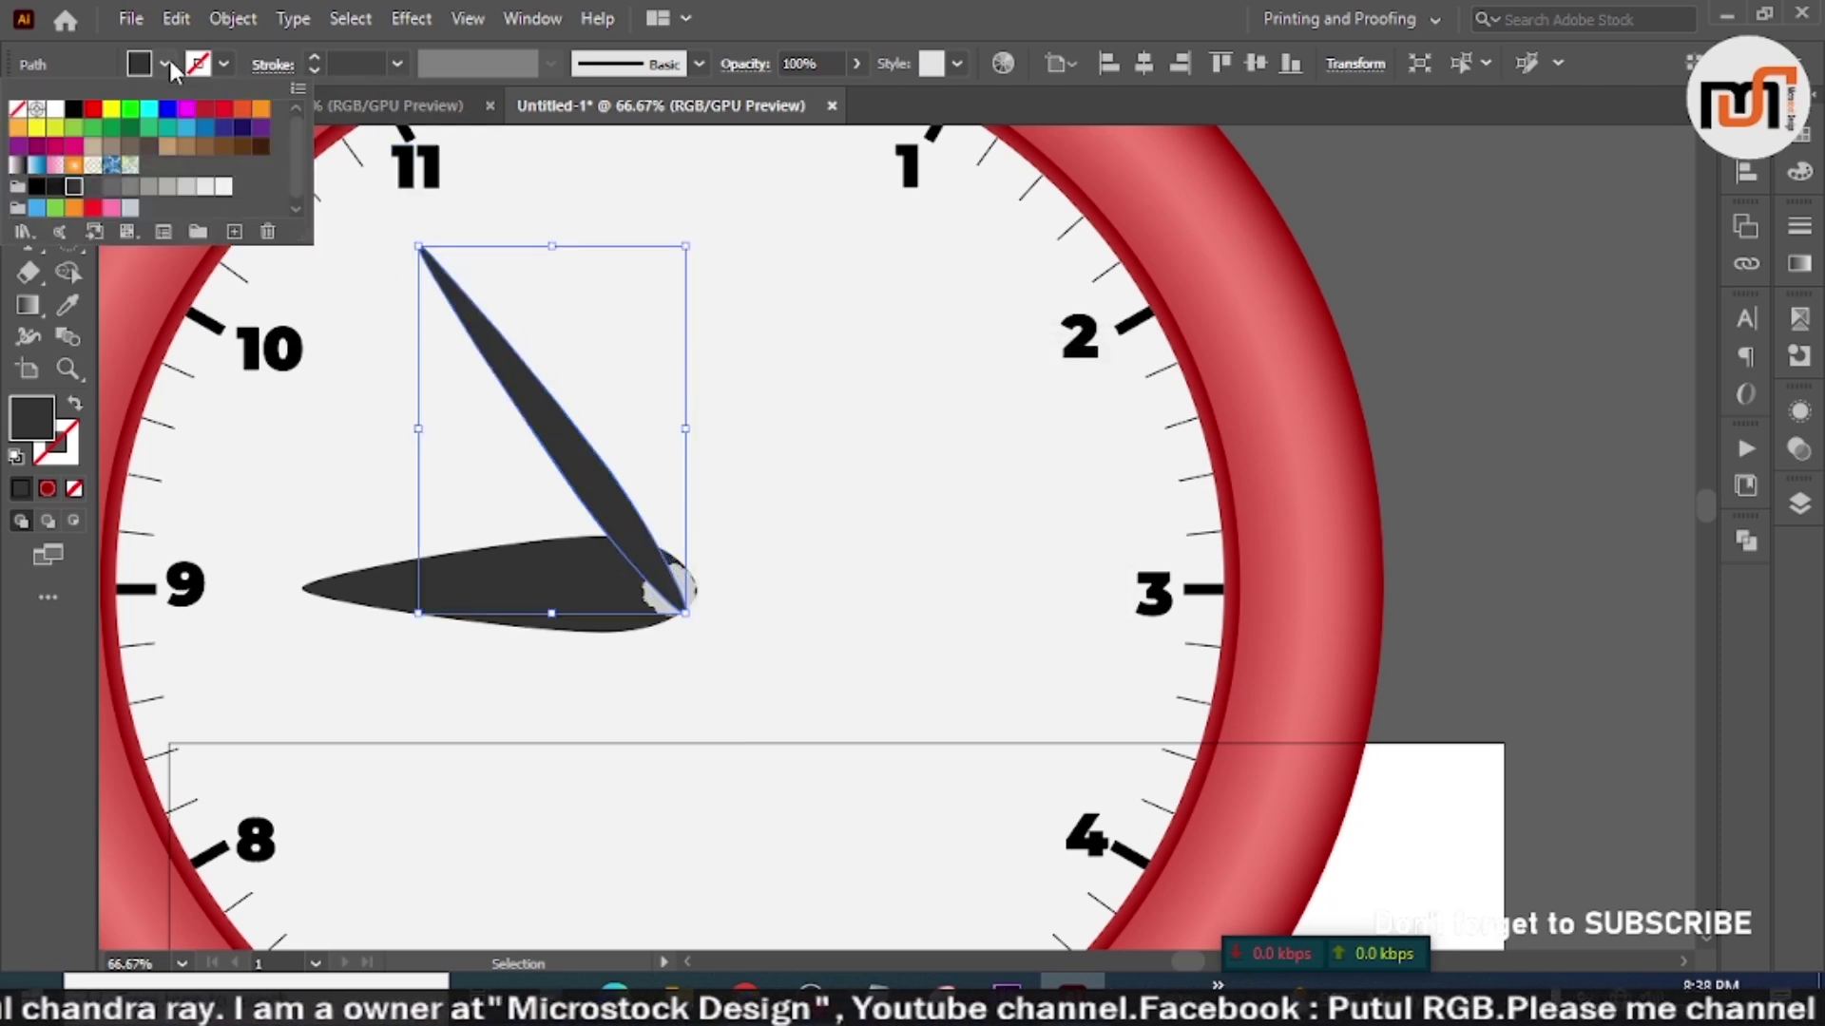
left_click(168, 187)
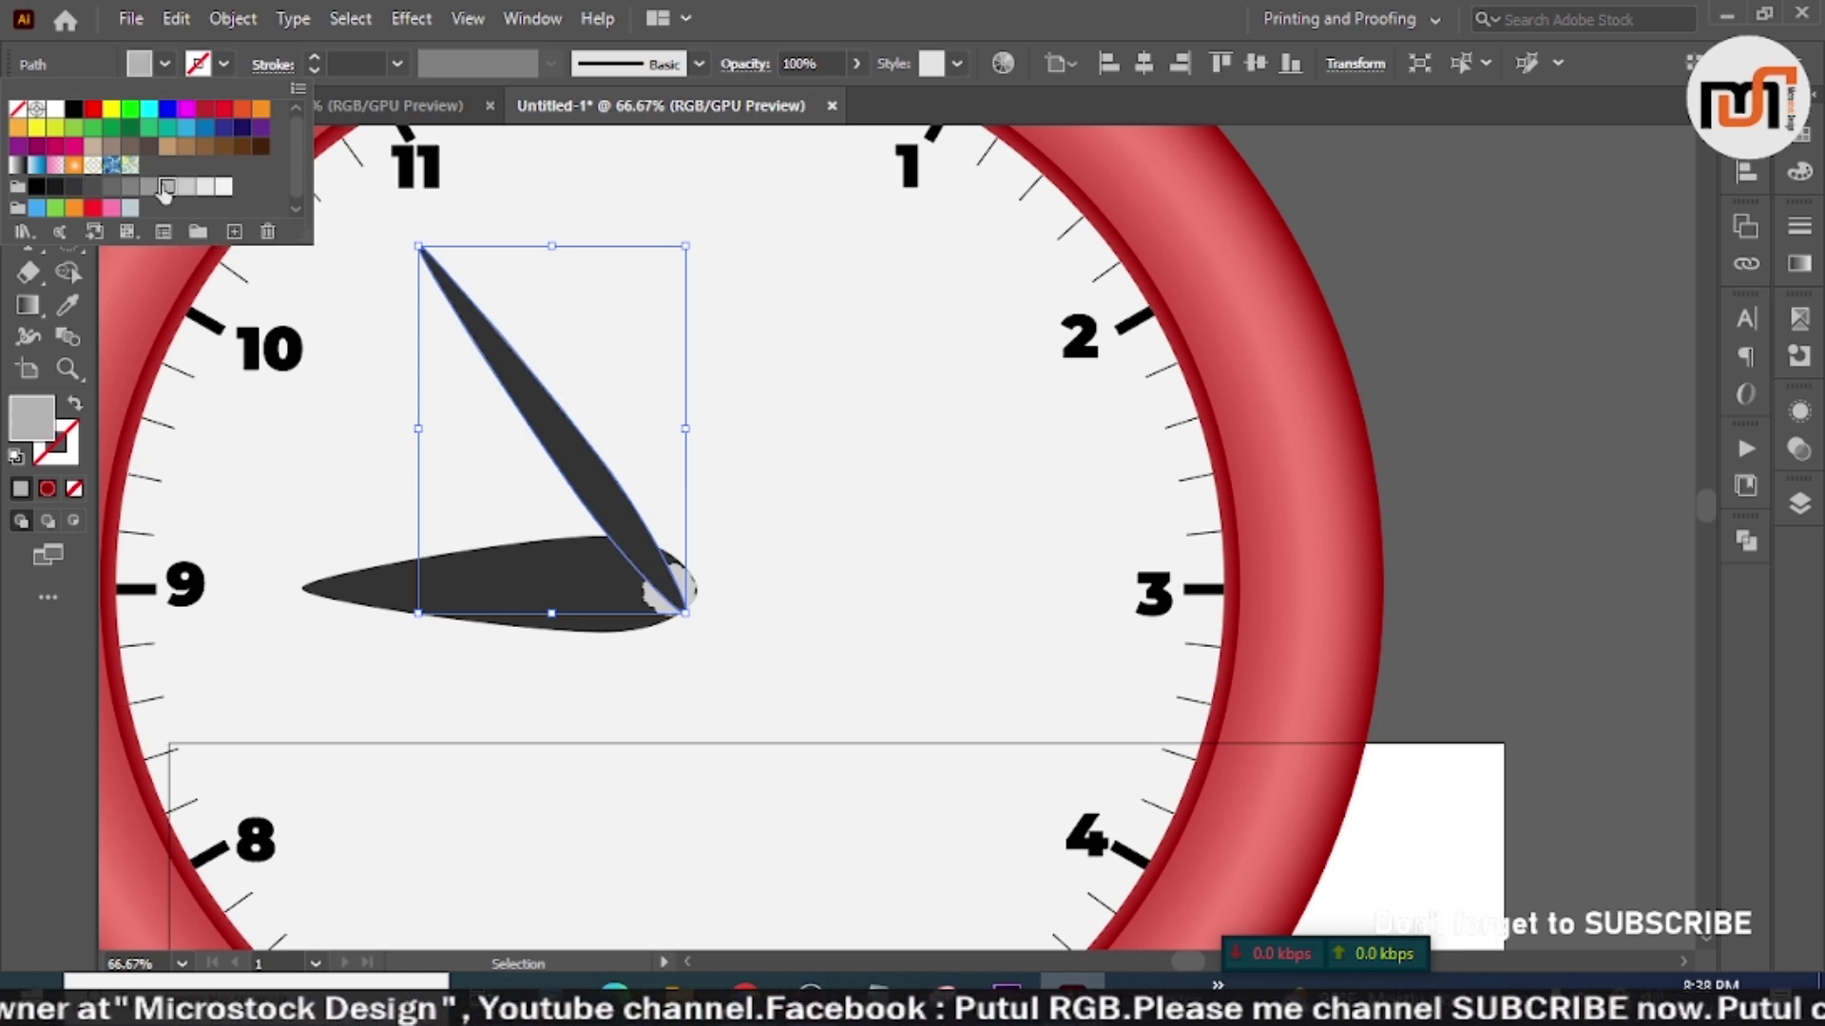
left_click(606, 503)
left_click(606, 503)
left_click(1535, 515)
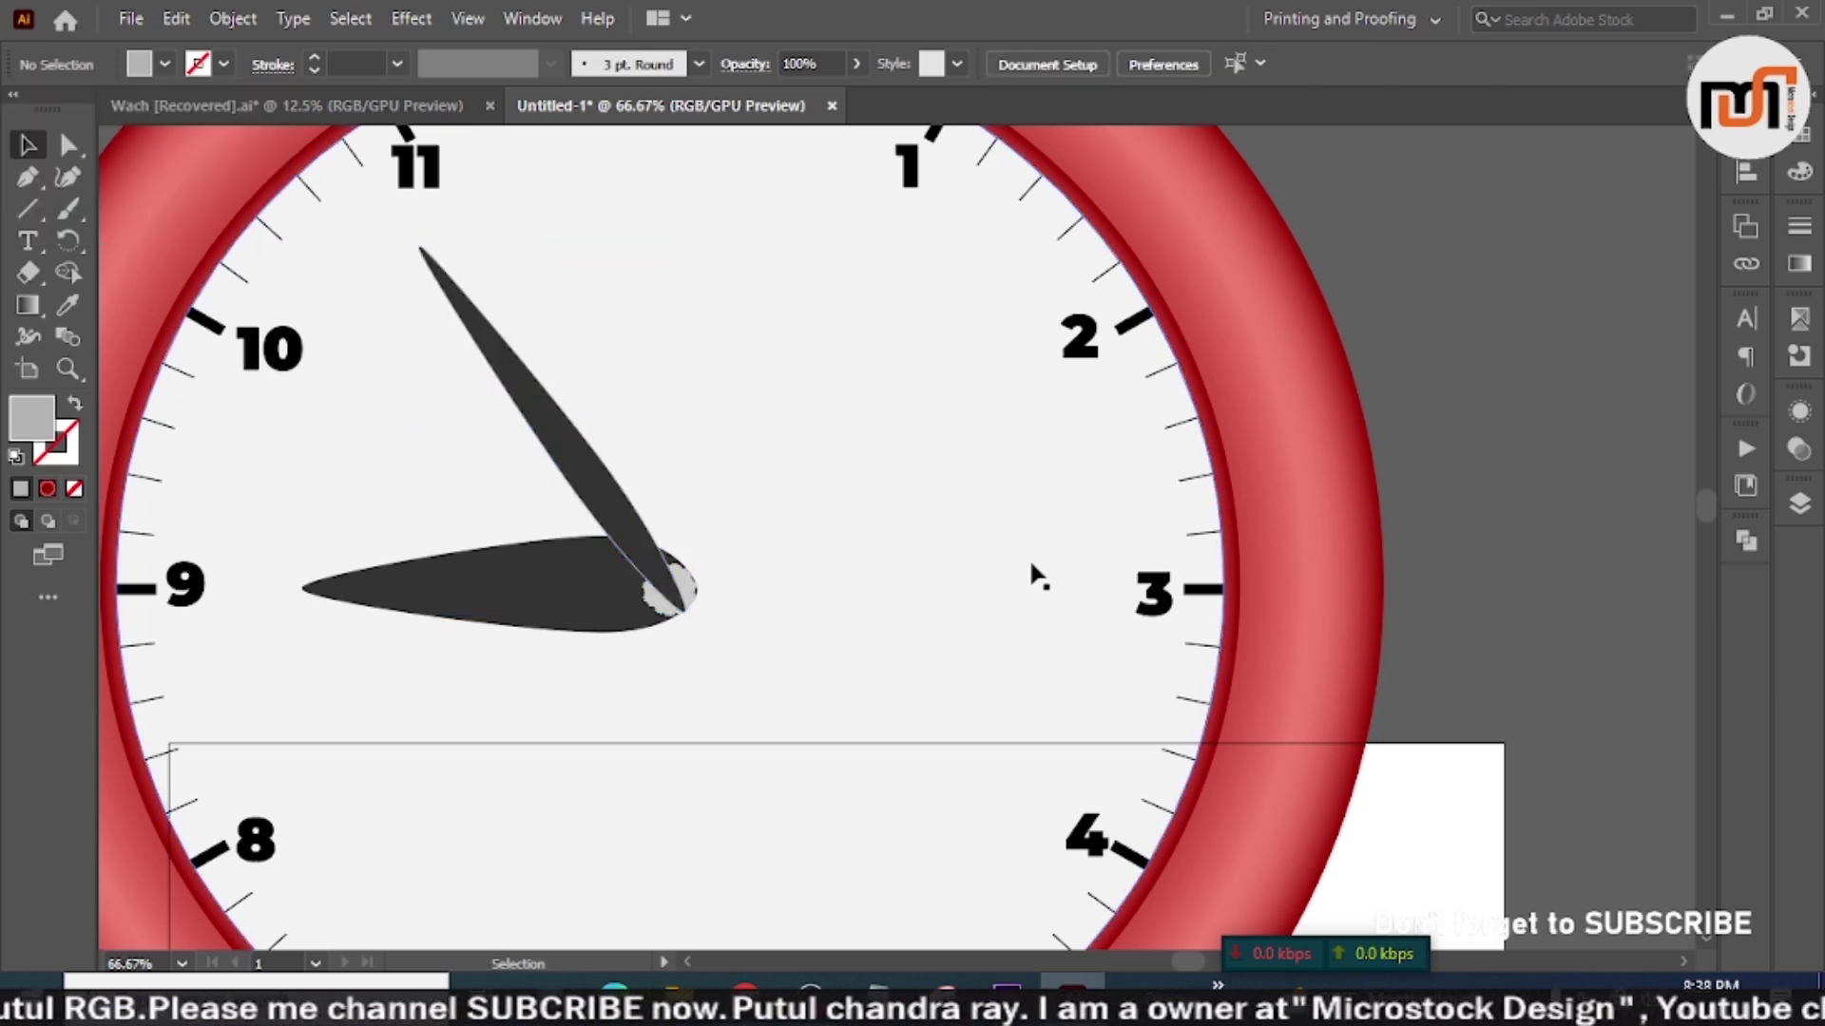
left_click_drag(692, 568, 624, 549)
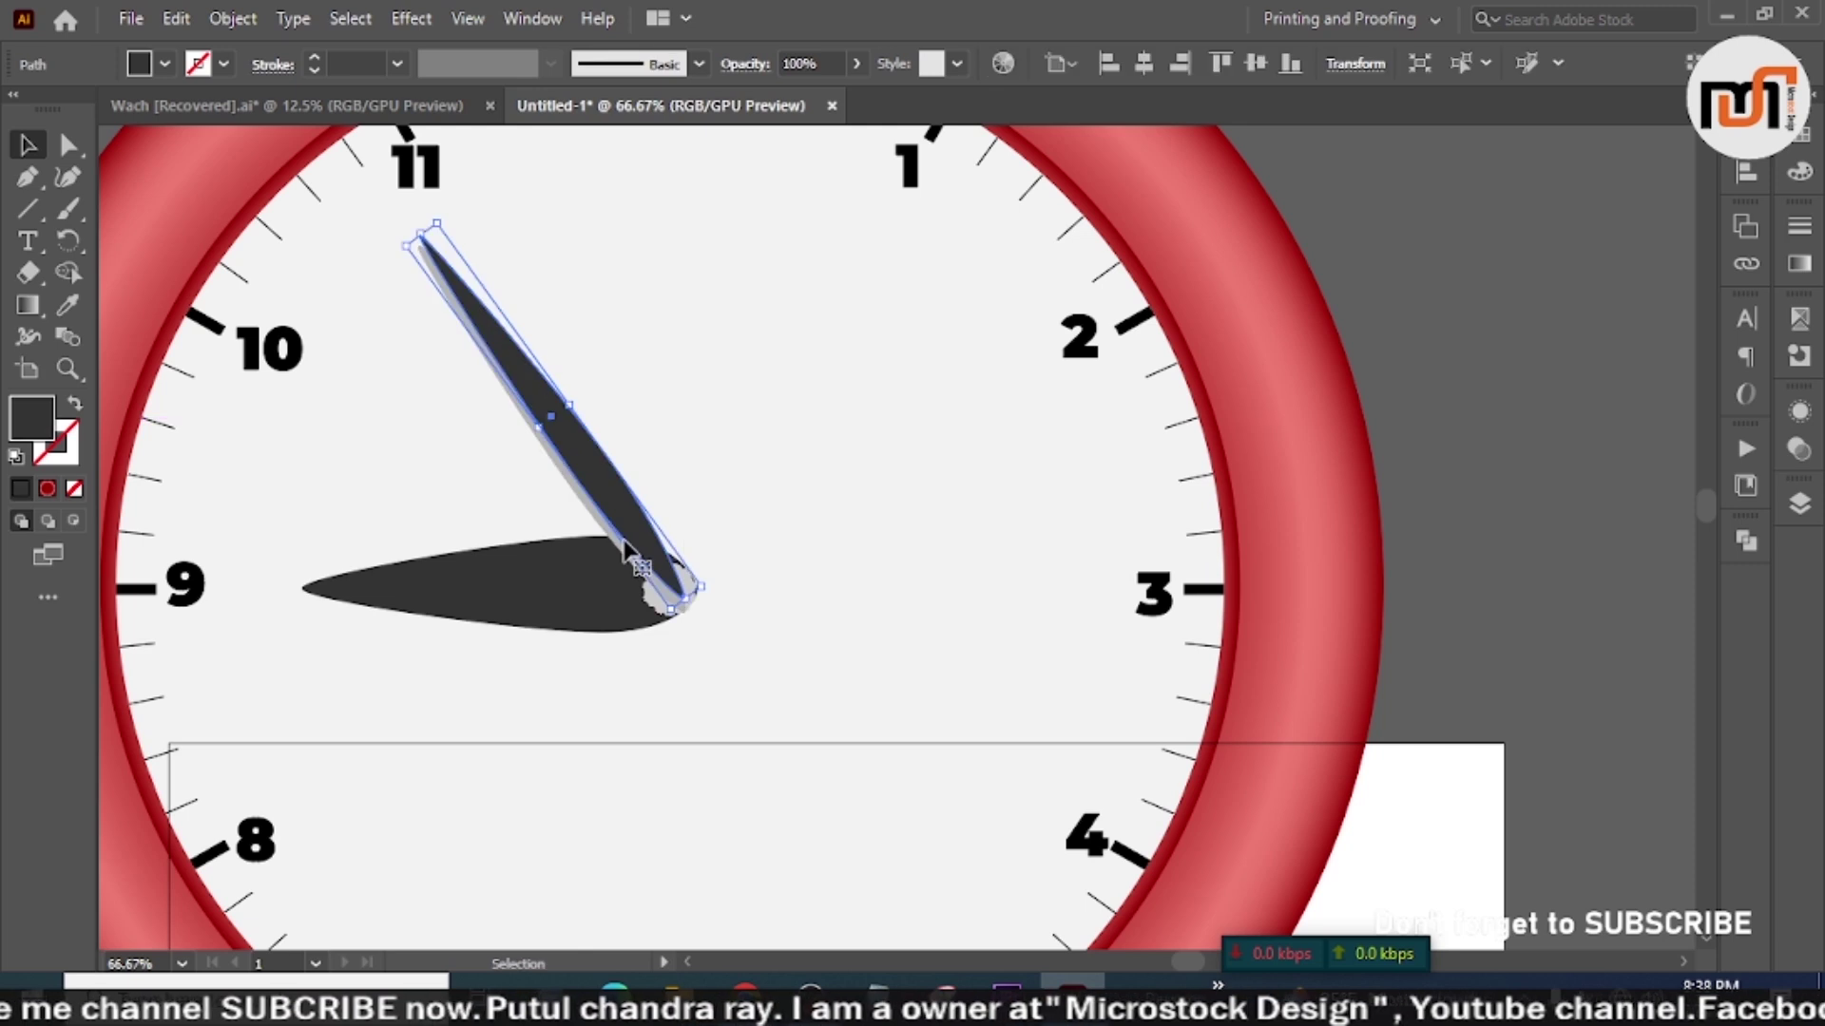
left_click_drag(620, 549, 575, 555)
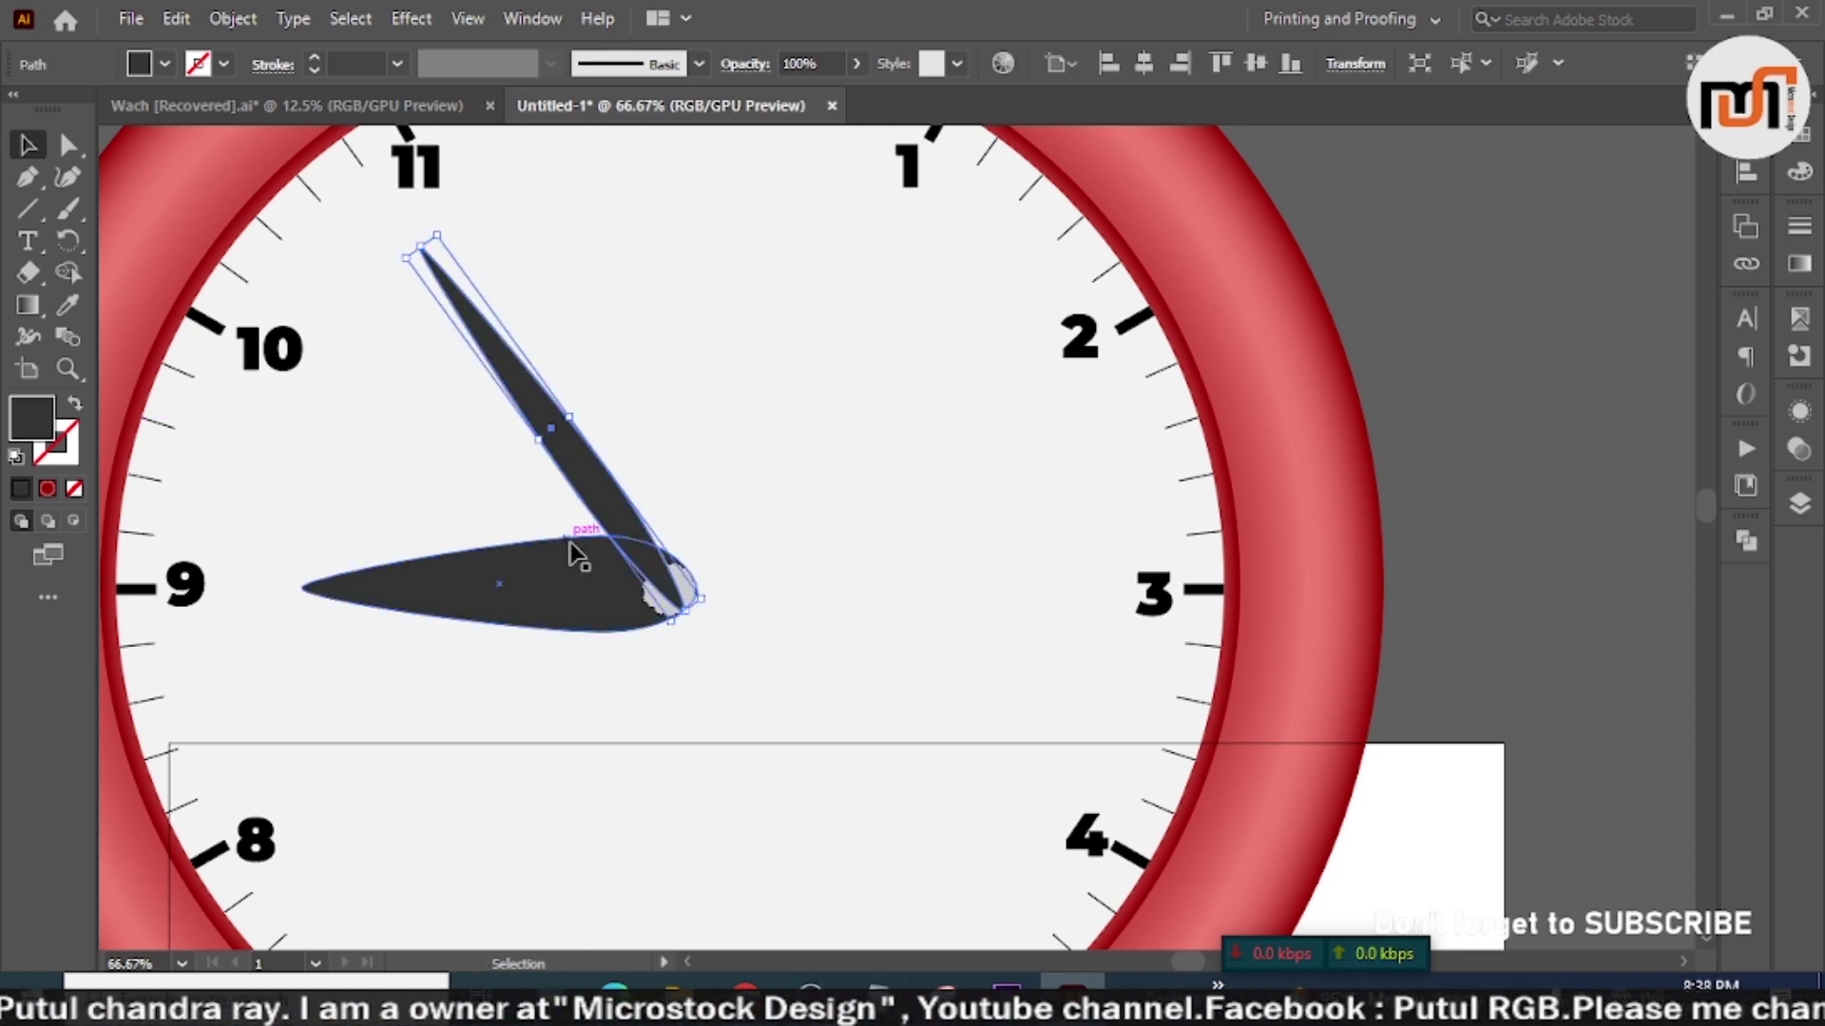
Step: Select the dark hand near 11 together with its light gray outline and group them
scroll(578, 554, "up", 8)
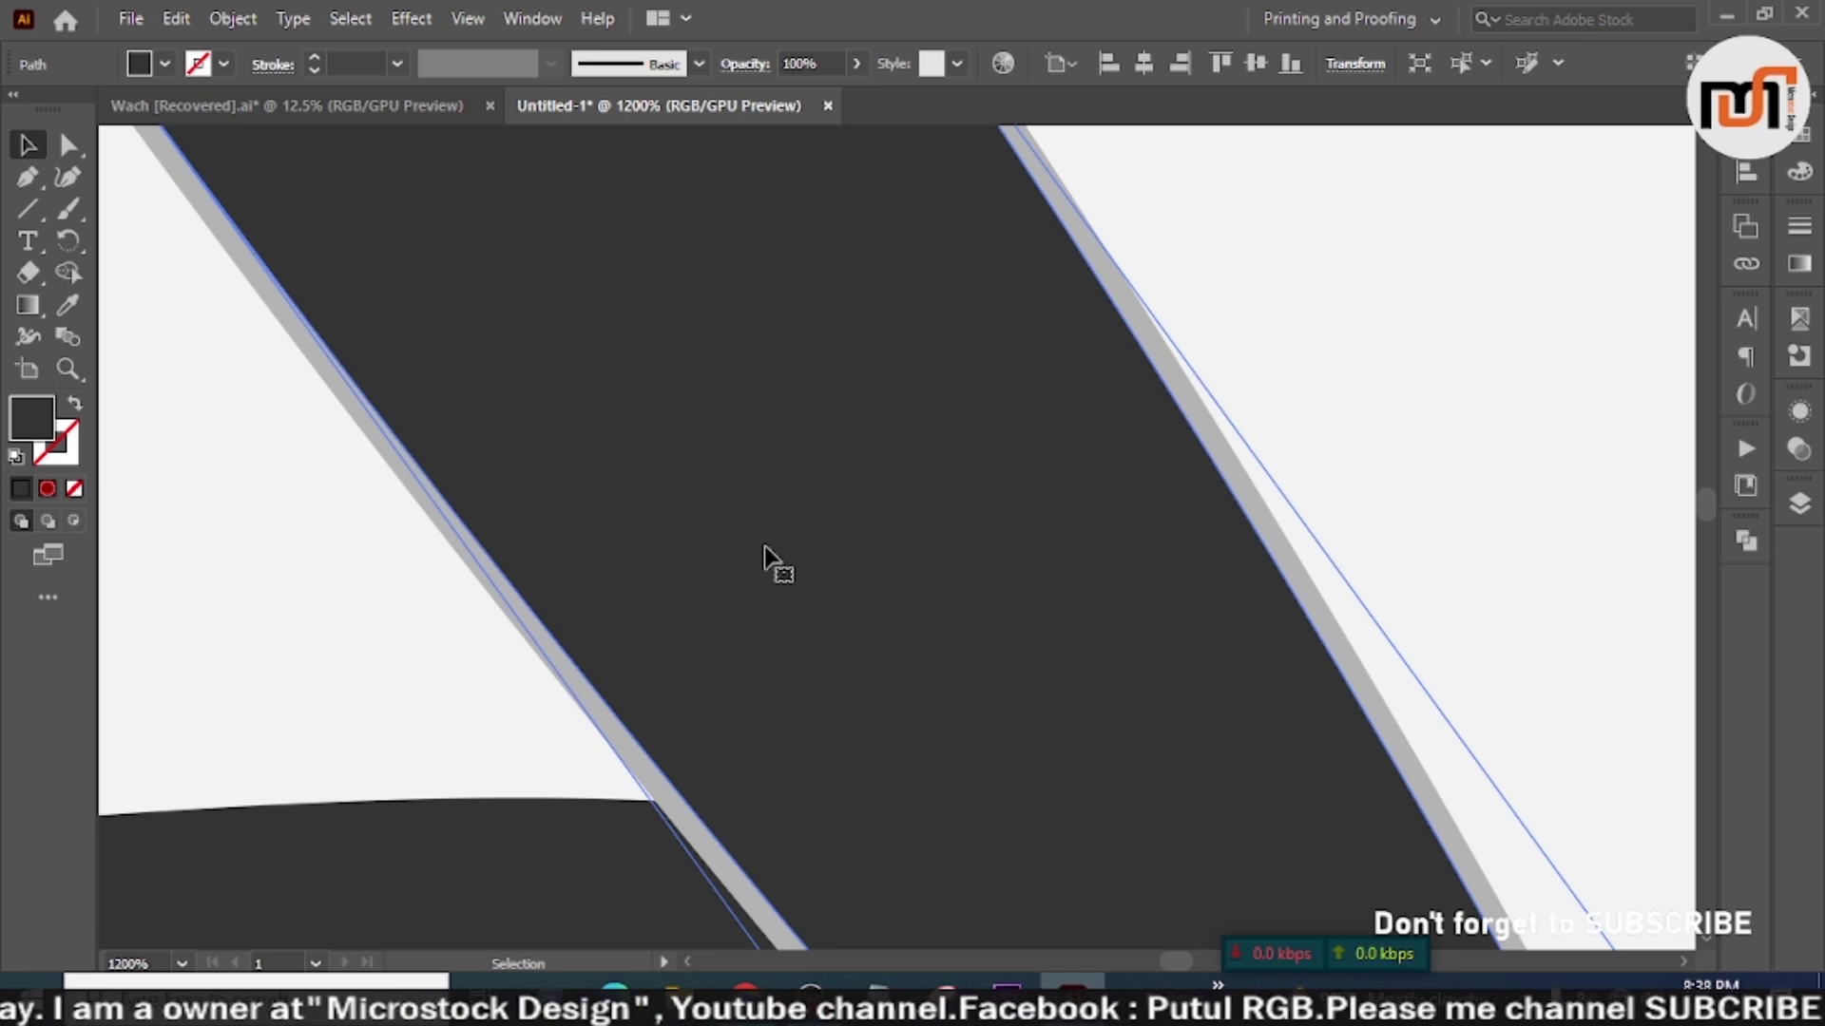
left_click(302, 542)
left_click(447, 544)
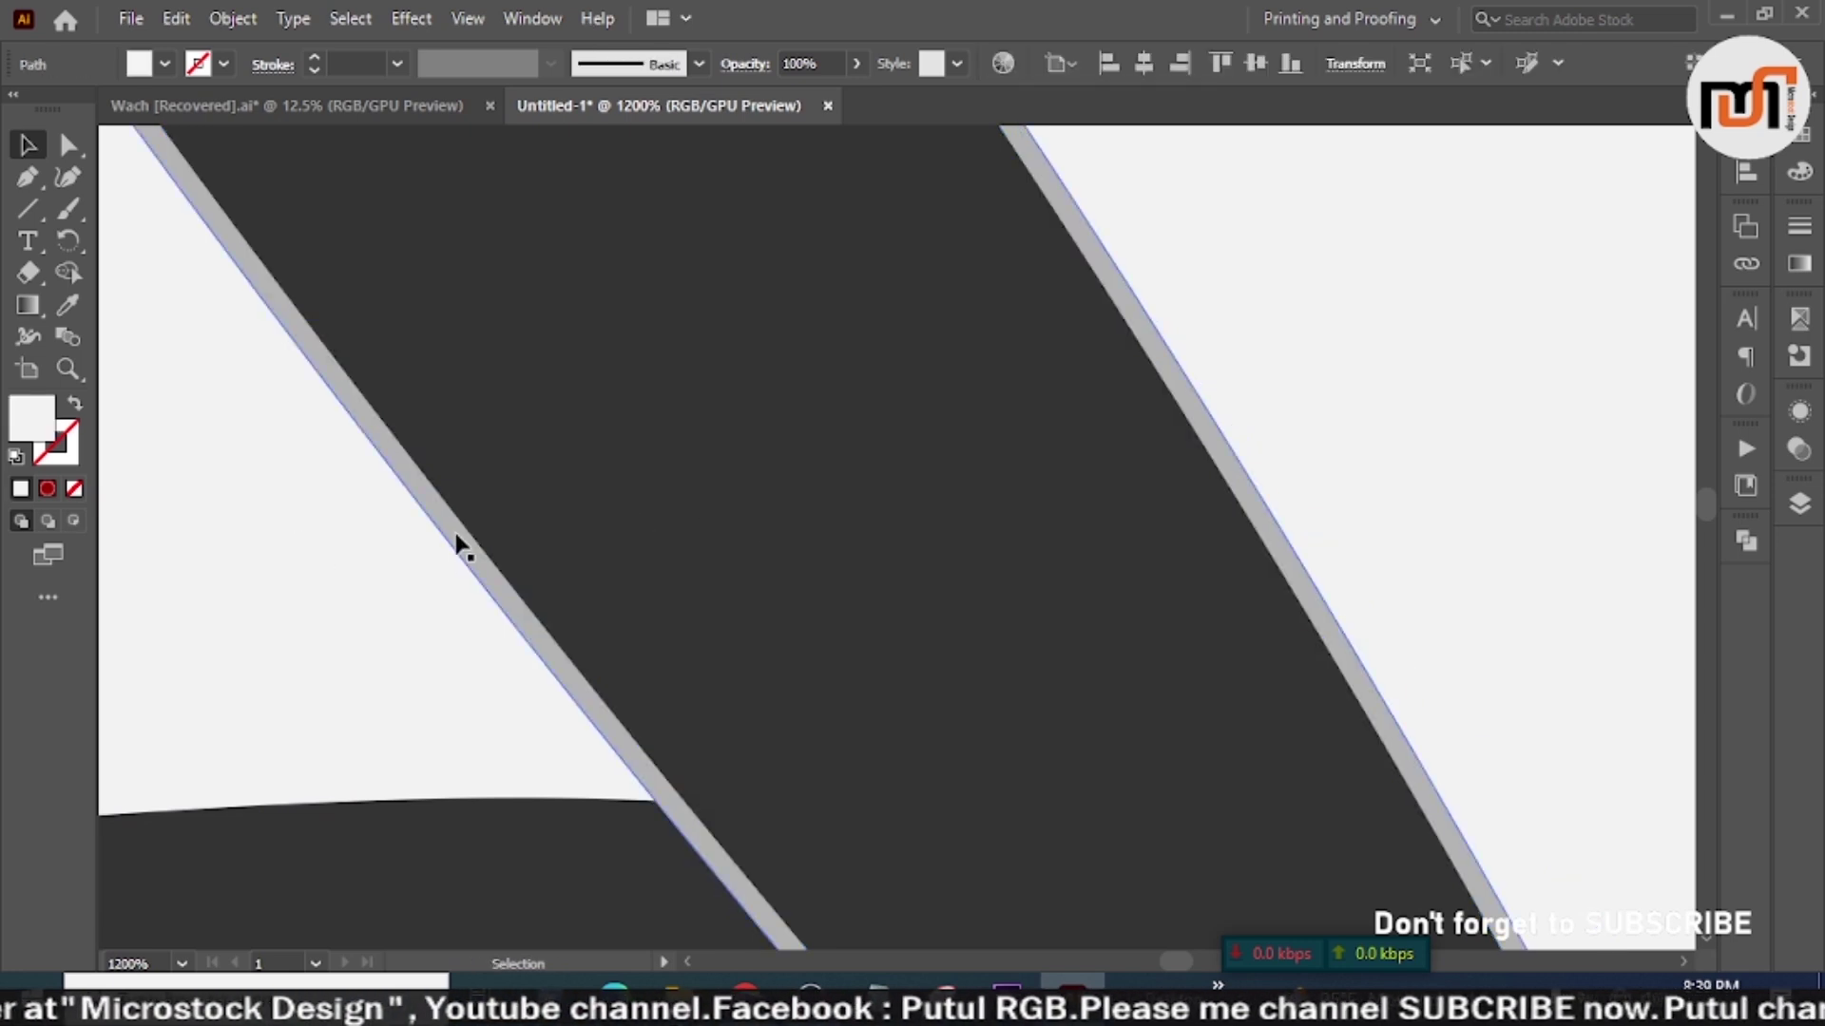
left_click(600, 528, "shift")
left_click(602, 535, "shift")
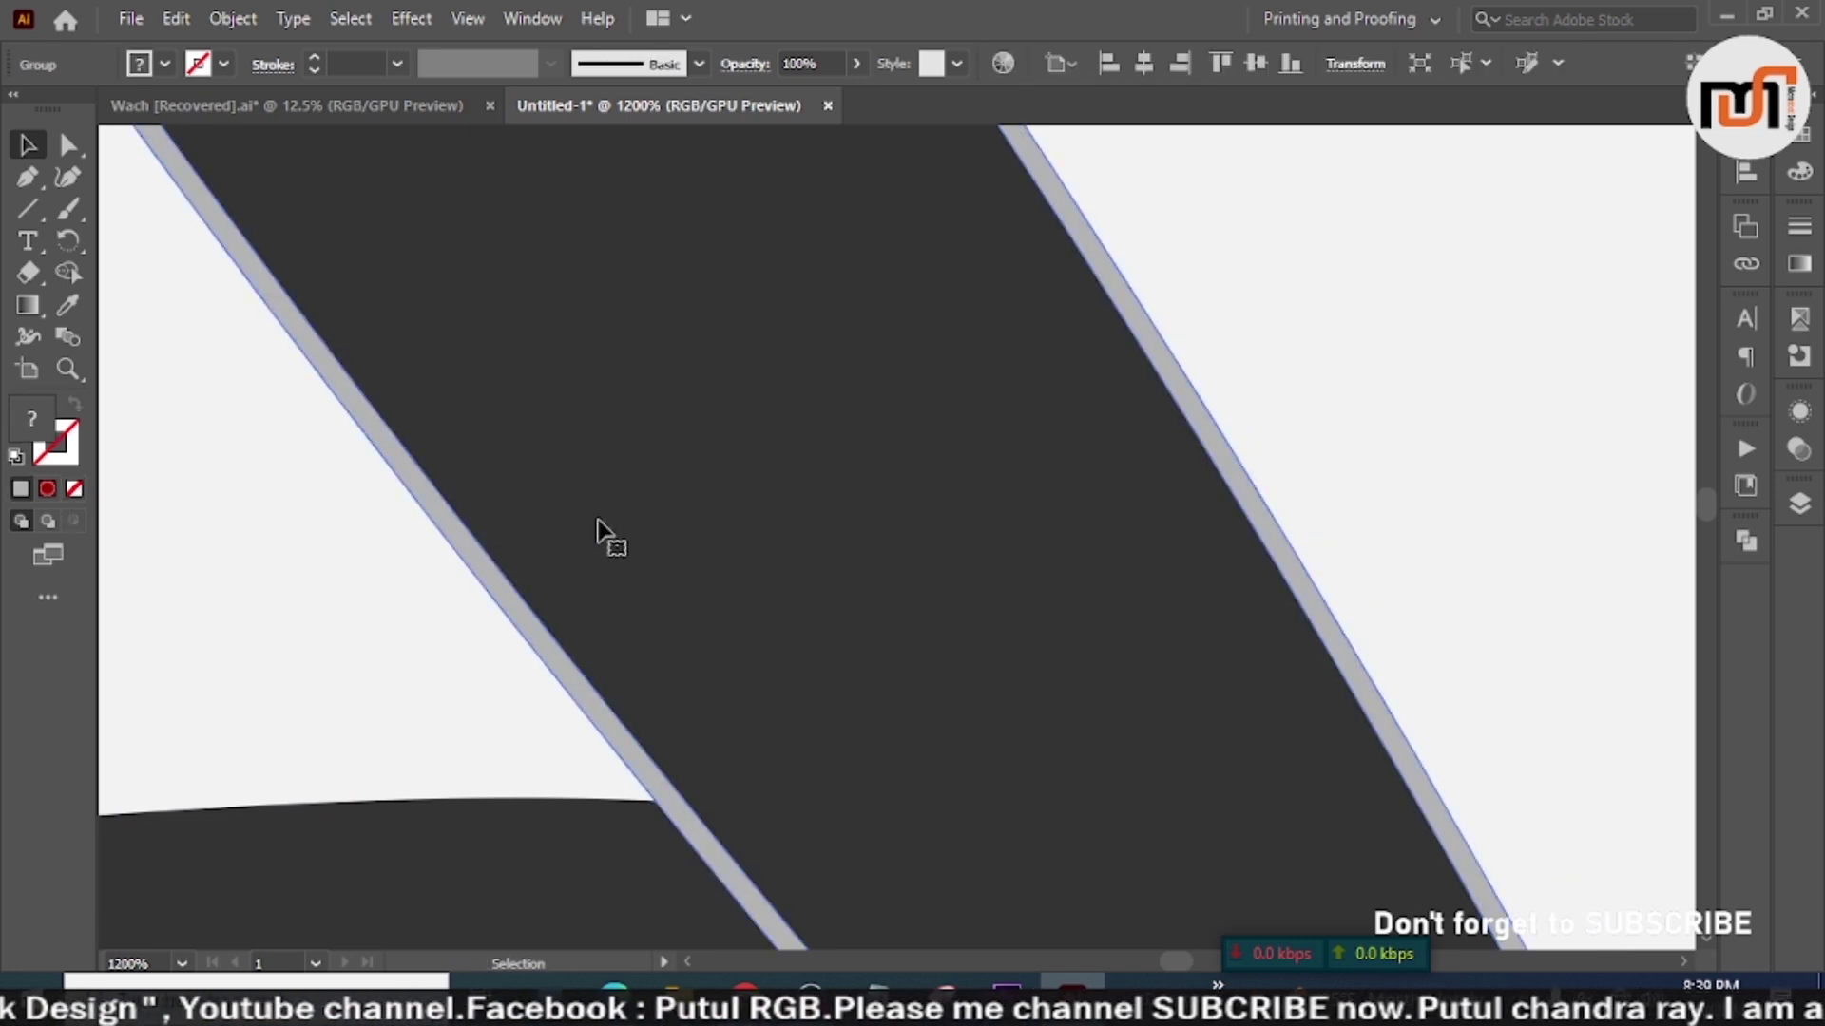